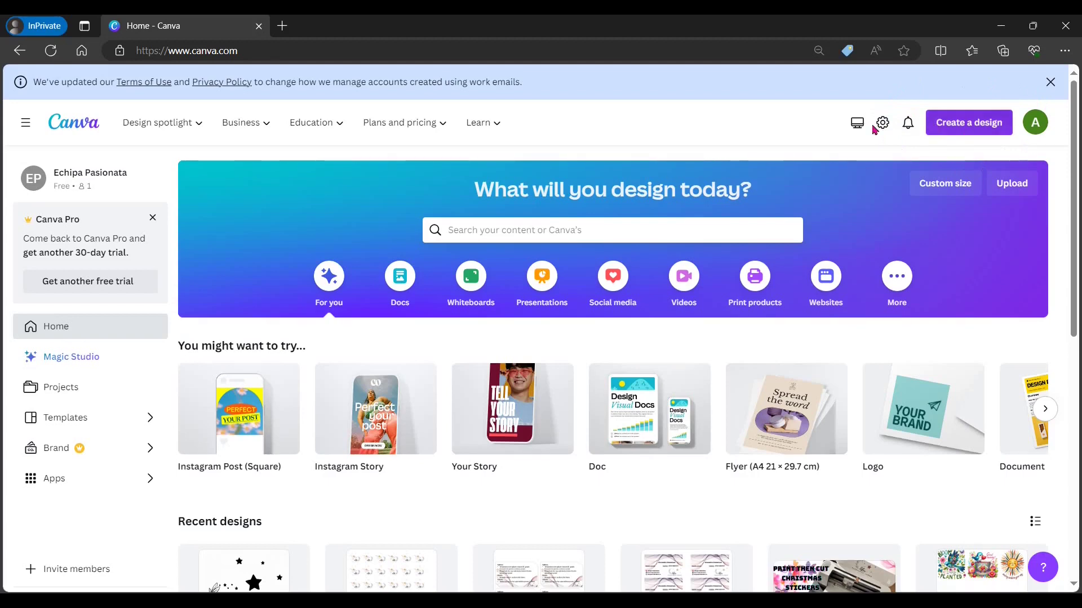
Step: Look through the available design formats for a new design, including those matching "you"
left_click(963, 132)
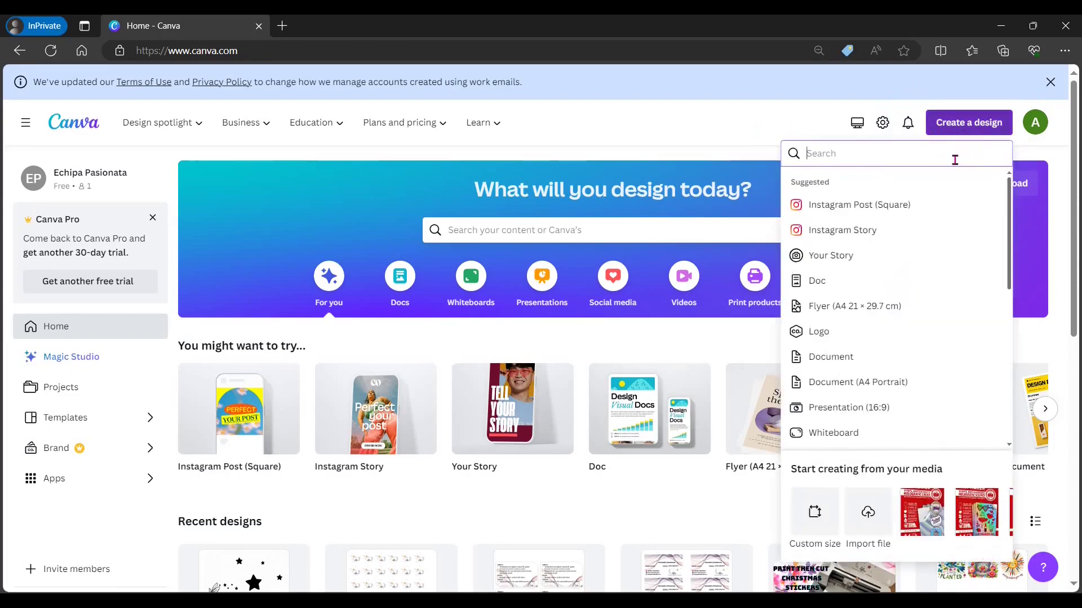
left_click(901, 159)
type("you")
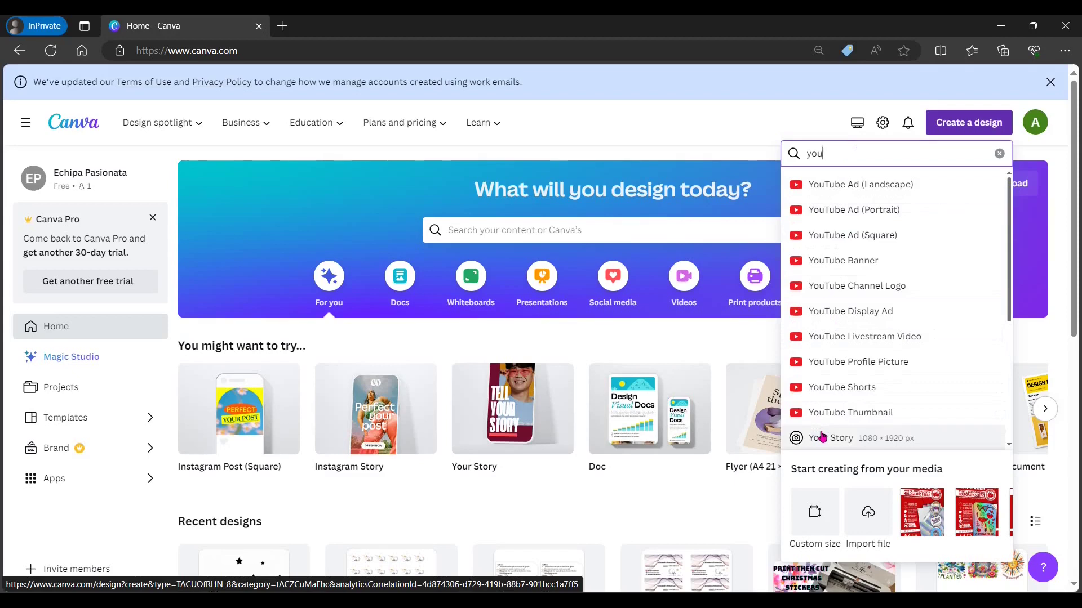
left_click(998, 154)
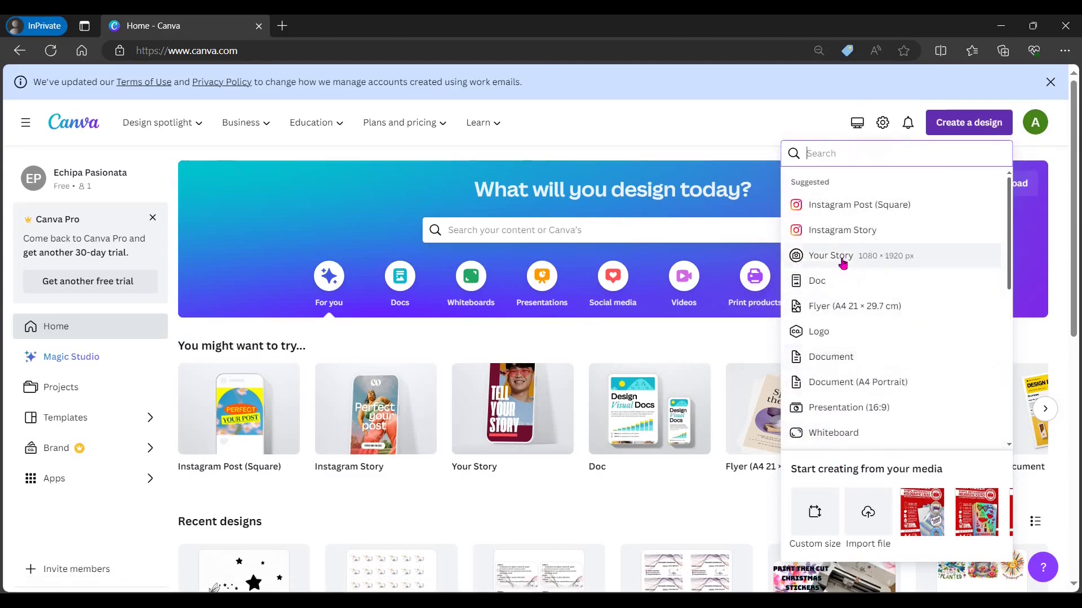
scroll(856, 209, "down", 2)
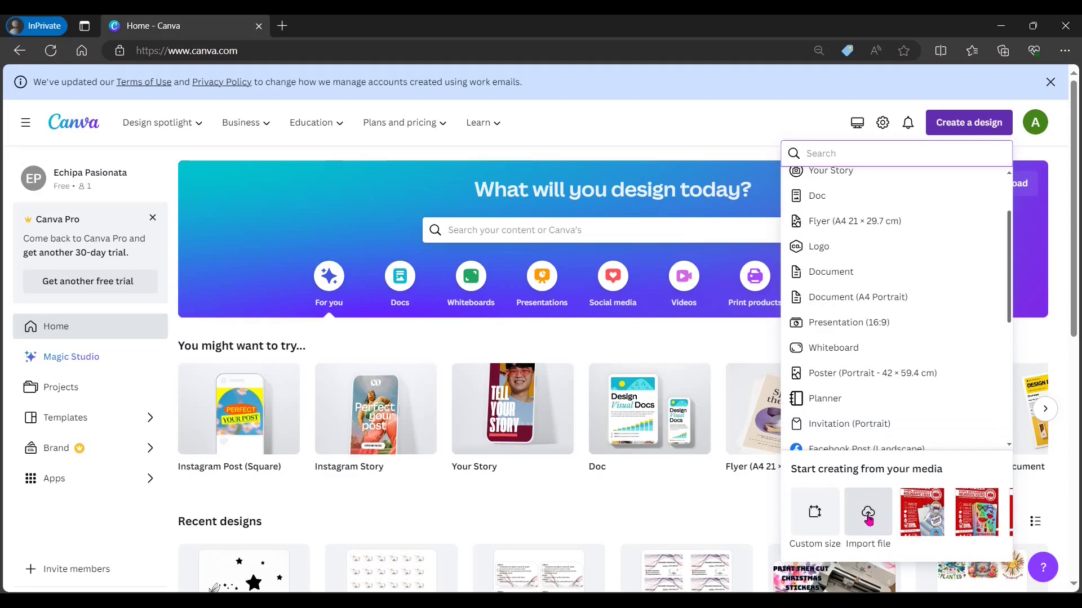
Step: Create a new custom-size design 10 cm wide and 10 cm high
left_click(815, 510)
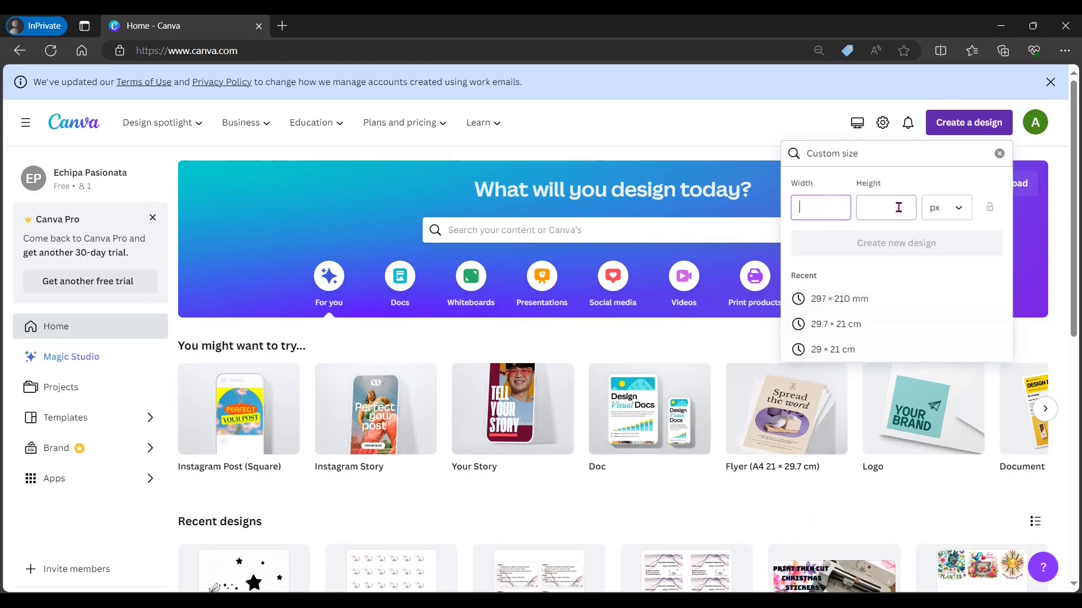
left_click(958, 209)
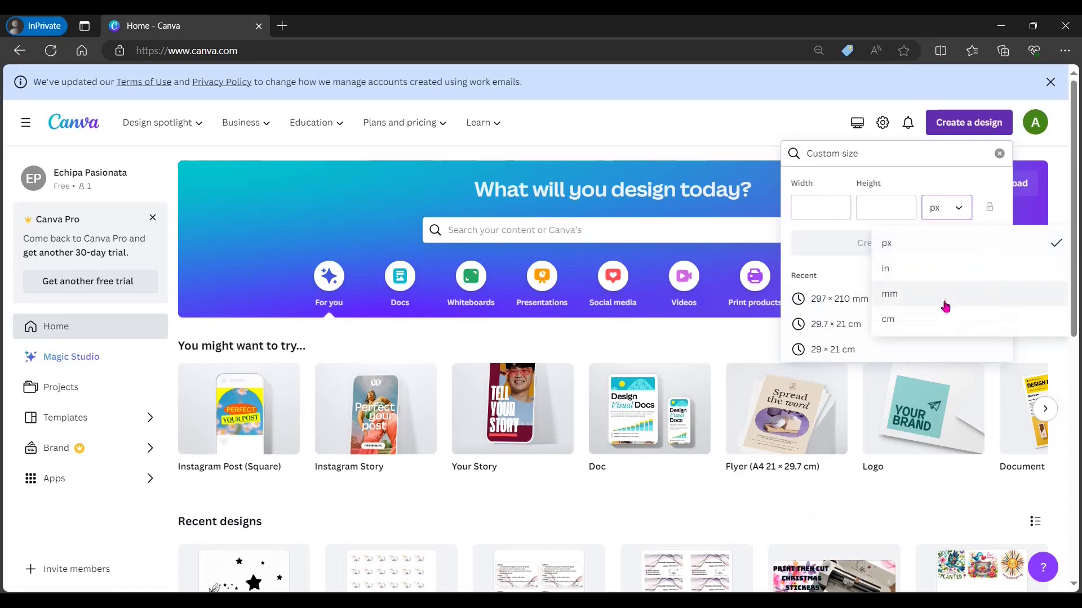
left_click(921, 325)
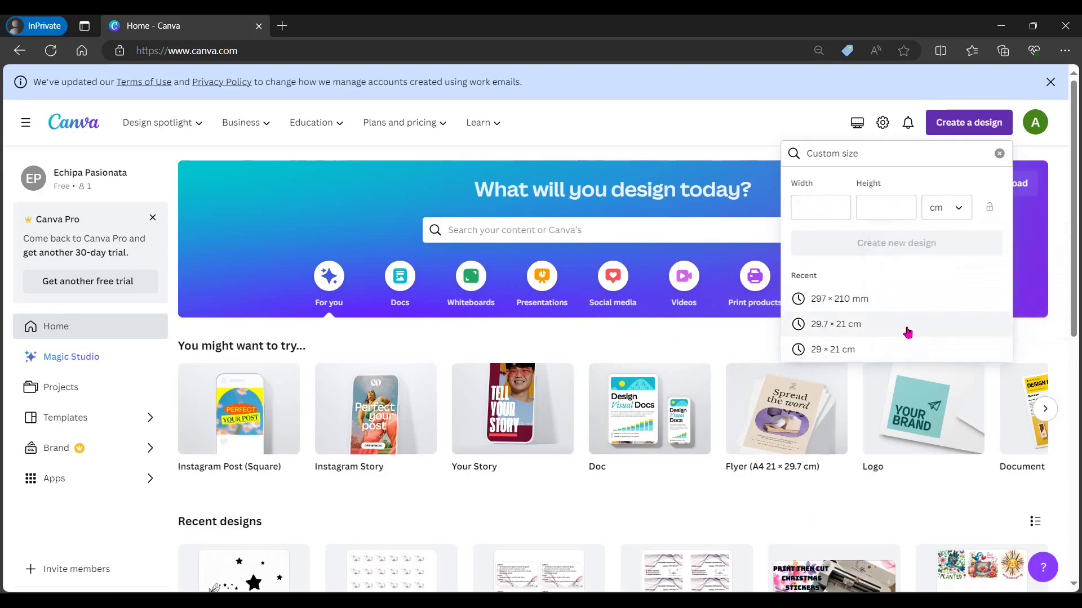
left_click(832, 207)
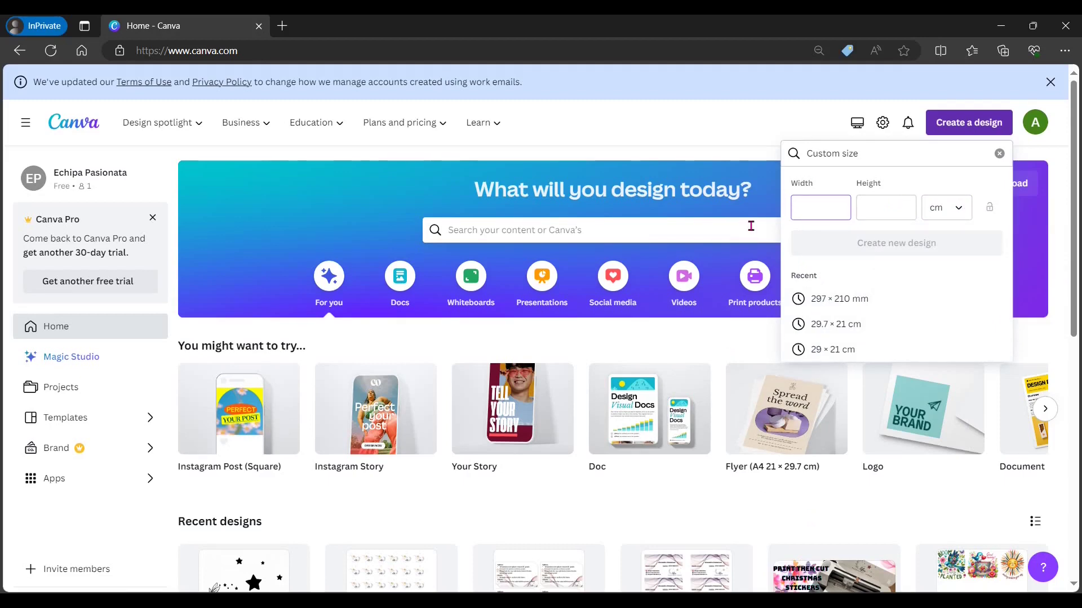
left_click(897, 209)
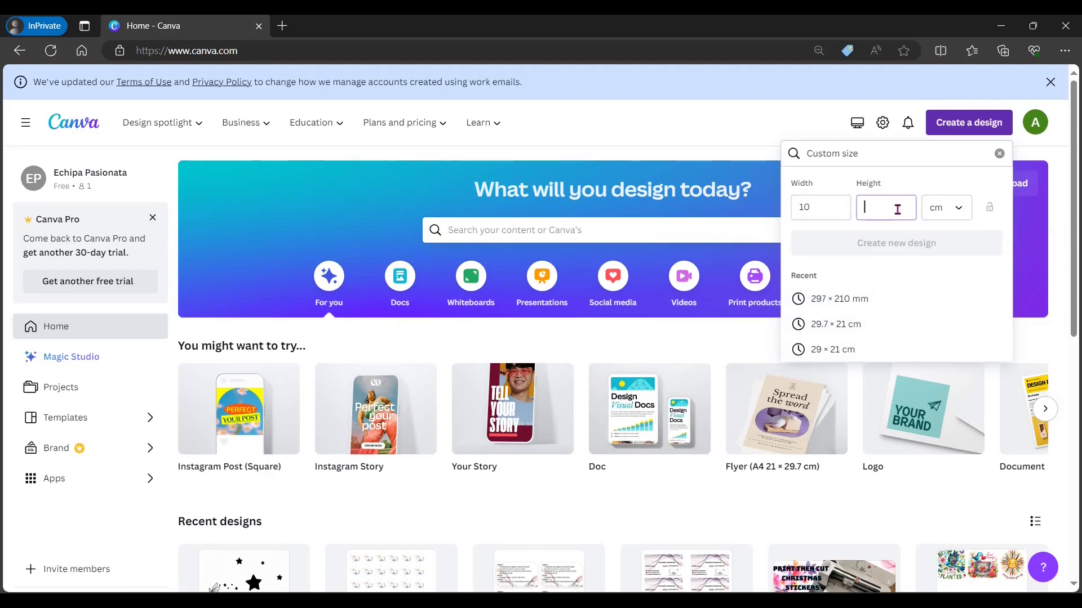
type("10")
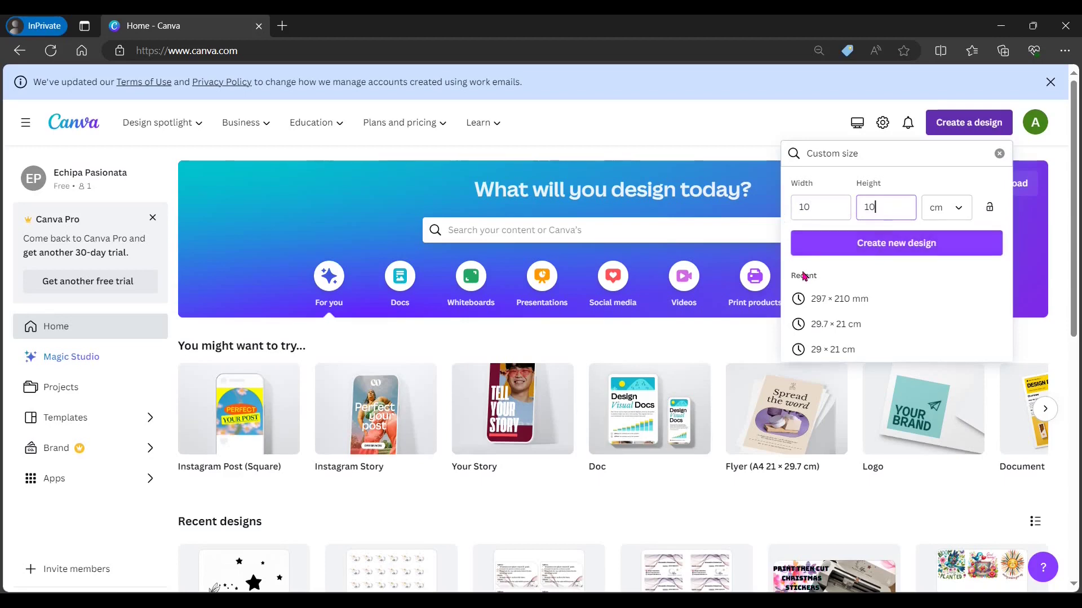
left_click(937, 255)
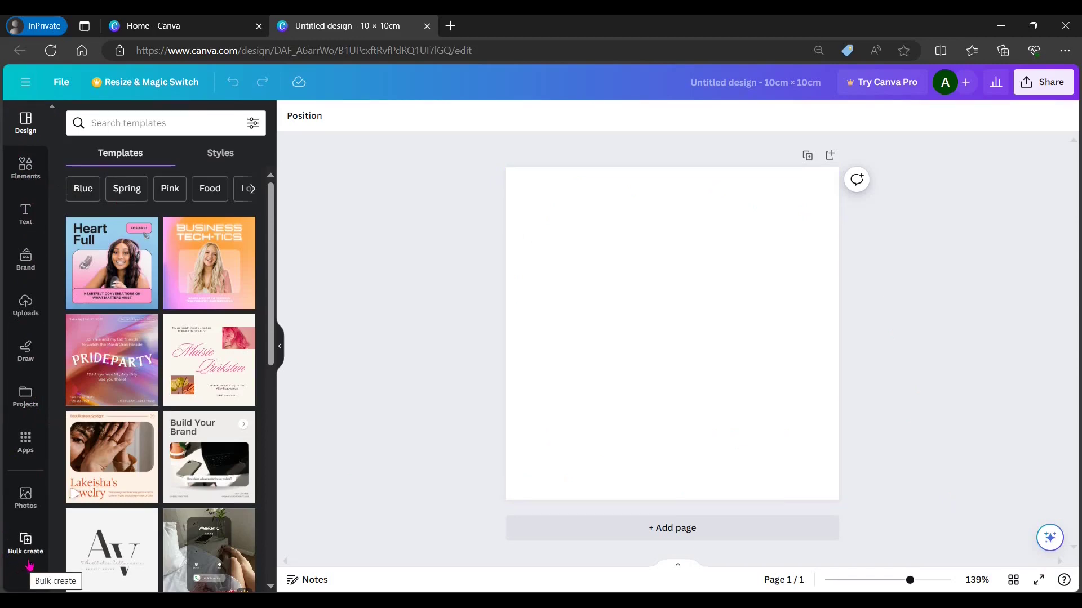
Step: Examine the editor's Elements, Text, Draw and Apps tools and the content each one offers
left_click(30, 178)
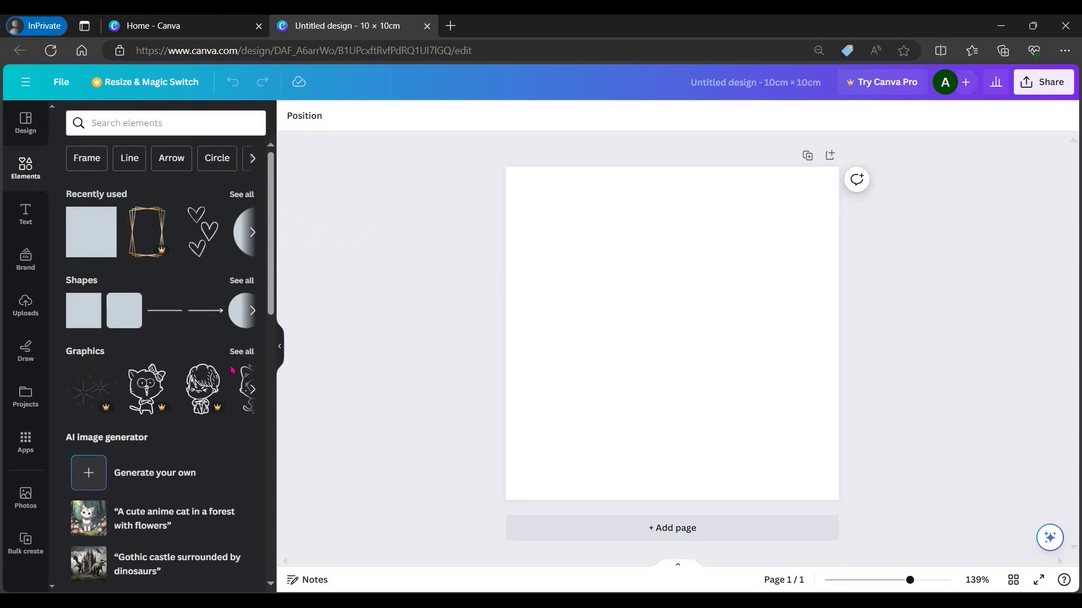
scroll(233, 370, "down", 7)
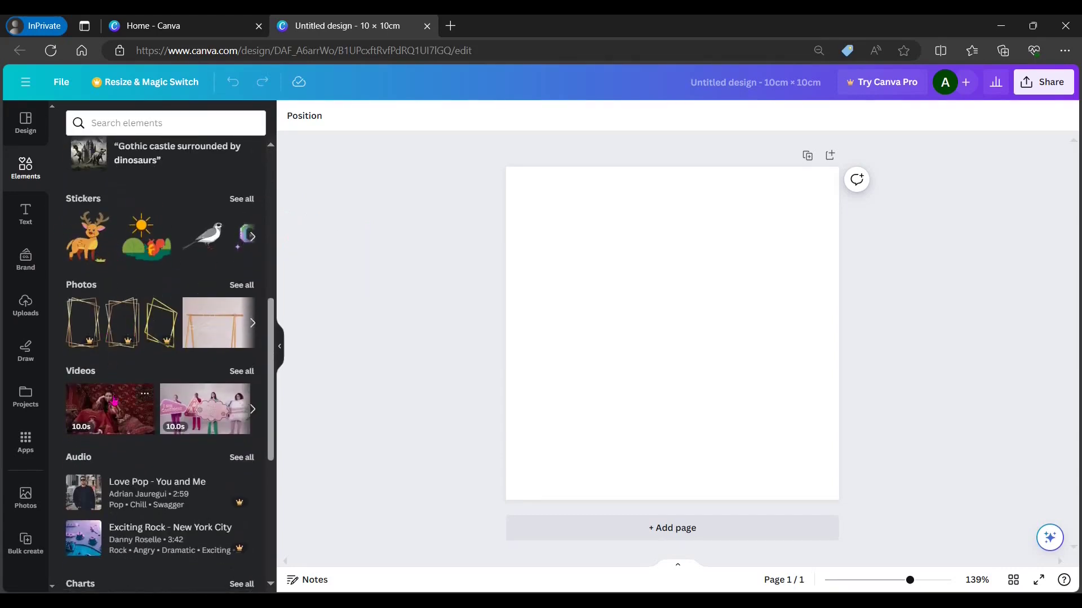
scroll(114, 402, "up", 7)
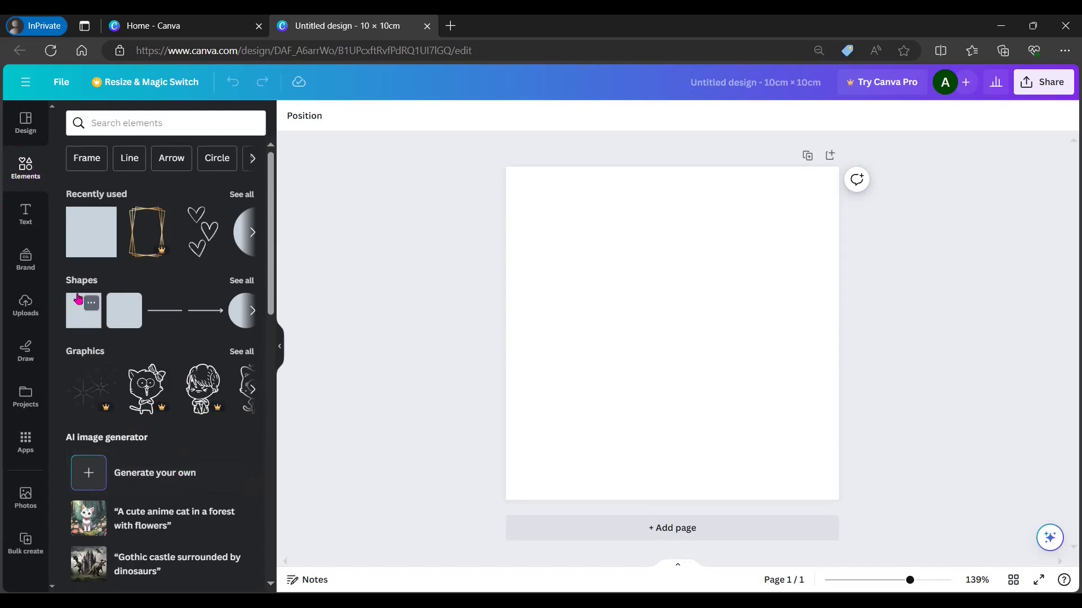
left_click(32, 221)
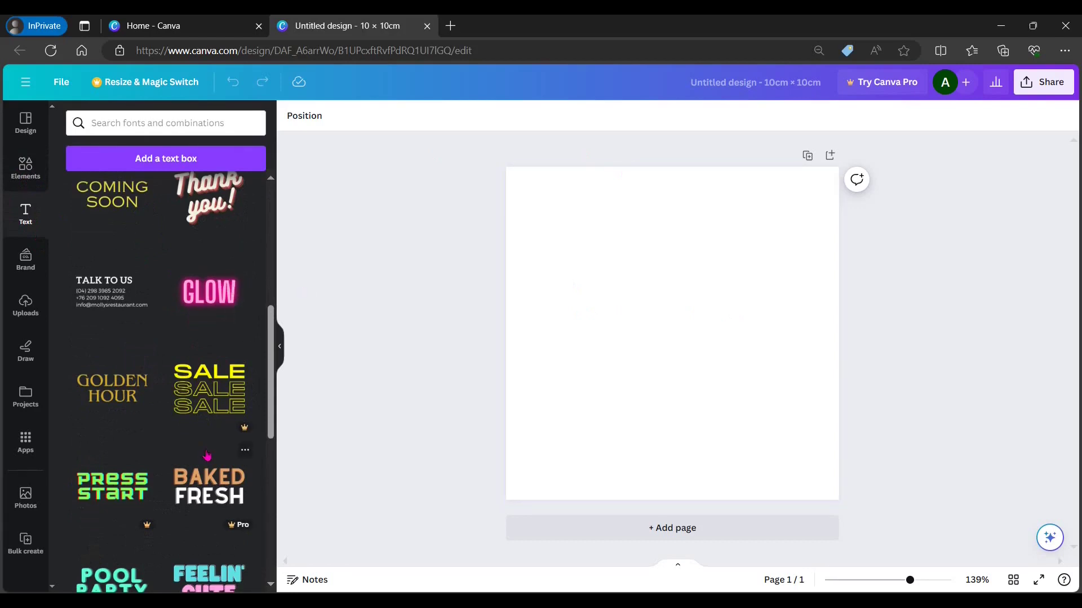
left_click(25, 354)
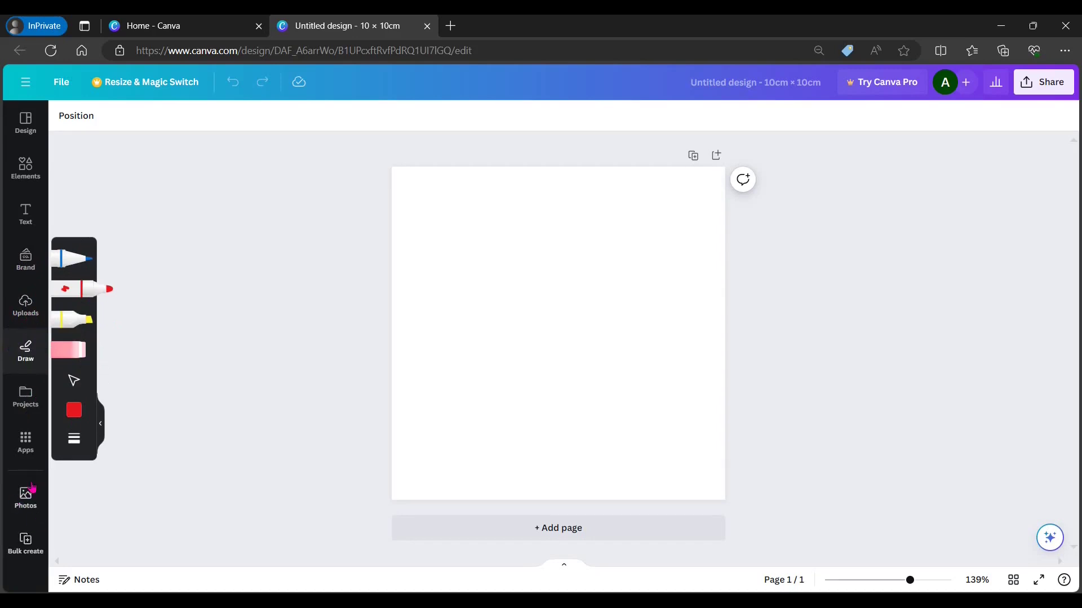
left_click(25, 442)
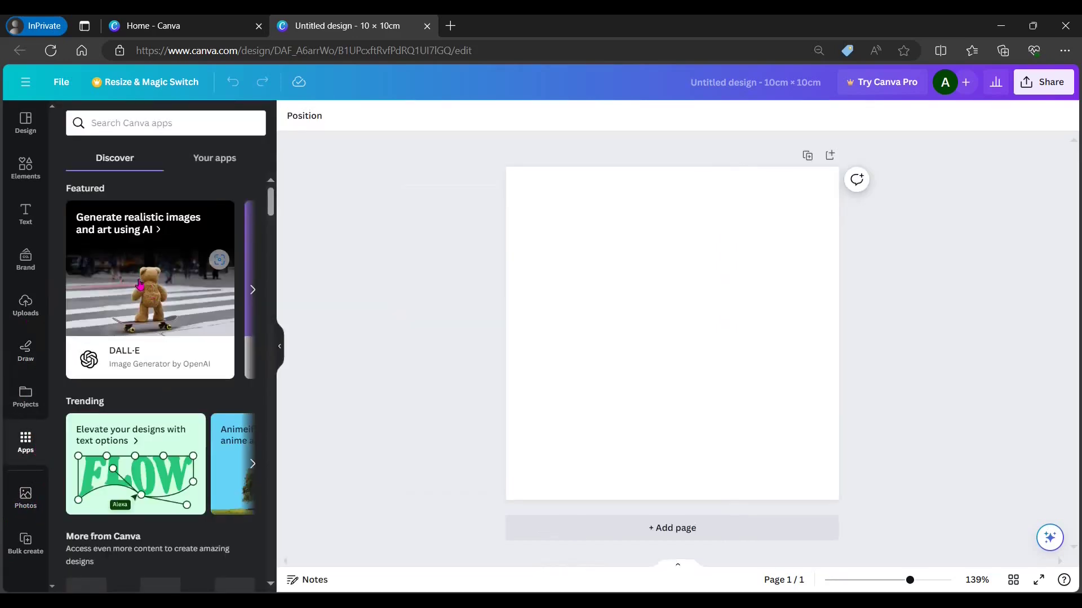
scroll(163, 282, "down", 7)
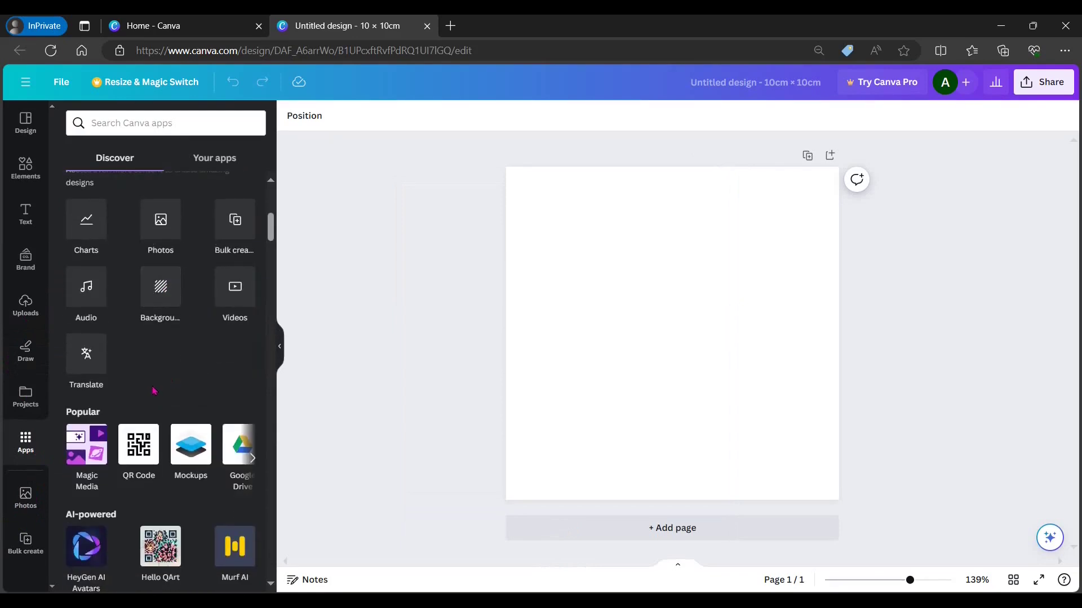
scroll(172, 378, "up", 2)
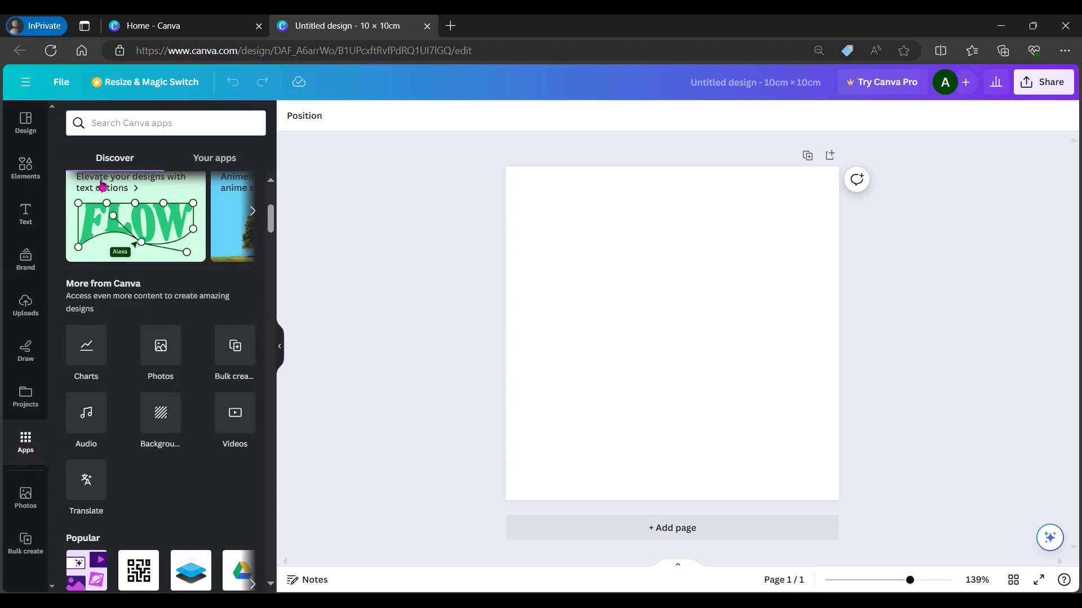
Step: Browse the element library and its categories, including the collections offered under Graphics
left_click(25, 167)
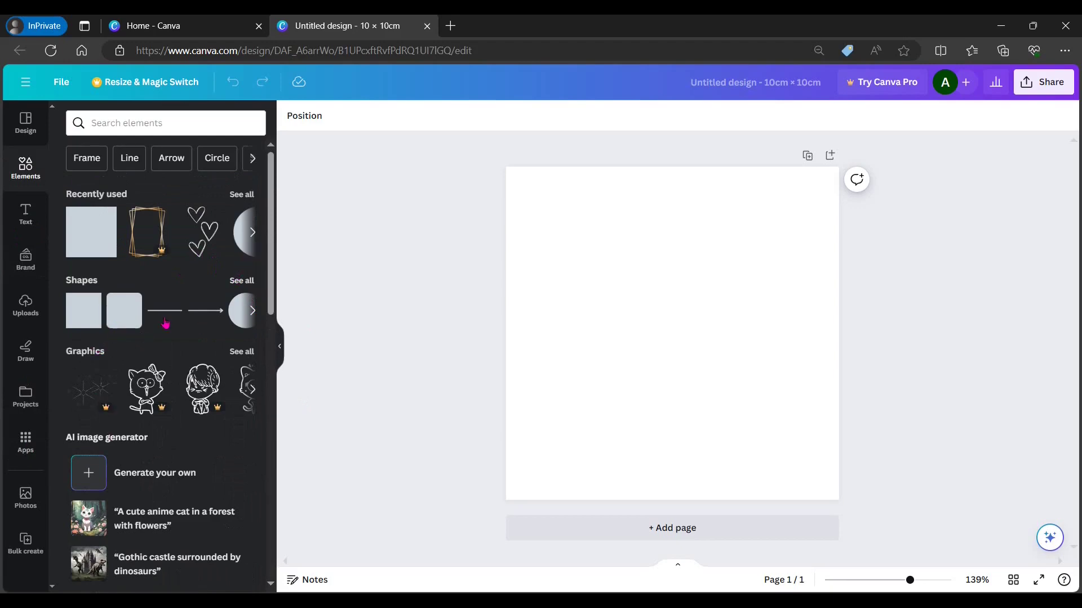
scroll(178, 519, "down", 2)
scroll(179, 519, "down", 3)
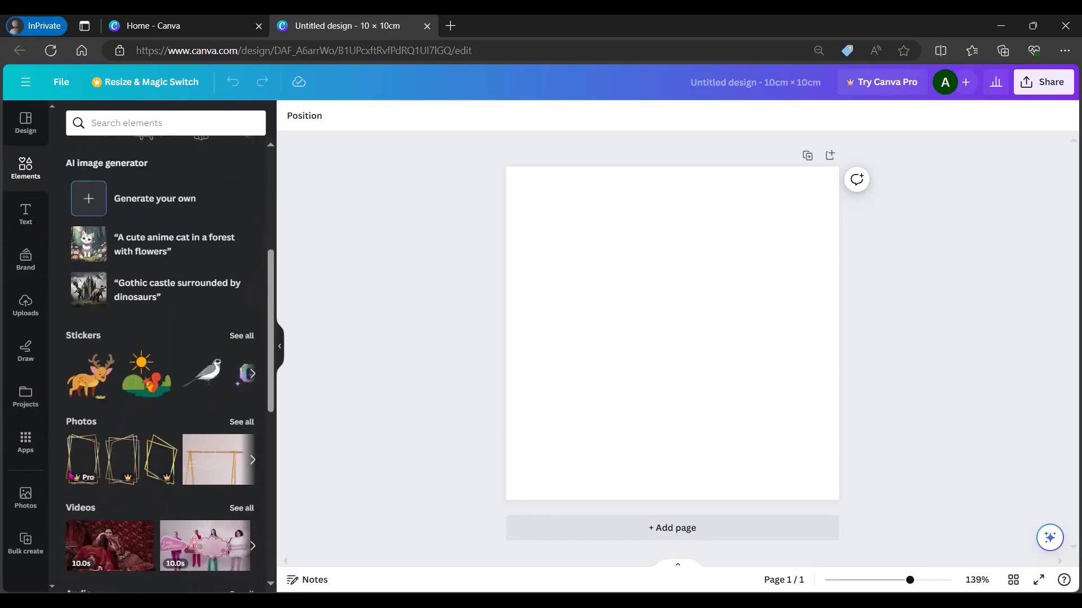
scroll(150, 457, "up", 3)
scroll(150, 456, "up", 2)
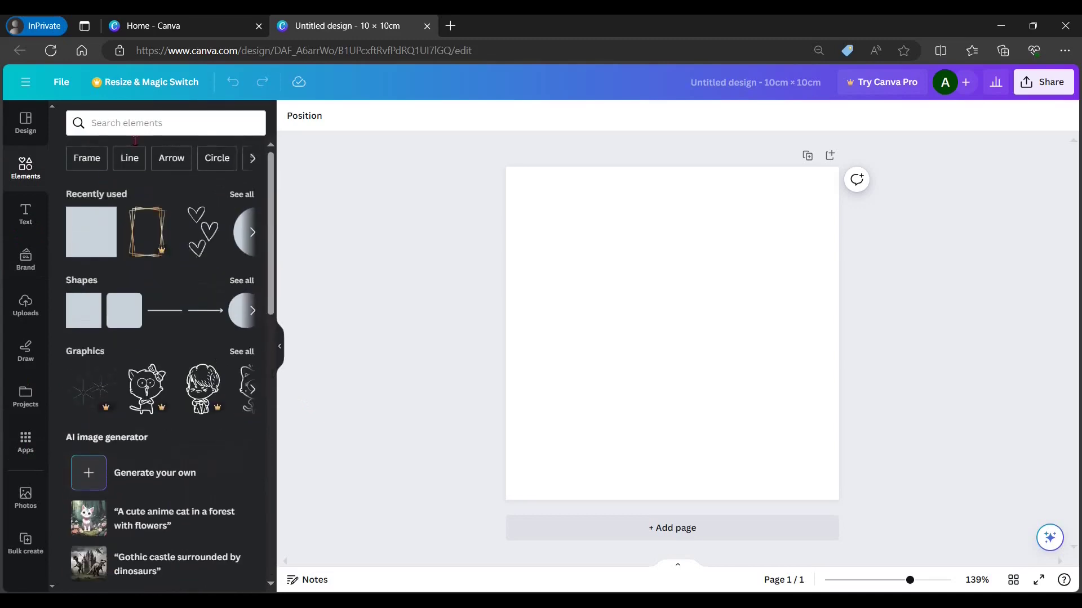
left_click(150, 121)
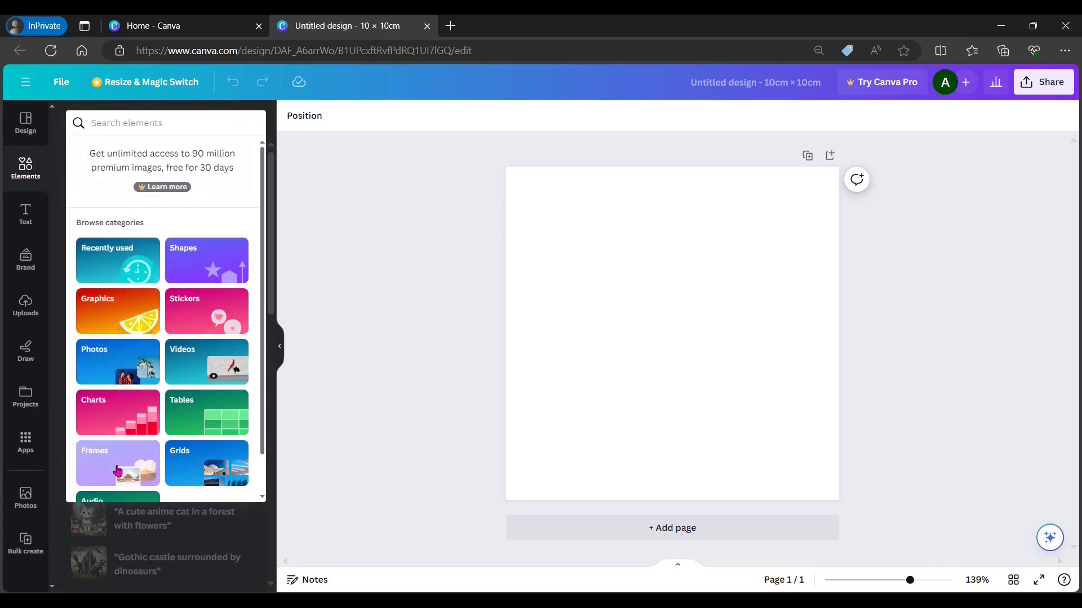
scroll(203, 448, "down", 1)
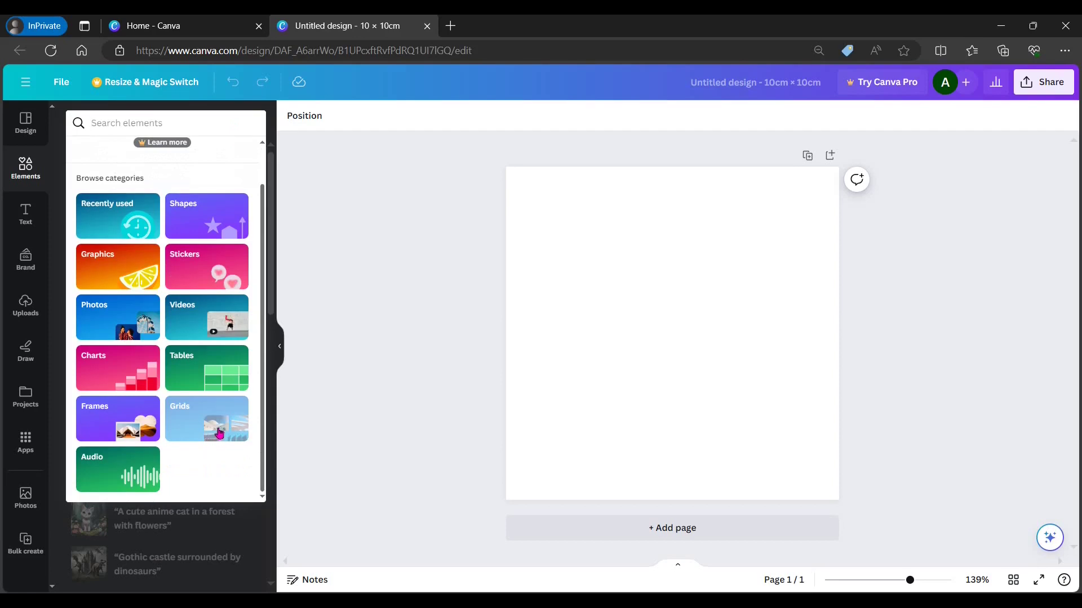
left_click(130, 281)
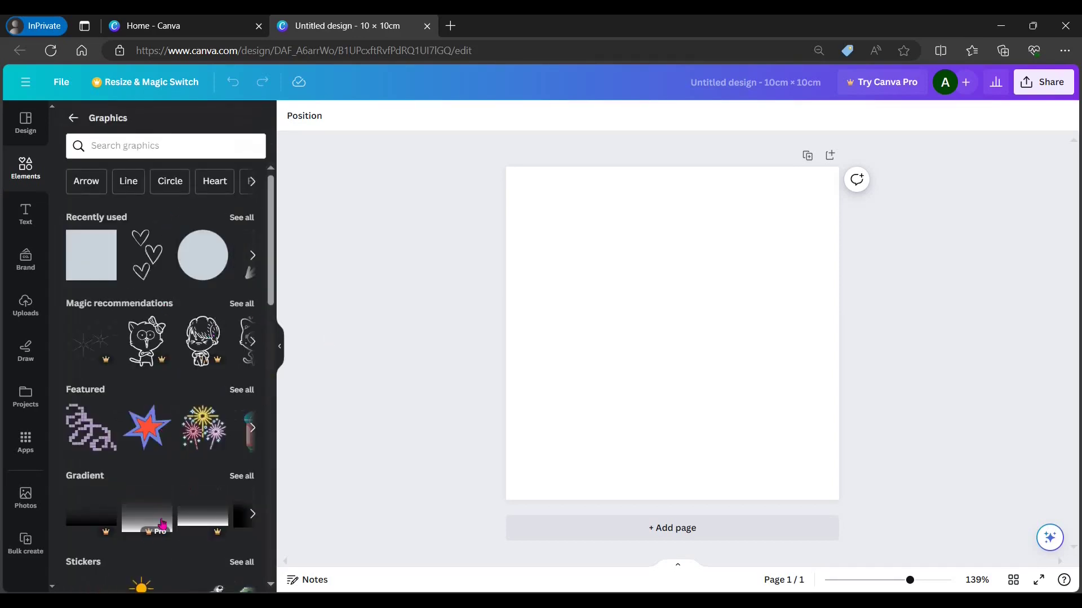
scroll(177, 413, "down", 1)
scroll(177, 413, "down", 3)
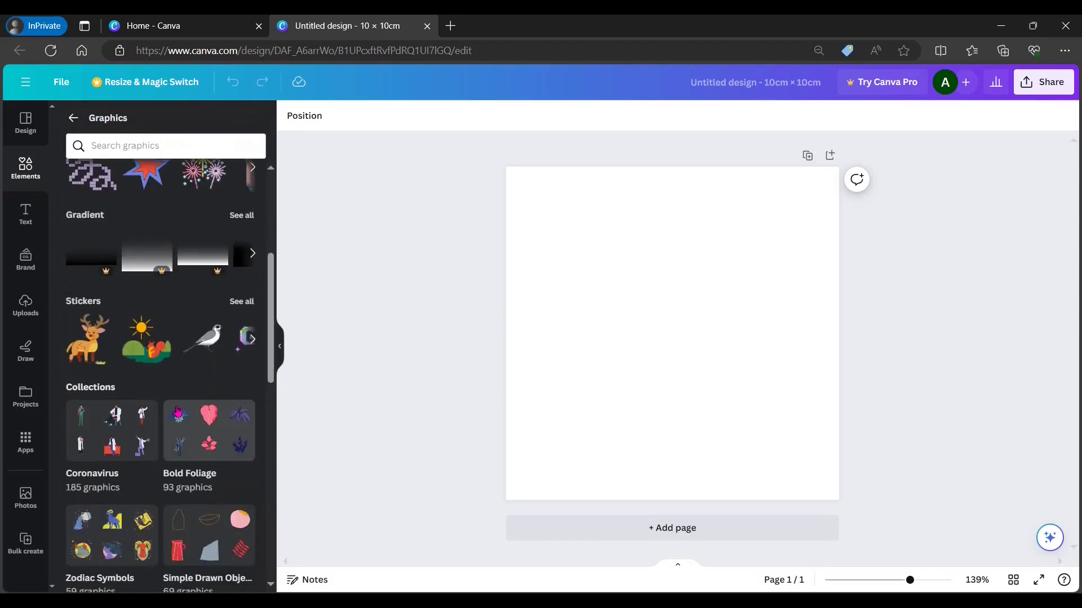
scroll(144, 426, "up", 4)
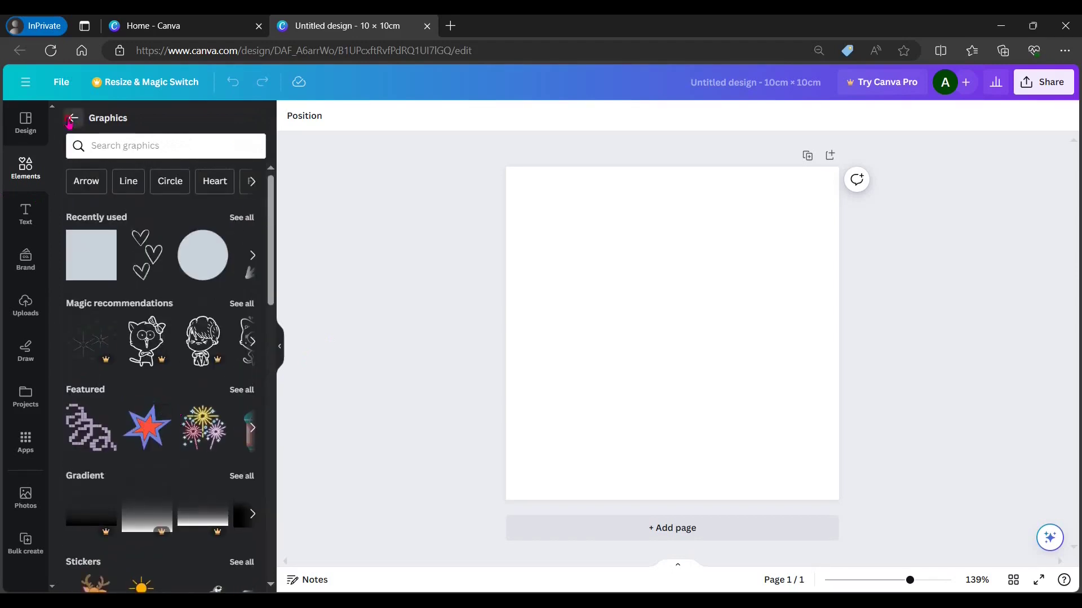
left_click(74, 117)
Step: Search the elements for "flower" and show all the matching graphics
left_click(127, 125)
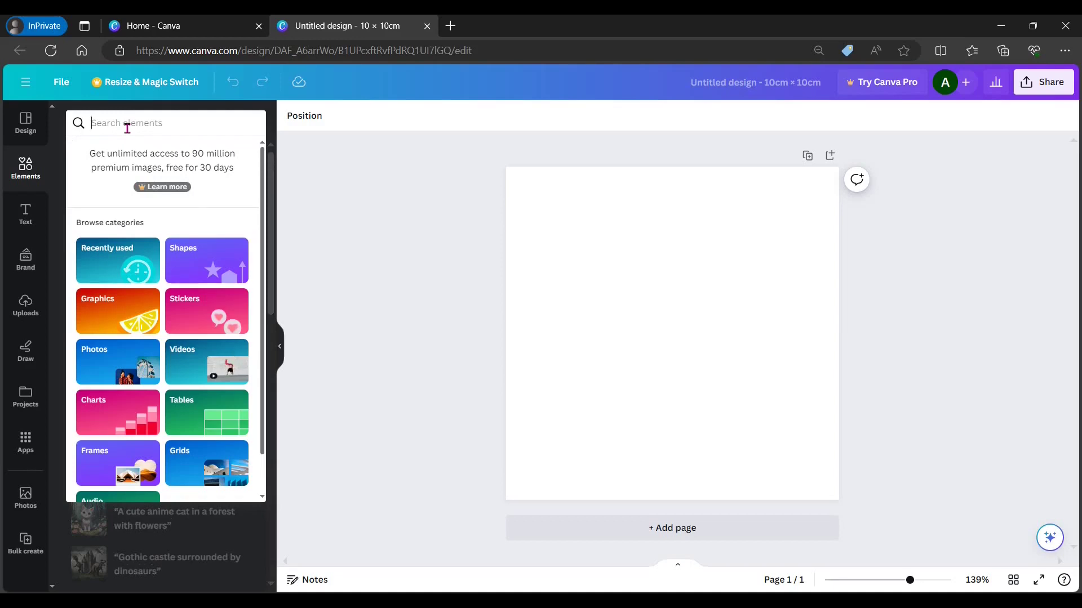
type("flower")
key("Return")
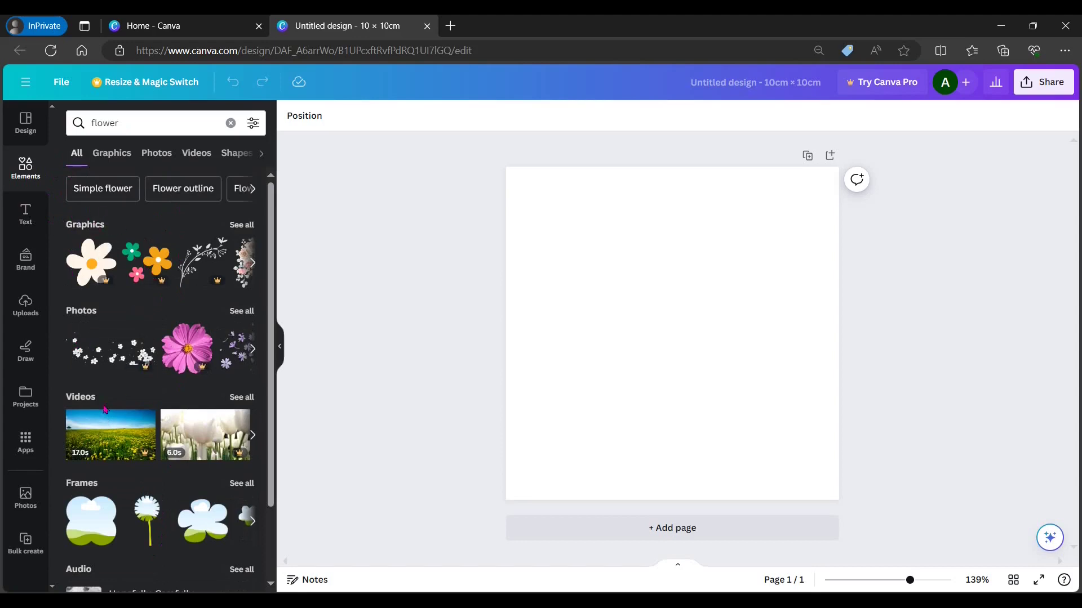
scroll(130, 495, "down", 2)
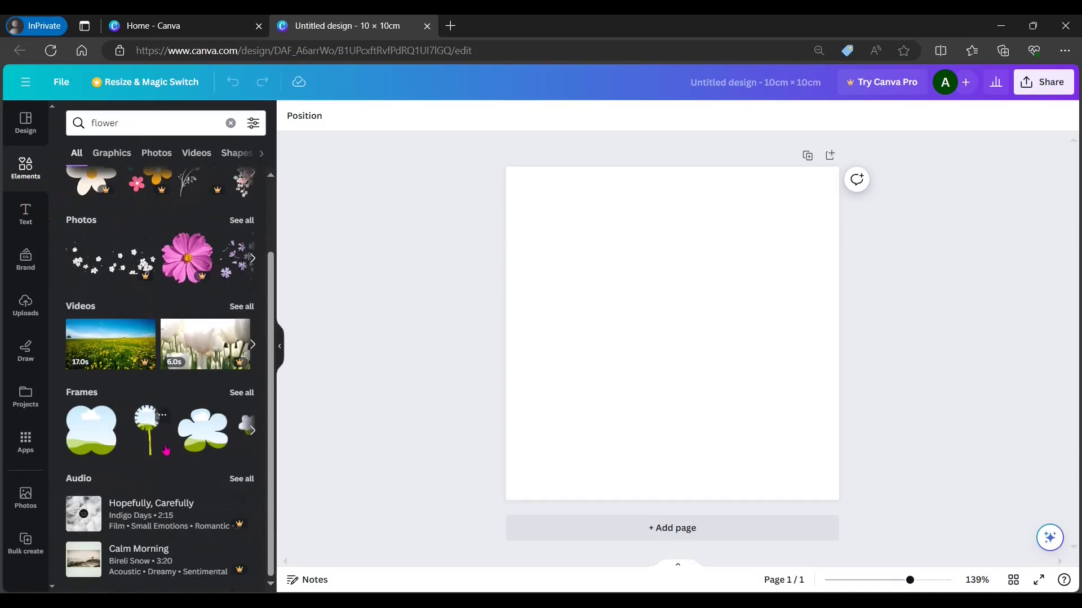
key("Return")
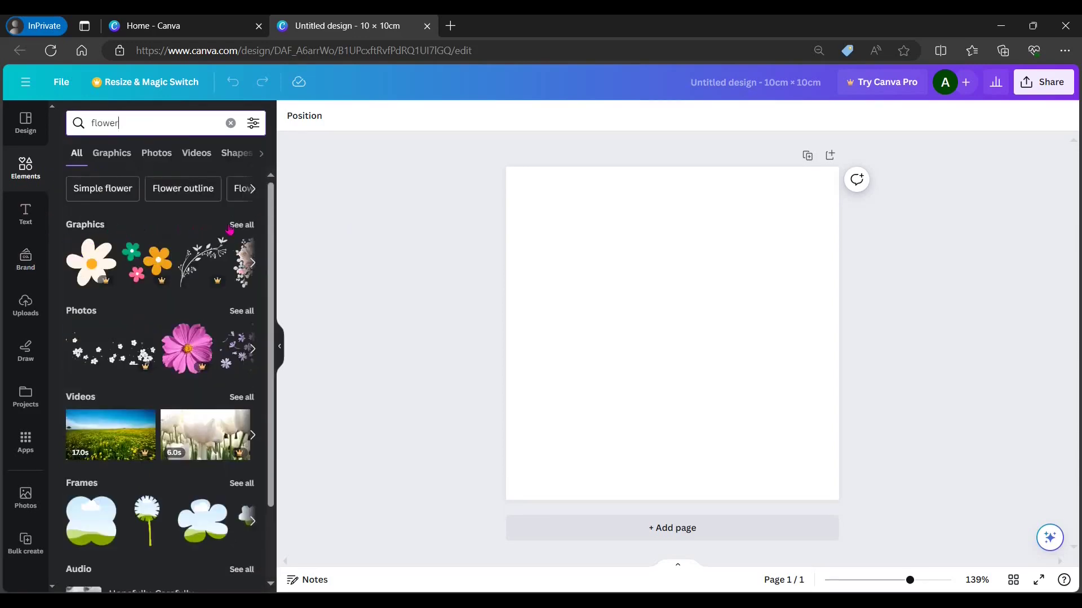
left_click(246, 225)
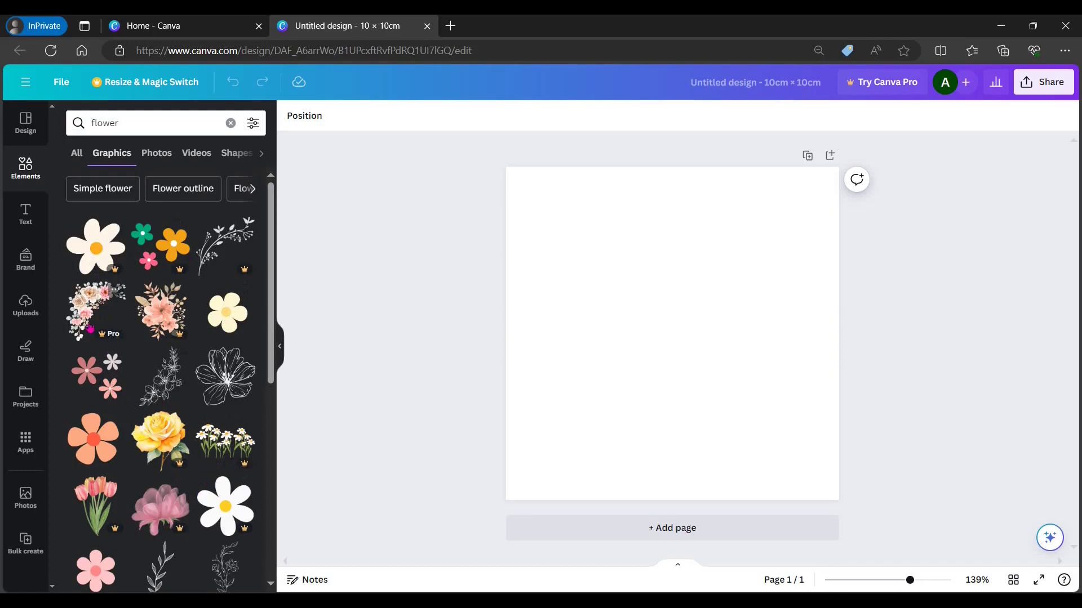
Step: Add the premium white flower graphic with the orange centre to the page and view its watermark-removal offer
left_click(102, 261)
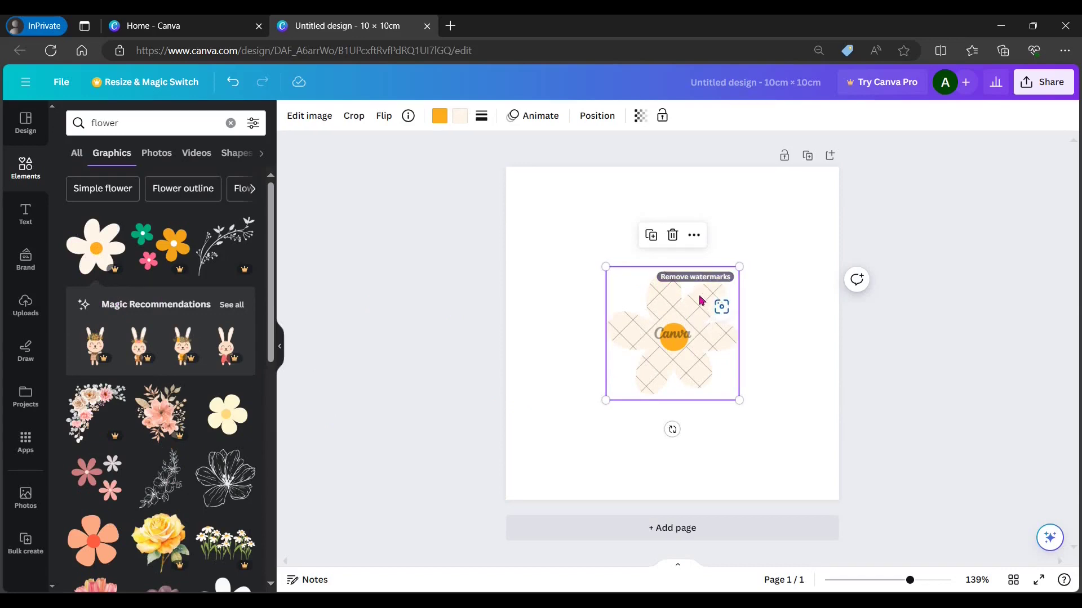
left_click(676, 288)
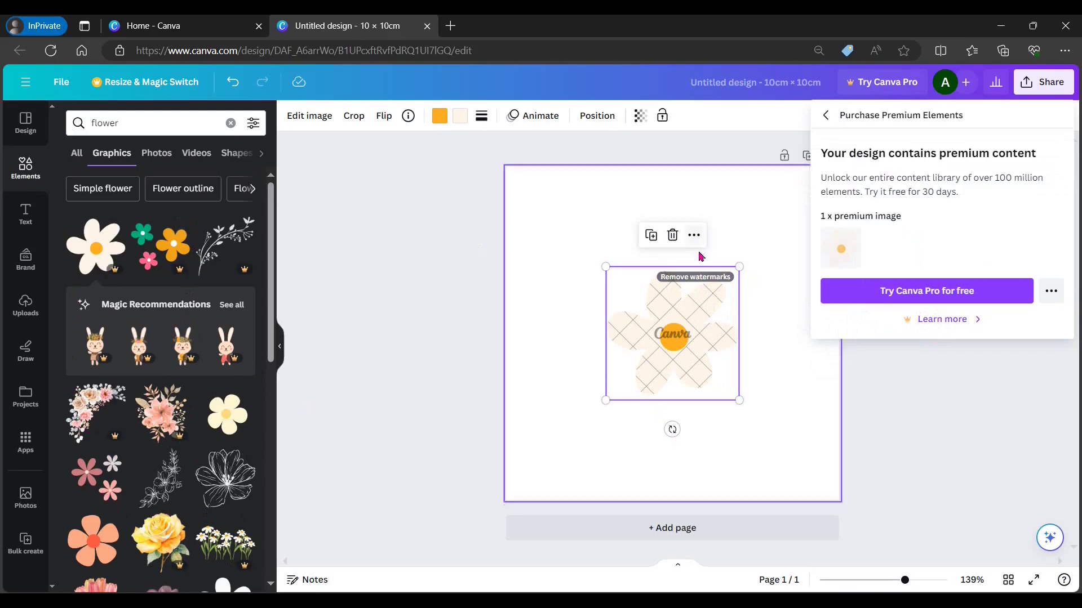
left_click(699, 329)
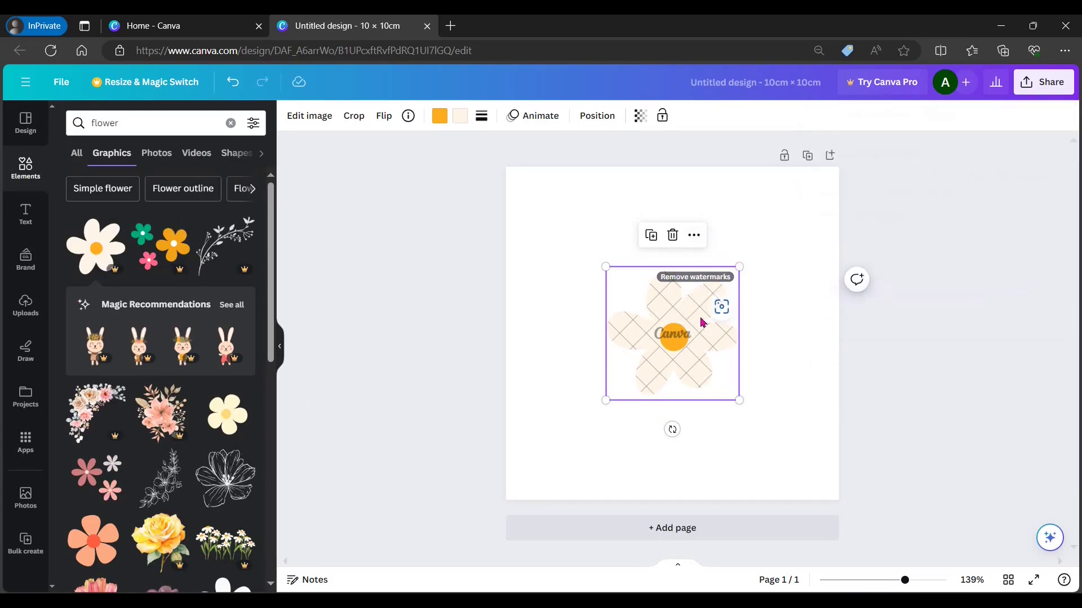
Step: Delete the premium white flower from the page and add the free black line-art flower graphic instead
key("Delete")
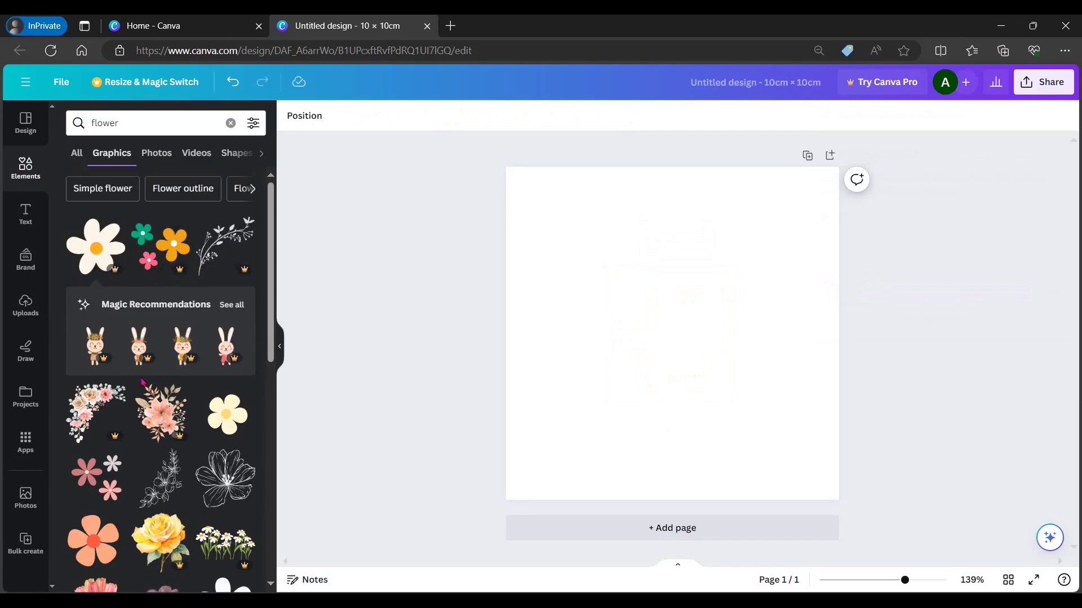
scroll(169, 366, "down", 3)
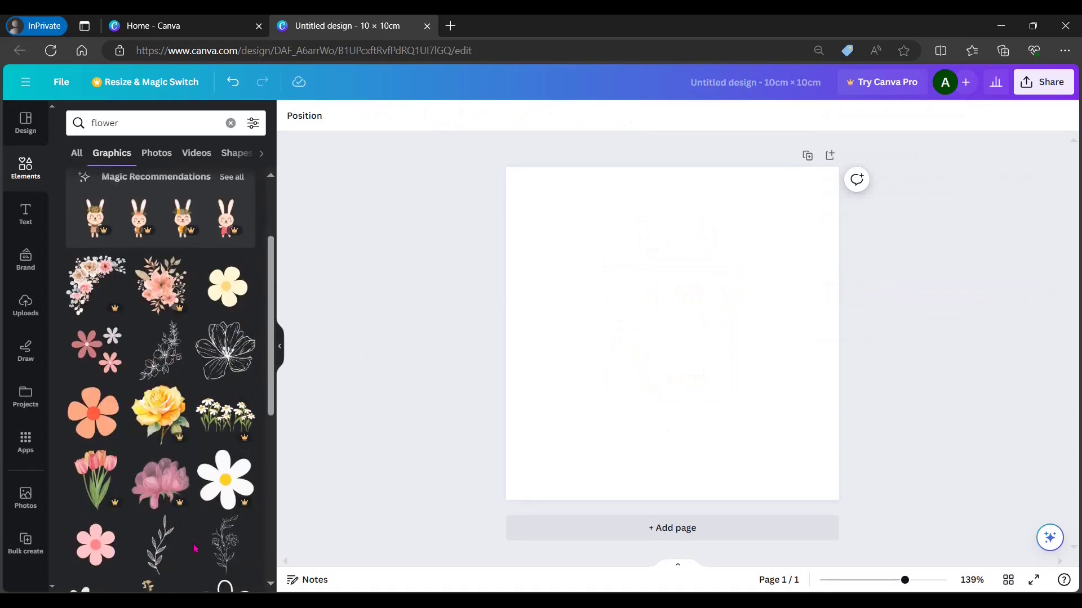
scroll(242, 365, "down", 3)
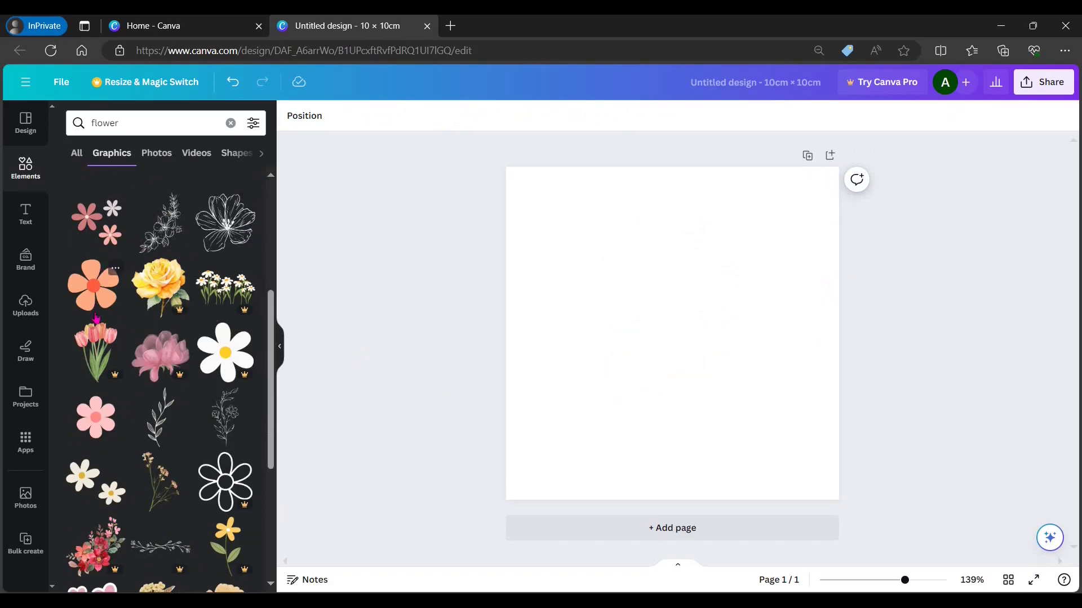
scroll(96, 318, "down", 3)
scroll(188, 491, "down", 3)
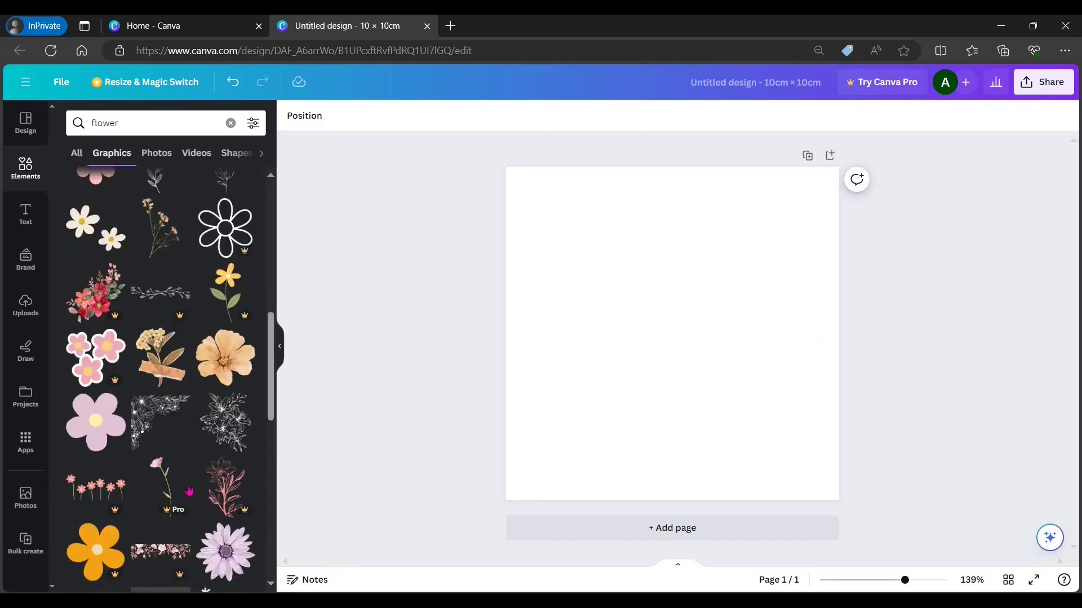
scroll(225, 236, "up", 3)
left_click(226, 225)
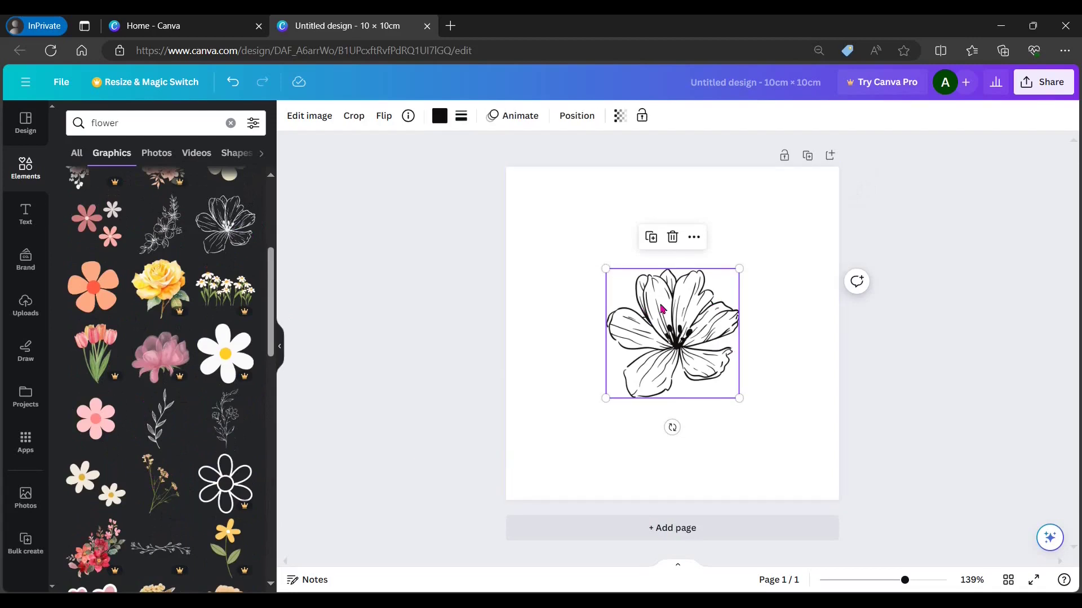
Step: Move the line-art flower toward the page's upper left and scale it down slightly
left_click_drag(659, 307, 623, 246)
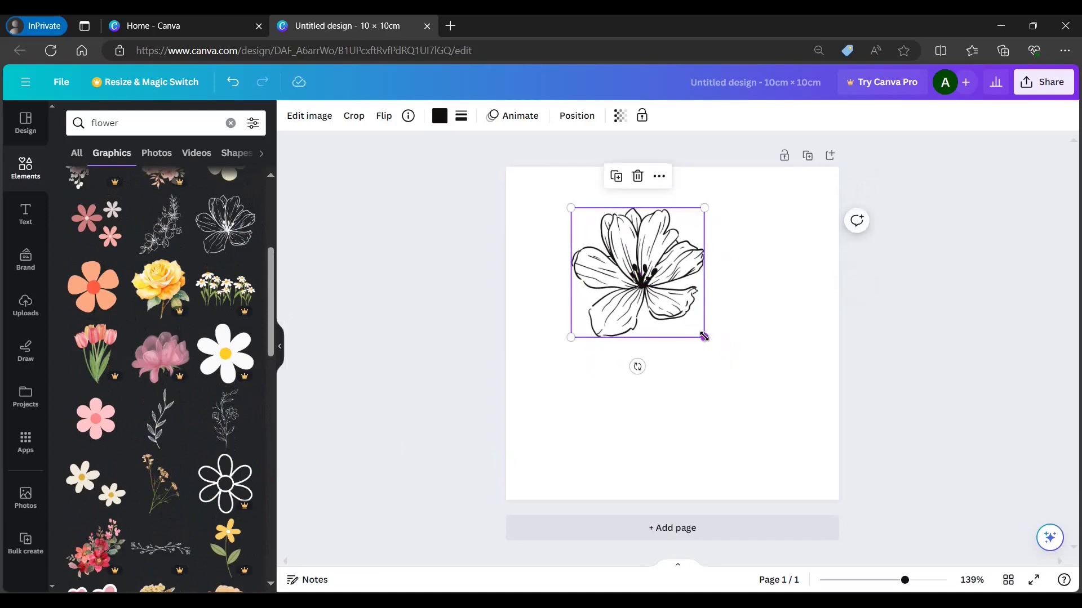
left_click_drag(704, 336, 716, 349)
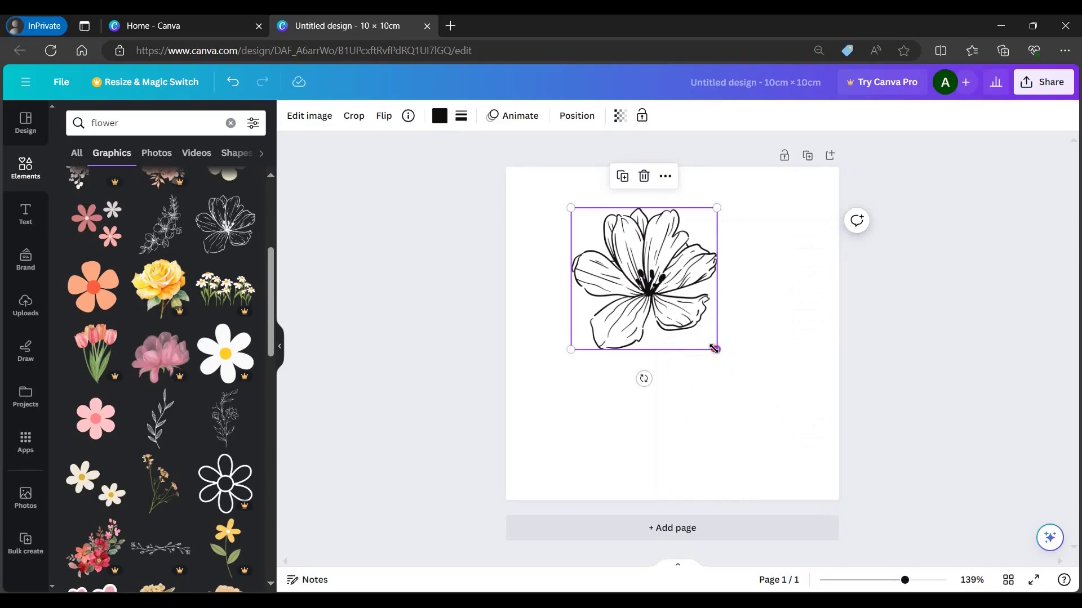
mouse_move(714, 349)
left_mouse_down()
mouse_move(807, 441)
mouse_move(635, 263)
mouse_move(701, 333)
left_mouse_up()
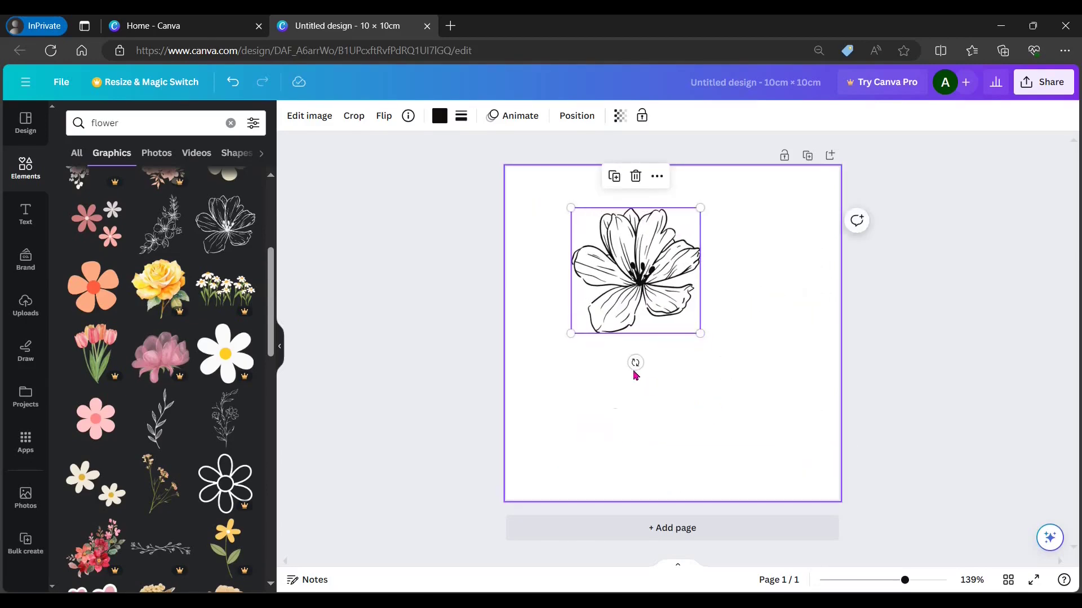
mouse_move(632, 362)
left_mouse_down()
mouse_move(678, 357)
mouse_move(698, 265)
mouse_move(642, 364)
mouse_move(538, 278)
mouse_move(550, 301)
mouse_move(704, 338)
mouse_move(635, 363)
left_mouse_up()
Step: Reposition the line-art flower around the page and align it with the page's centre lines
left_click_drag(632, 271, 669, 251)
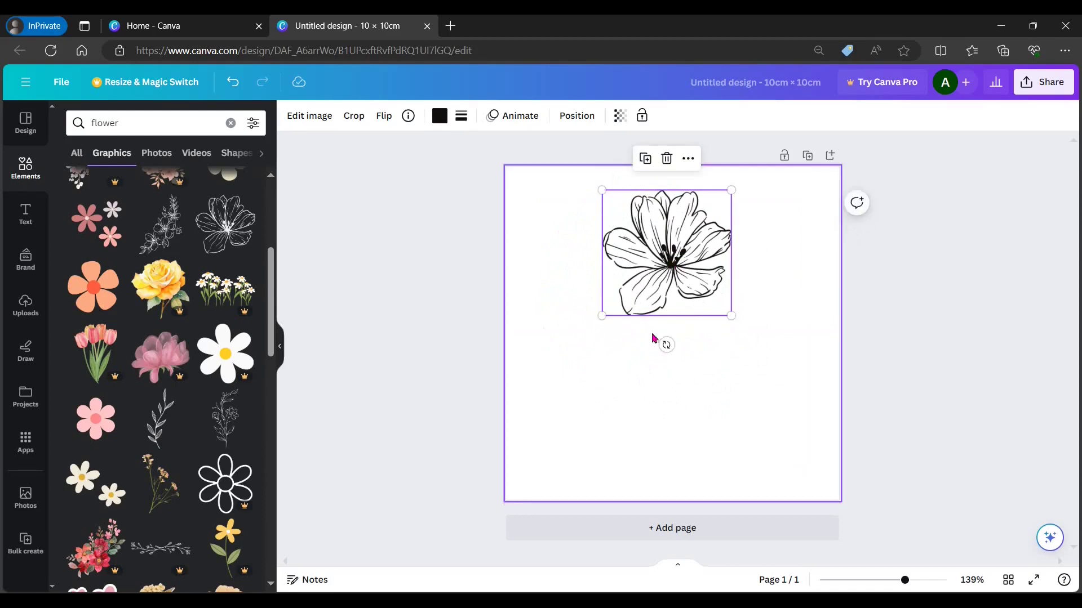
left_click(666, 346)
left_click_drag(654, 265, 623, 296)
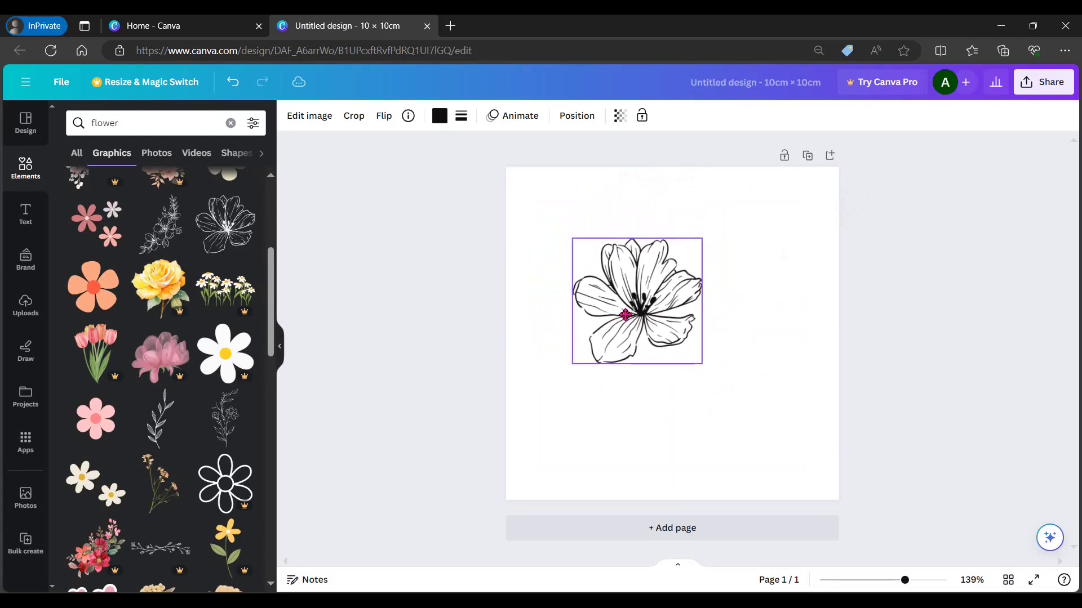
left_click_drag(630, 339, 662, 318)
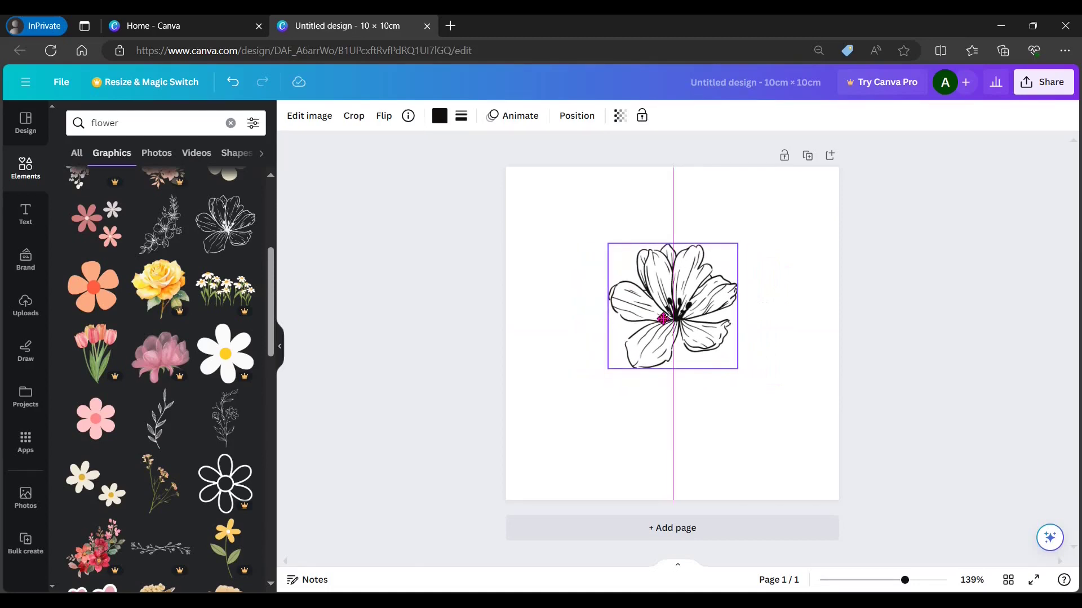
left_click_drag(663, 319, 661, 345)
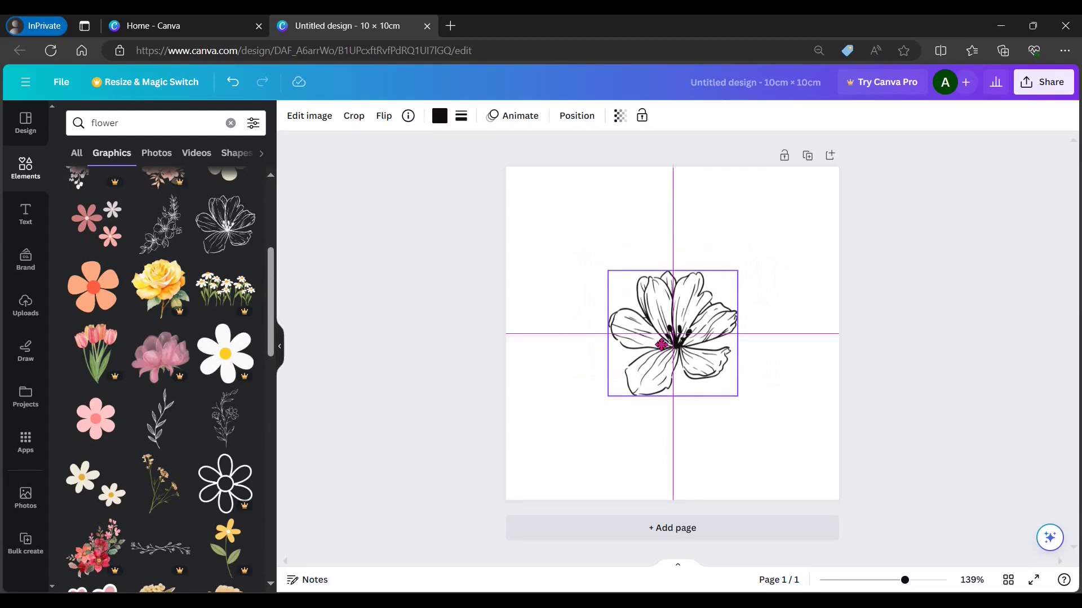
mouse_move(662, 345)
left_mouse_down()
mouse_move(614, 344)
mouse_move(739, 342)
mouse_move(740, 354)
mouse_move(660, 344)
left_mouse_up()
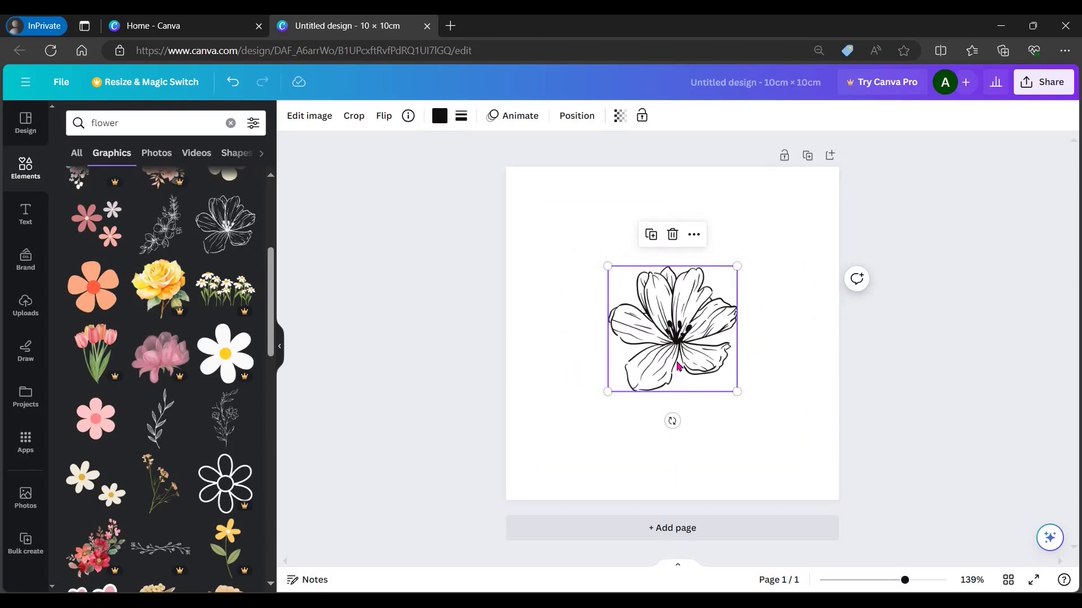
Step: Show the rulers and add a vertical guide at 2 cm and a horizontal guide at about 3 cm
left_click(61, 85)
mouse_move(103, 239)
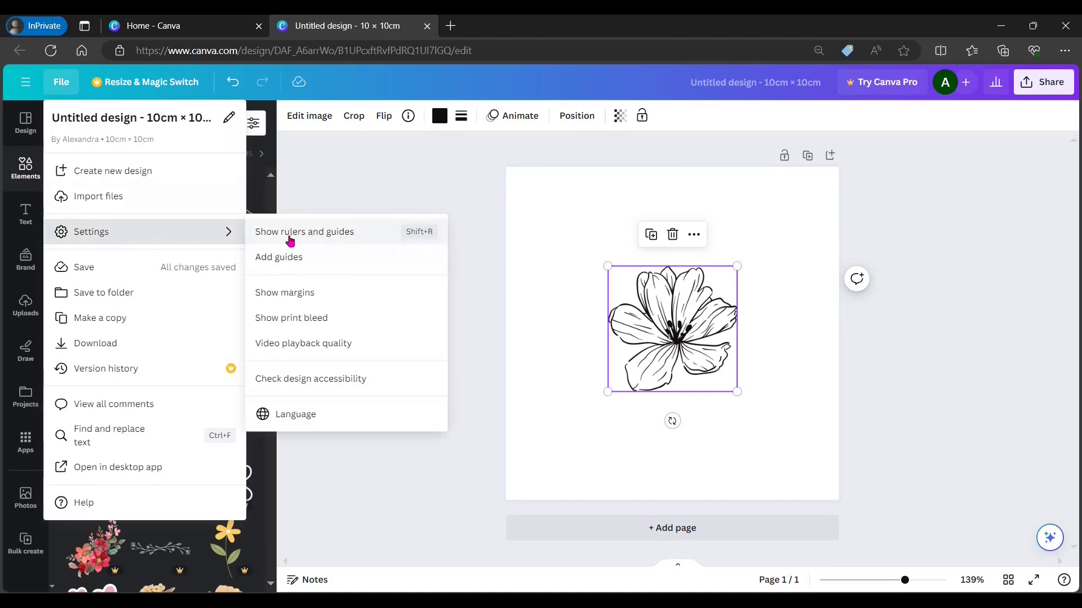
left_click(322, 241)
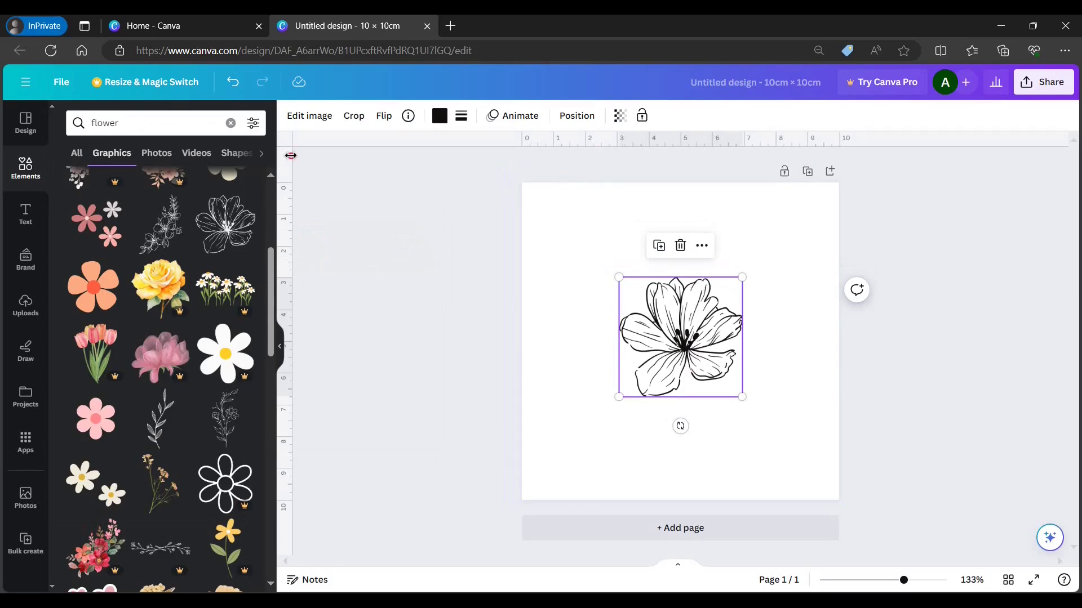
left_click_drag(291, 155, 585, 182)
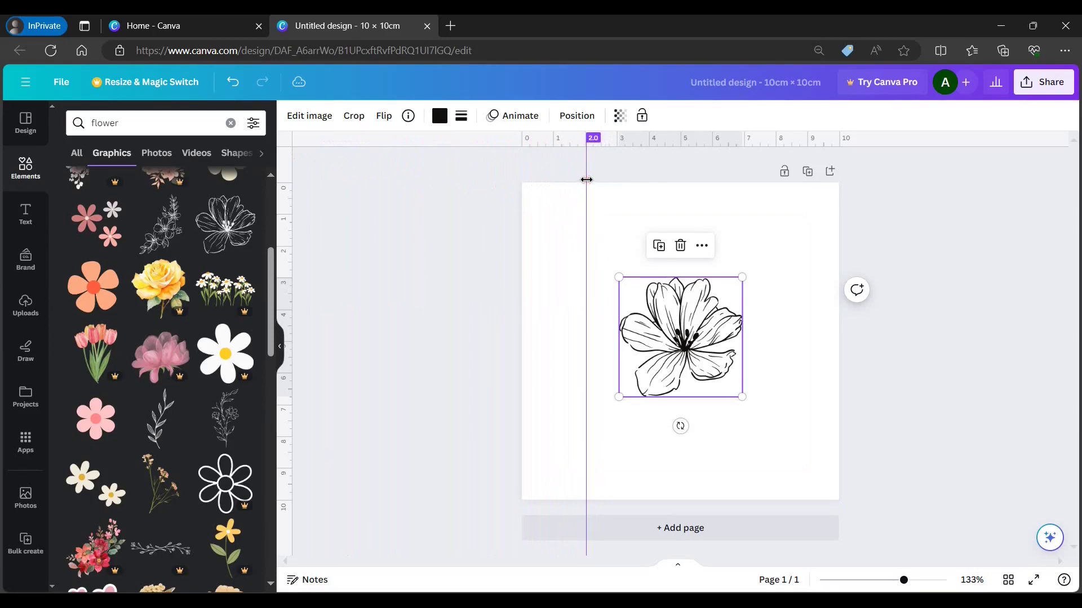
left_click_drag(586, 179, 586, 180)
left_click_drag(332, 145, 320, 279)
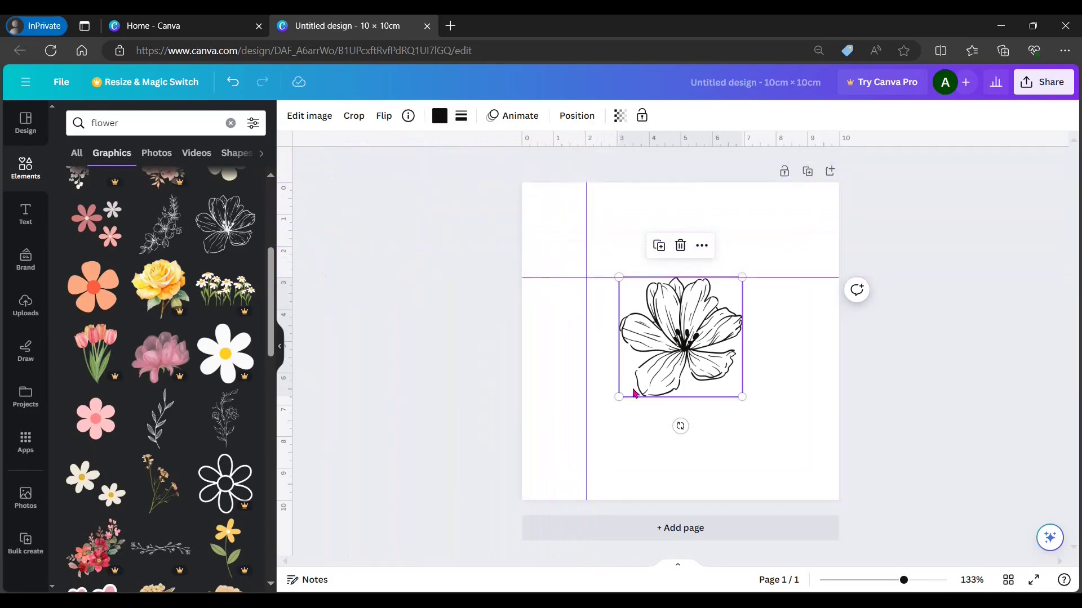
Step: Snap the flower to the vertical guide, and move the two guides out to the page's left and top edges
left_click_drag(719, 347, 681, 339)
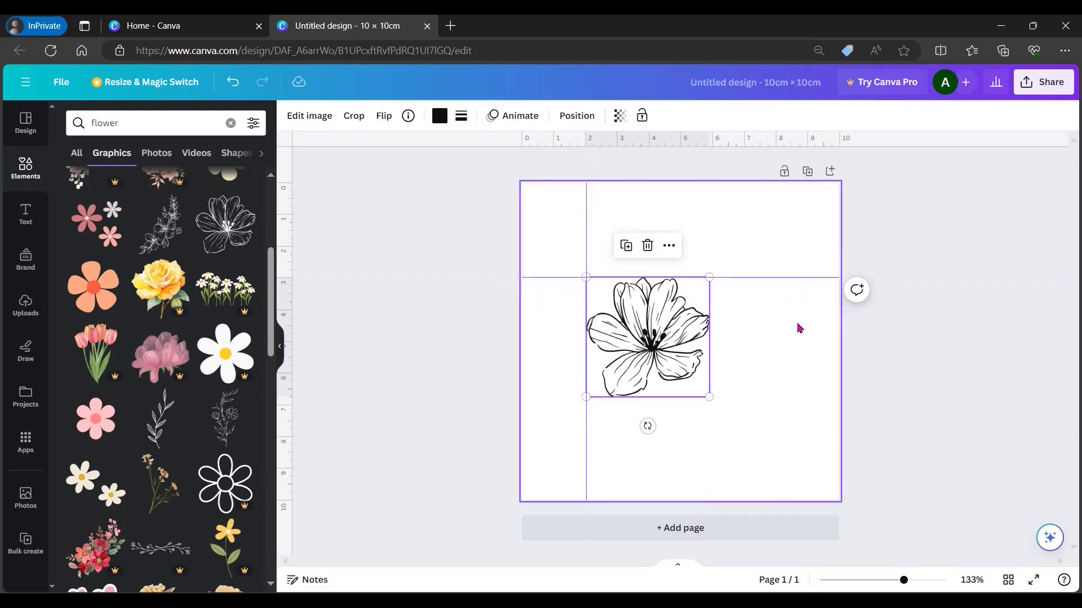
mouse_move(642, 365)
left_mouse_down()
mouse_move(644, 248)
mouse_move(639, 363)
left_mouse_up()
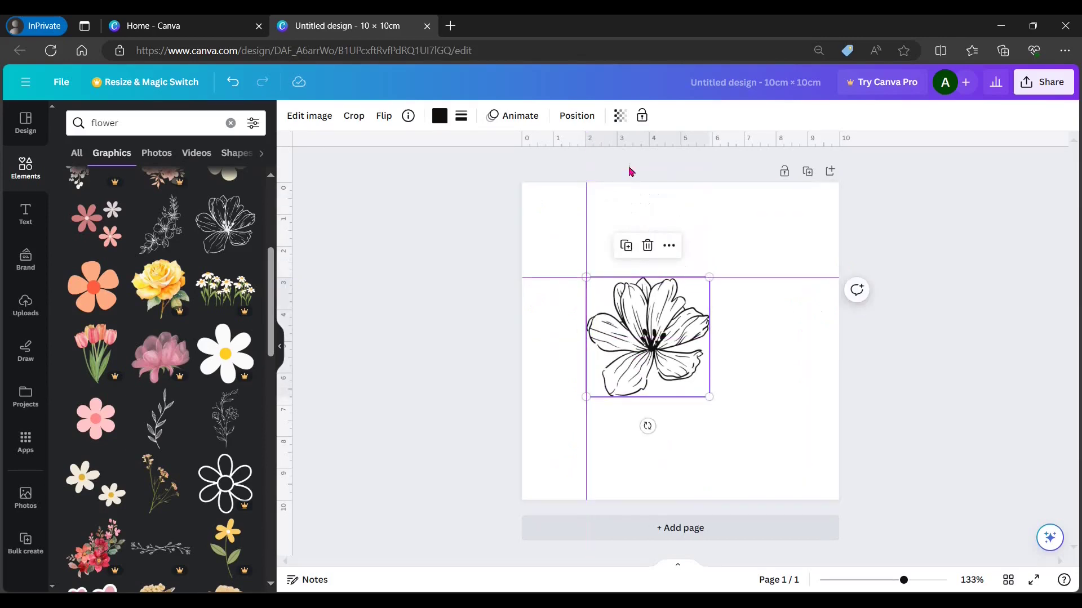
left_click_drag(588, 206, 524, 198)
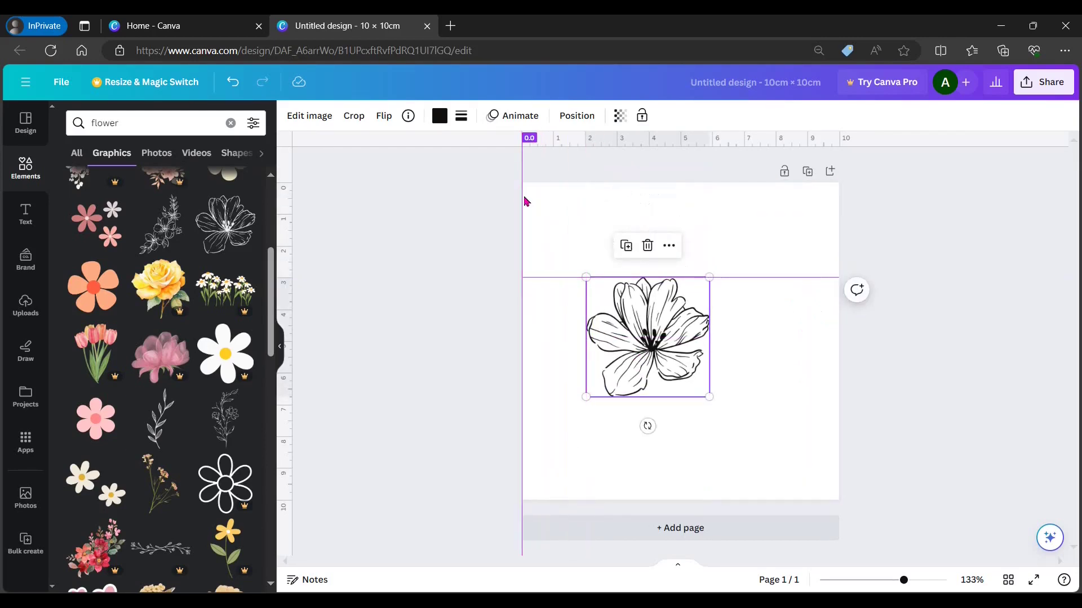
left_click_drag(556, 279, 557, 182)
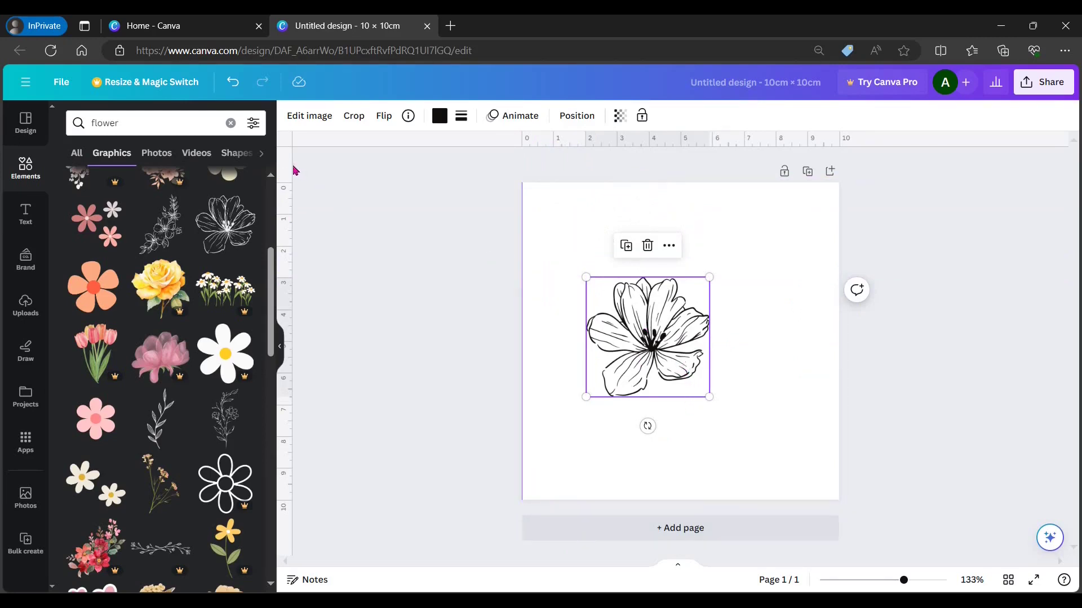
Step: Add vertical guides at 1 cm and 9 cm and several horizontal guides across the page
left_click_drag(292, 164, 553, 215)
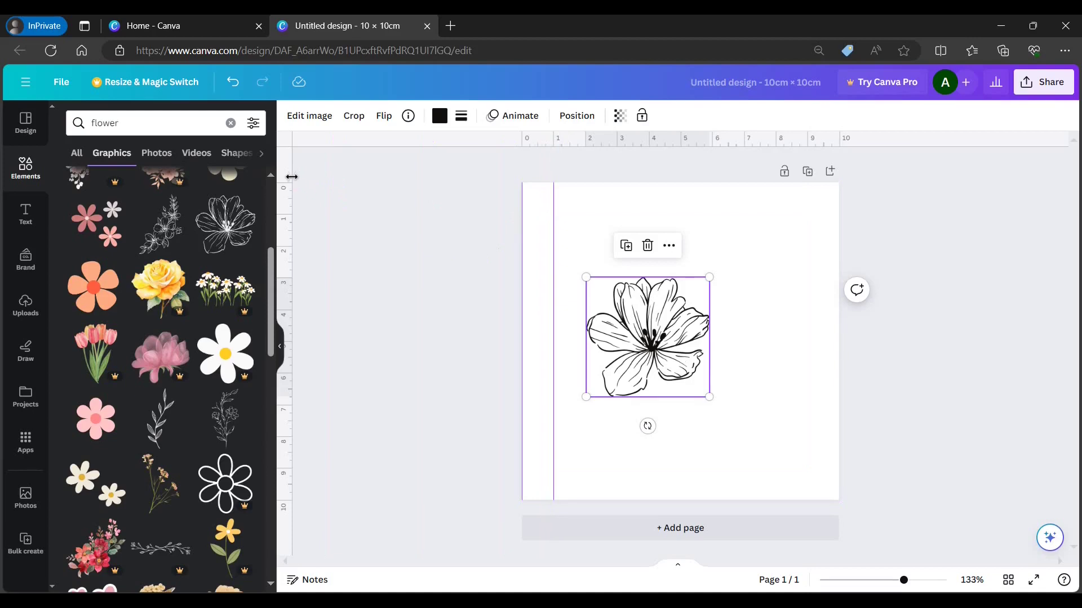
mouse_move(292, 177)
left_mouse_down()
mouse_move(713, 218)
mouse_move(715, 244)
mouse_move(805, 252)
left_mouse_up()
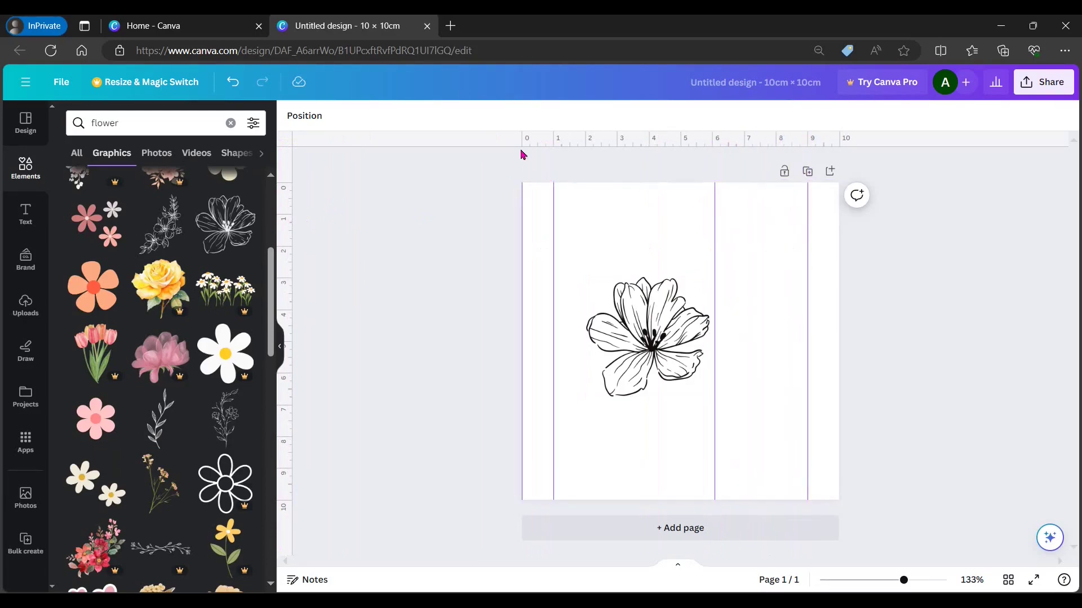
left_click_drag(515, 142, 479, 321)
left_click_drag(471, 144, 461, 272)
left_click_drag(468, 143, 456, 387)
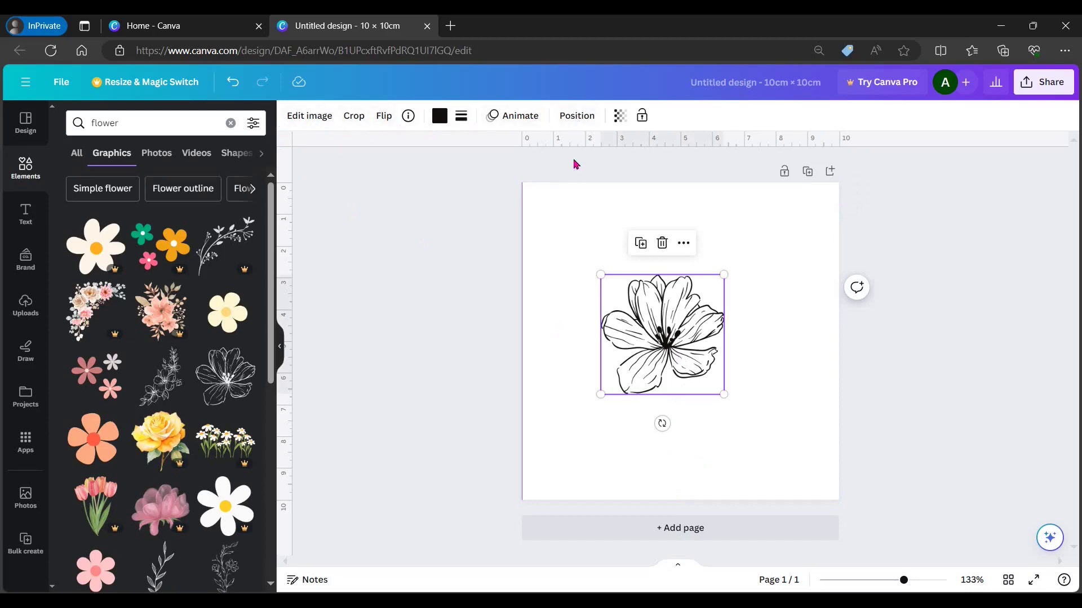
Step: Open the flower's image-editing options and browse the Smartmockups, Slice and suggested effects
left_click(310, 118)
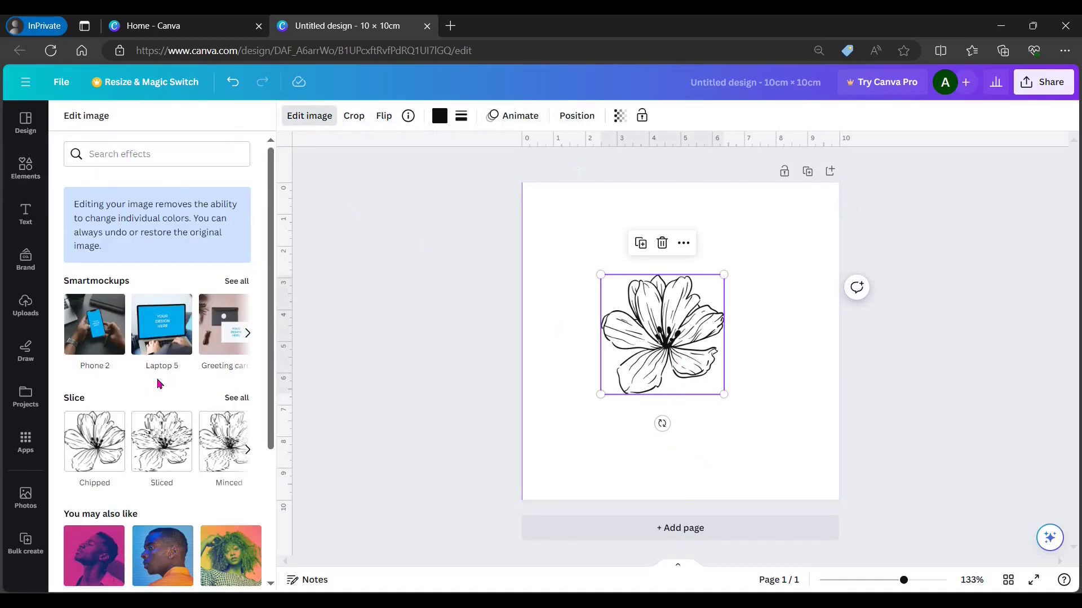
scroll(179, 369, "down", 3)
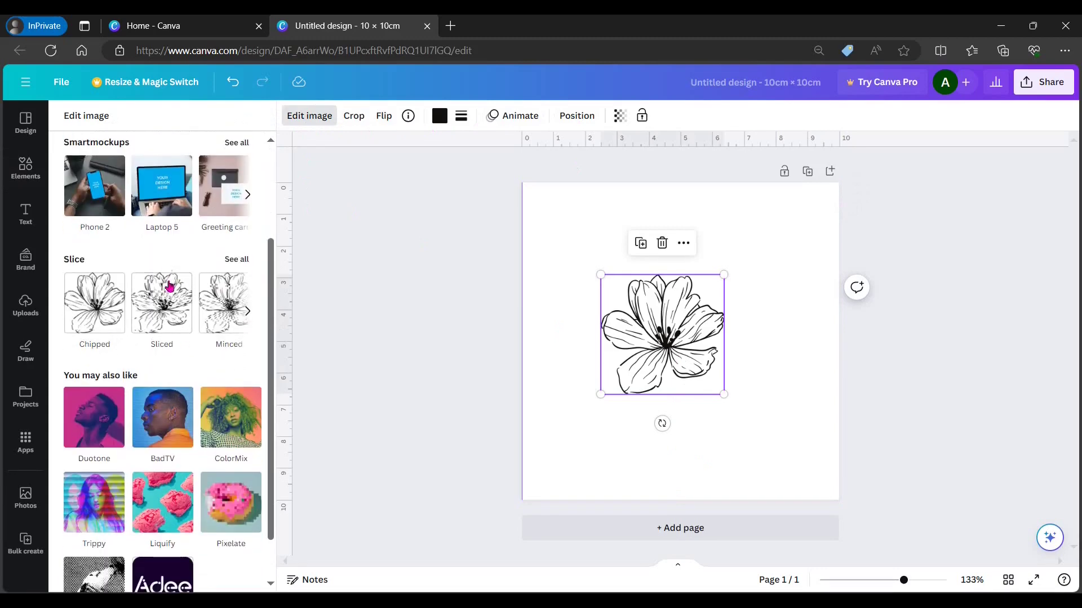
scroll(169, 286, "up", 3)
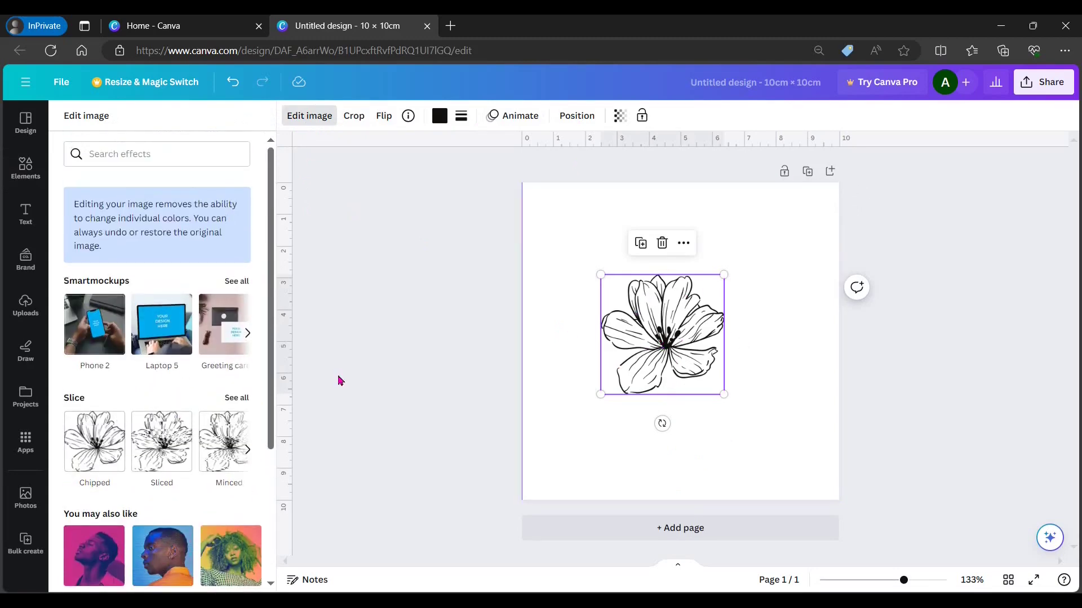
left_click(248, 333)
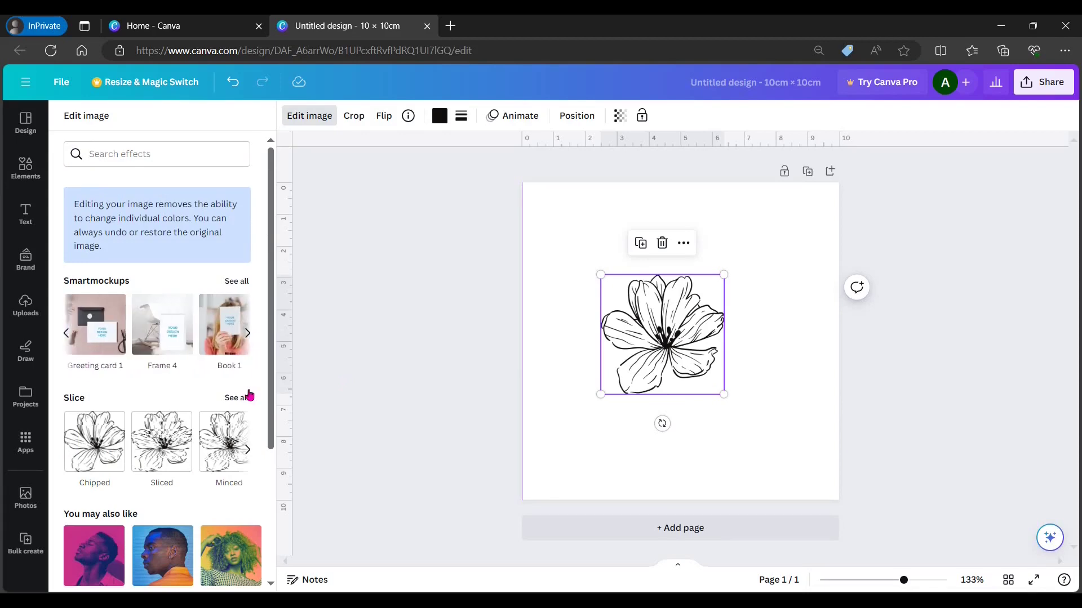
left_click(248, 335)
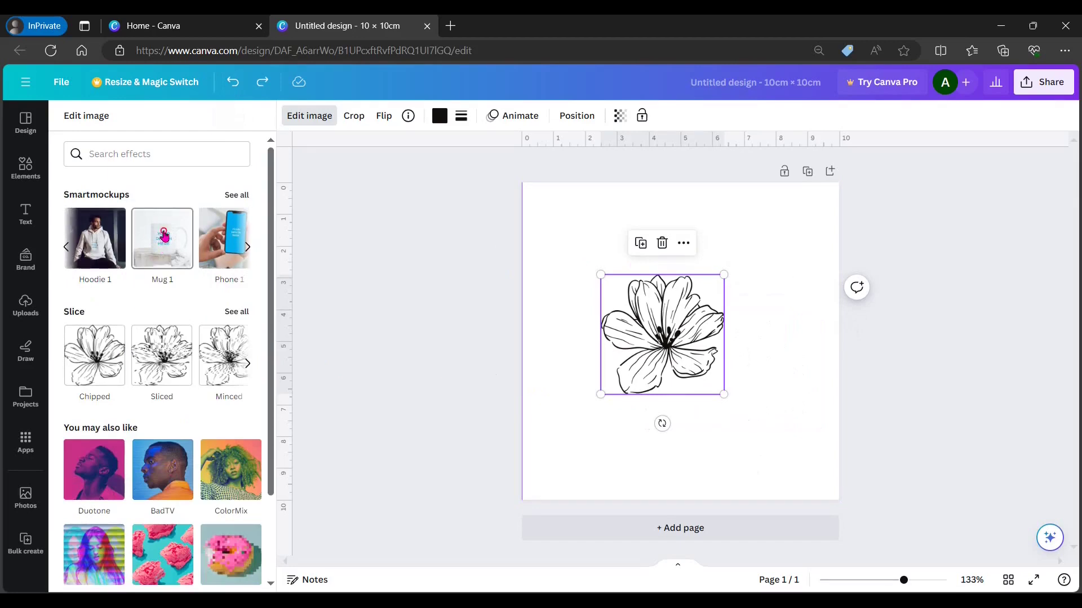
Step: Try the Mug 1 smartmockup on the flower, inspect it up close, and undo it
left_click(164, 236)
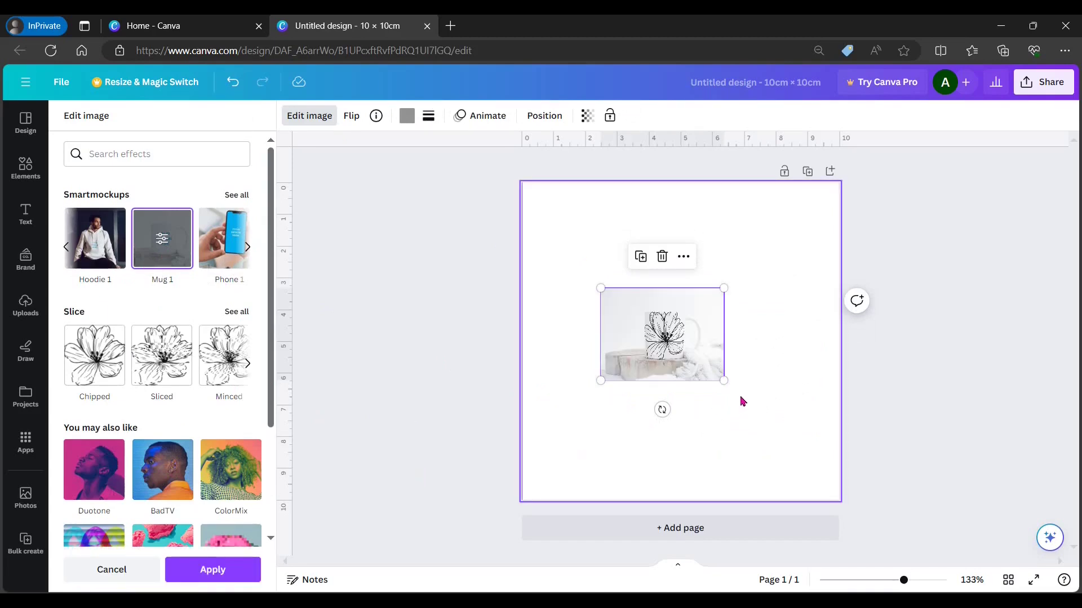
scroll(741, 401, "up", 6)
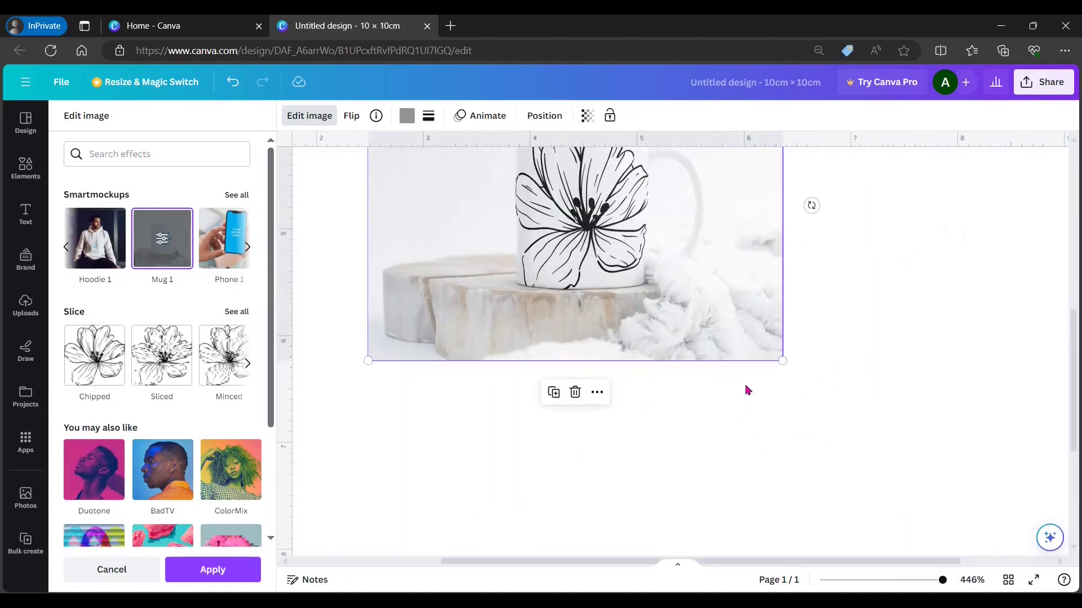
scroll(746, 389, "up", 4)
scroll(738, 394, "down", 2)
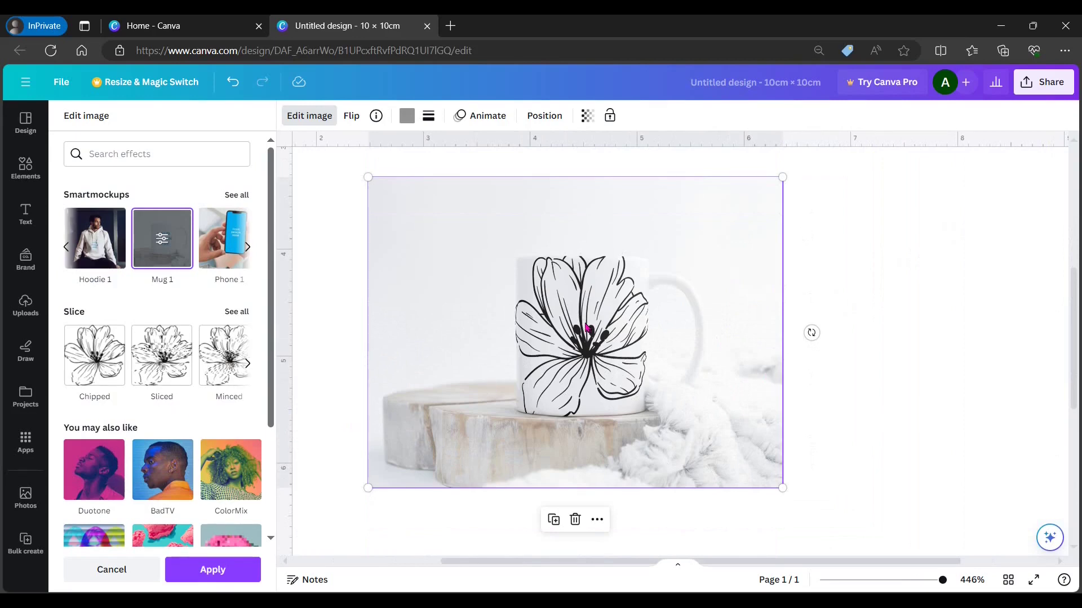
left_click(231, 88)
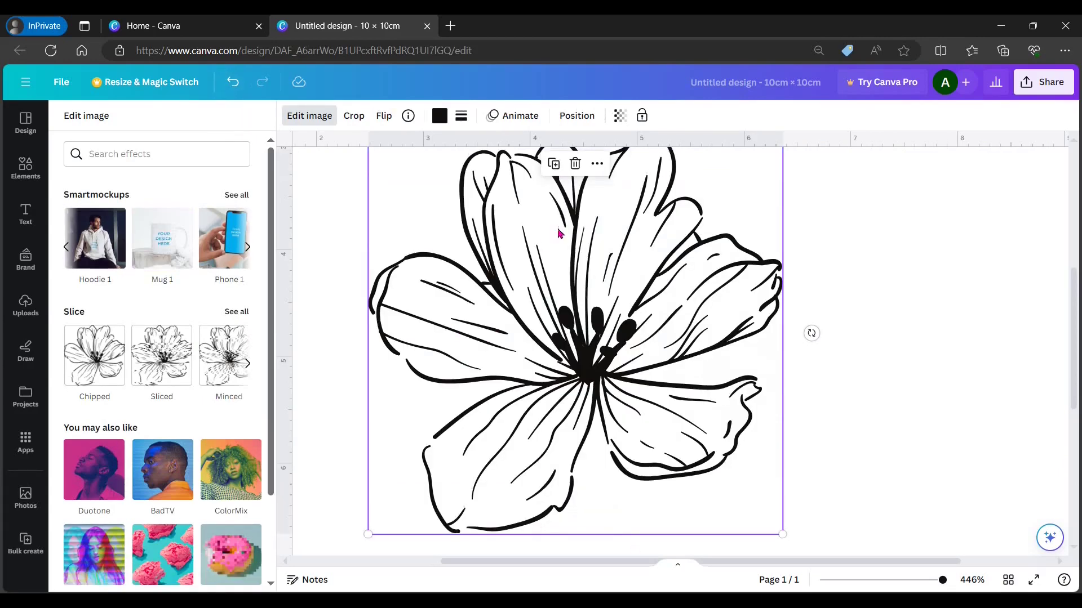
scroll(466, 372, "down", 4)
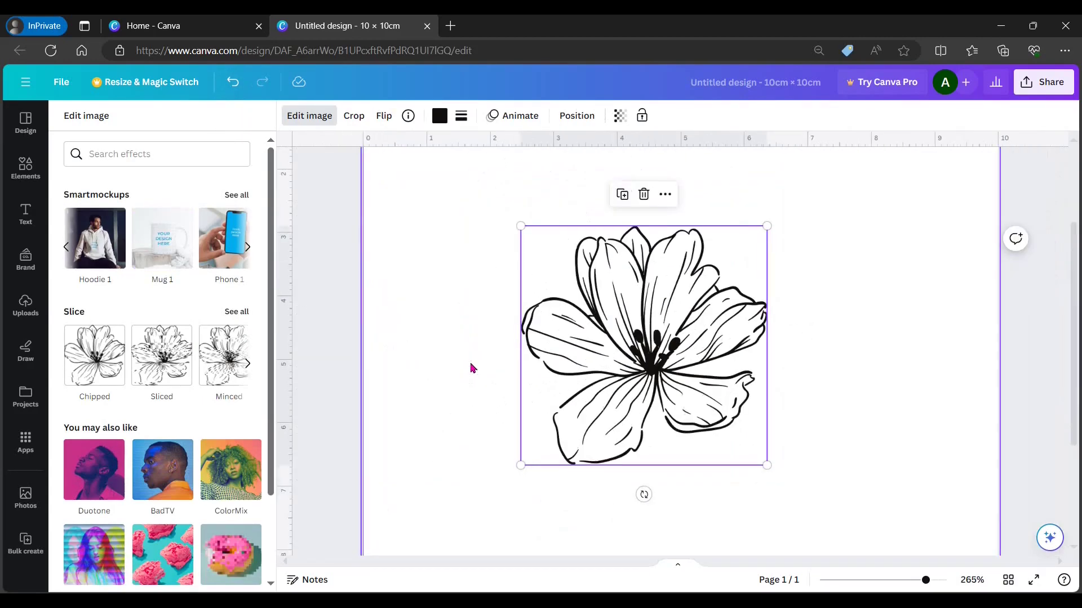
Step: Try the Sliced effect on the line-art flower and undo it
scroll(218, 365, "down", 3)
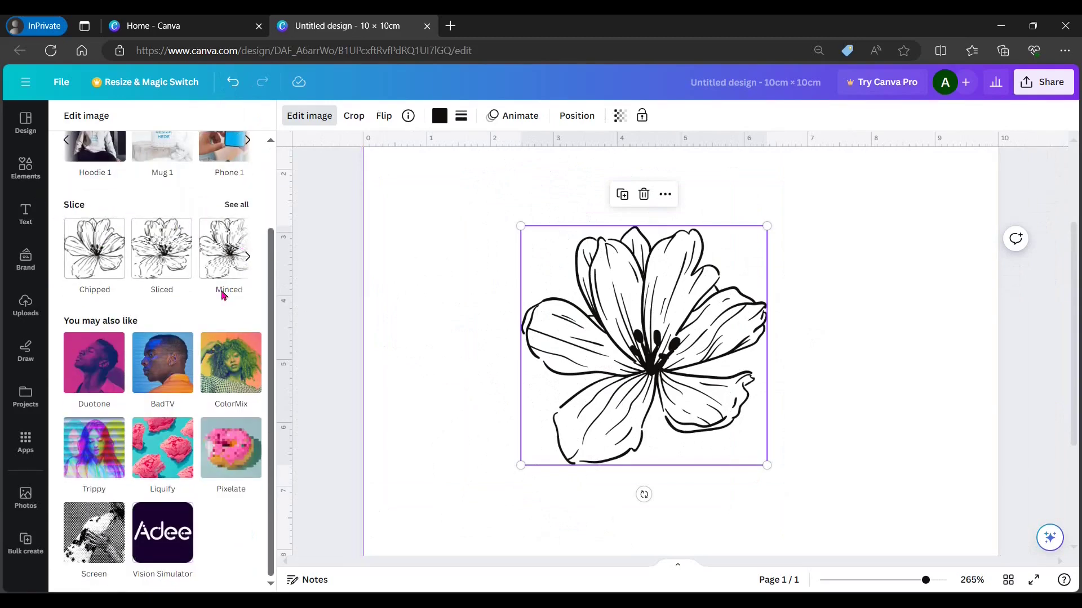
left_click(162, 248)
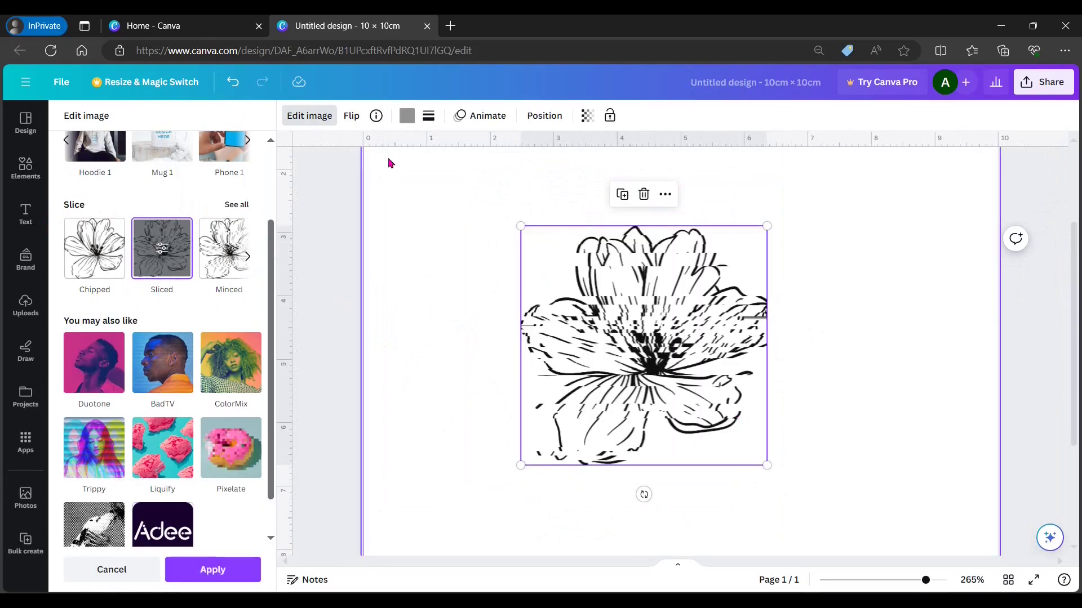
left_click(229, 86)
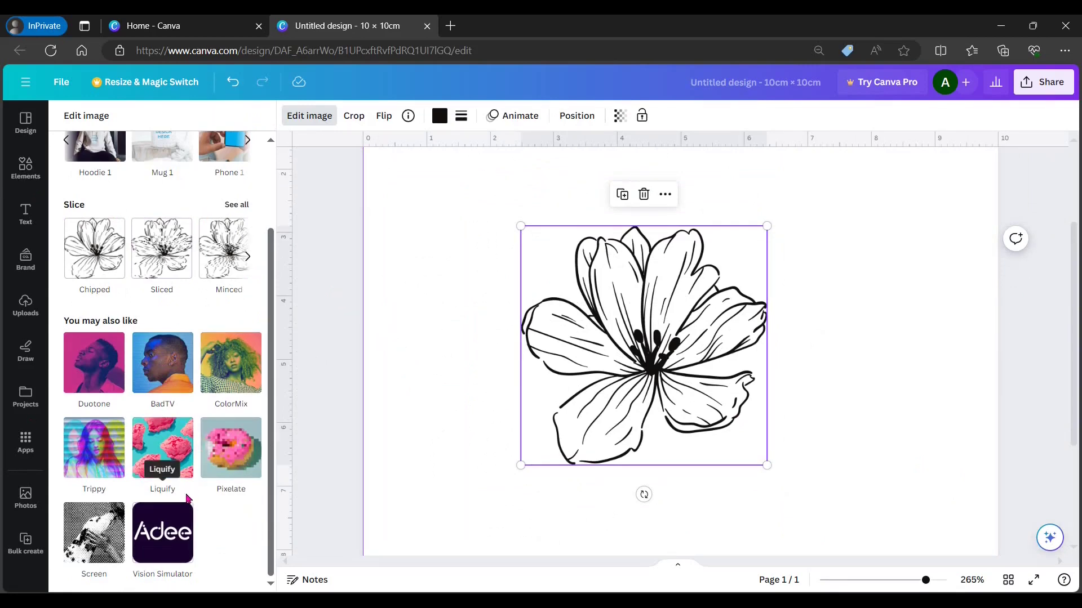
Step: Open the Trippy effects, try Trace and Radiate among others on the line-art flower, and undo the effect
left_click(99, 449)
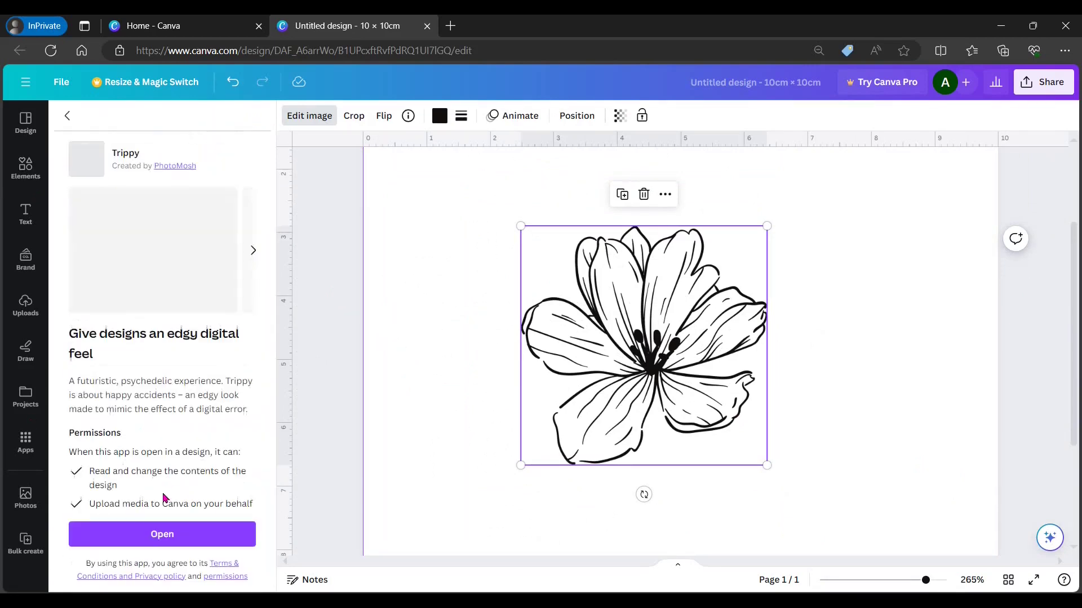
left_click(143, 536)
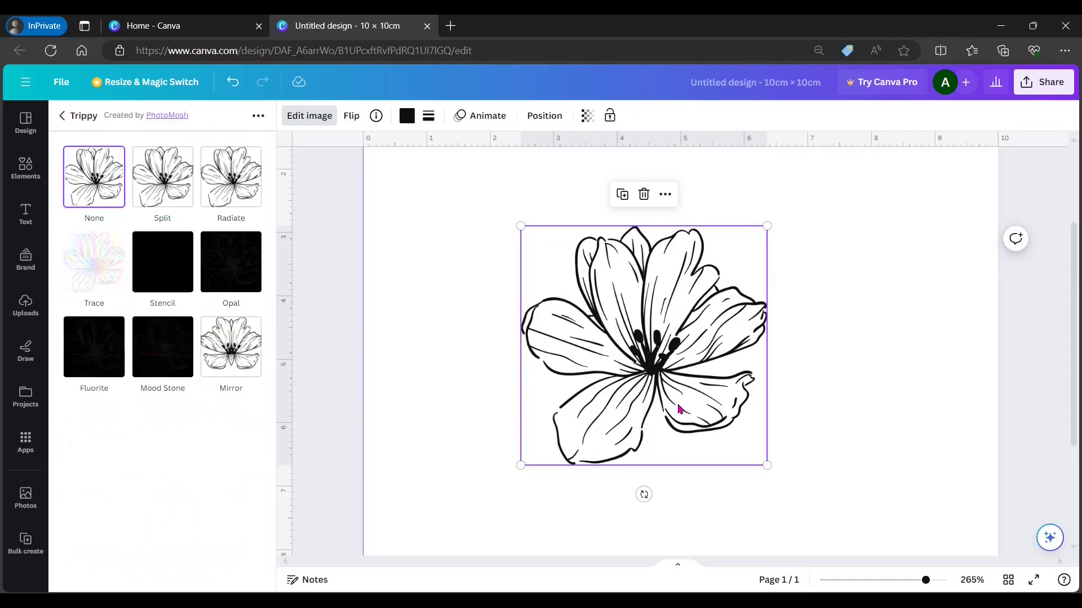
left_click(96, 258)
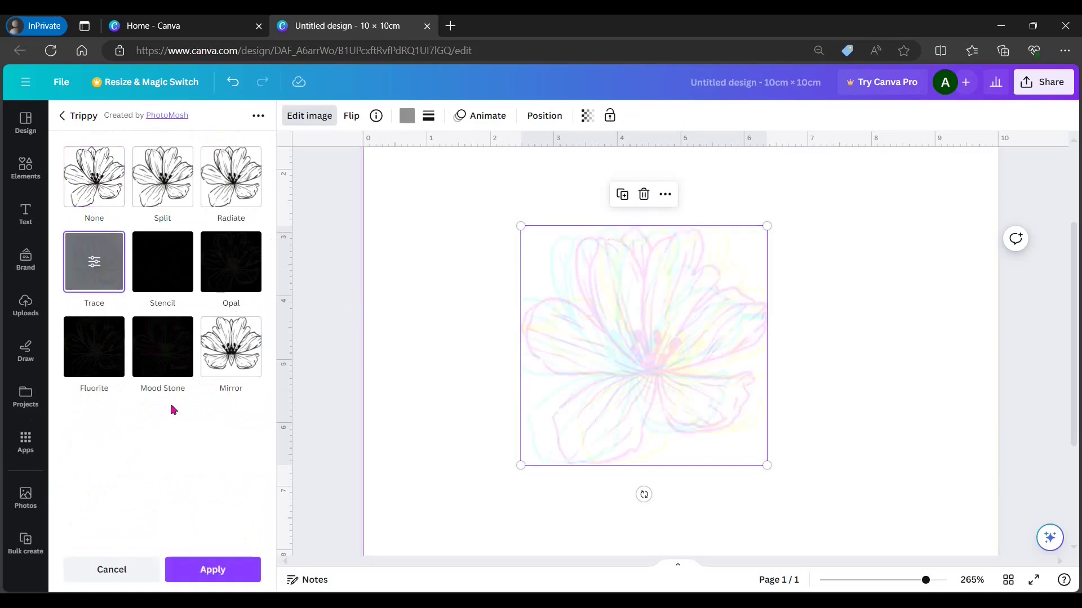
left_click(248, 366)
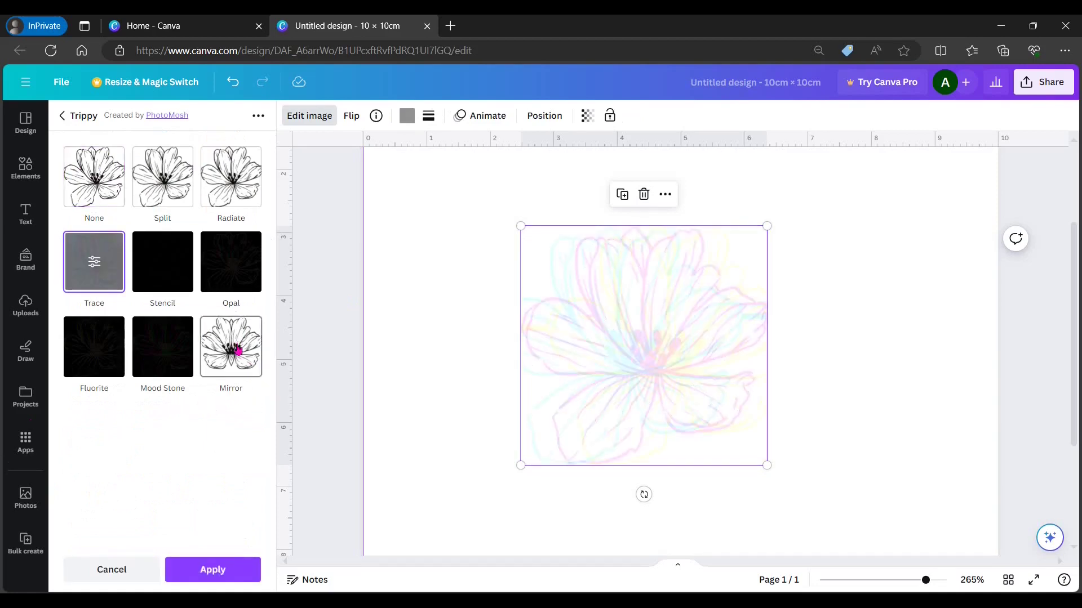
left_click(168, 360)
left_click(228, 189)
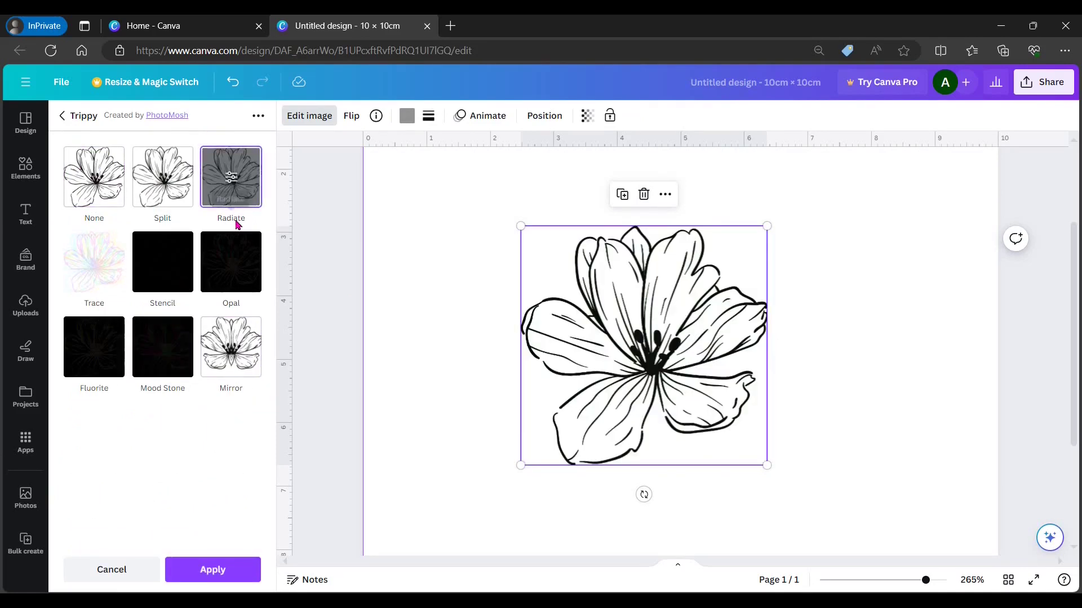
left_click(231, 83)
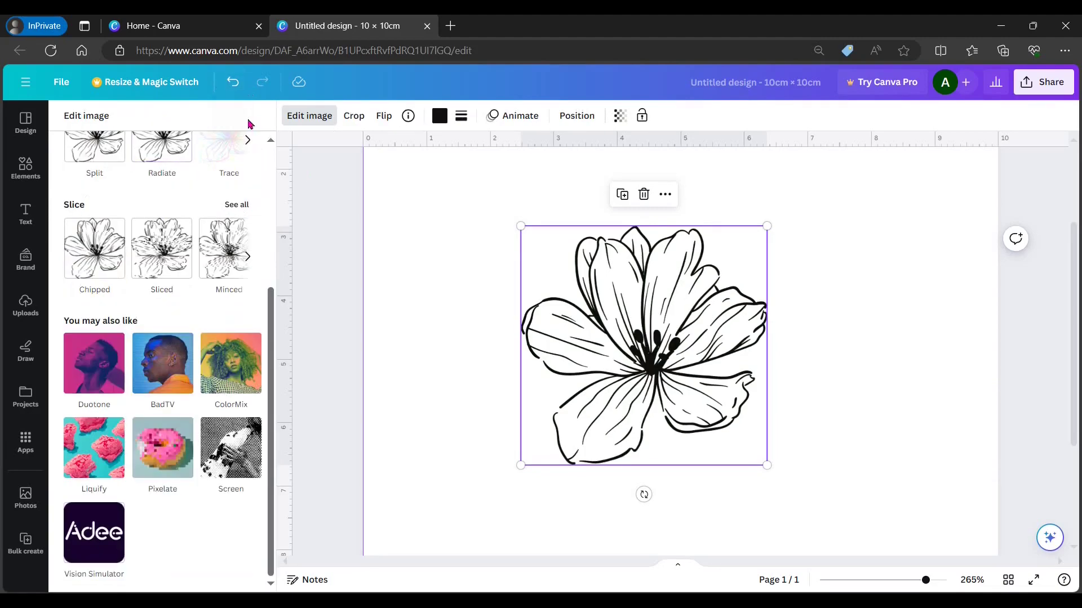
Step: Search the elements for "flower" and add the yellow sunflower from the photo results to the page
scroll(201, 415, "up", 4)
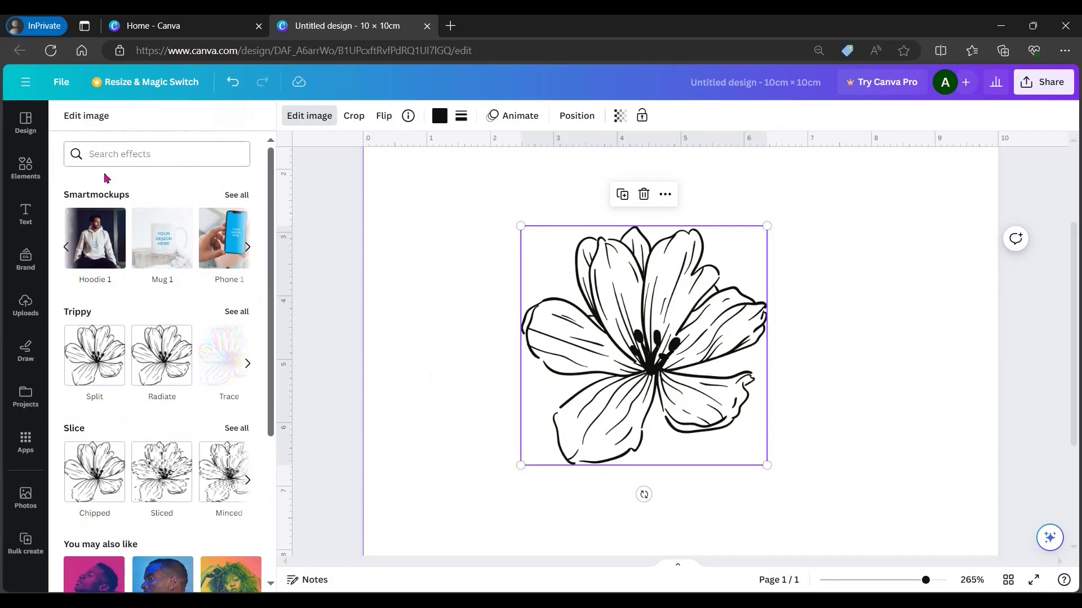
left_click(25, 168)
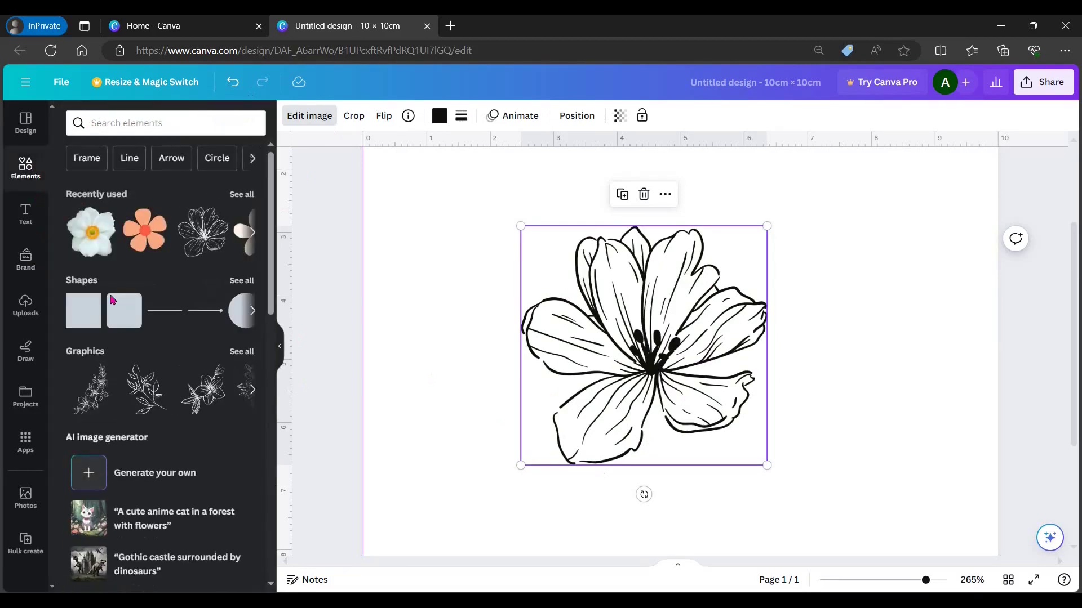
left_click(147, 121)
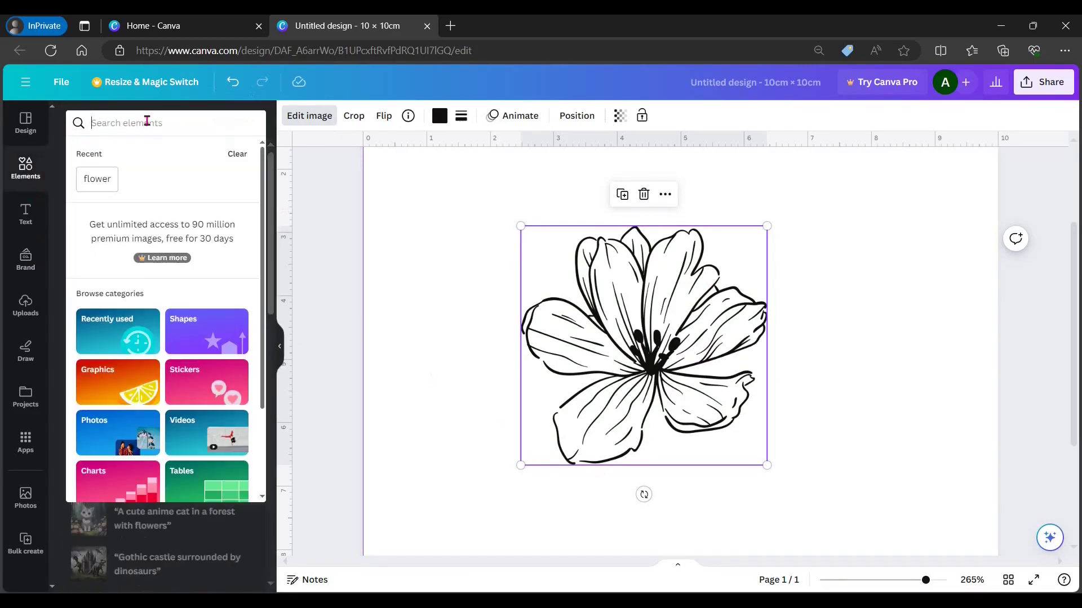
type("flo")
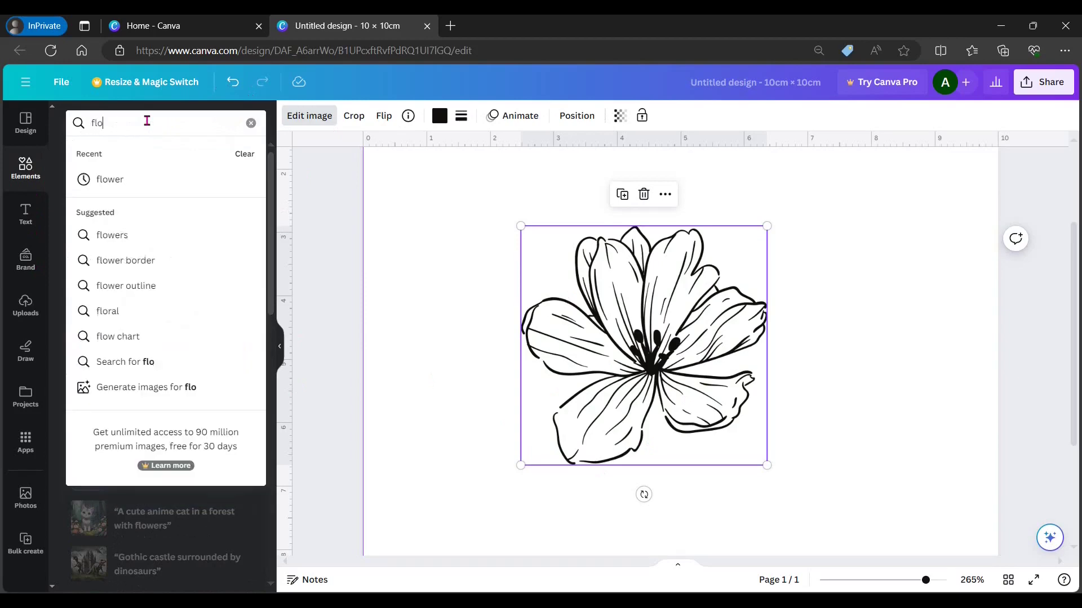
type("wer")
key("Return")
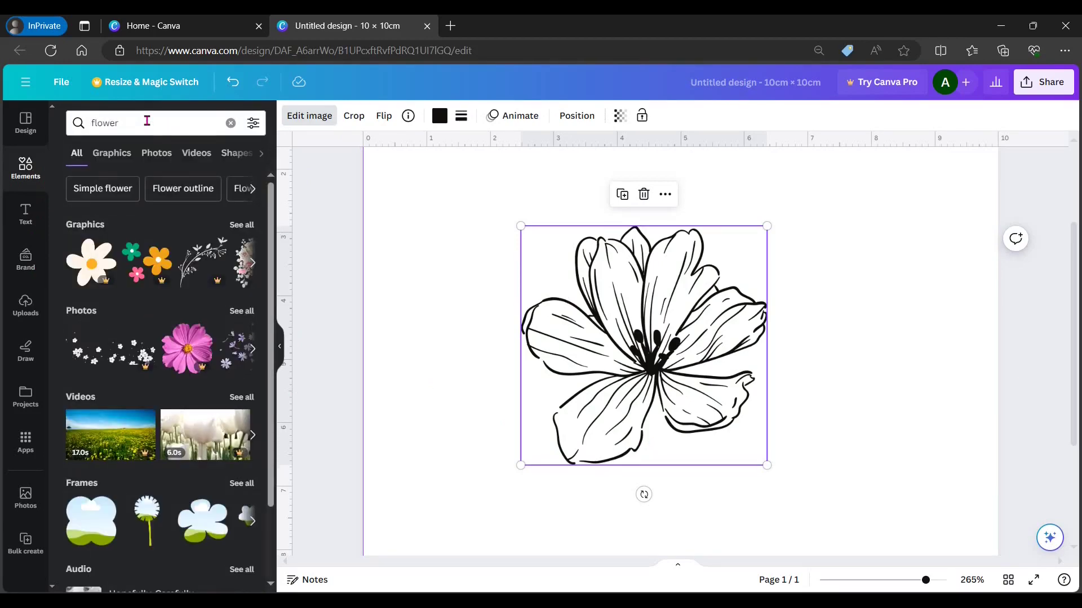
left_click(153, 154)
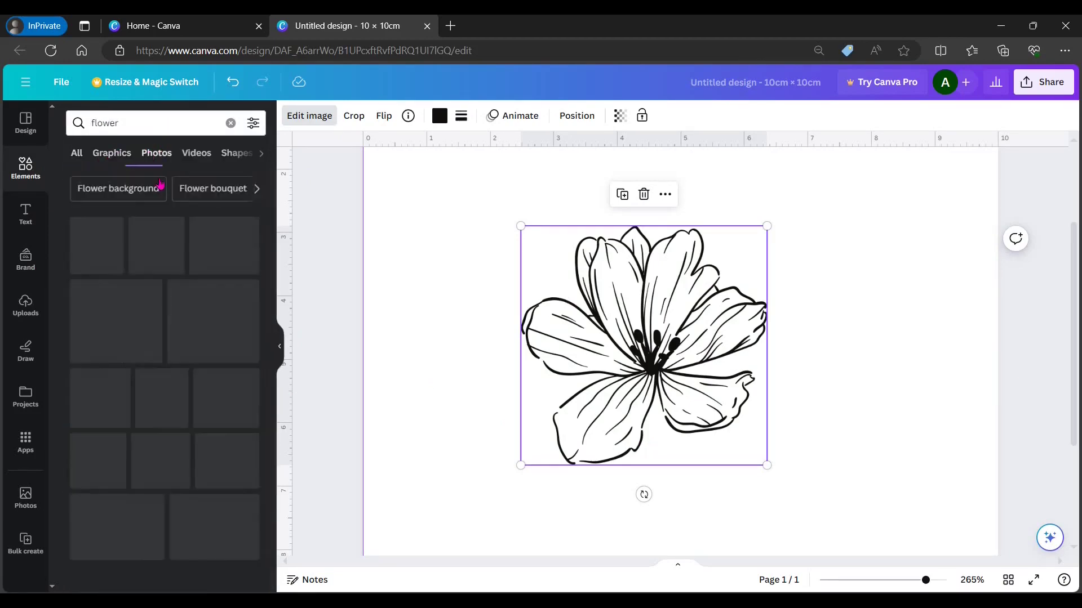
scroll(189, 346, "down", 3)
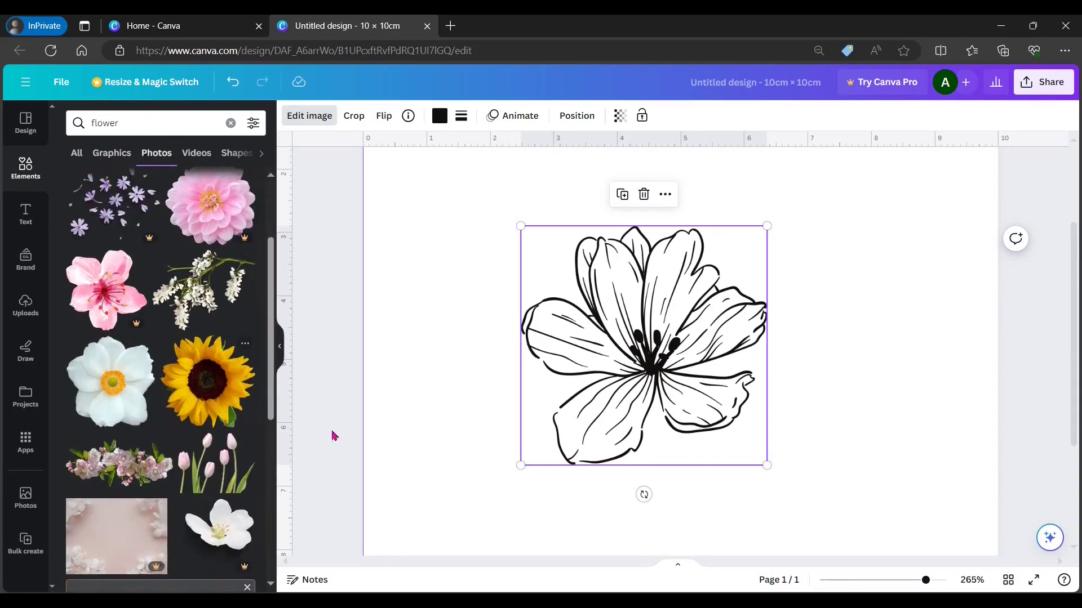
left_click(208, 382)
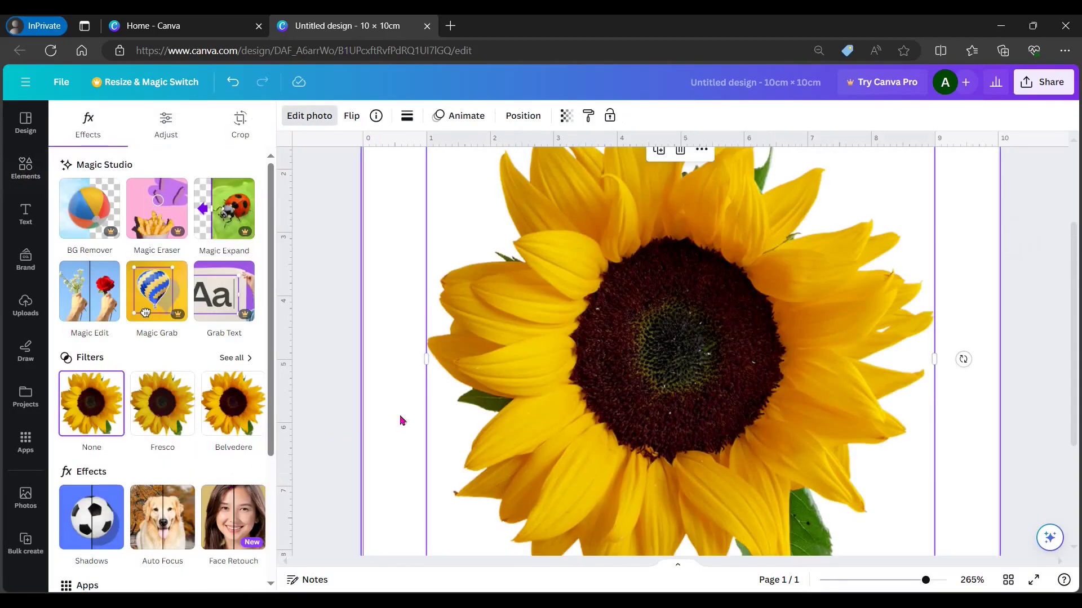
Step: Shrink the sunflower photo to about 3.7 cm wide and place it in the page's upper-right corner
scroll(569, 323, "down", 3)
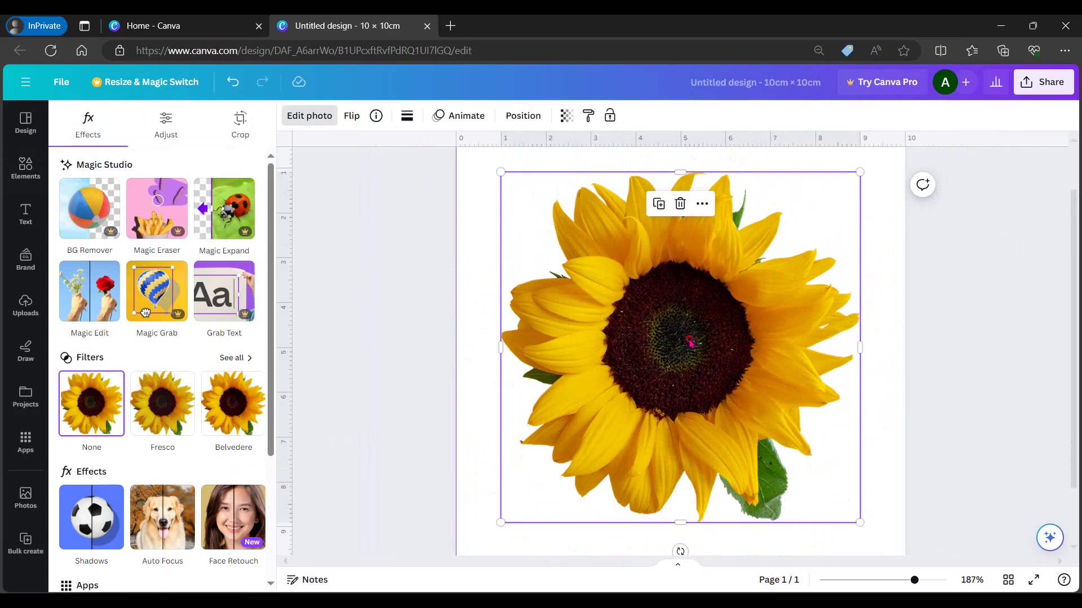
left_click_drag(690, 341, 673, 331)
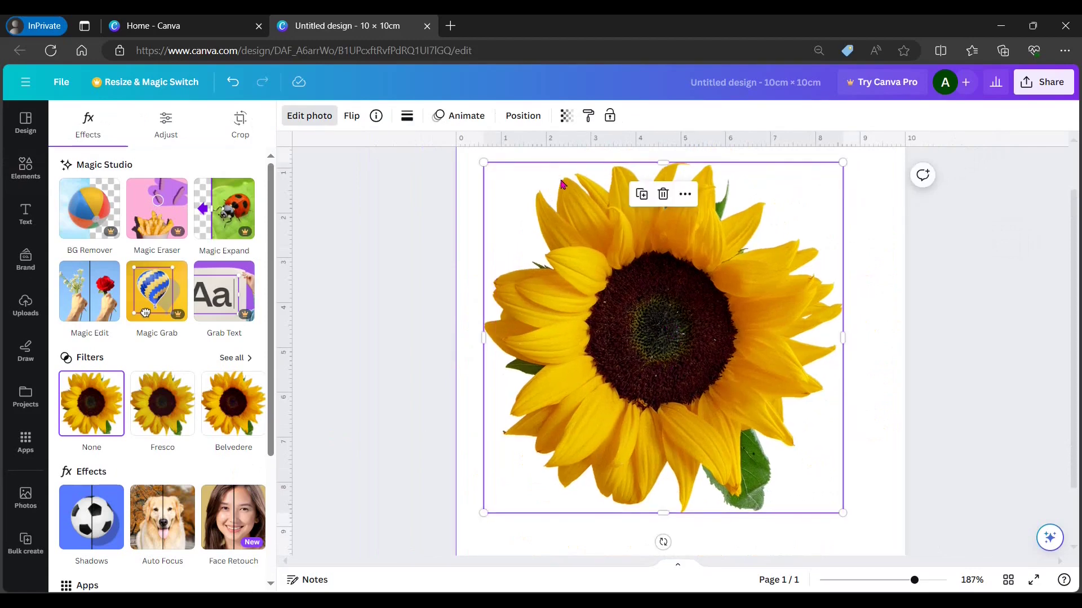
left_click_drag(483, 162, 678, 353)
left_click_drag(749, 438, 810, 243)
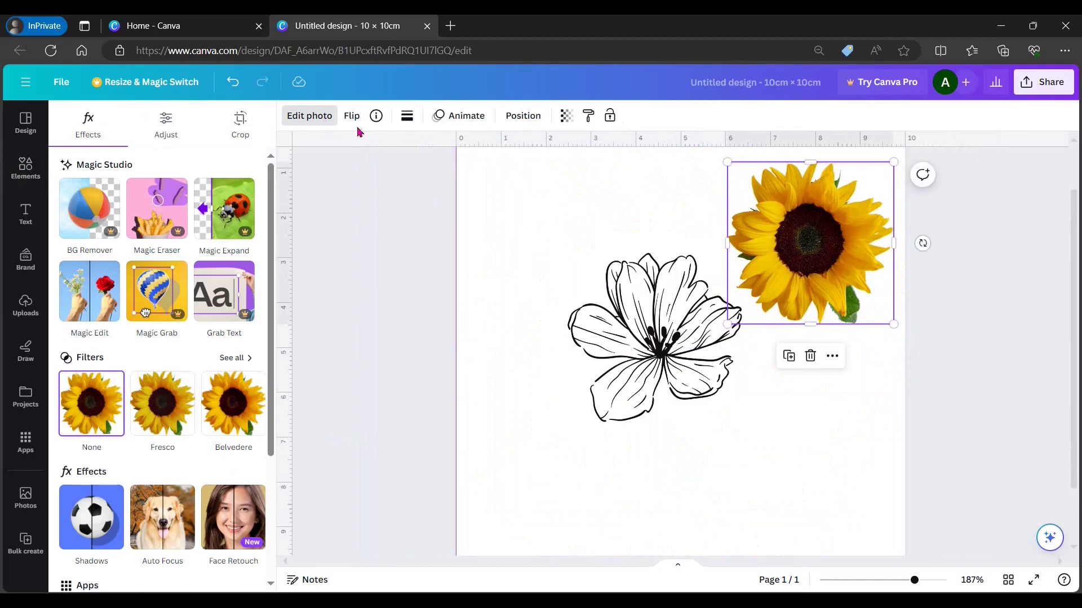
Step: Look through the sunflower's photo-editing options and the full set of Natural, Warm, Cool, Vivid and Soft filters
left_click(315, 117)
left_click(317, 118)
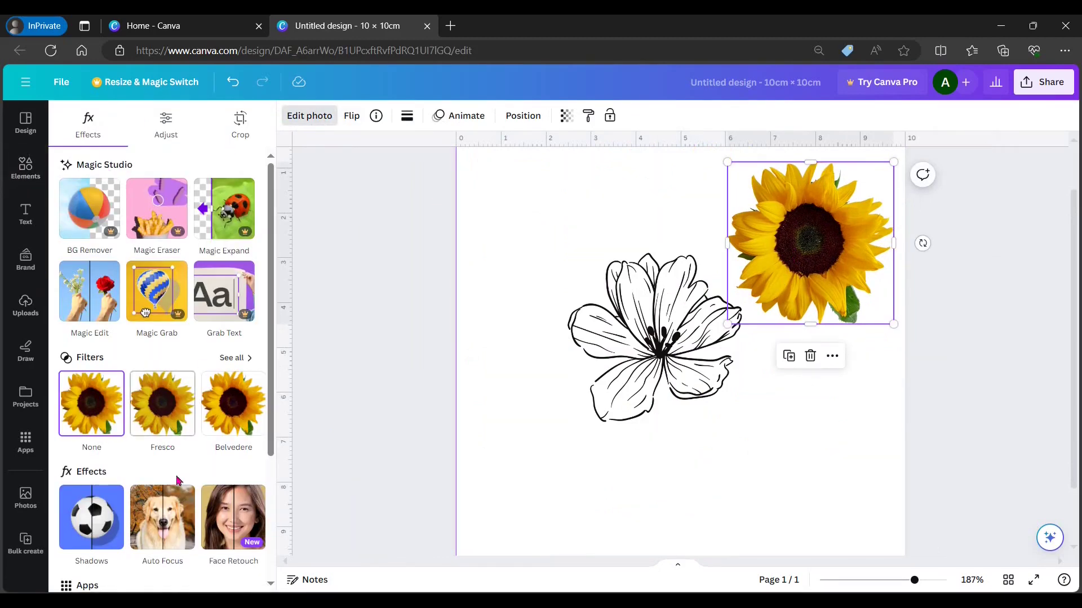
scroll(164, 496, "down", 3)
scroll(164, 502, "up", 3)
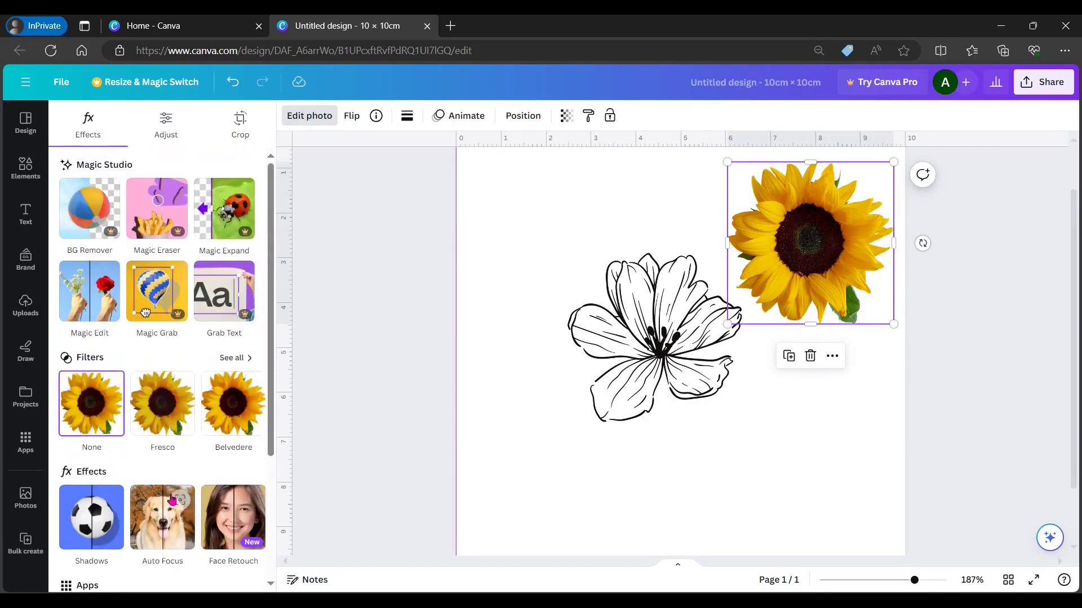
scroll(114, 326, "down", 2)
scroll(114, 326, "down", 1)
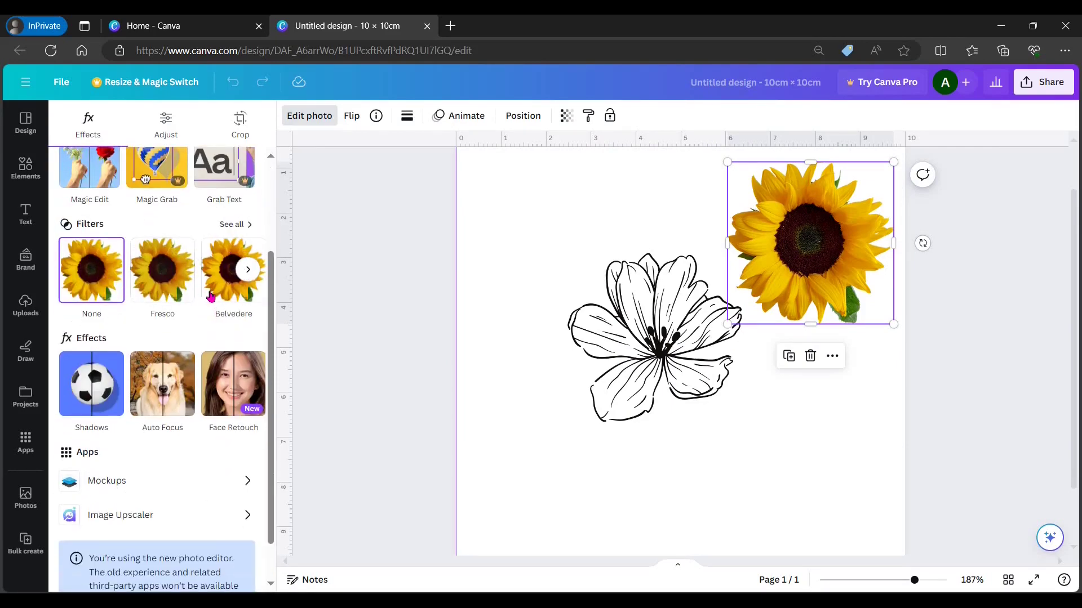
left_click(238, 225)
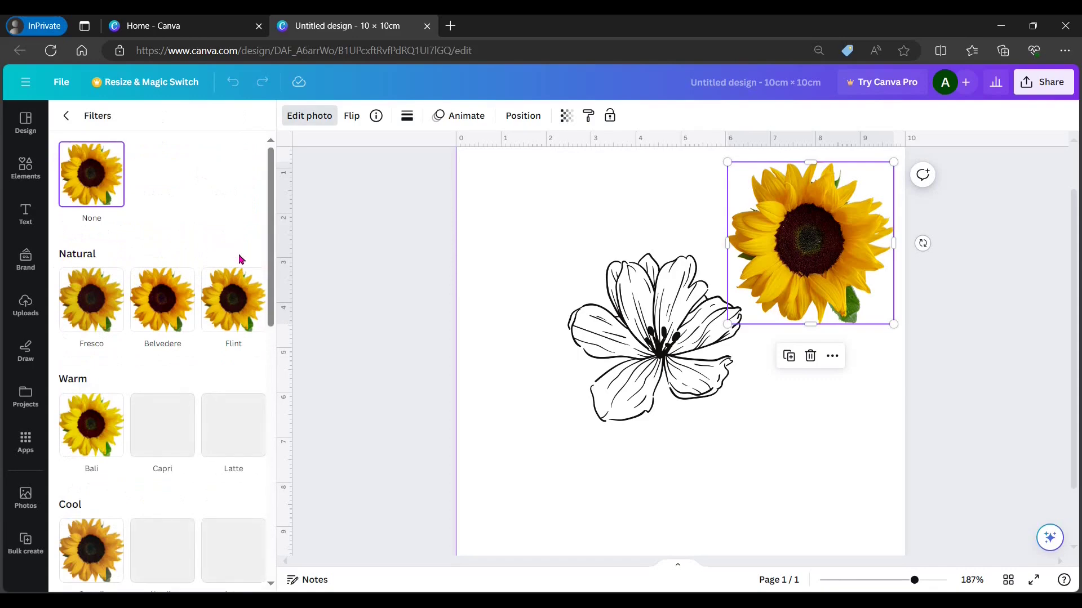
scroll(133, 217, "down", 3)
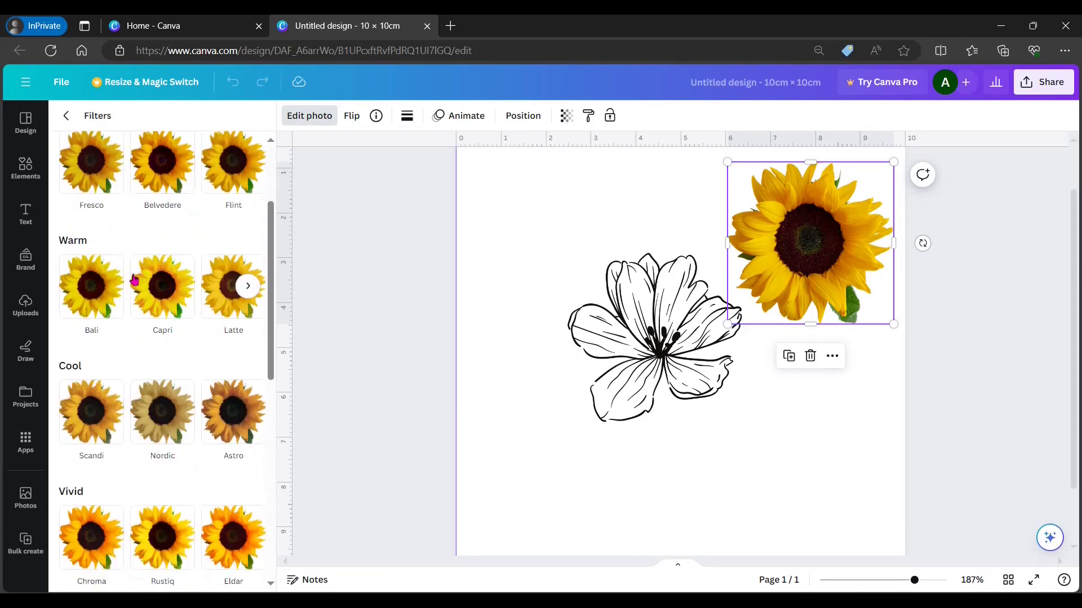
scroll(146, 576, "down", 3)
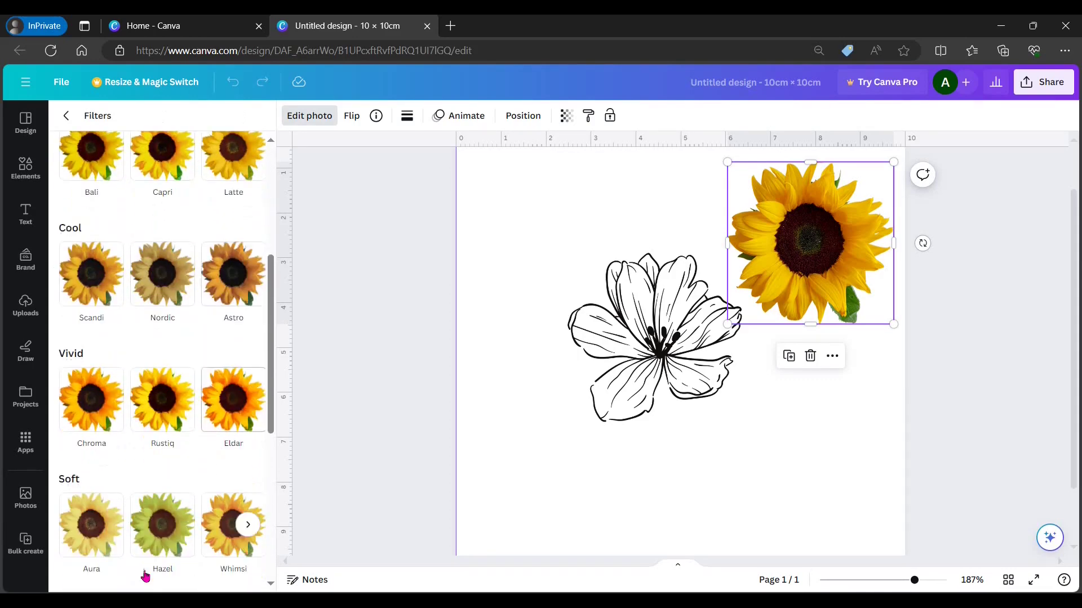
Step: Try filters such as Rustiq, Chroma, Capri and Fresco on the sunflower, and apply the Belvedere filter
left_click(162, 409)
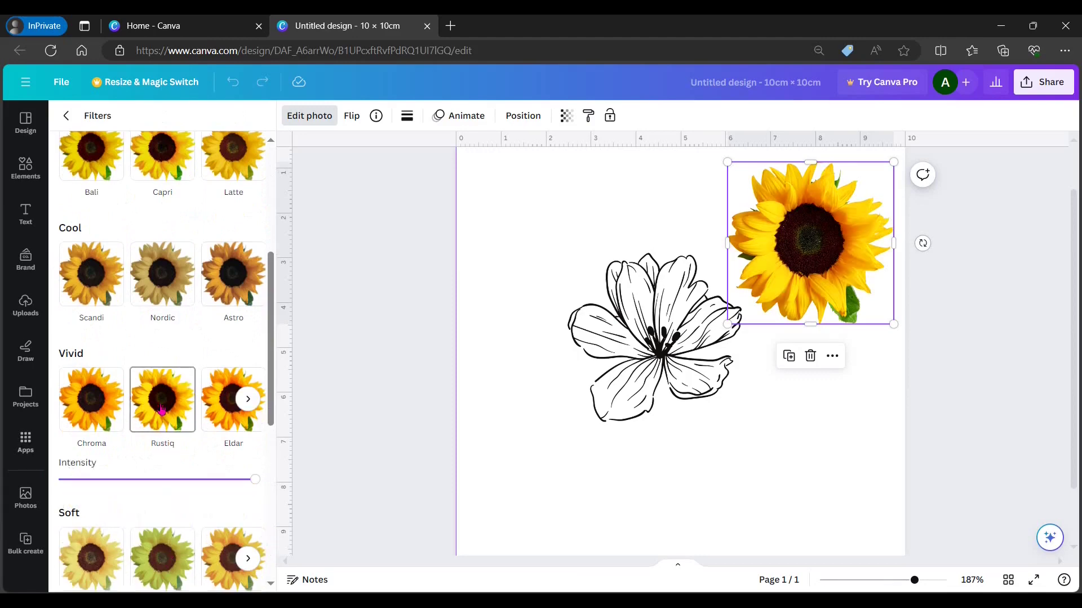
mouse_move(96, 410)
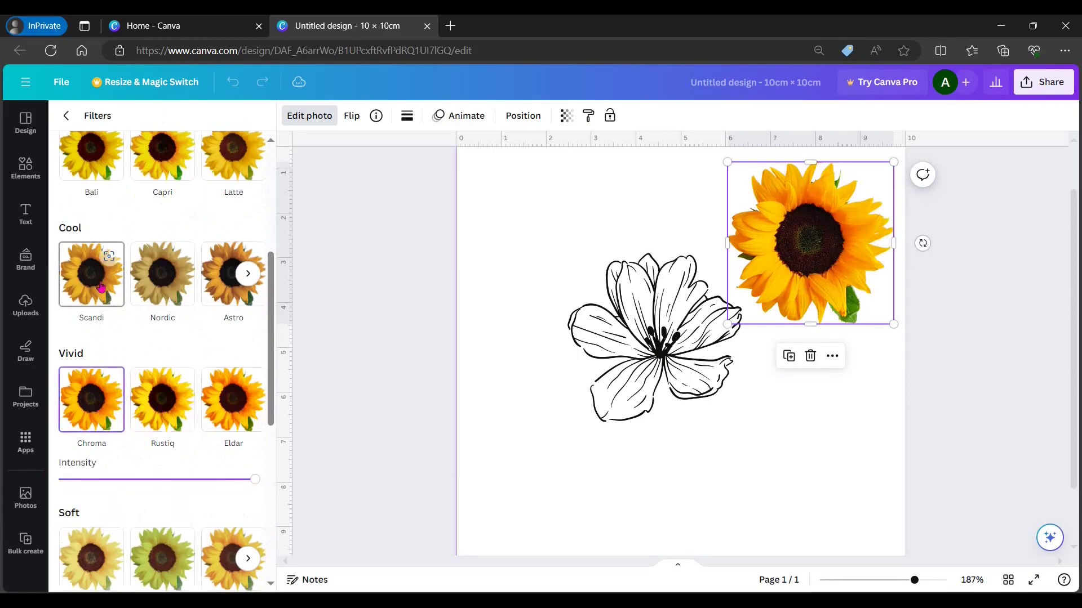
left_click(104, 259)
left_click(163, 168)
scroll(113, 168, "up", 1)
left_click(112, 167)
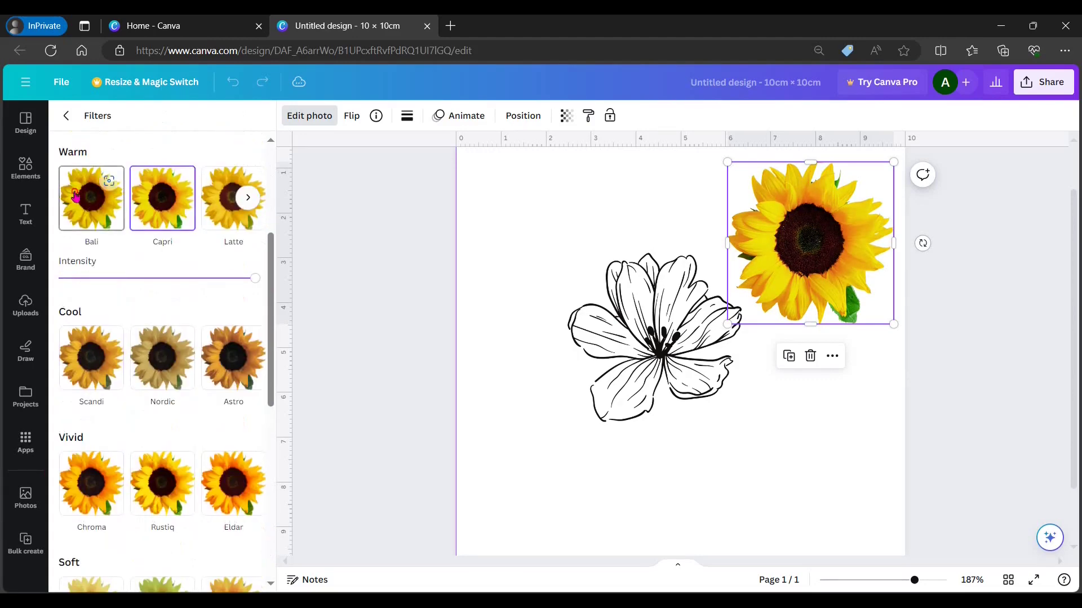
scroll(101, 281, "up", 5)
left_click(98, 326)
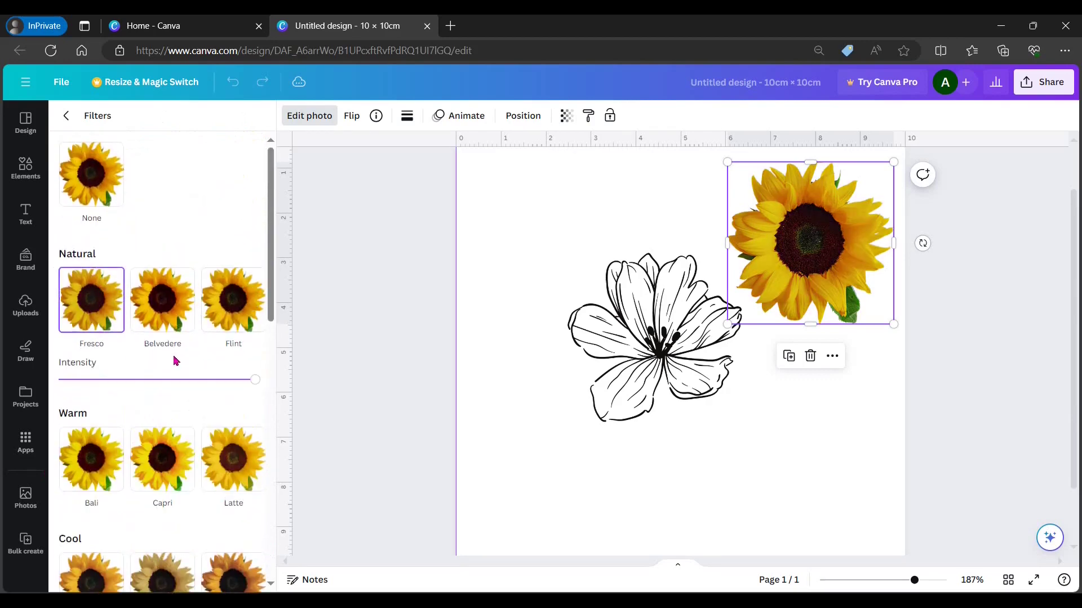
left_click(164, 293)
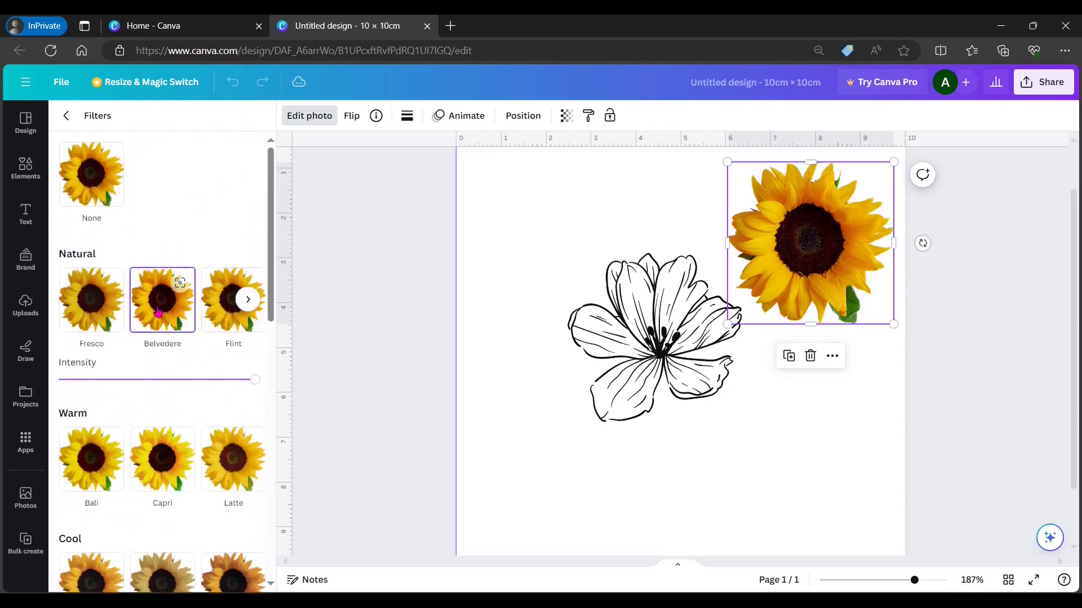
left_click(68, 116)
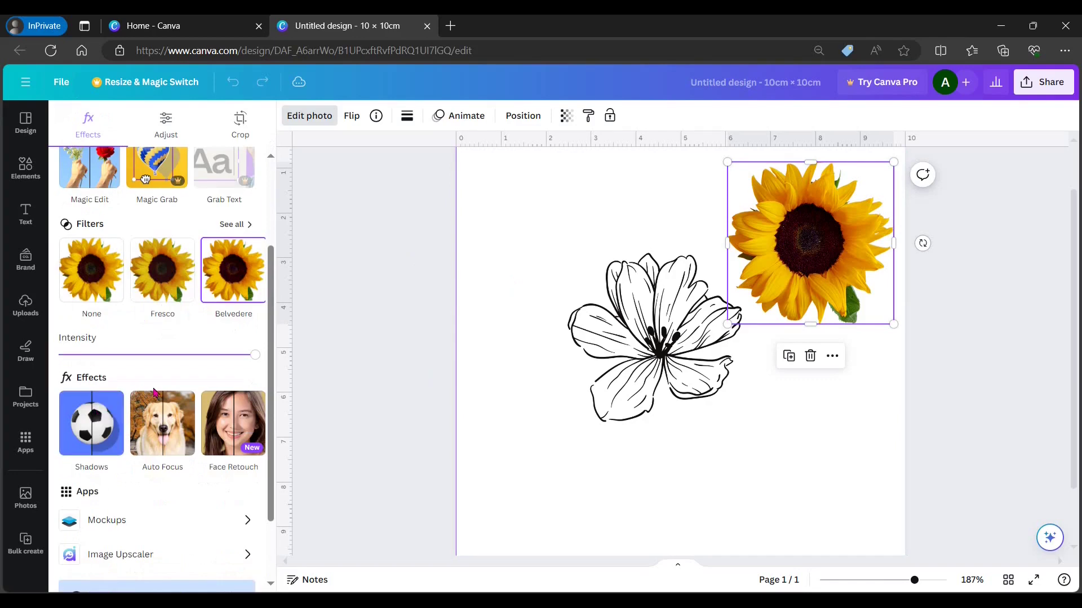
Step: Try the Drop shadow on the sunflower and apply the Outline shadow effect instead
scroll(100, 435, "down", 2)
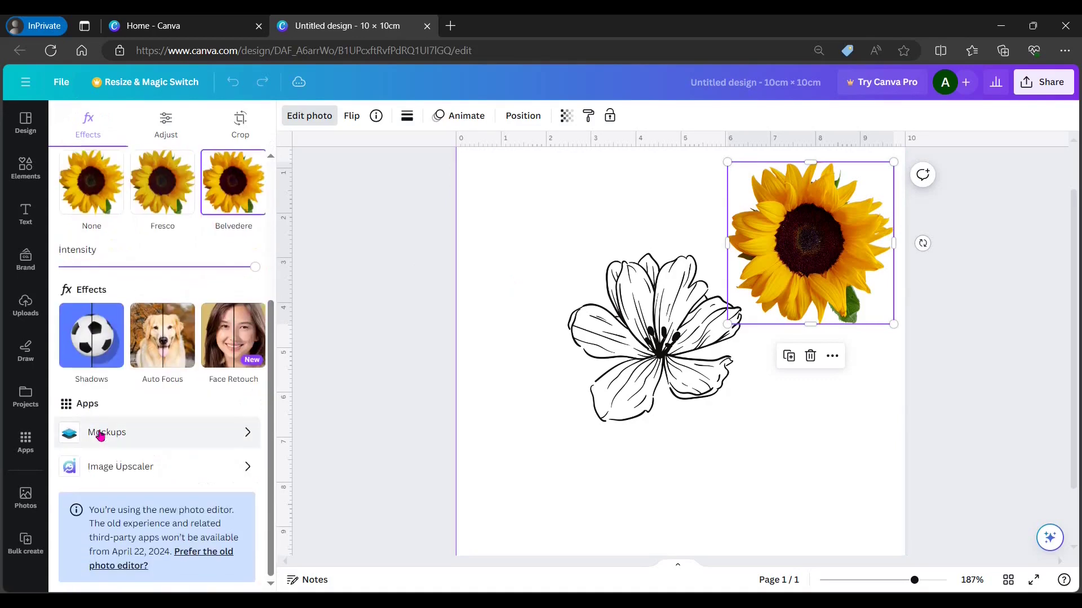
left_click(102, 336)
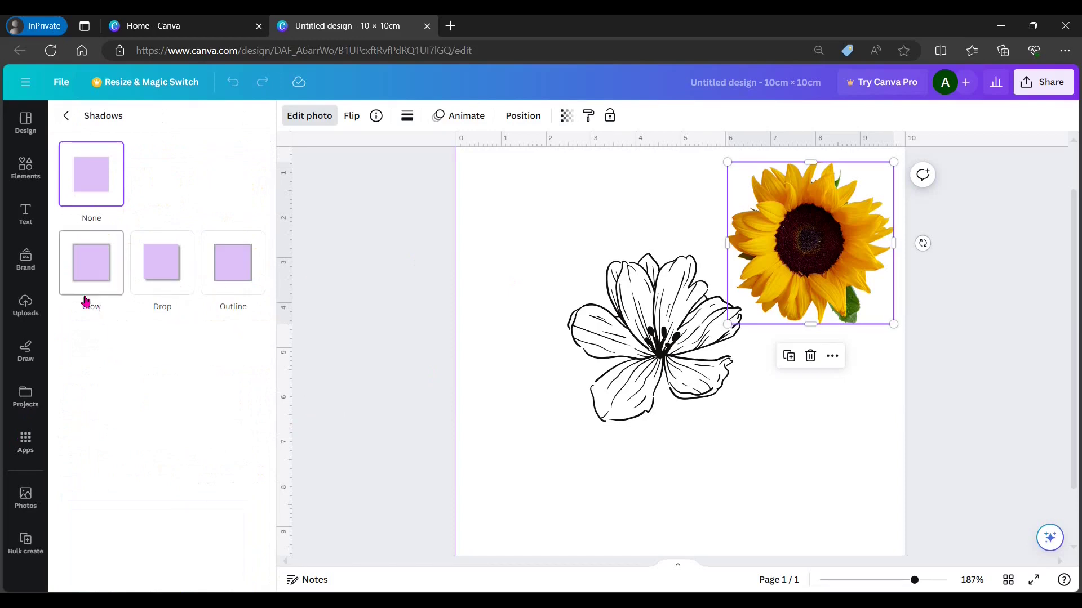
left_click(165, 270)
left_click(223, 285)
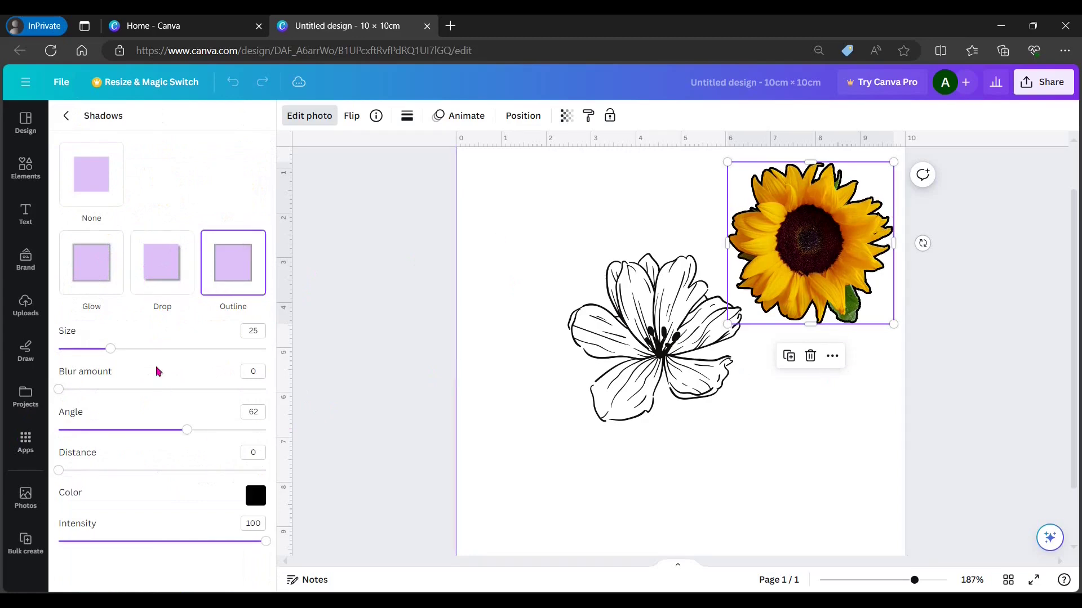
Step: Set the sunflower's outline shadow to size 15 and angle 65, trying intensity 41 before returning it to full intensity
left_click_drag(112, 352, 89, 369)
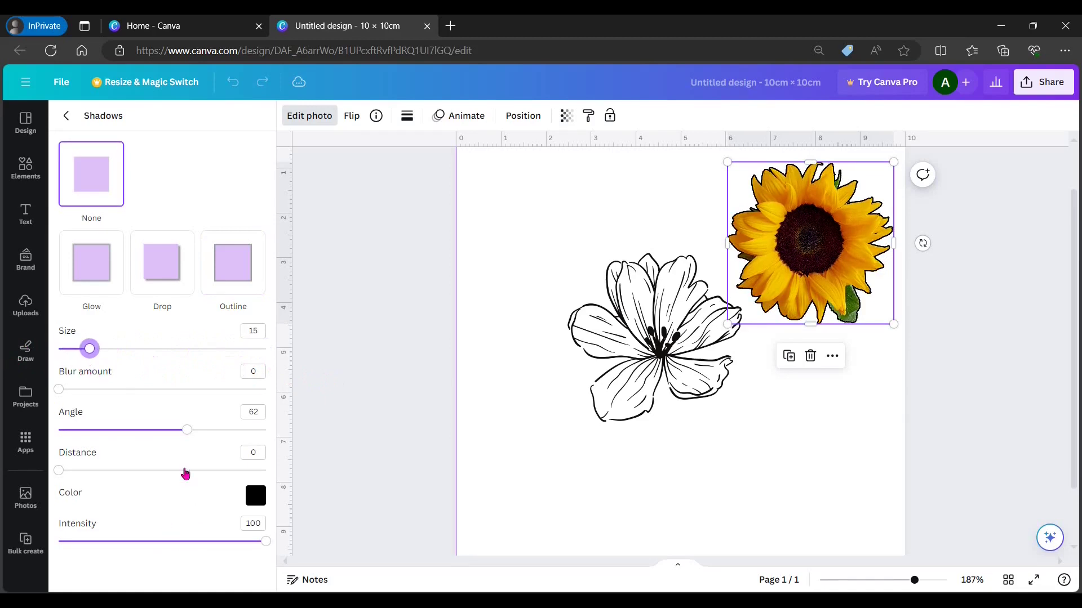
left_click_drag(186, 430, 193, 430)
left_click_drag(265, 542, 144, 541)
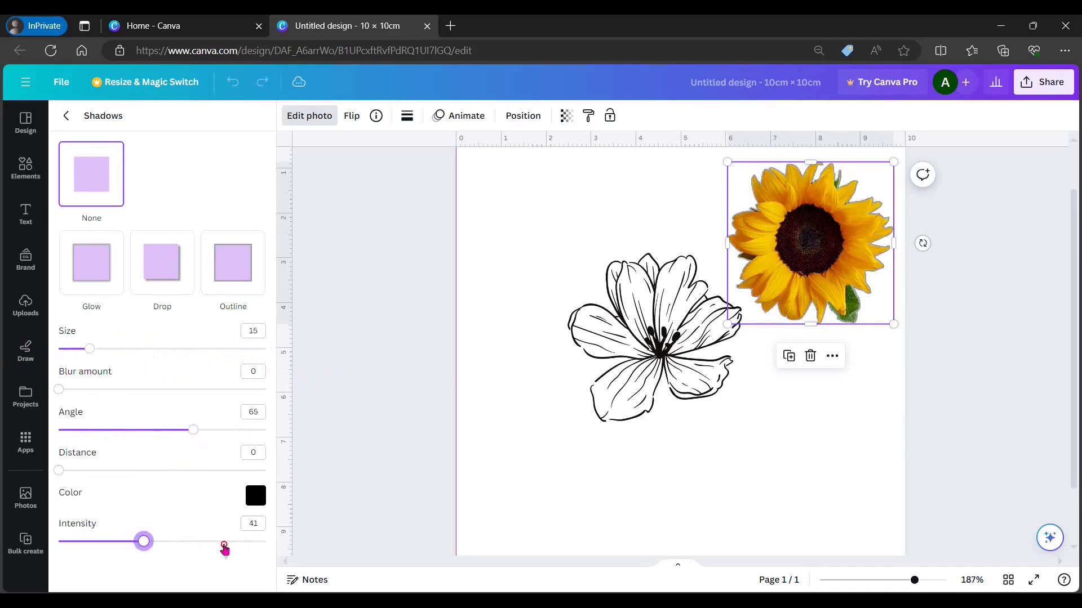
left_click_drag(225, 549, 276, 547)
left_click(66, 116)
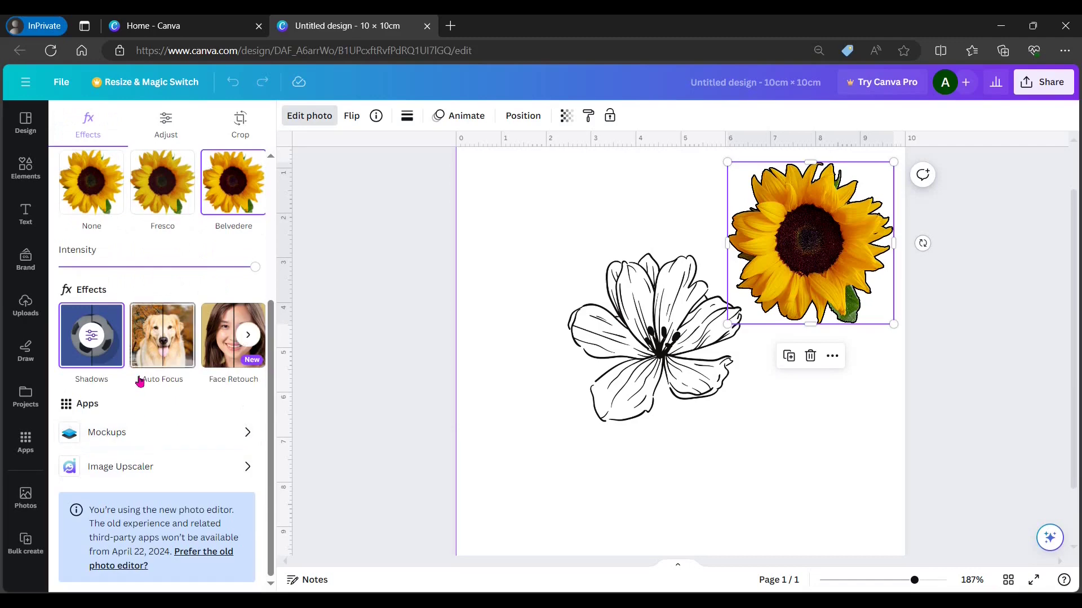
Step: Adjust the sunflower's light: Brightness 16, Contrast -56, Highlights -72, Shadows -34, Whites 36 and Blacks 35
left_click(165, 125)
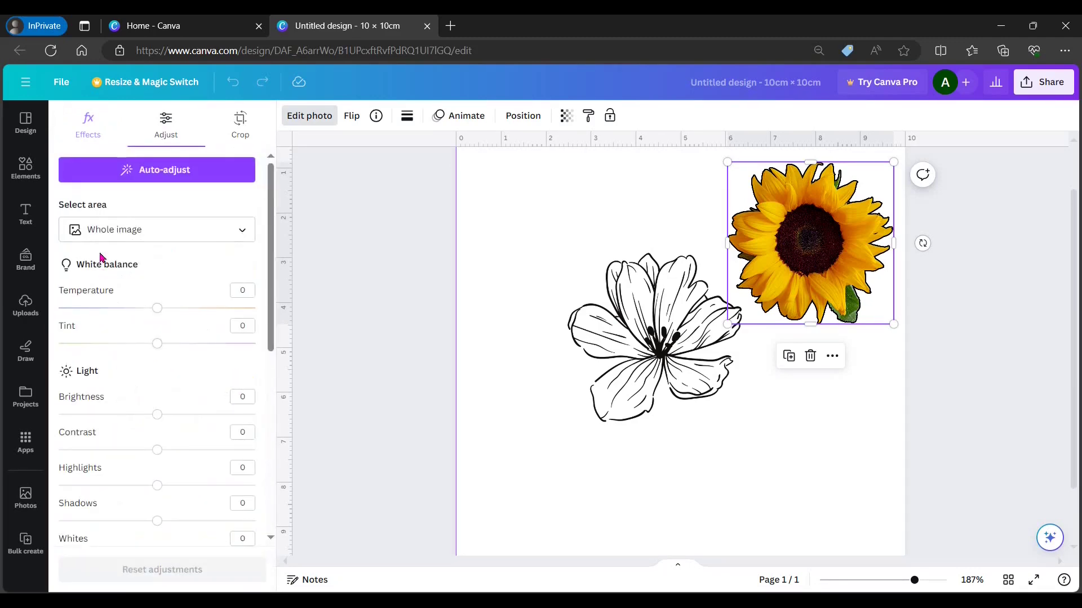
scroll(179, 435, "down", 3)
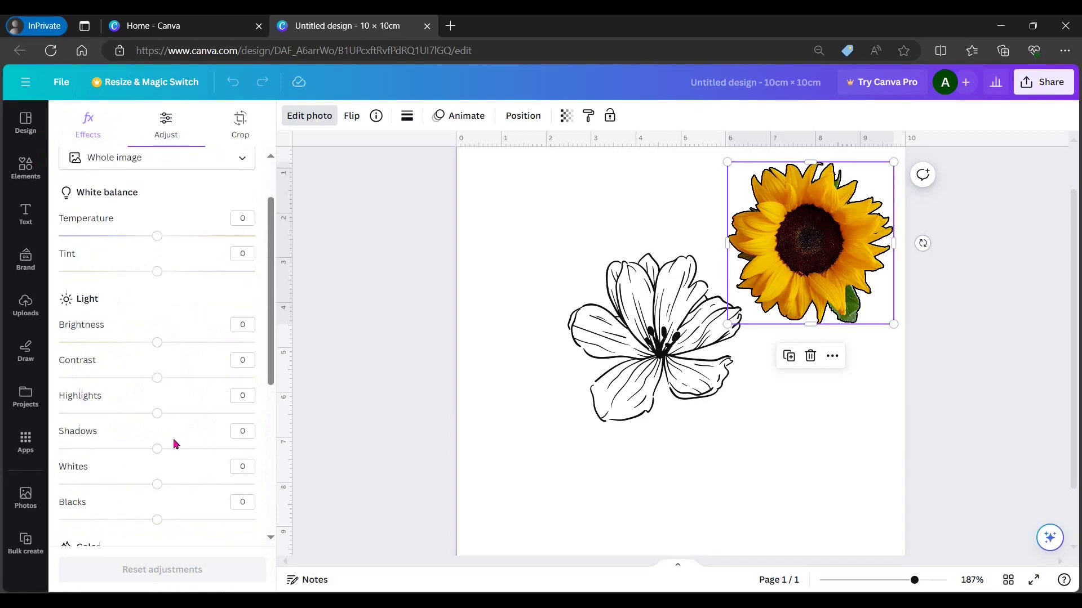
mouse_move(159, 299)
left_mouse_down()
mouse_move(232, 312)
mouse_move(172, 298)
left_mouse_up()
left_click_drag(154, 334, 101, 326)
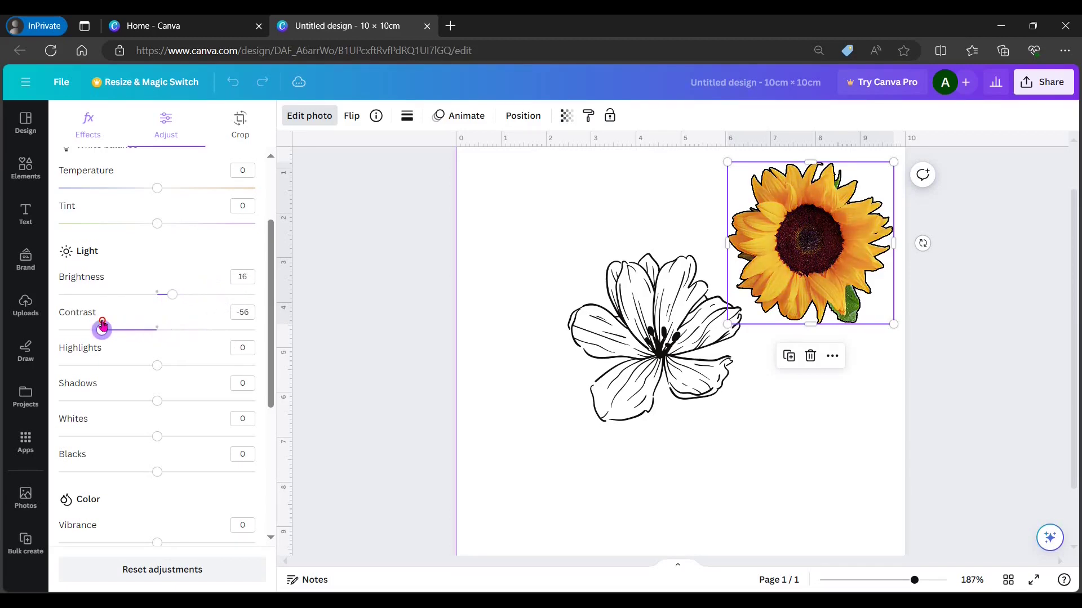
left_click_drag(157, 365, 86, 363)
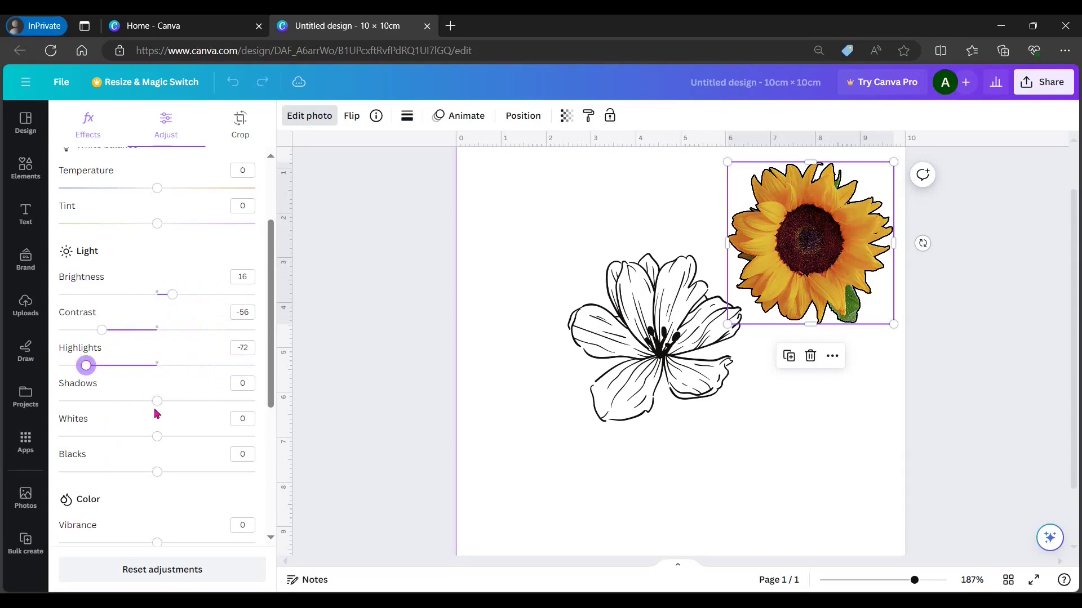
left_click_drag(157, 400, 123, 400)
left_click_drag(163, 440, 192, 436)
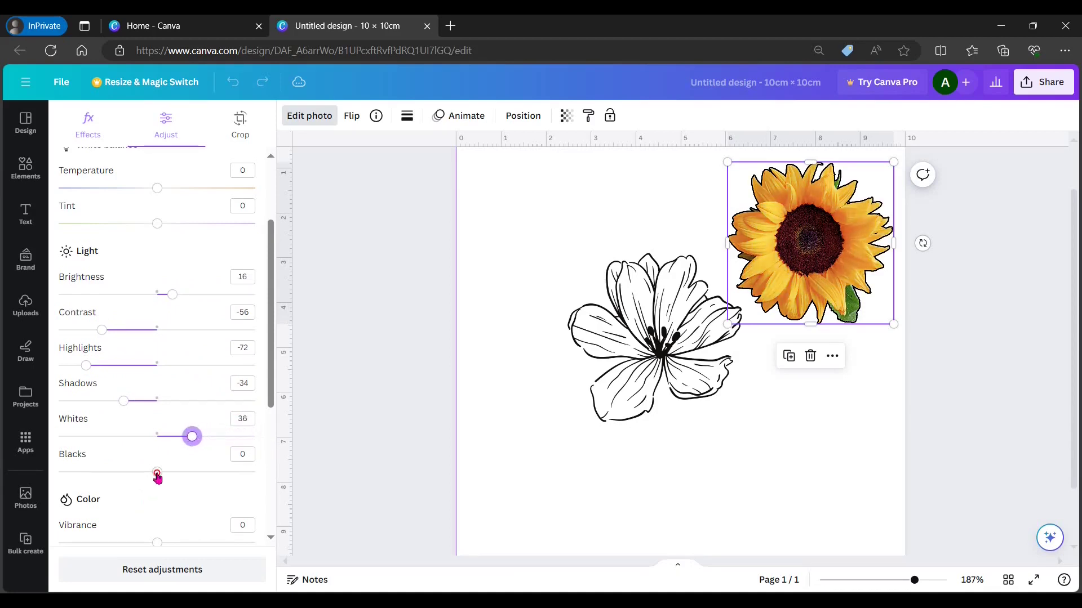
left_click_drag(157, 477, 188, 463)
Step: Set the sunflower's vibrance to 100, then try saturation at -100 and set it to 100
scroll(172, 343, "down", 4)
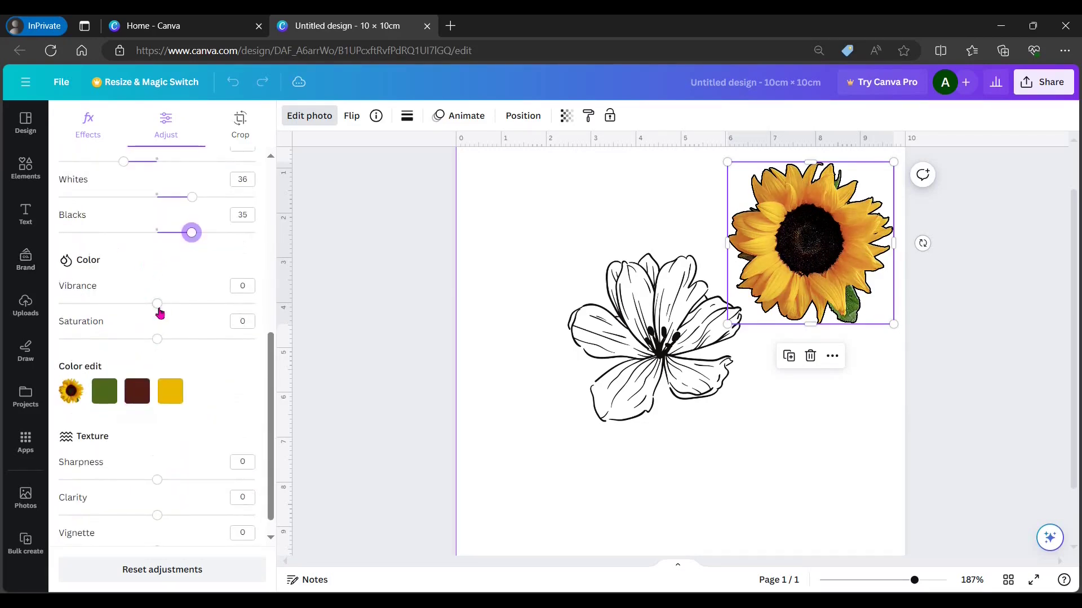
left_click_drag(158, 305, 308, 328)
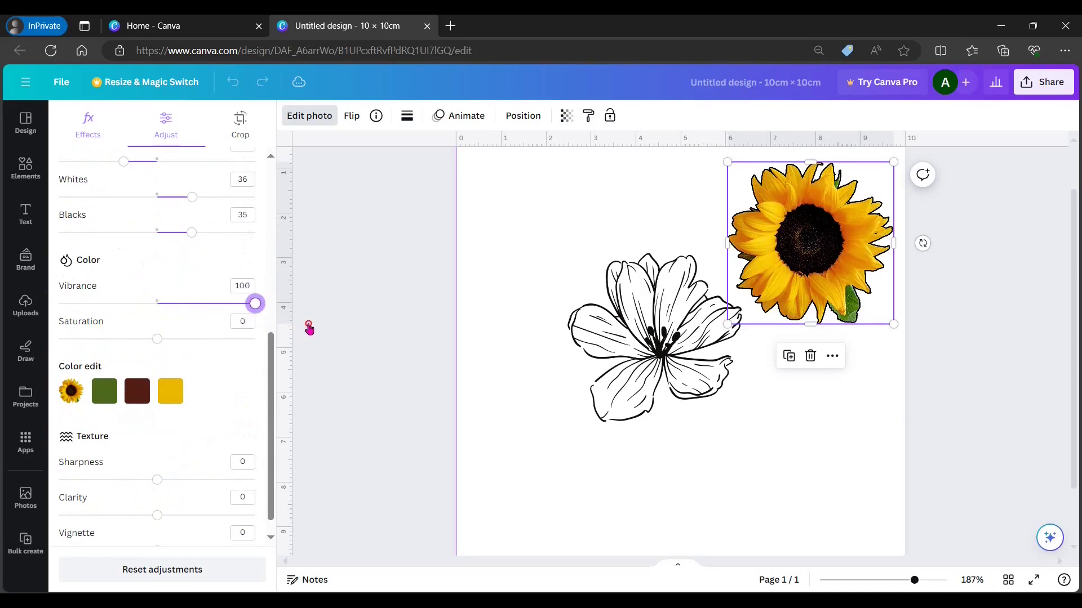
left_click_drag(158, 345, 27, 307)
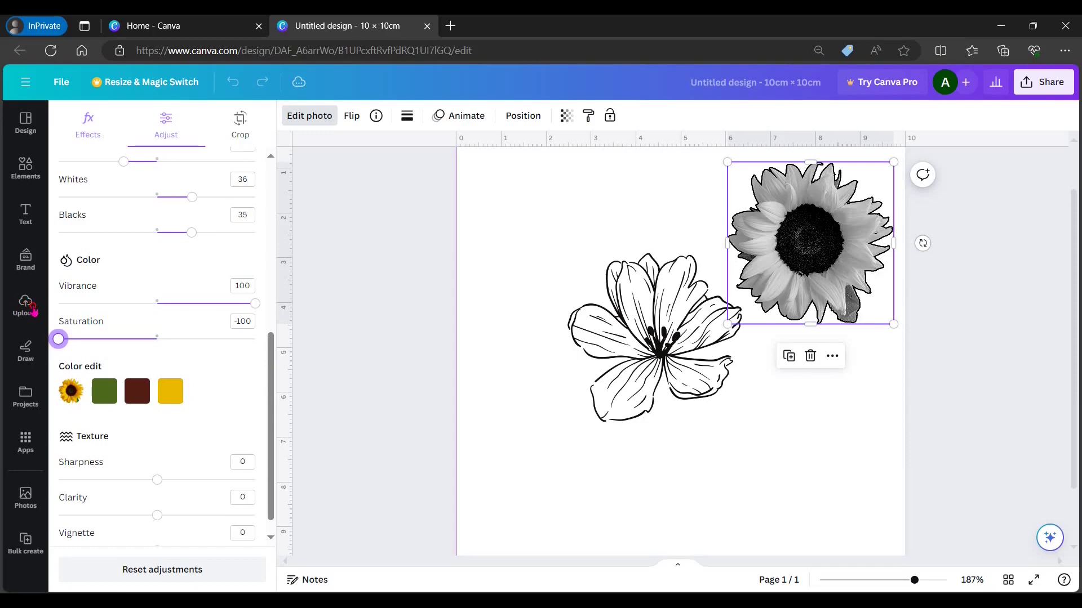
left_click_drag(73, 325, 332, 367)
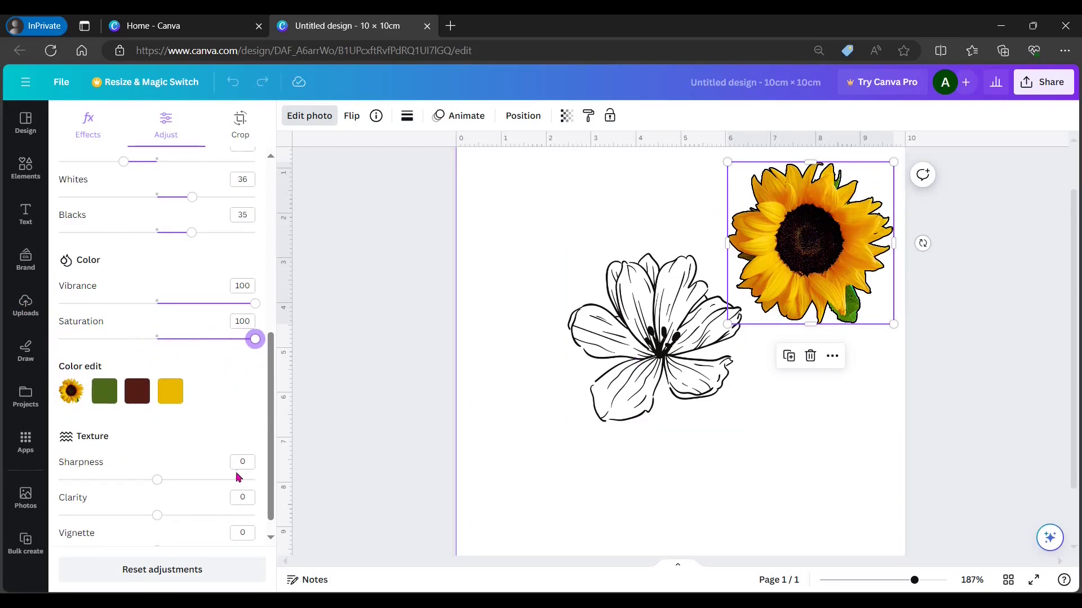
Step: Set the sunflower's sharpness to 62, raise its clarity and vignette slightly, and view the area choices for the adjustments
scroll(203, 420, "down", 1)
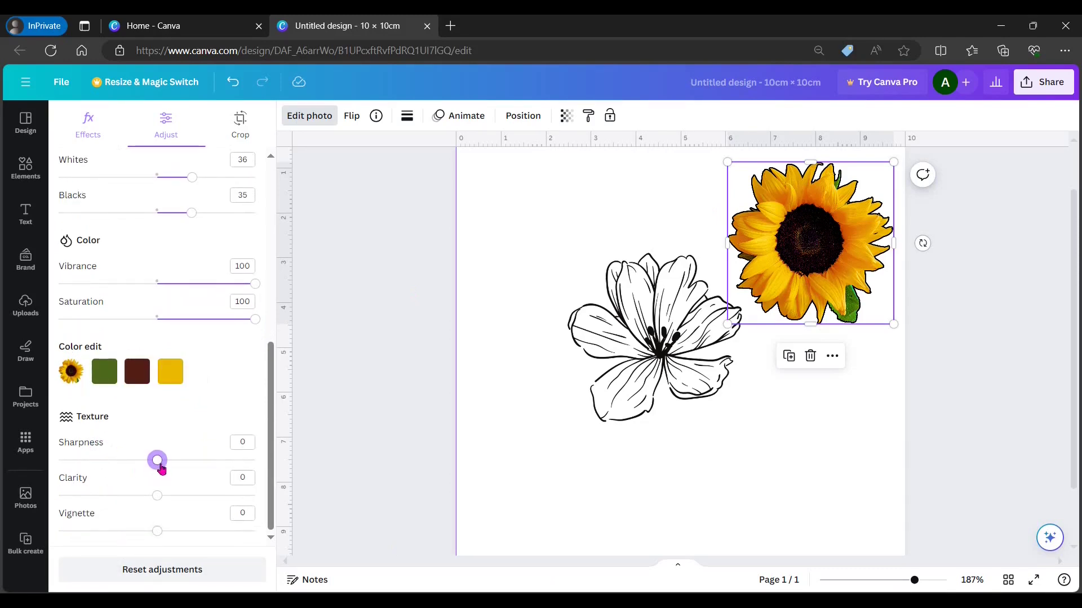
left_click_drag(162, 469, 217, 479)
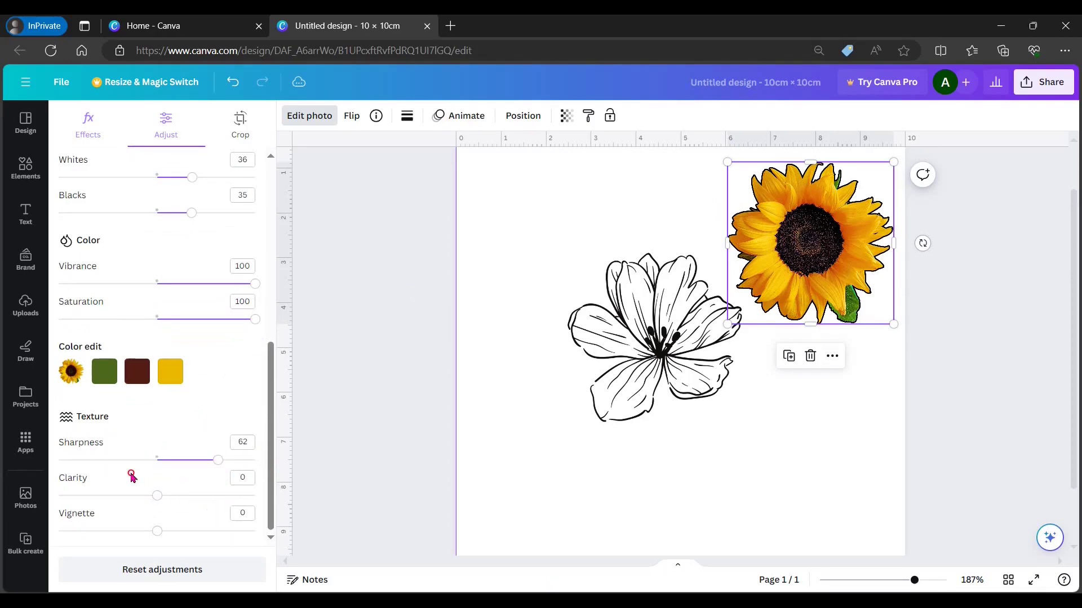
left_click_drag(157, 499, 190, 496)
left_click_drag(158, 532, 164, 531)
scroll(153, 445, "up", 7)
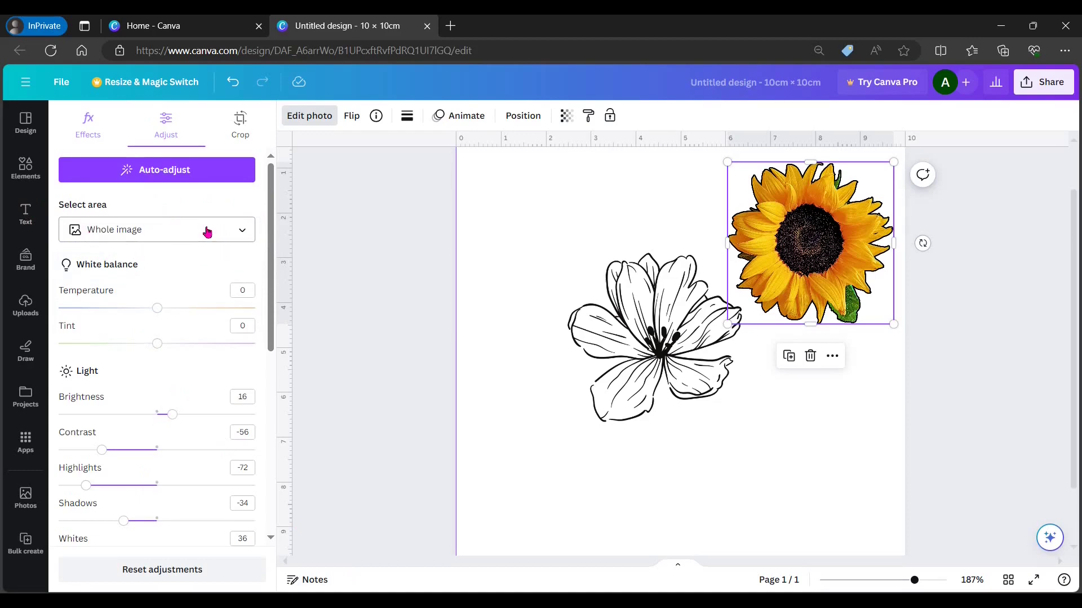
left_click(235, 237)
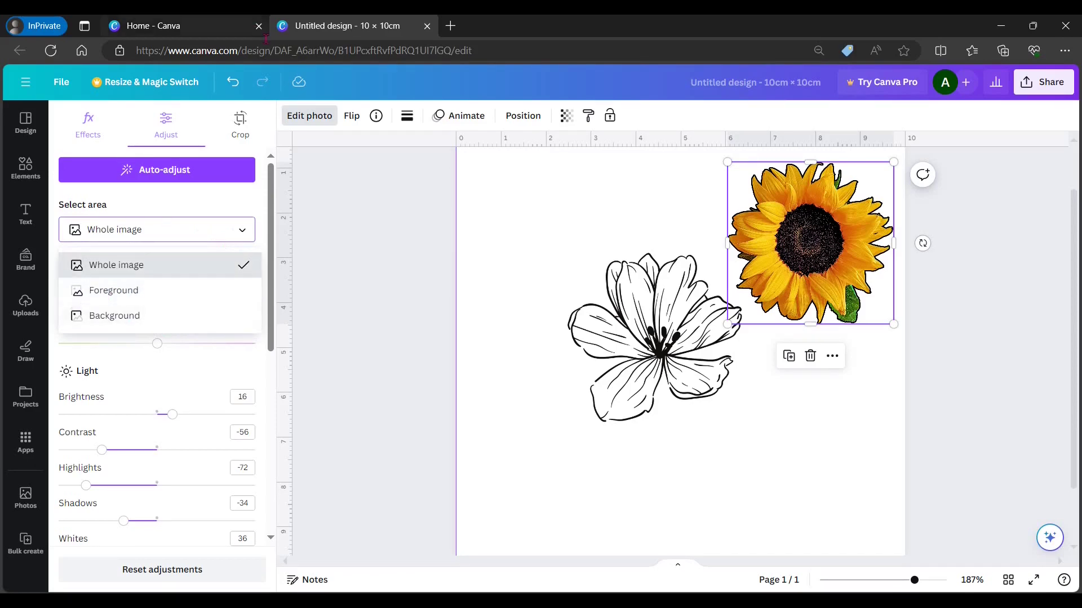
Step: Try a freeform crop of the sunflower to its lower-right part, enlarge the cropped piece, and undo both changes
left_click(243, 138)
left_click(242, 134)
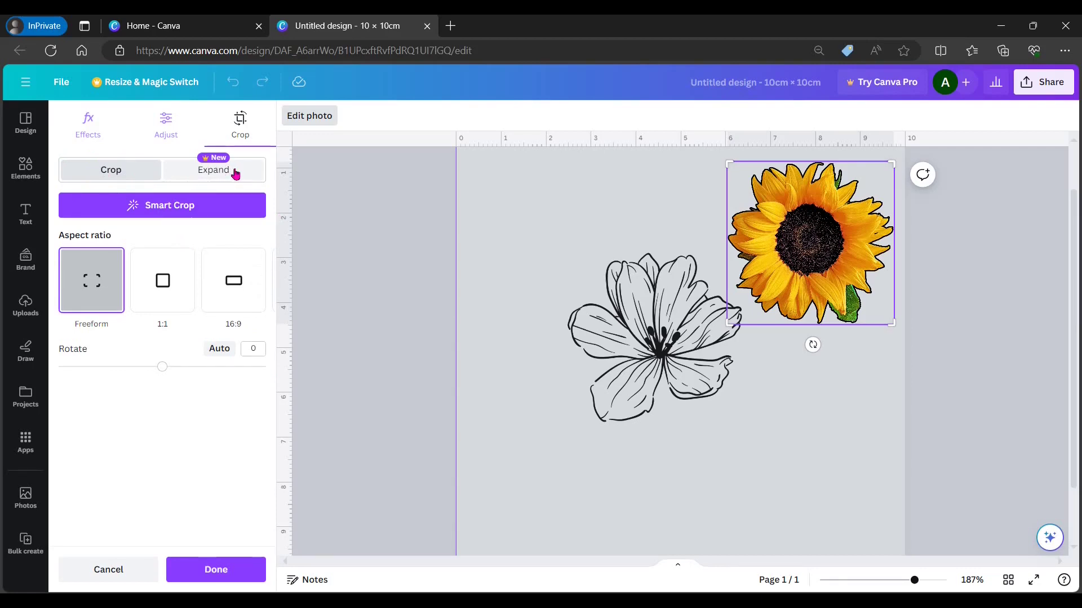
left_click(175, 214)
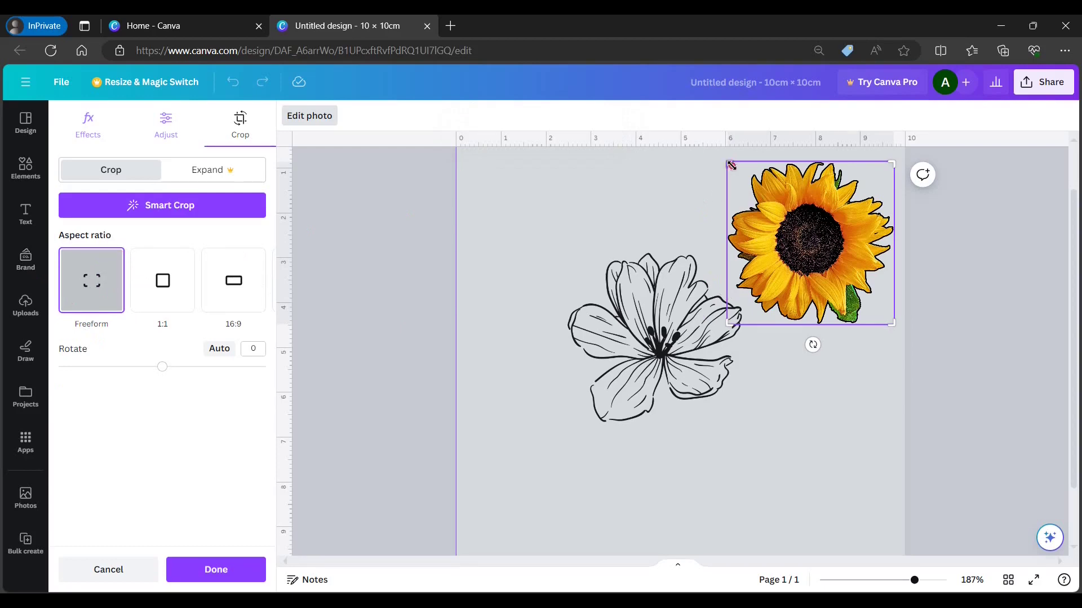
left_click_drag(731, 165, 800, 240)
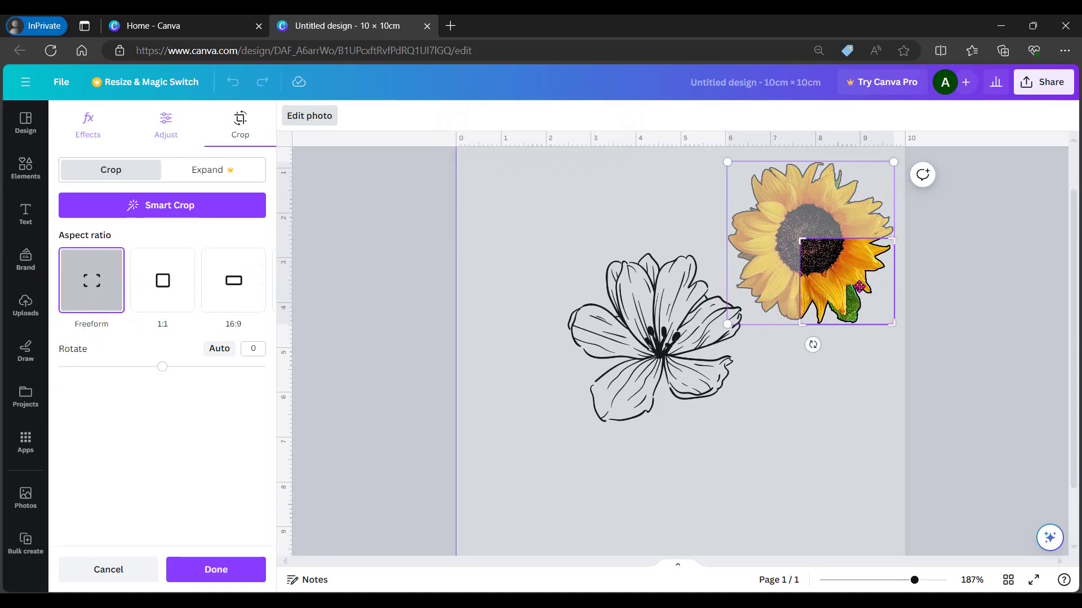
left_click(857, 361)
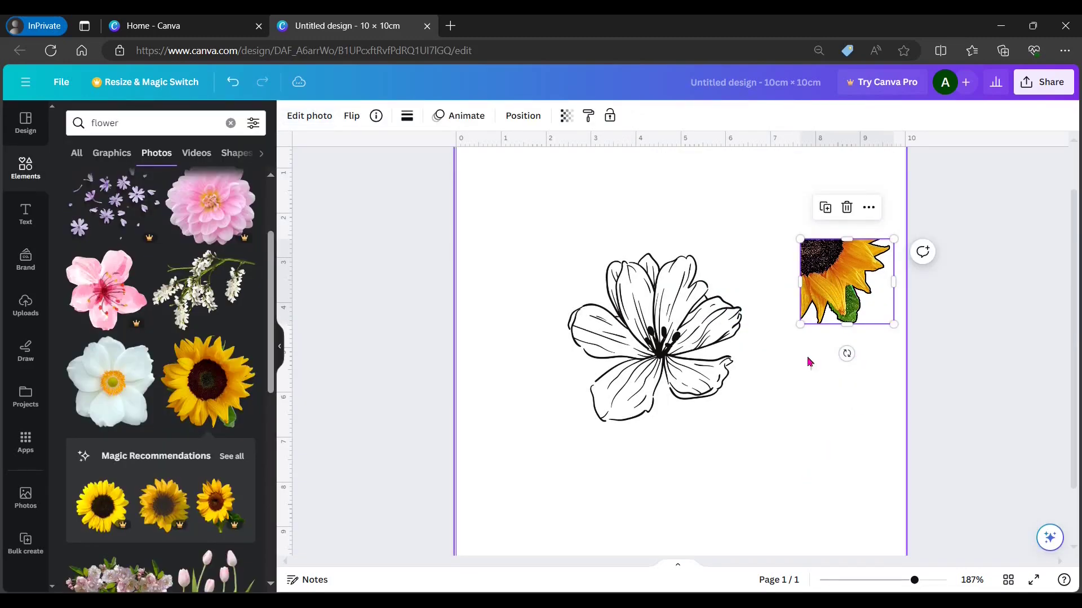
left_click_drag(800, 239, 747, 191)
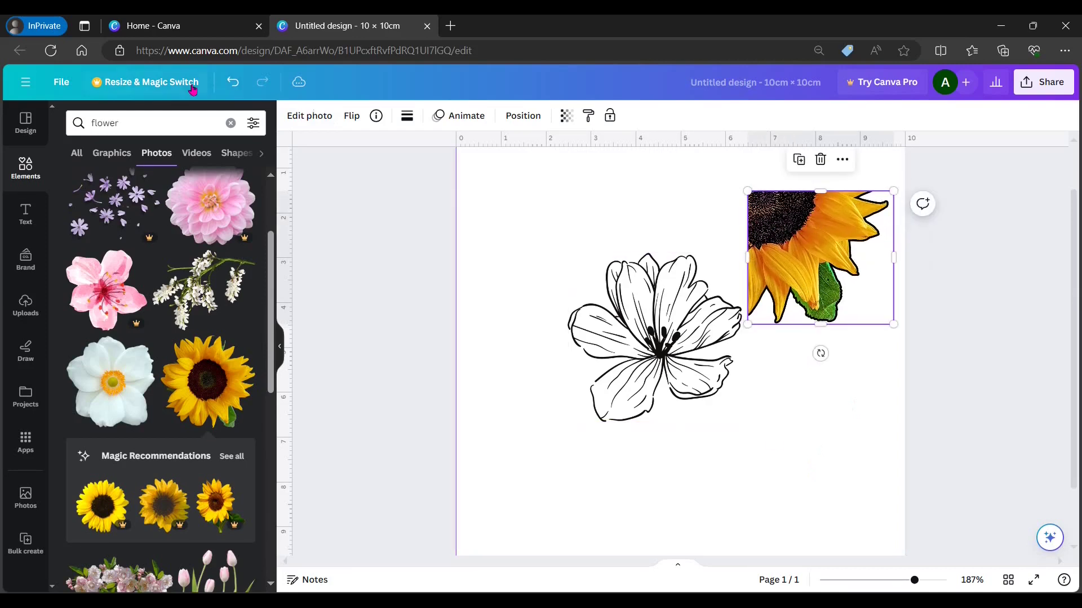
left_click(232, 83)
Step: Try the 1:1, 16:9, 9:16 and 5:4 aspect ratios for cropping the sunflower photo
left_click(313, 117)
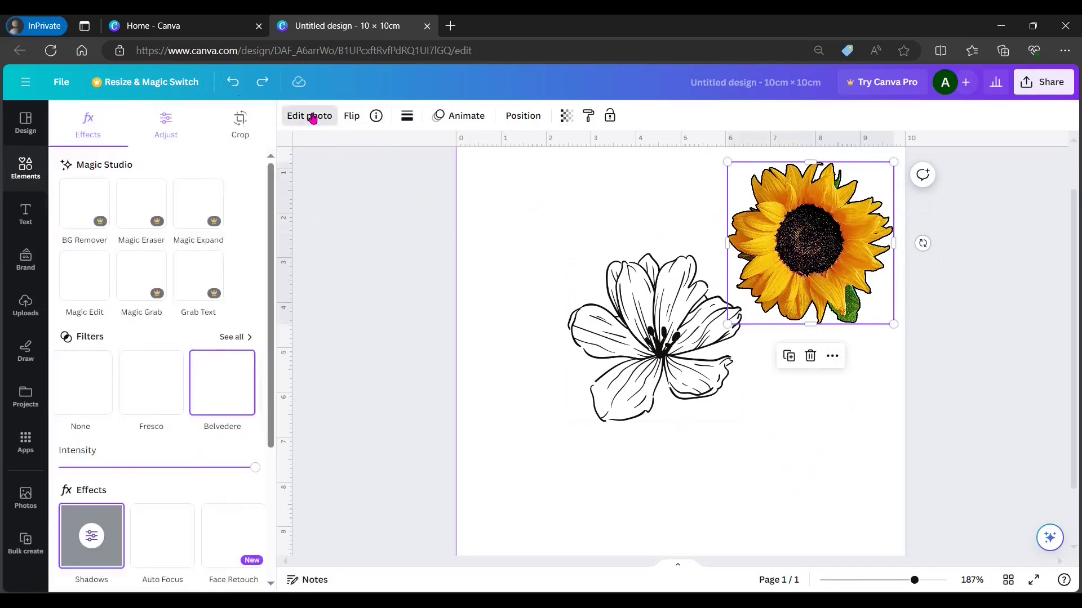
left_click(241, 125)
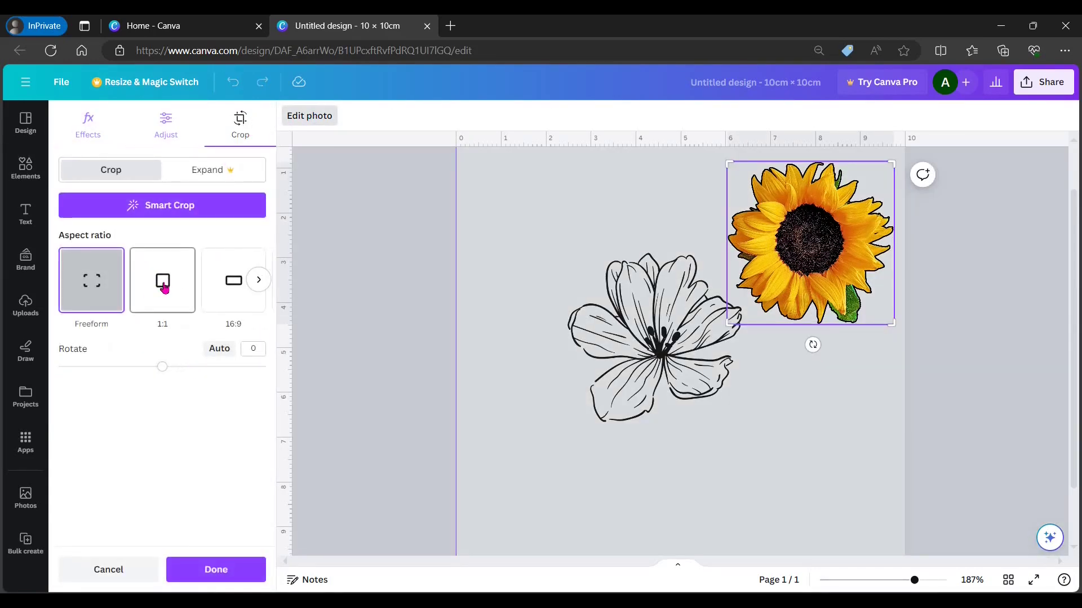
left_click(164, 288)
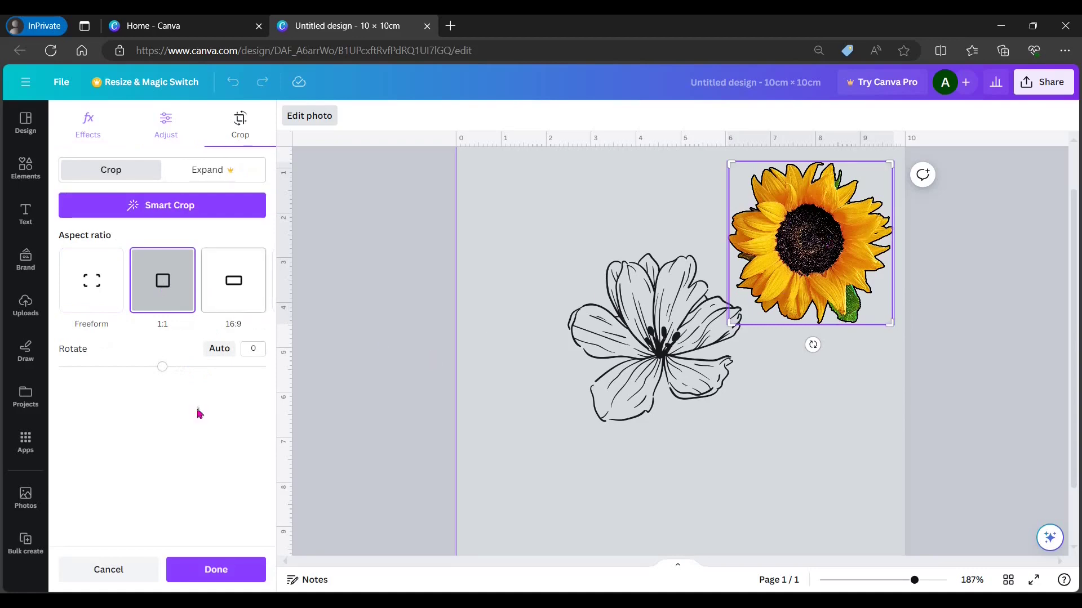
left_click(233, 283)
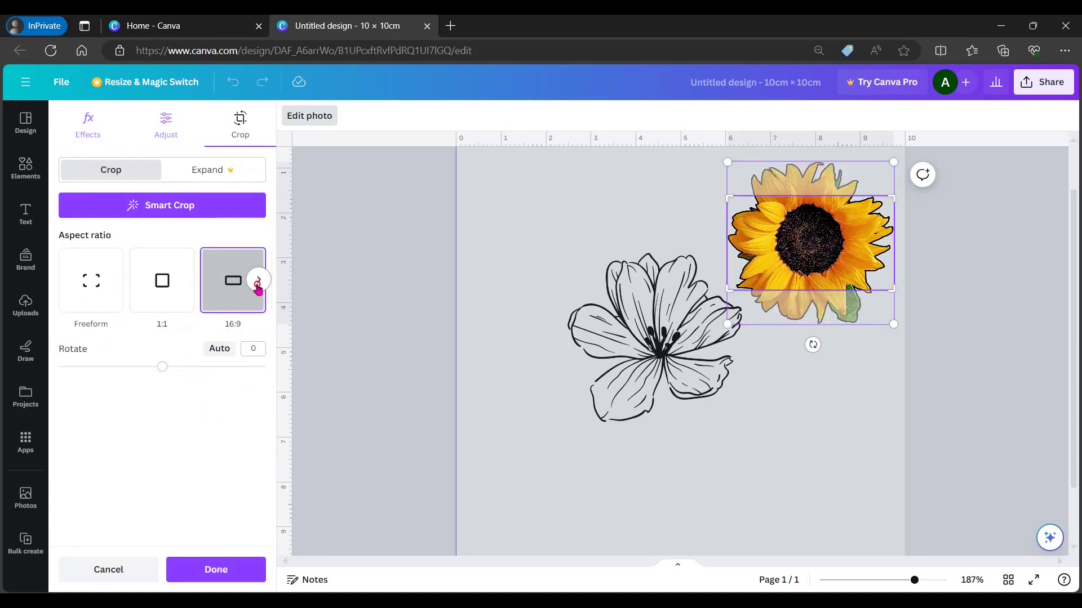
left_click(260, 284)
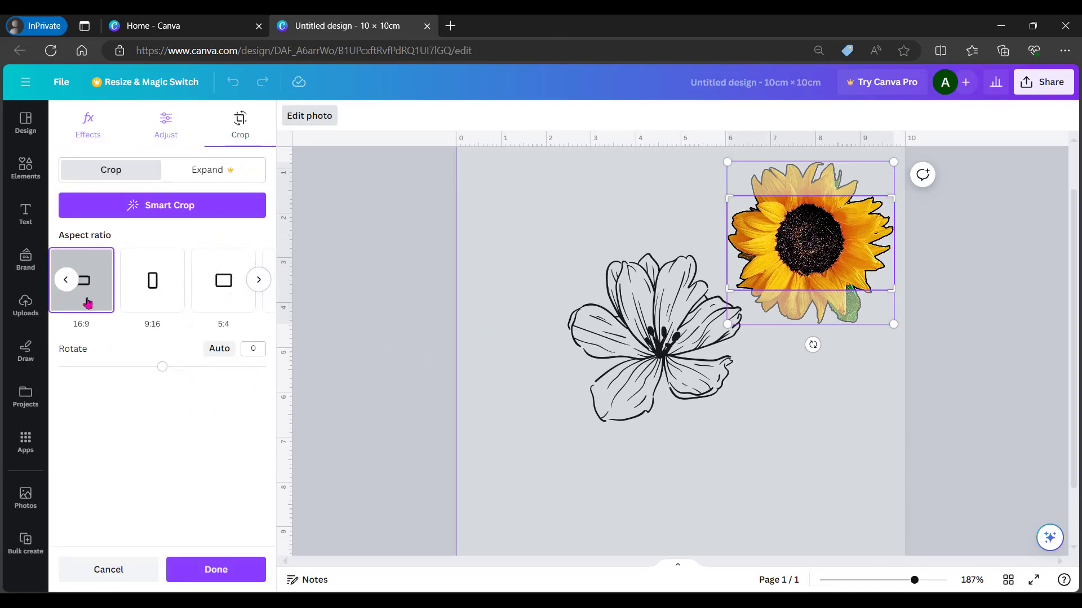
left_click(156, 300)
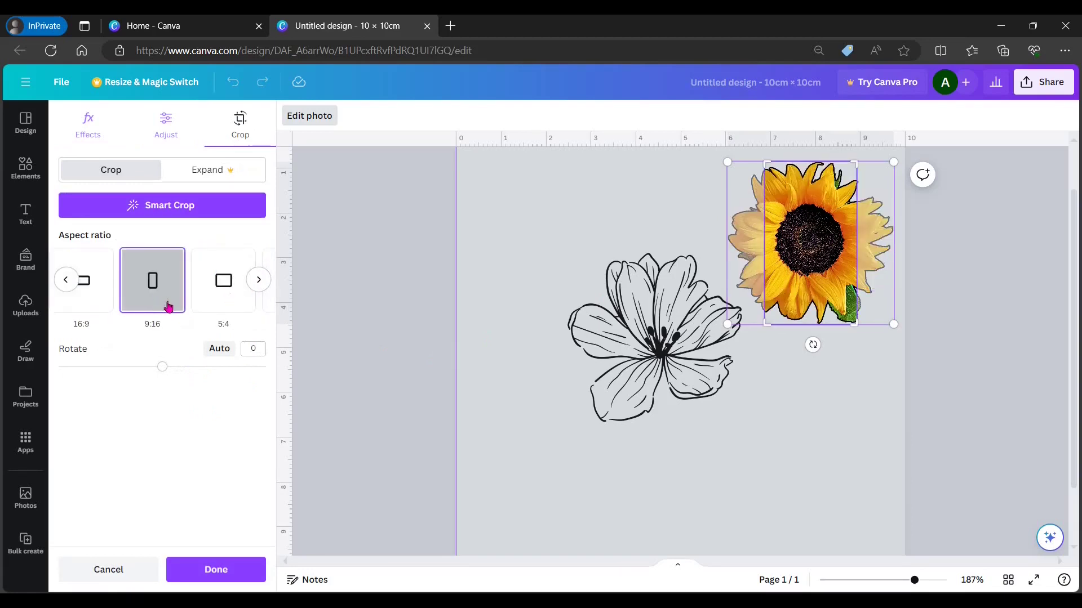
left_click(222, 290)
Step: Try a 3:2 crop of the sunflower with the photo rotated by -4.9 degrees, and undo it
left_click(265, 285)
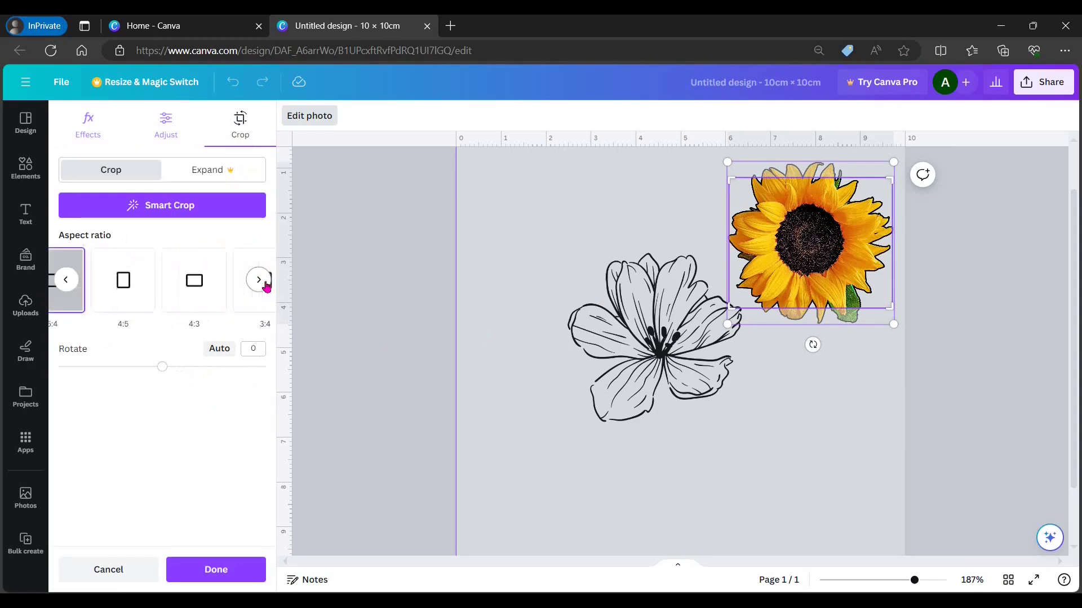
left_click(266, 287)
left_click(161, 290)
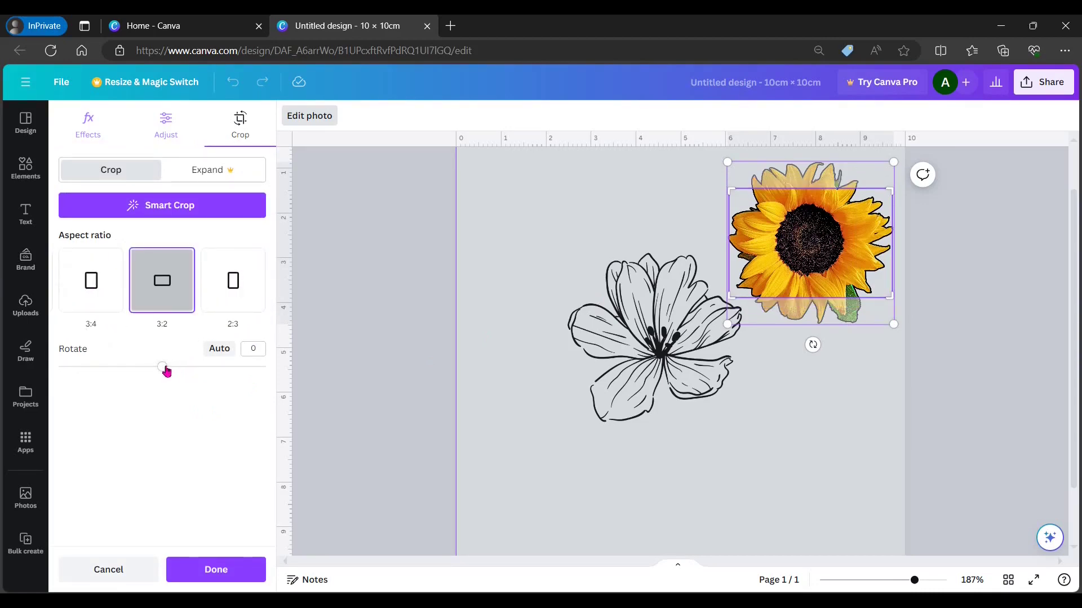
left_click_drag(166, 370, 160, 414)
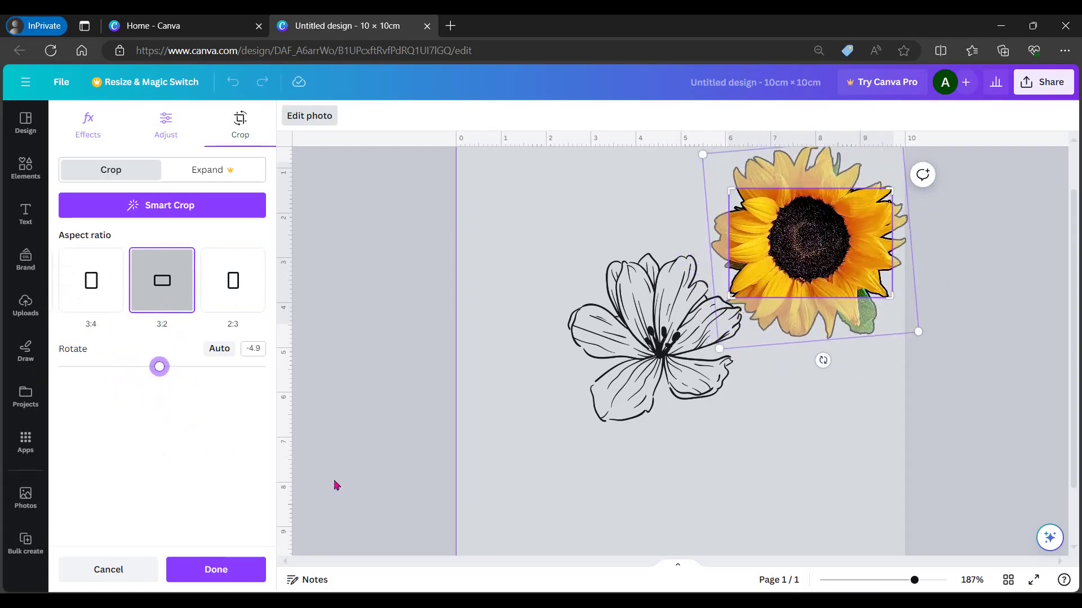
left_click(789, 437)
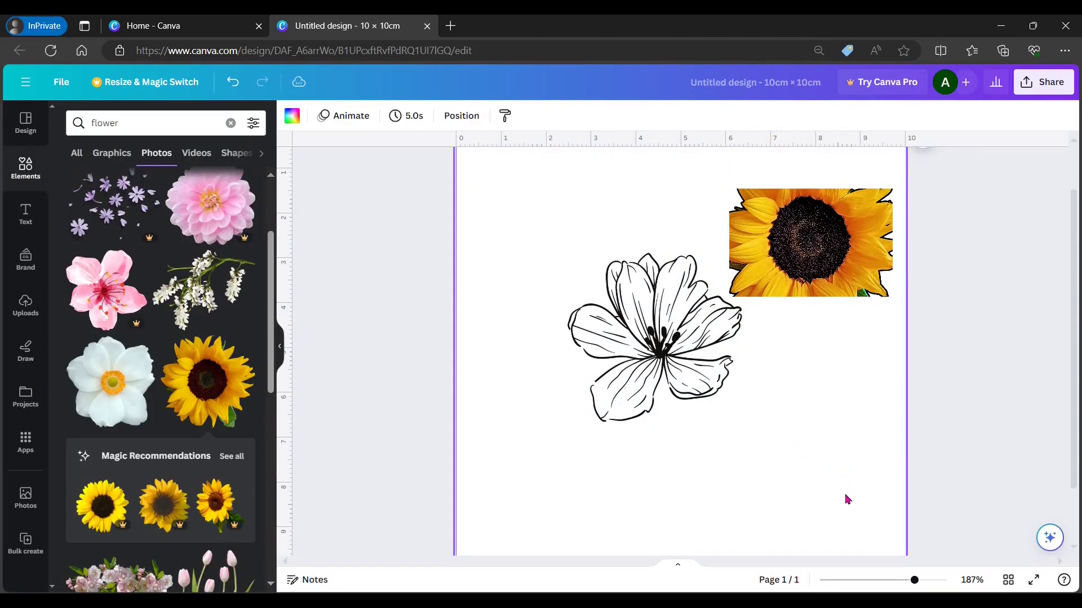
left_click(232, 81)
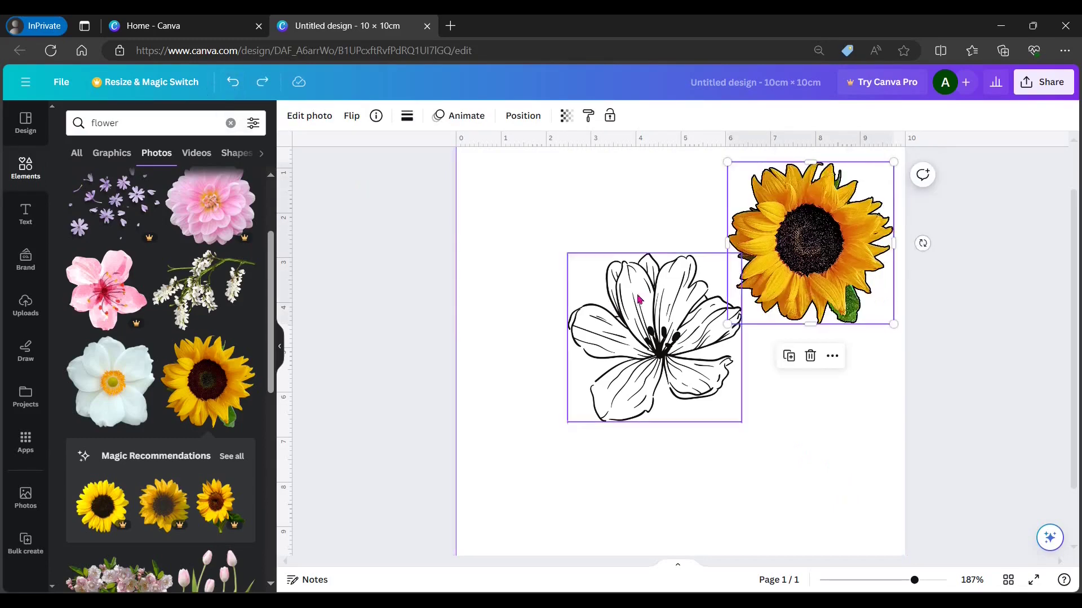
Step: Flip the sunflower photo horizontally
left_click(310, 115)
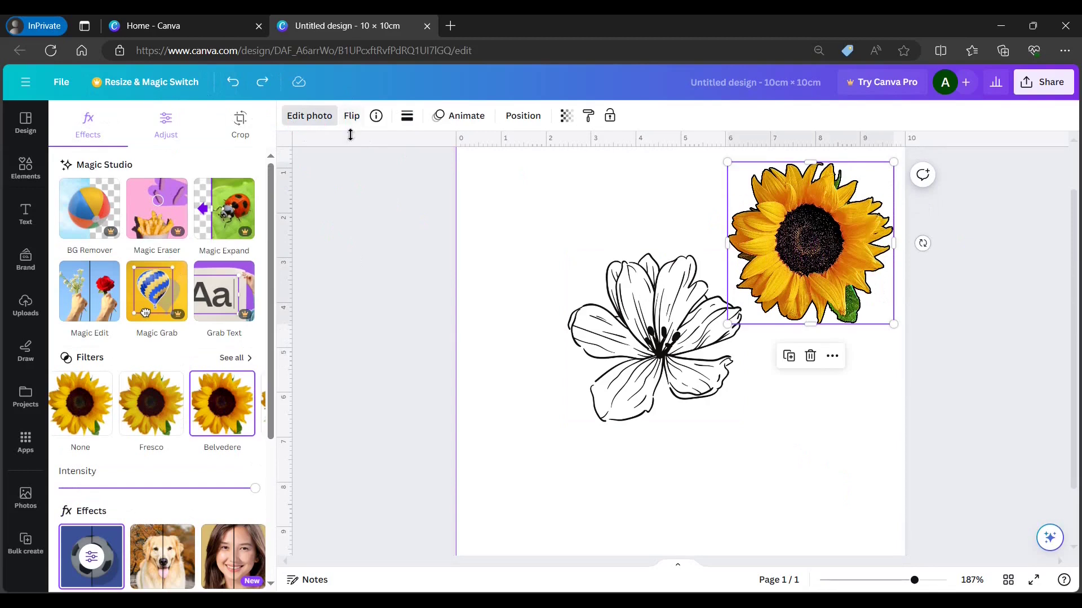
left_click(351, 120)
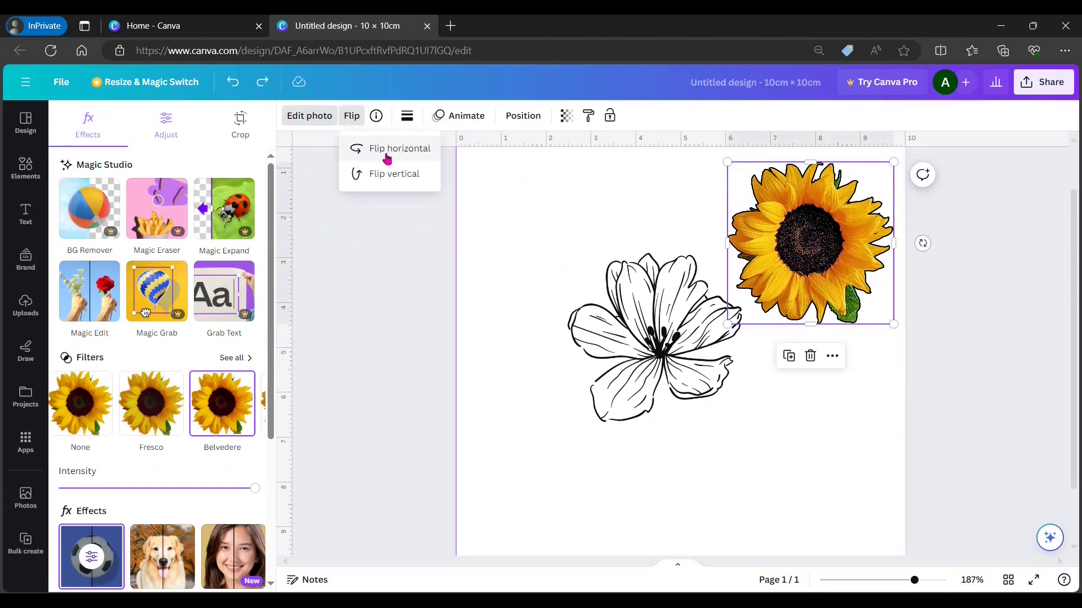
left_click(420, 150)
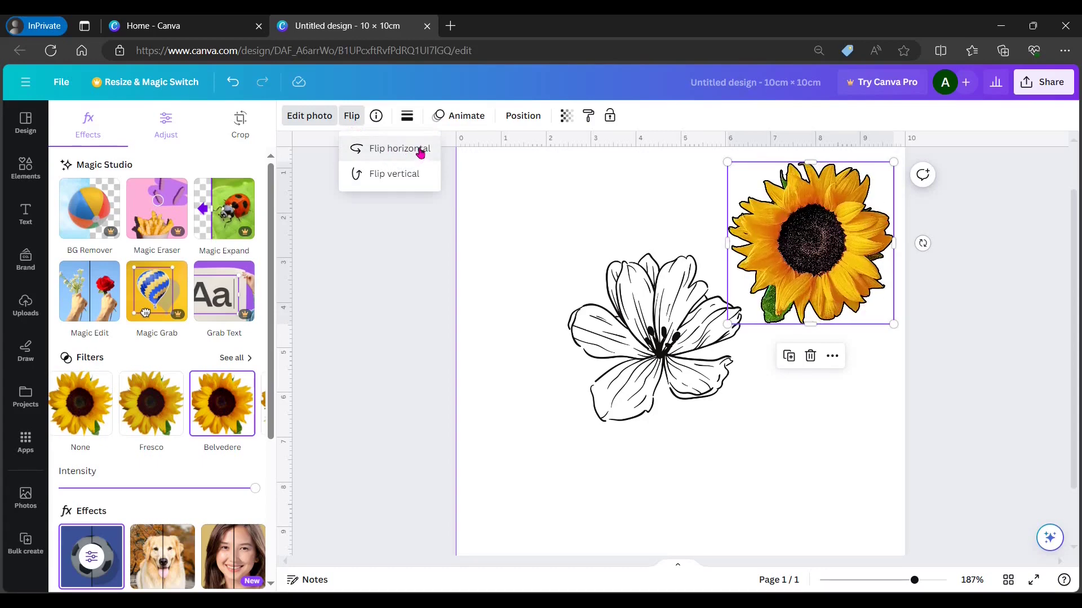
Step: Flip the sunflower photo horizontally once more and flip it vertically
left_click(420, 151)
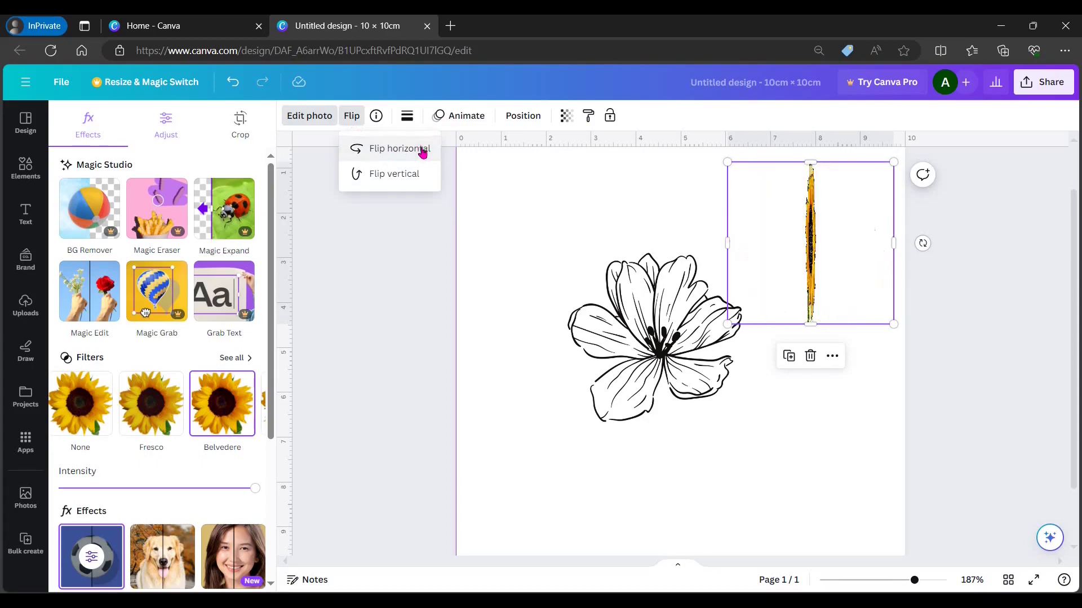
left_click(404, 176)
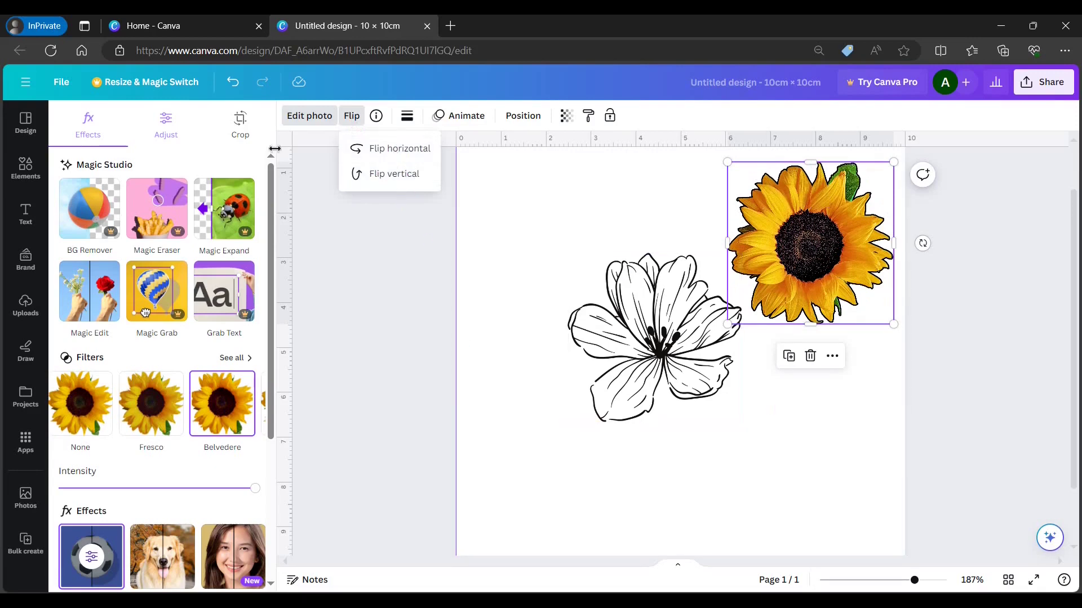
left_click(353, 116)
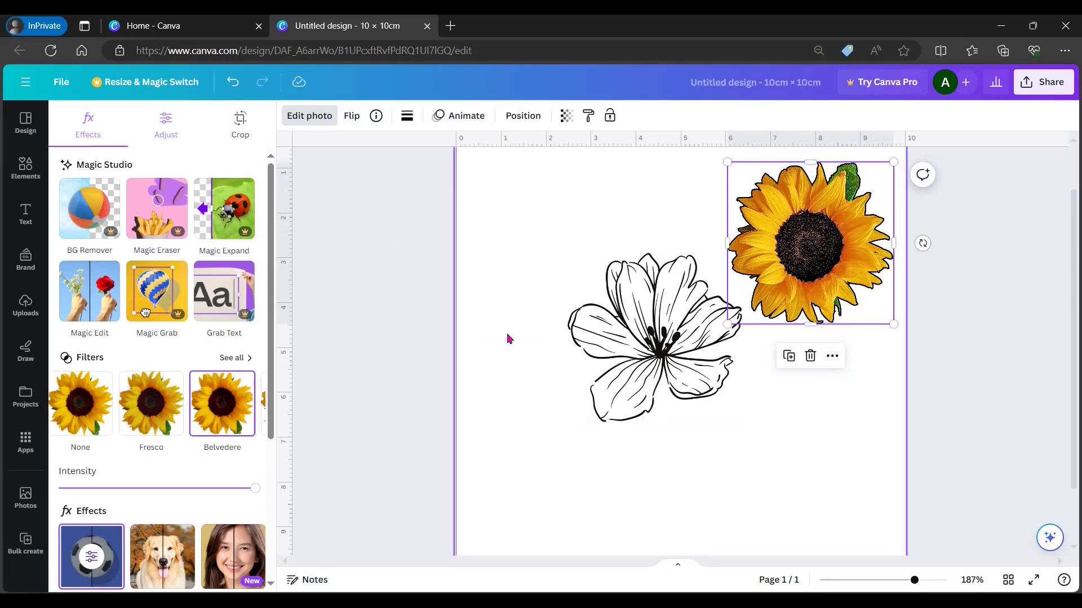
Step: Look at the sunflower photo's add-to-folder options and star the photo
left_click(377, 116)
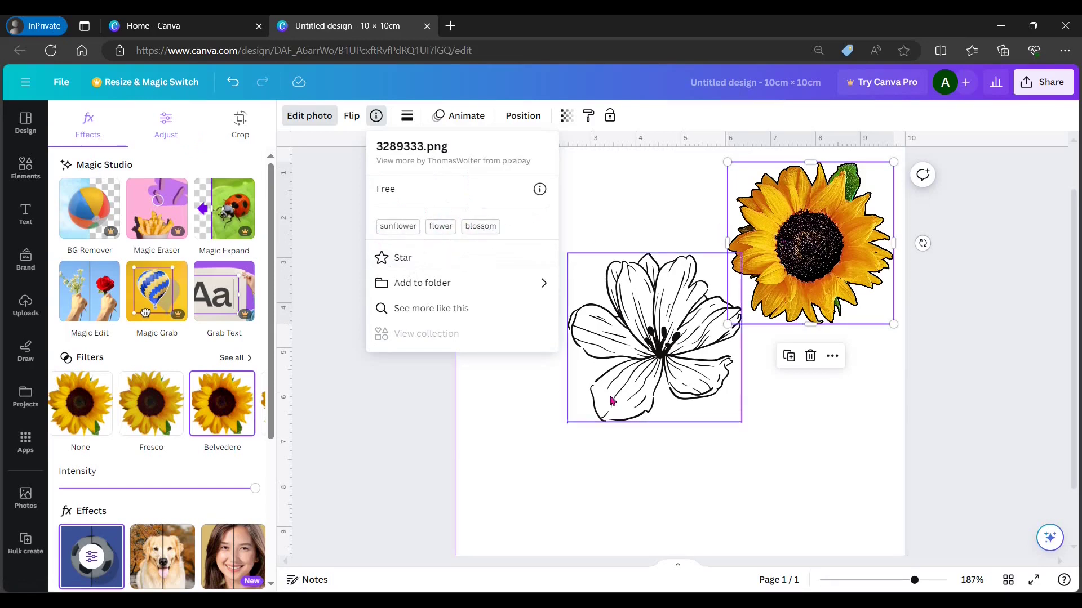
left_click(537, 292)
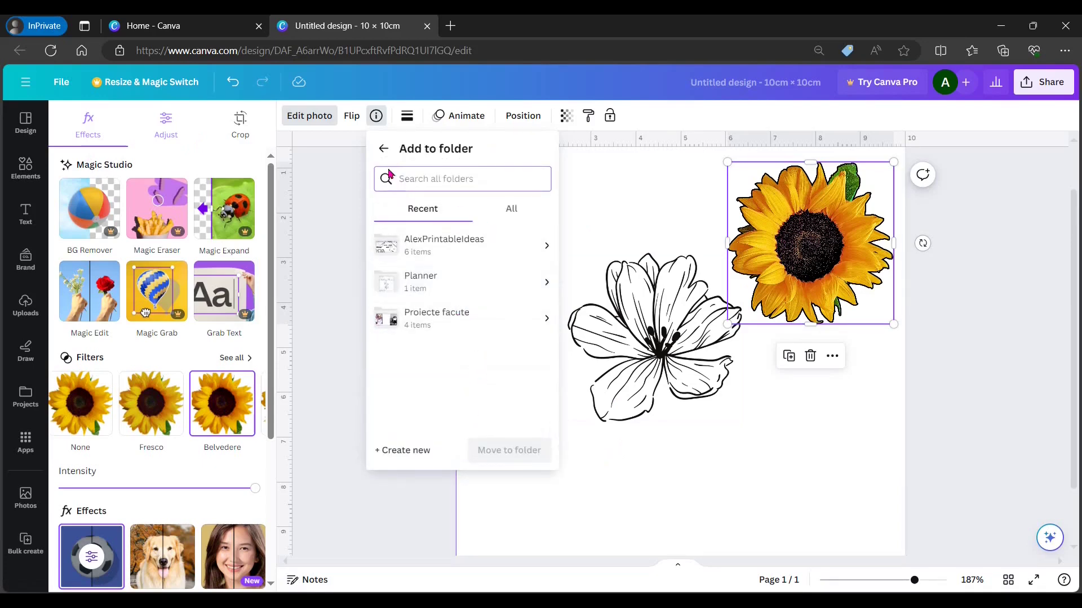
left_click(383, 148)
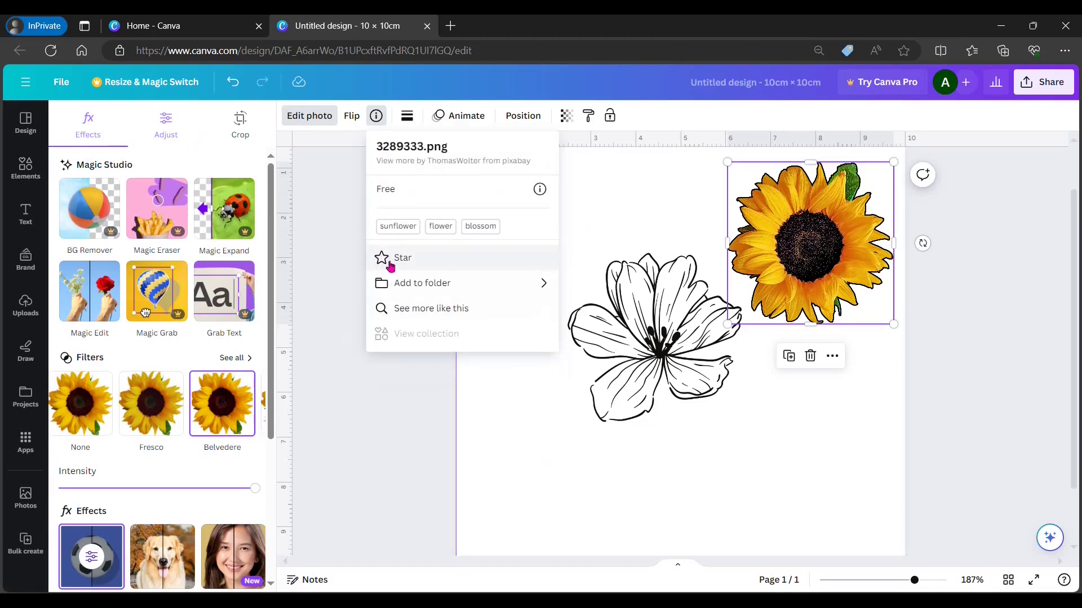
left_click(386, 263)
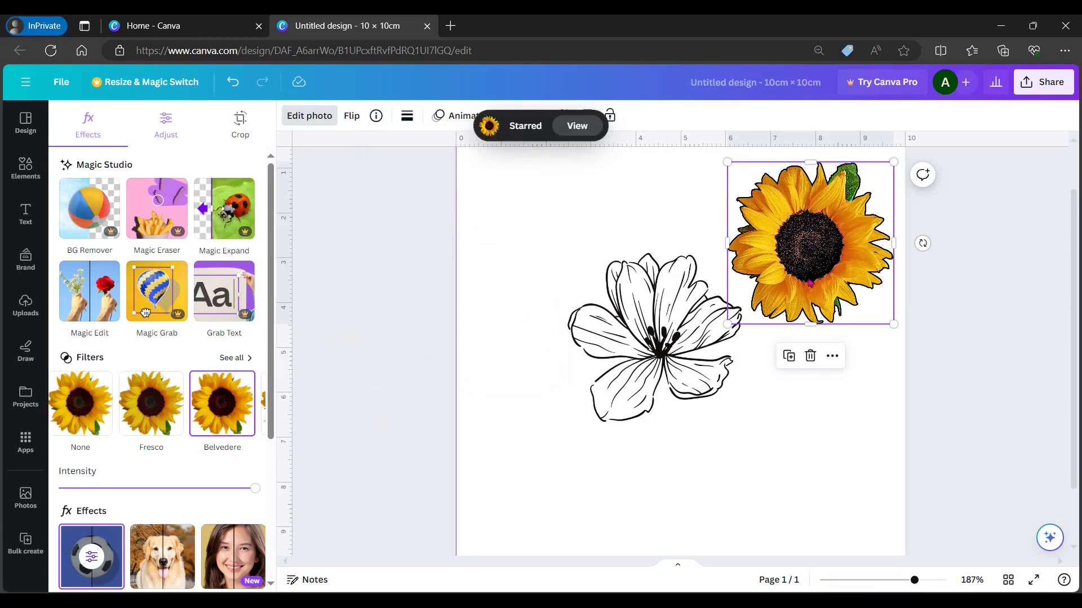
Step: Try solid and dashed borders around the sunflower photo and settle on the dotted border style
left_click(406, 118)
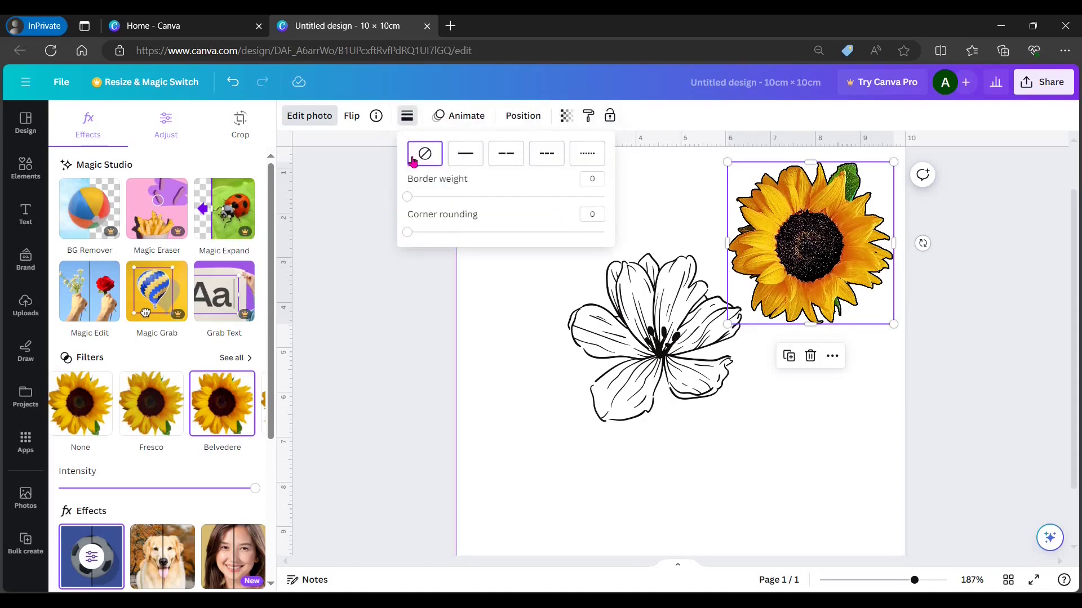
left_click(465, 160)
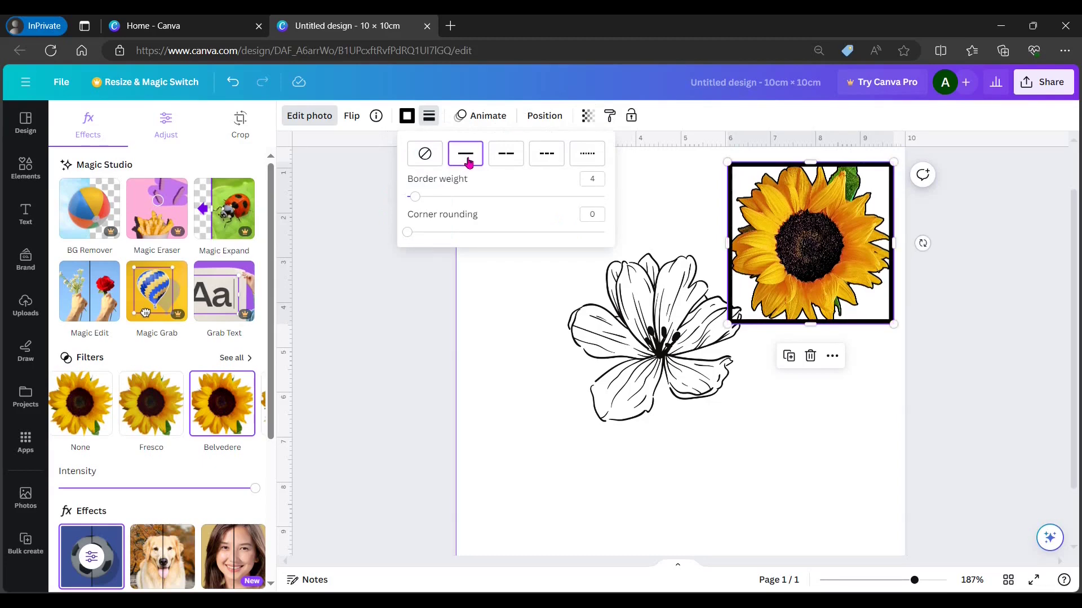
left_click(508, 158)
left_click(544, 158)
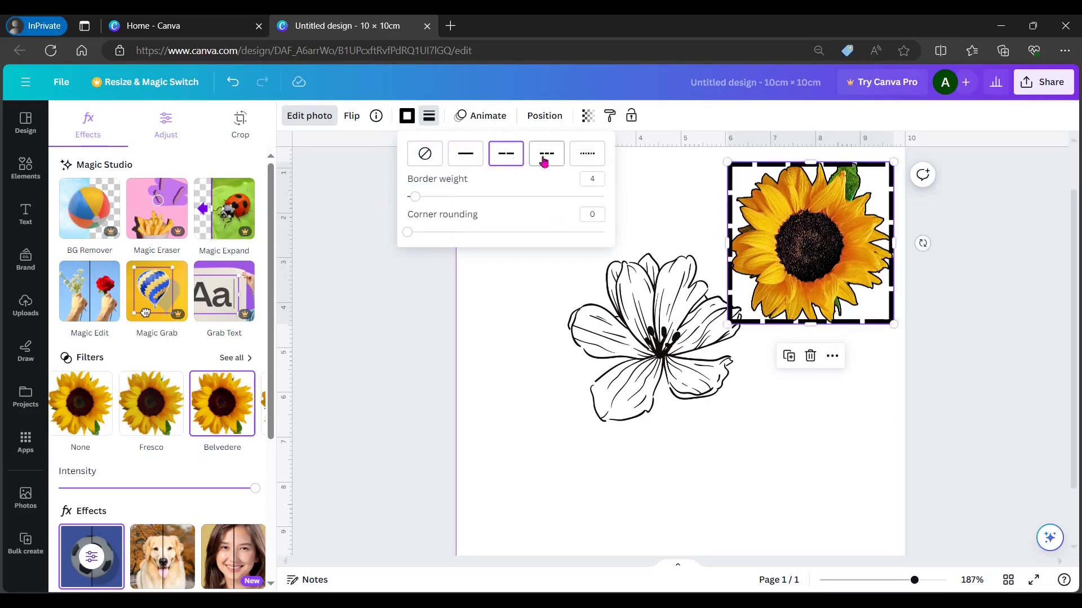
left_click(580, 156)
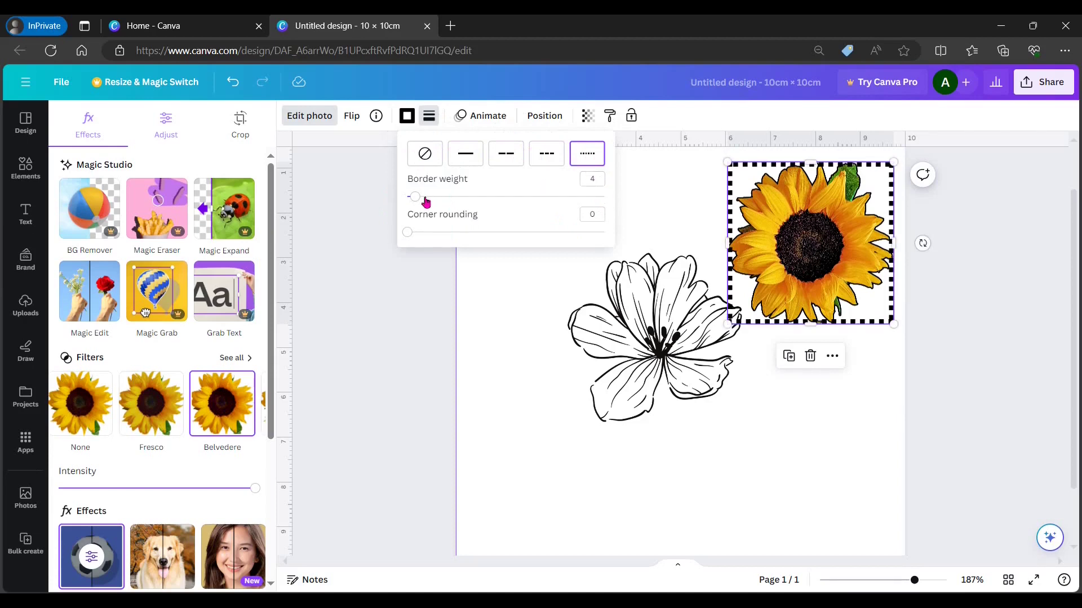
Step: Set the sunflower border's corner rounding to 100 and reduce its weight to a thin dotted circle
left_click_drag(416, 203, 678, 229)
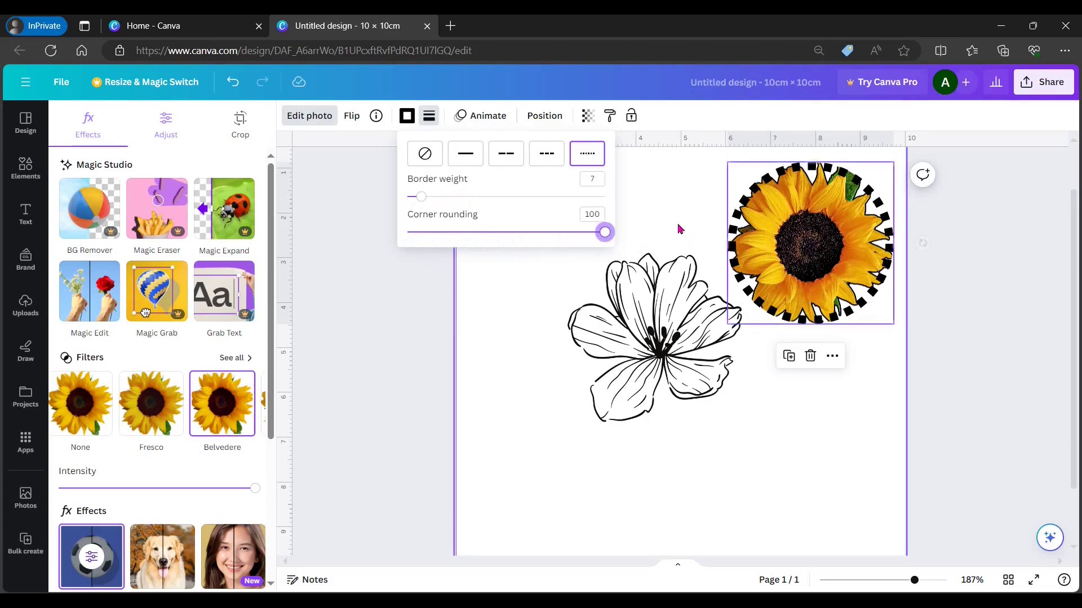
left_click_drag(421, 196, 410, 197)
left_click(755, 454)
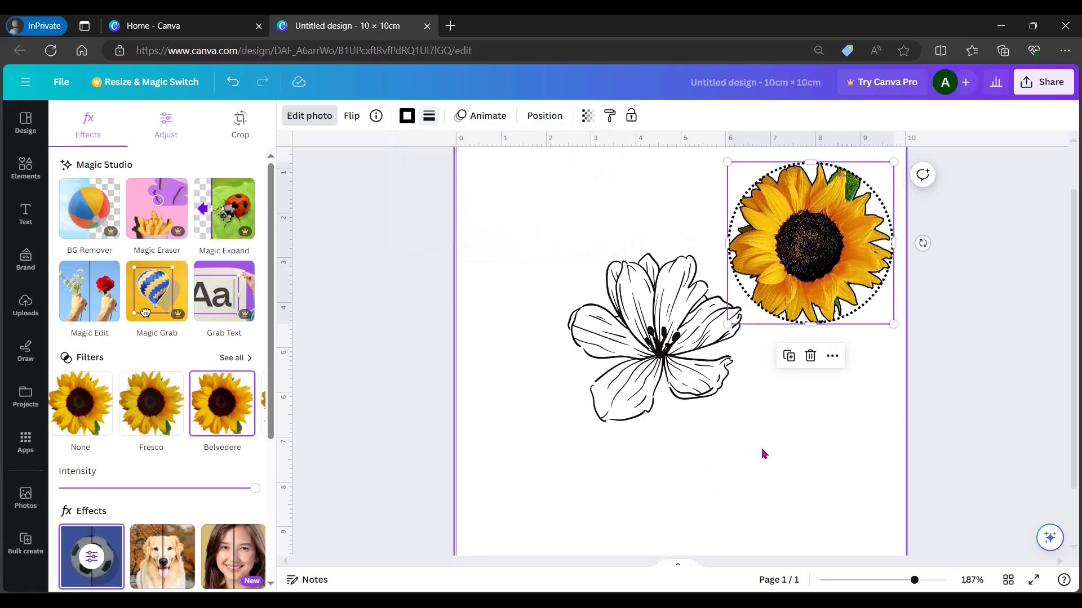
left_click(763, 452)
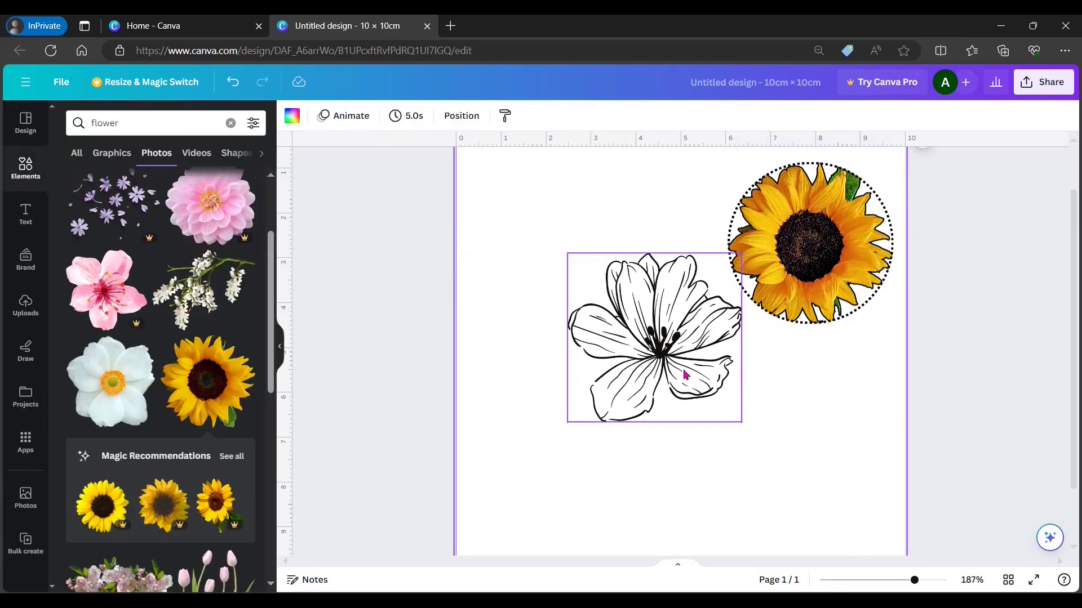
Step: Try the Rise, Pan and Fade photo animations on the sunflower
left_click(823, 260)
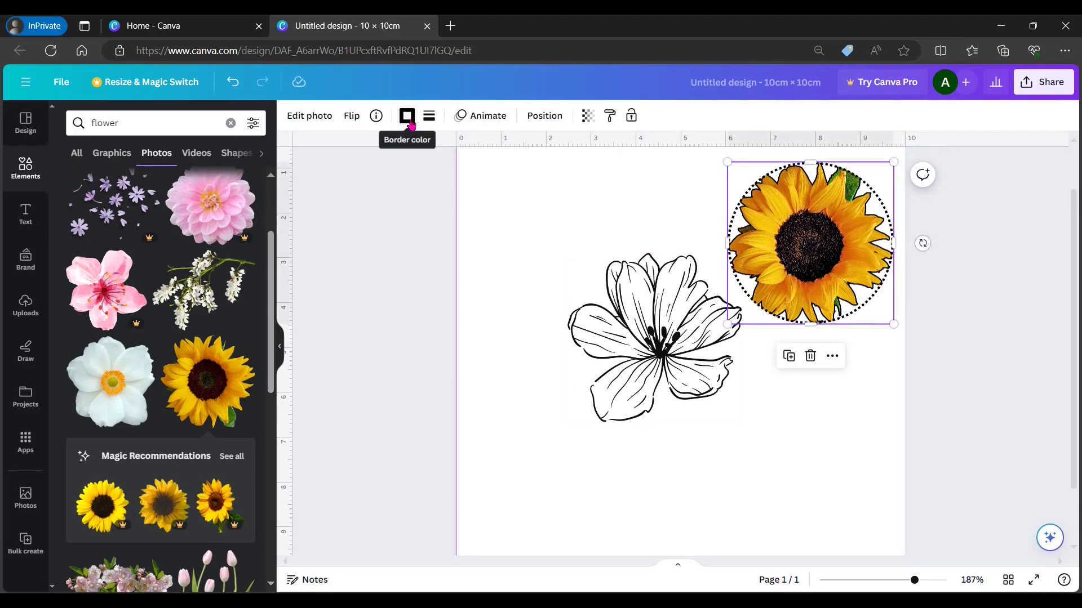
left_click(471, 120)
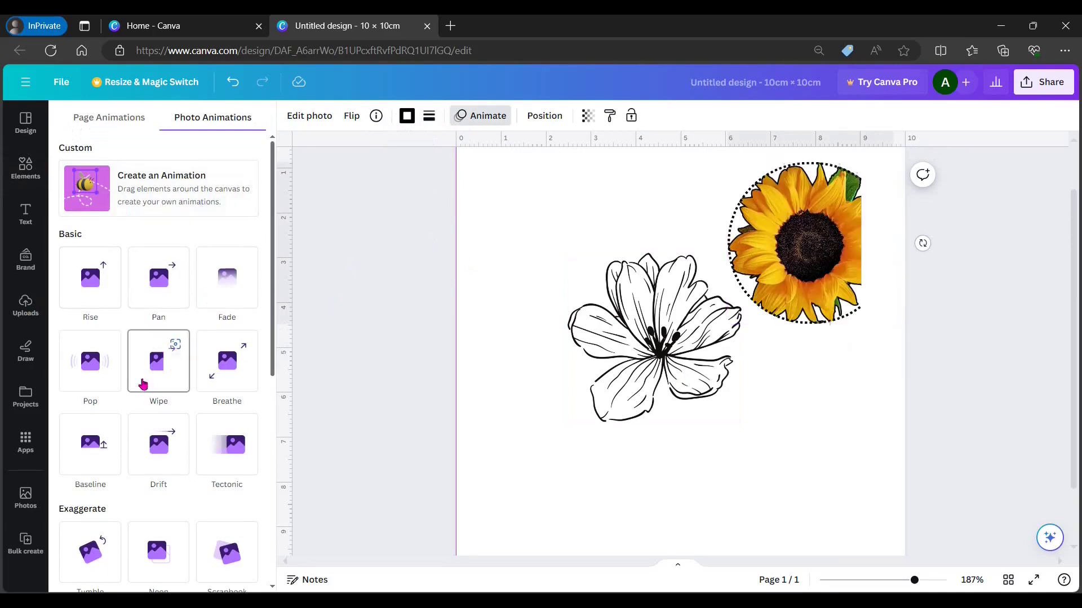
left_click(87, 289)
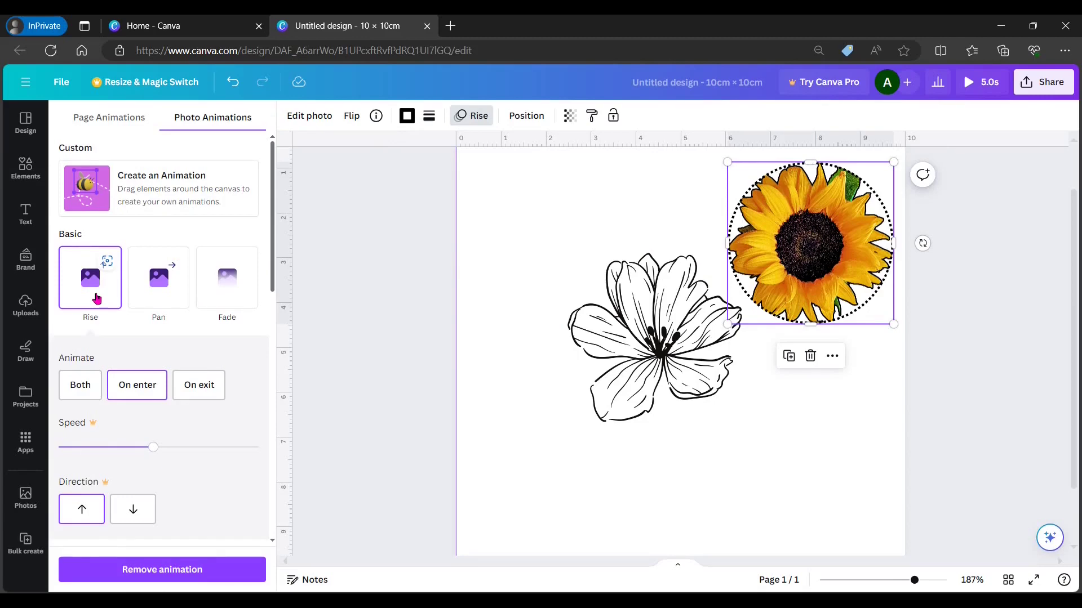
left_click(160, 294)
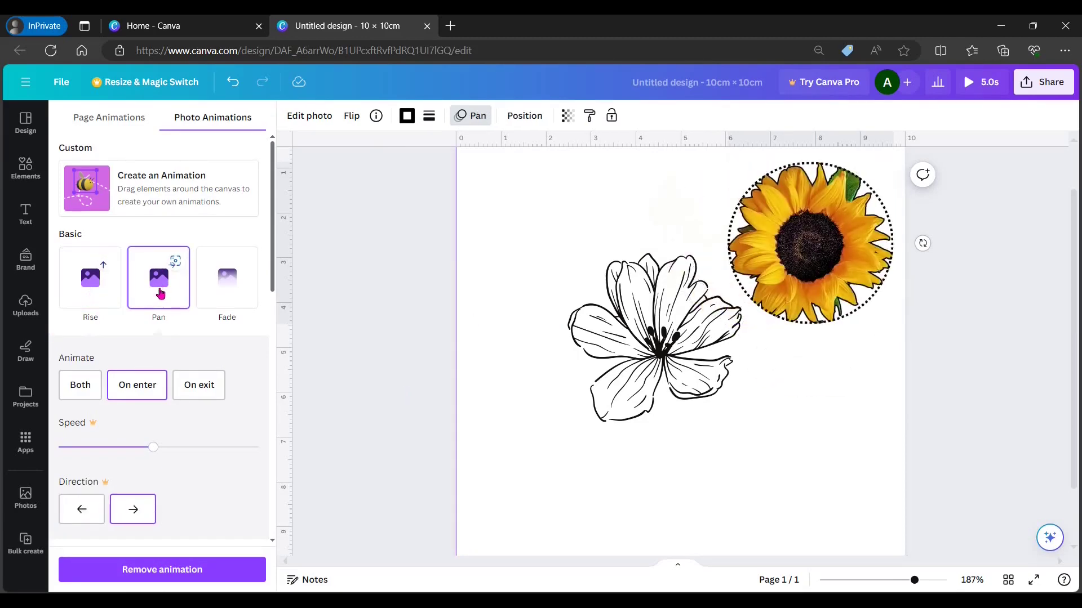
left_click(242, 293)
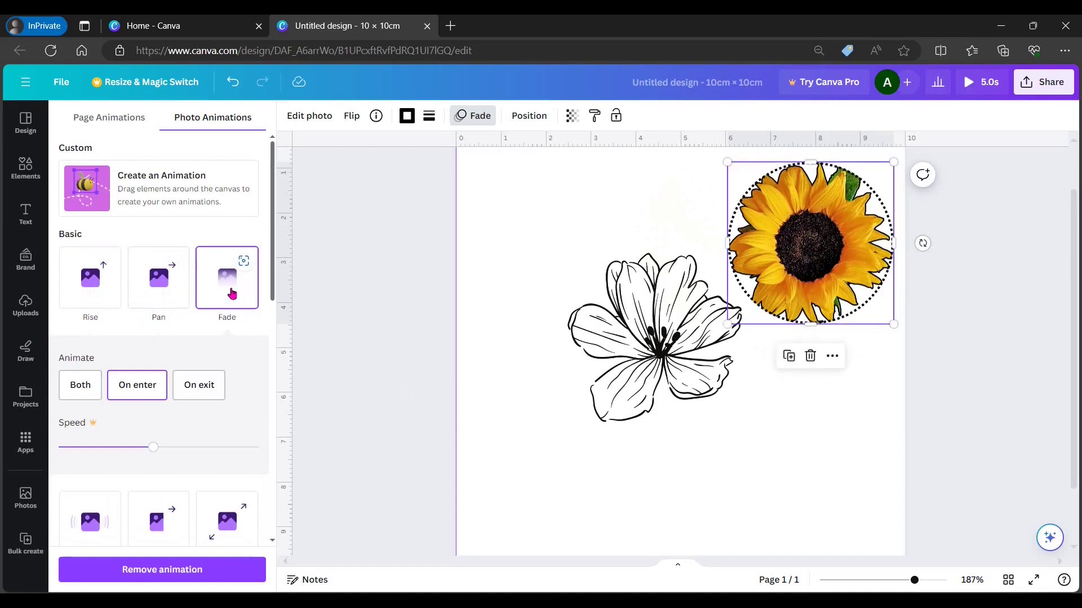
Step: Try the Pop and Wipe animations on the sunflower, and apply Pan again
scroll(192, 471, "down", 2)
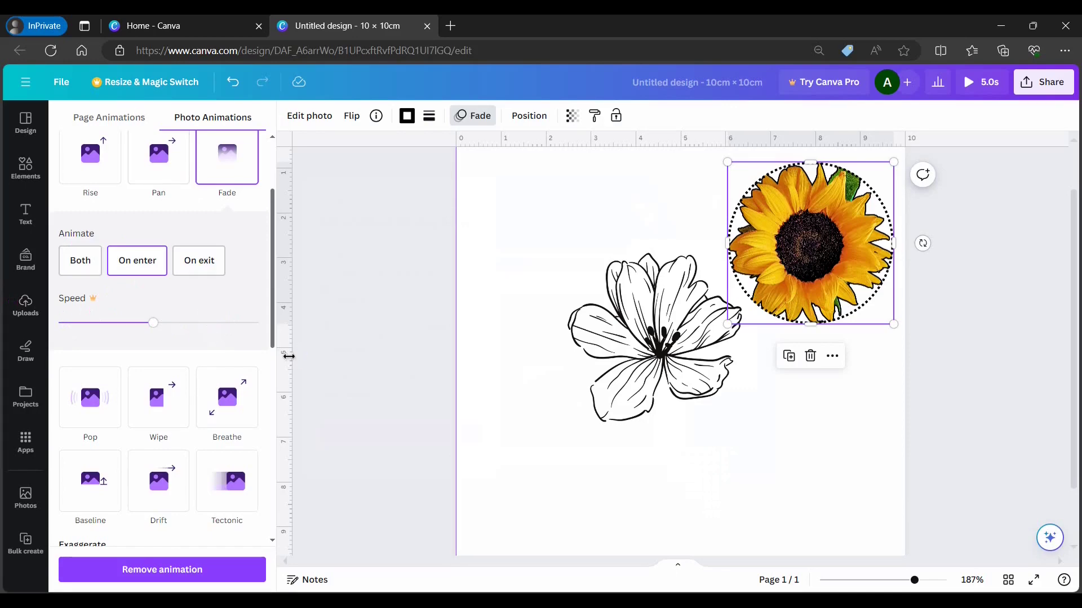
scroll(163, 338, "down", 2)
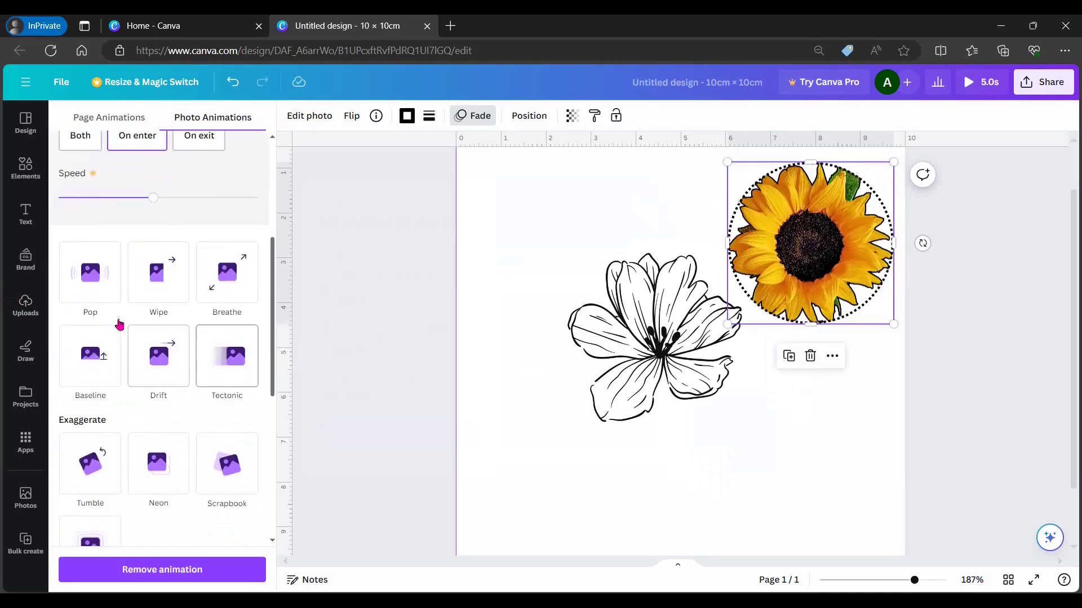
left_click(95, 289)
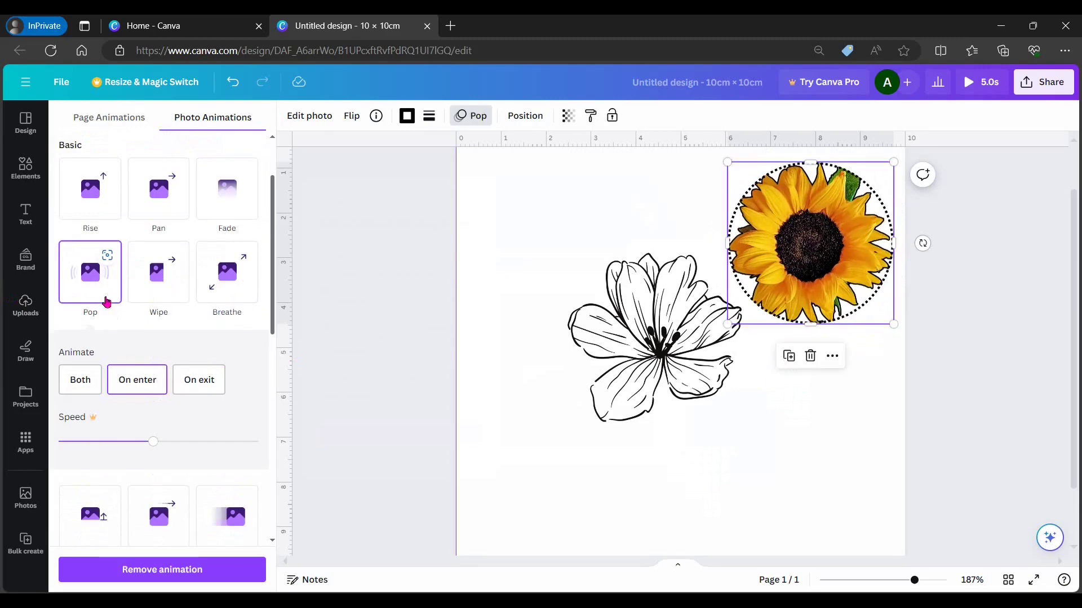
left_click(166, 277)
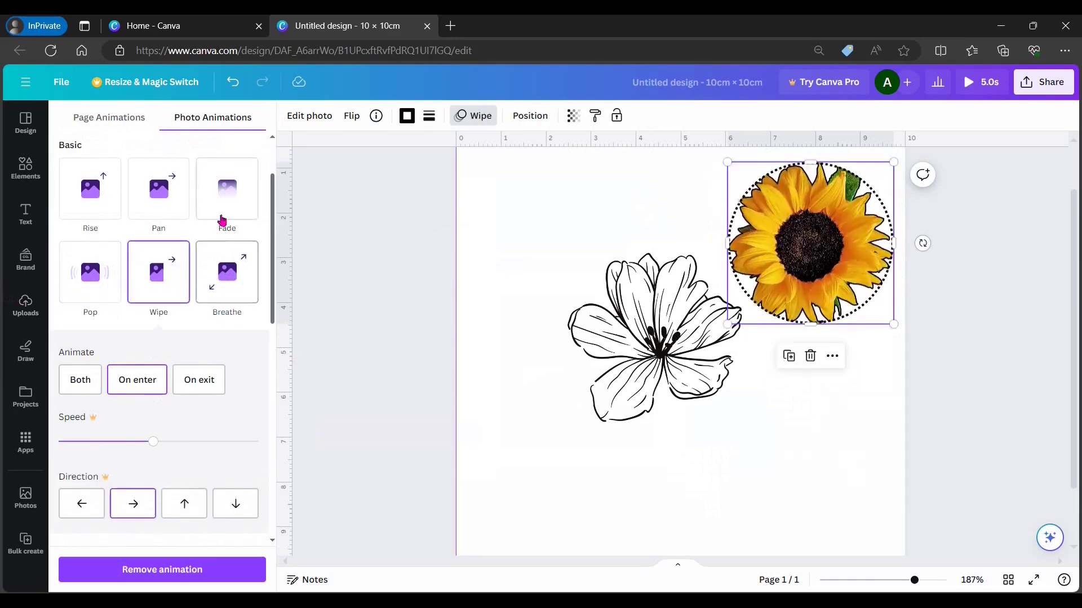
left_click(156, 203)
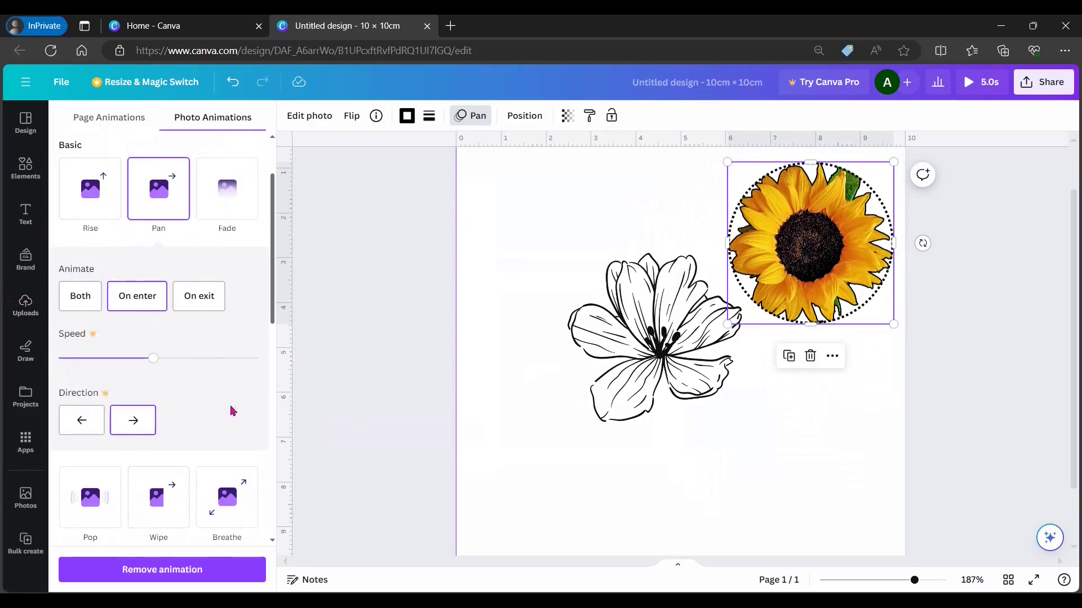
Step: Try the Photo Rise and Photo Zoom movements on the sunflower, undo the zoom and remove the animation
scroll(176, 419, "down", 4)
scroll(176, 418, "down", 6)
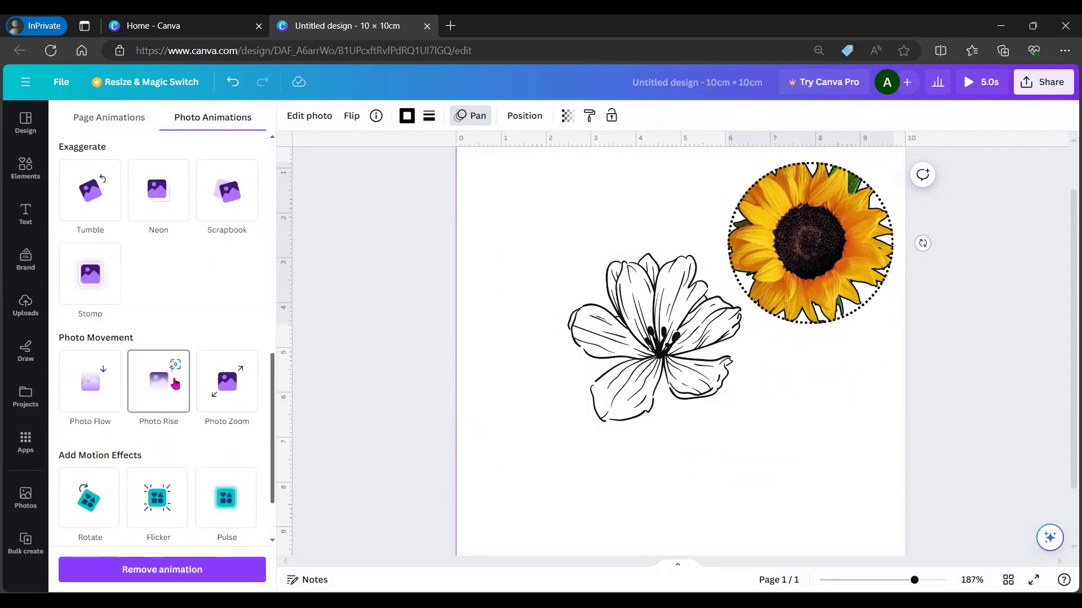
left_click(171, 389)
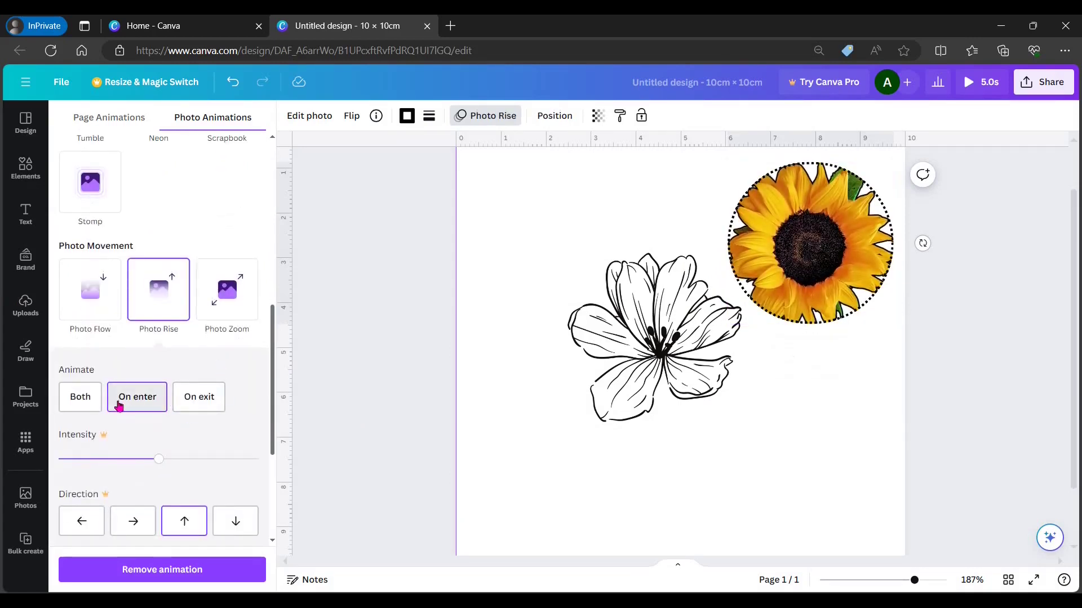
left_click(225, 307)
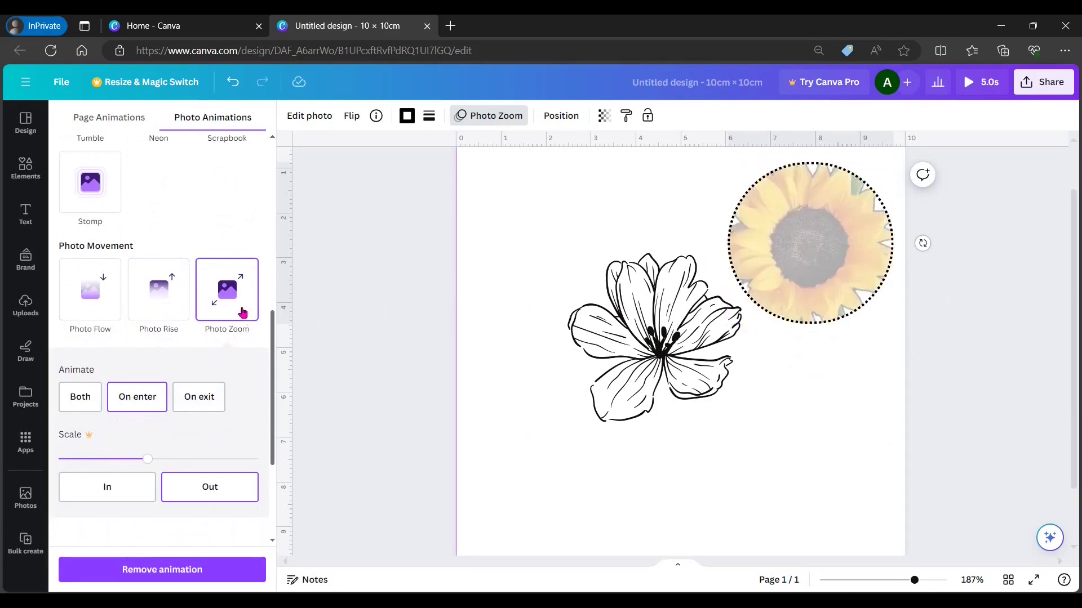
scroll(214, 310, "down", 3)
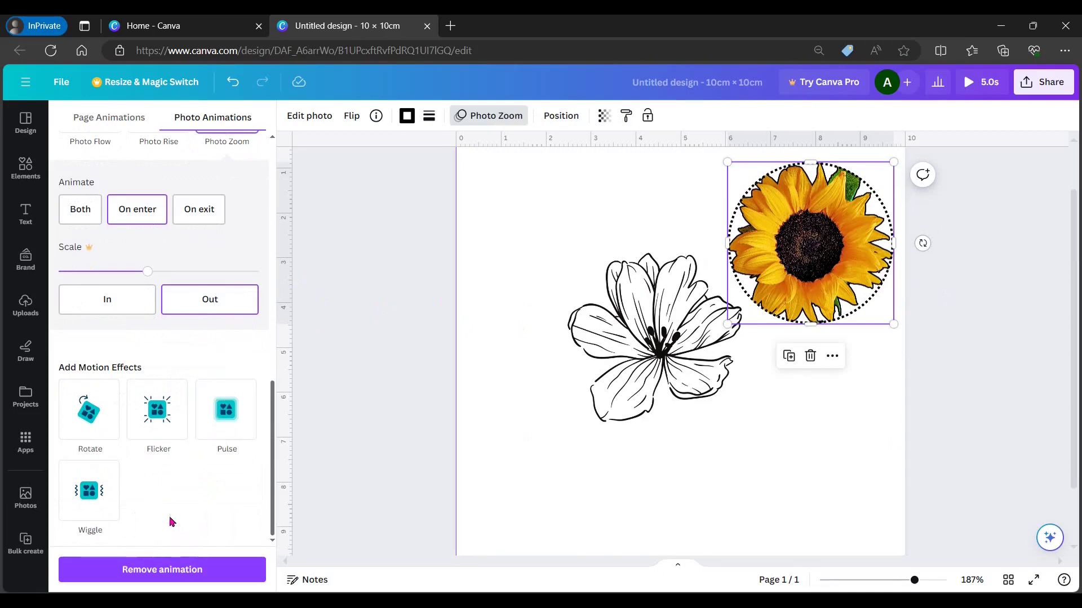
key("ctrl+z")
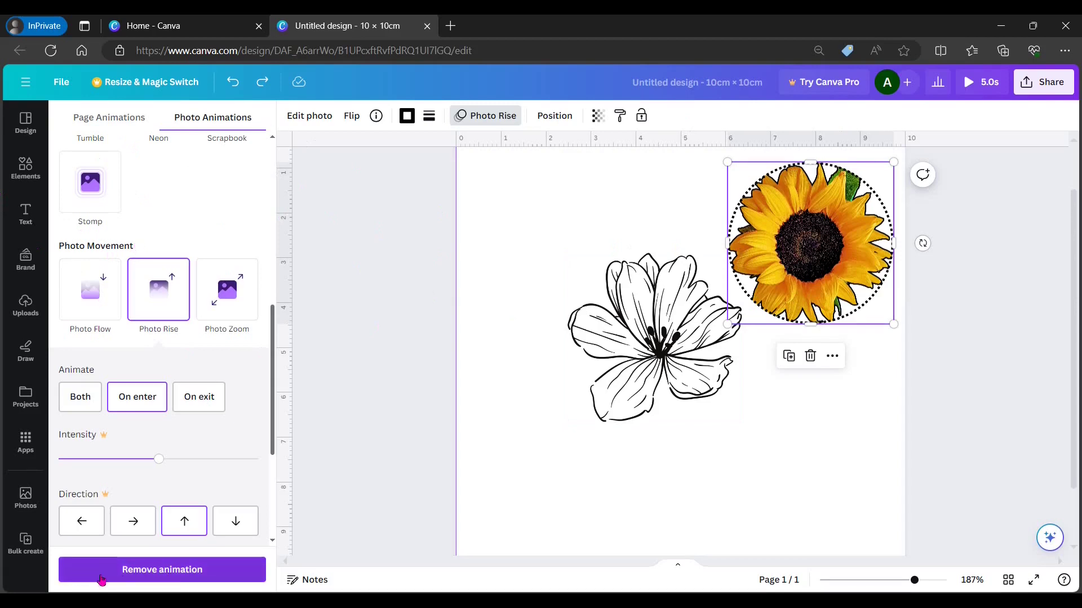
left_click(130, 577)
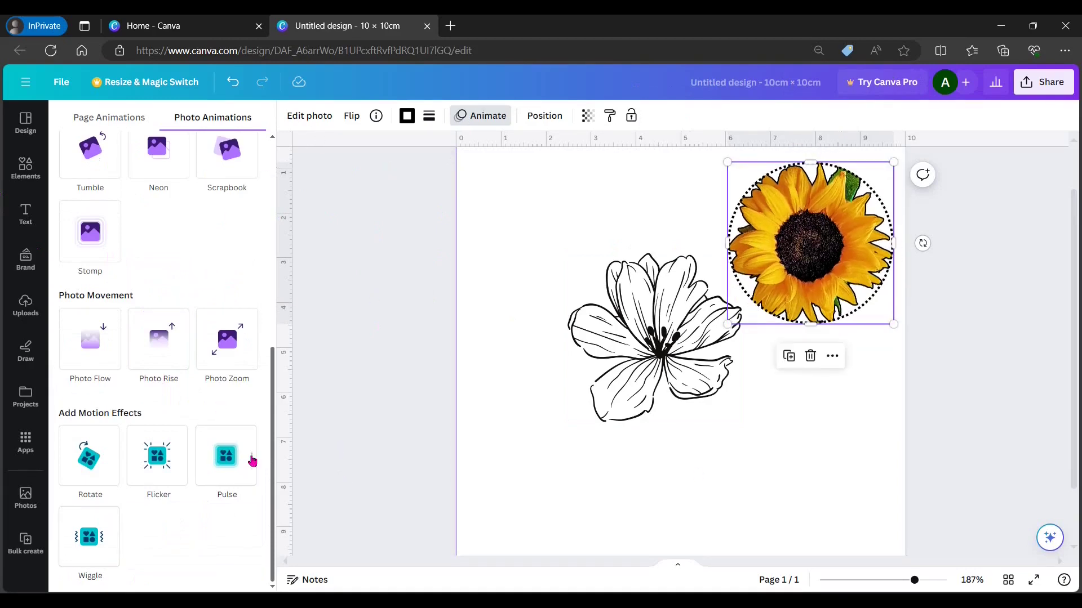
Step: Add the Wiggle, Flicker, Rotate and Pulse motion effects to the sunflower photo
left_click(246, 461)
left_click(90, 543)
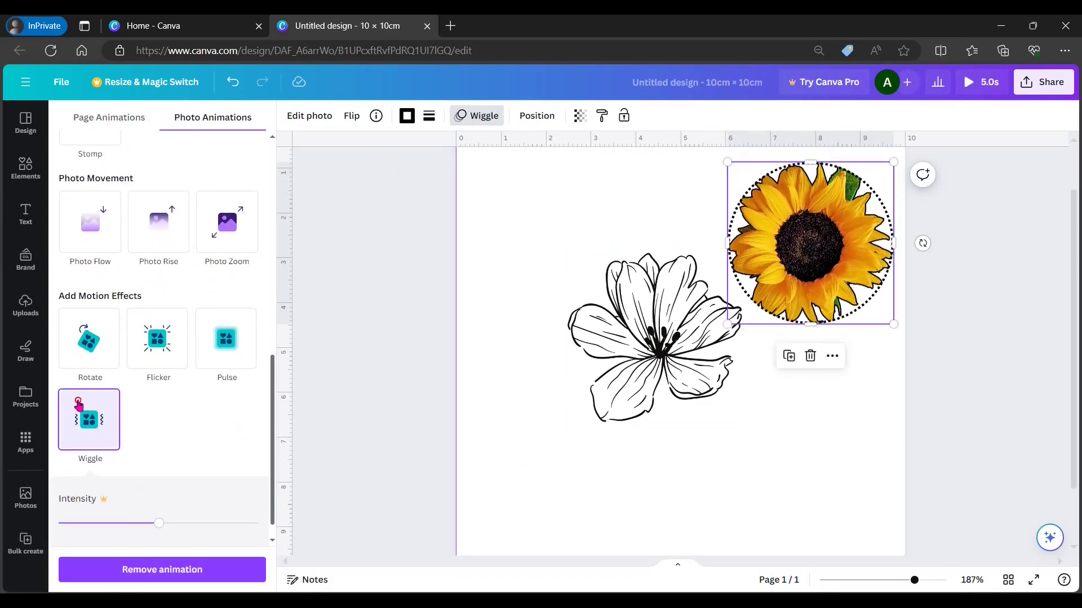
left_click(141, 363)
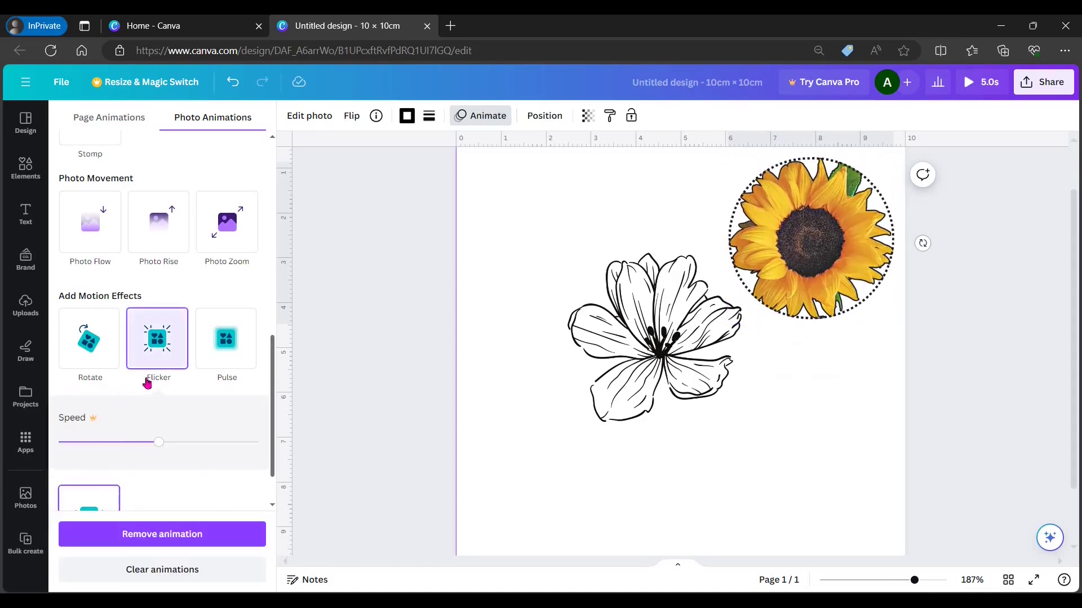
left_click(118, 352)
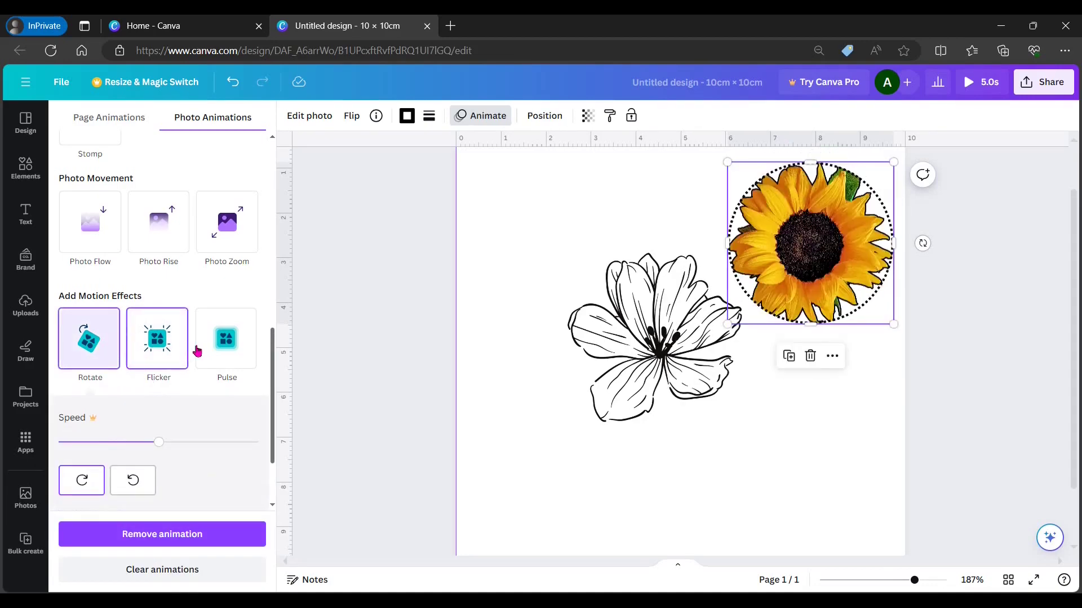
left_click(239, 349)
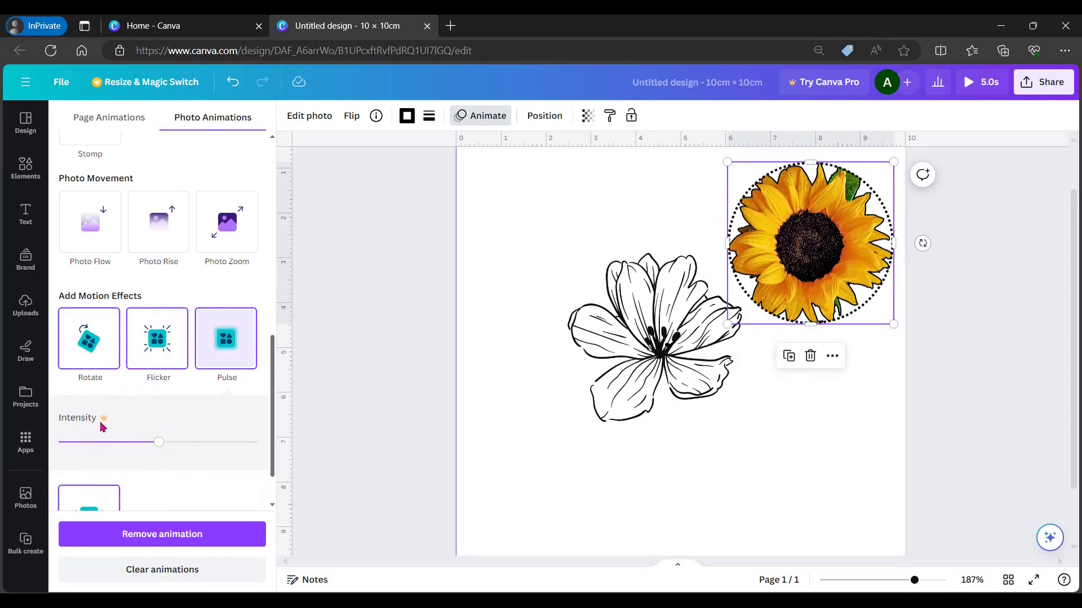
scroll(141, 417, "up", 6)
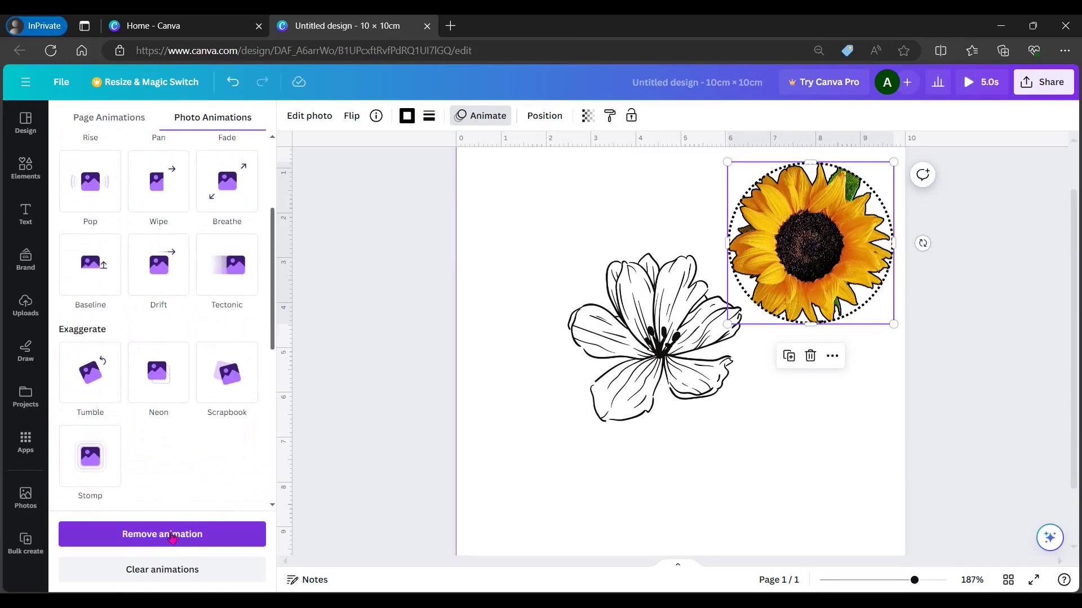
Step: Remove the sunflower's animation and align the photo to the top of the page
left_click(172, 538)
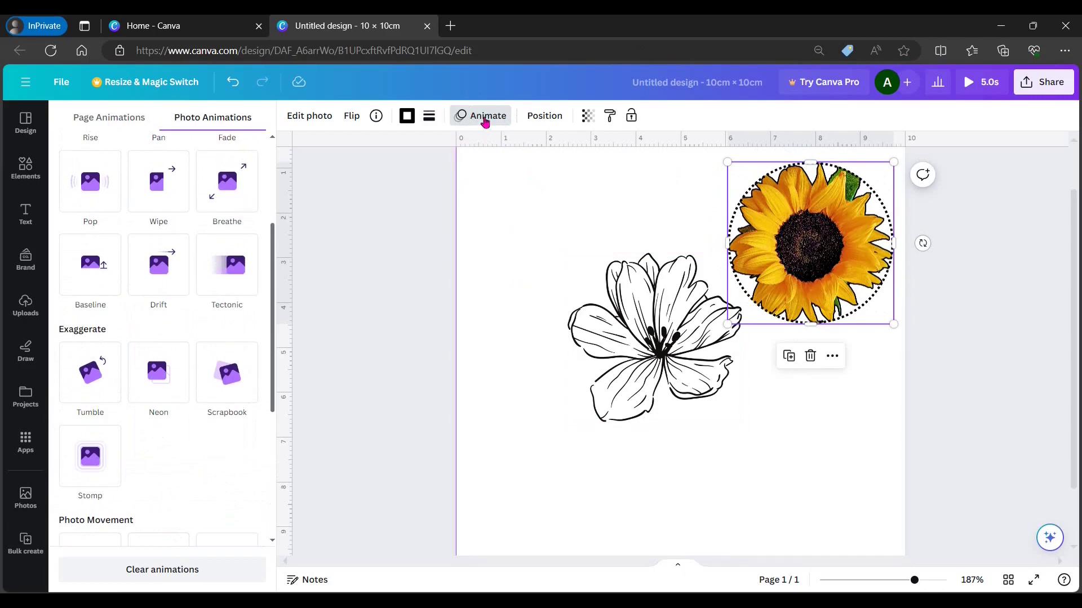
left_click(538, 118)
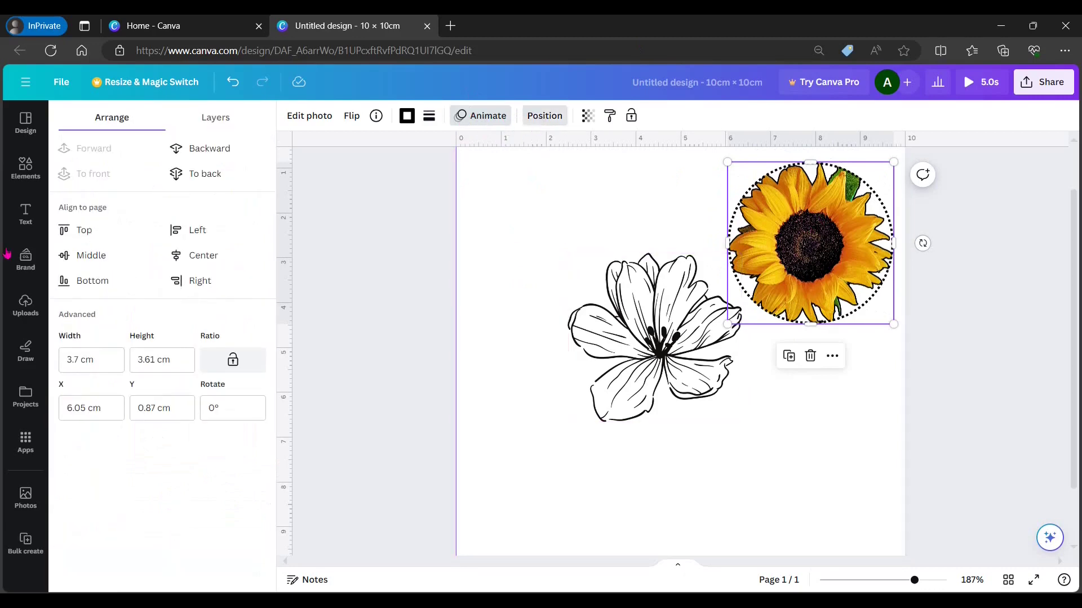
left_click(79, 236)
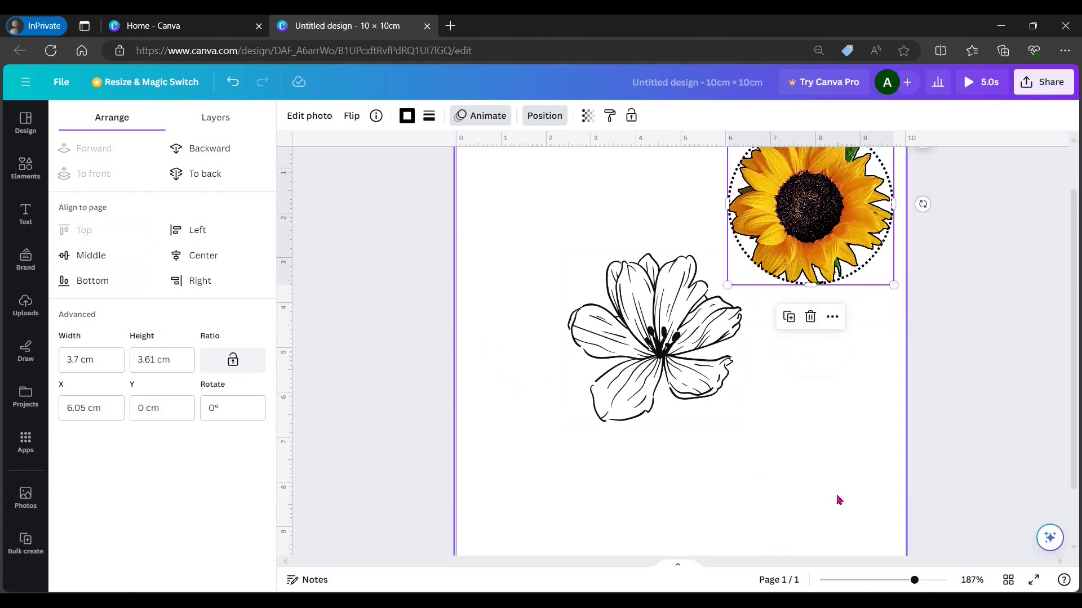
Step: Try the center, middle, bottom, right and left page alignments on the sunflower photo
scroll(842, 485, "down", 2)
scroll(843, 483, "down", 2)
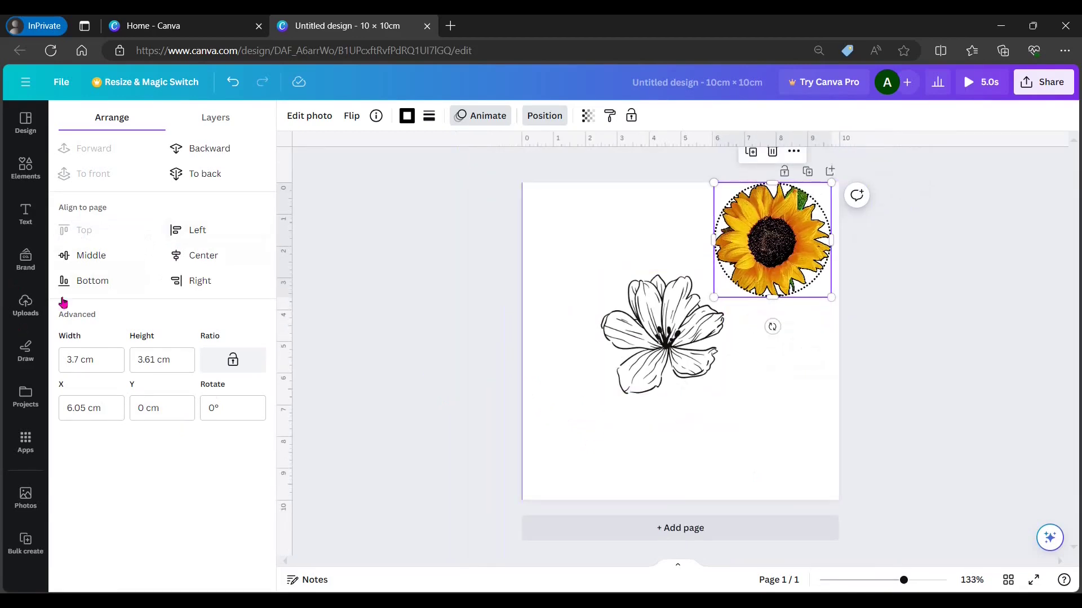
left_click(194, 254)
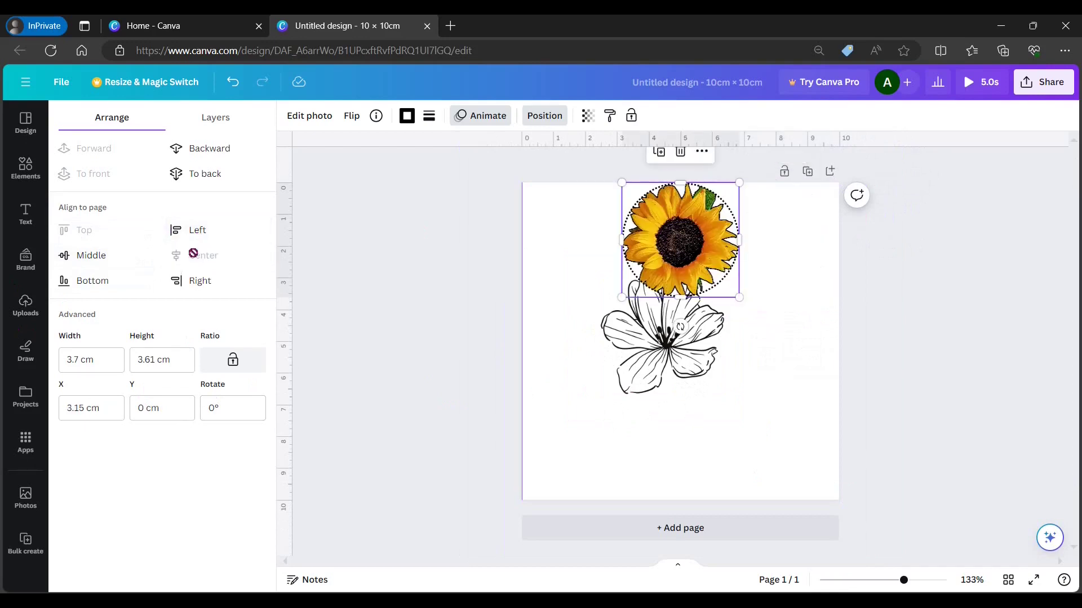
left_click(85, 254)
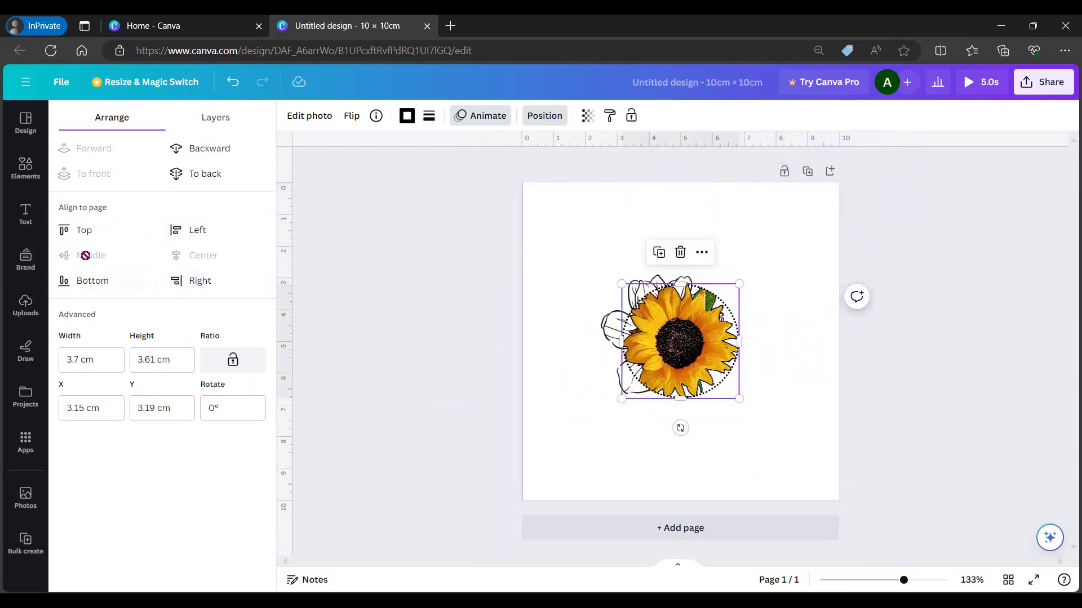
left_click(86, 282)
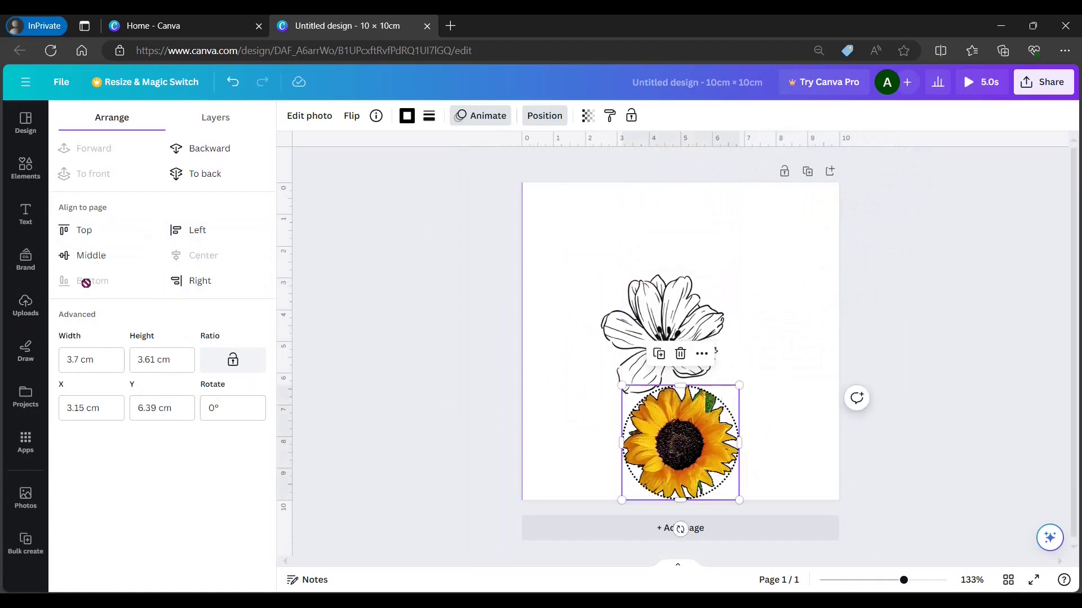
left_click(199, 279)
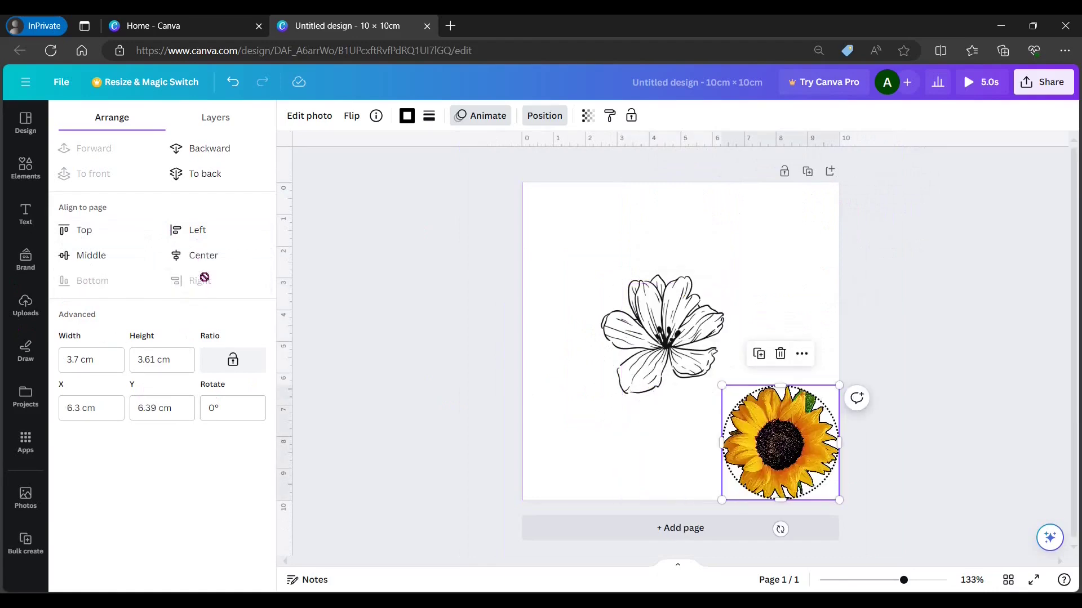
left_click(199, 229)
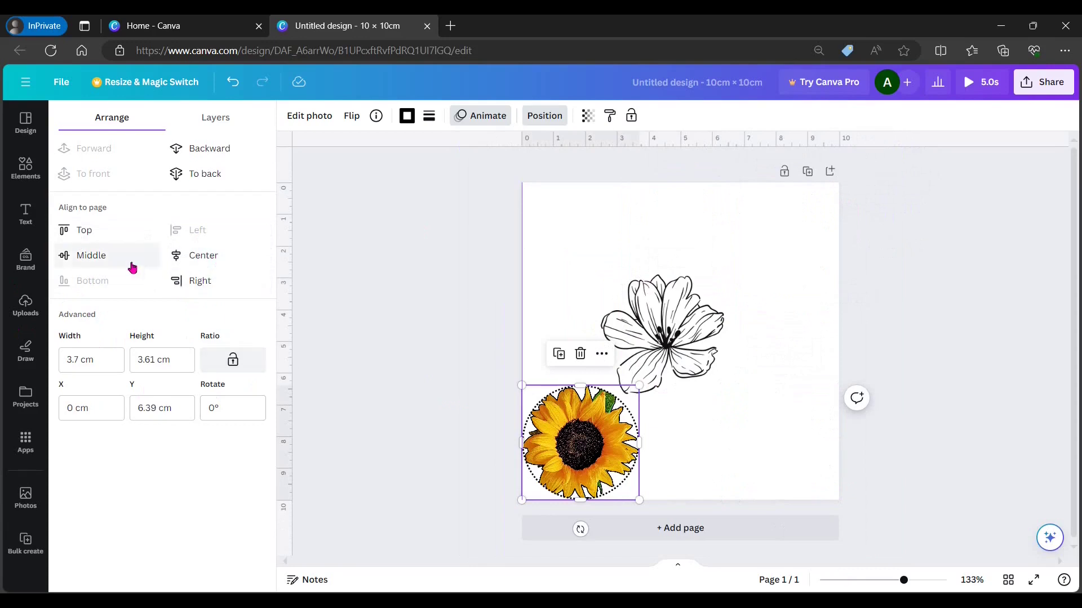
Step: Move the line-art flower to about X 5.8 cm, Y 0.2 cm, and select the background in the layer list
left_click_drag(687, 329, 793, 245)
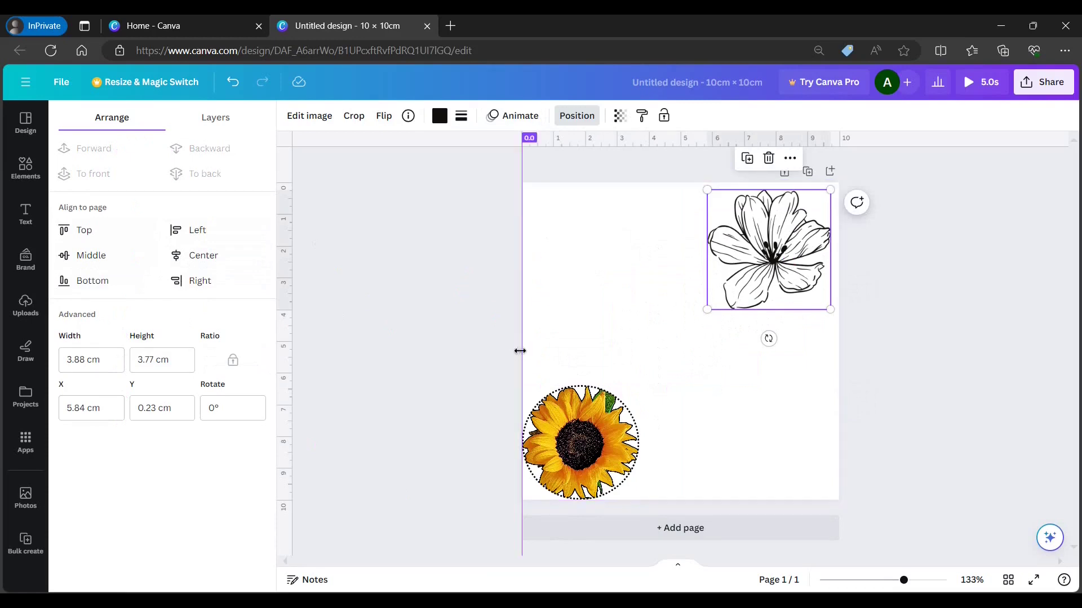
left_click(224, 124)
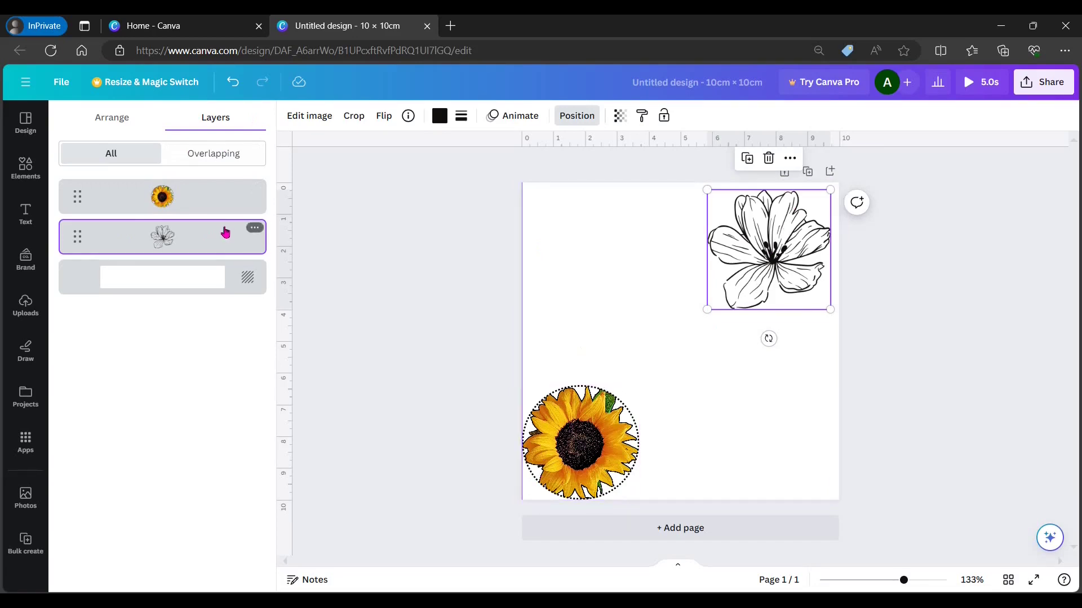
left_click(247, 287)
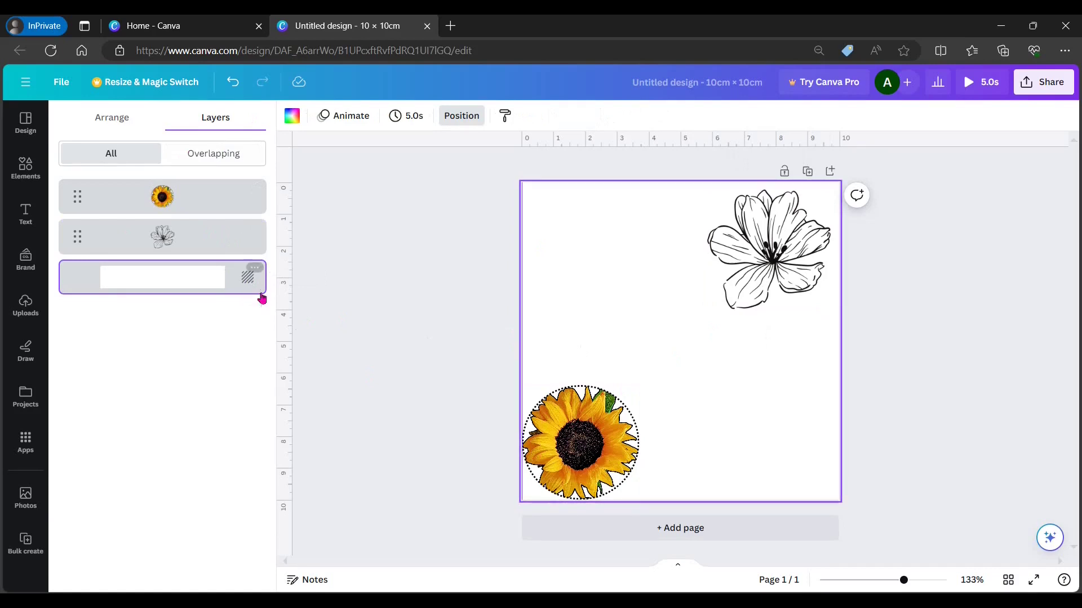
Step: Bring the two flowers together near the page's center and place the sunflower's layer below the line-art flower
left_click_drag(581, 447, 685, 335)
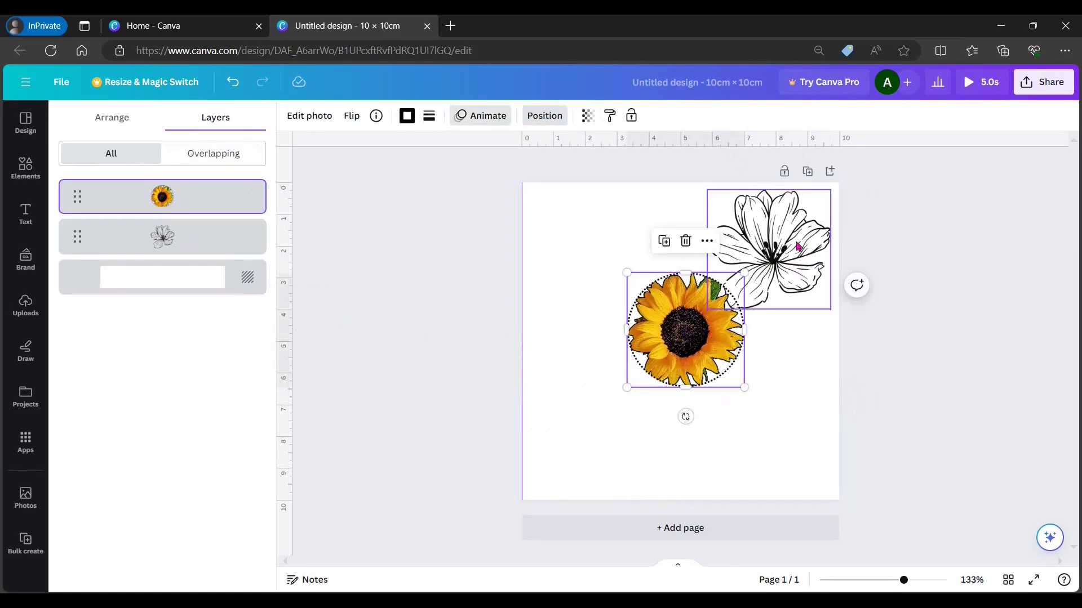
left_click_drag(797, 243, 772, 289)
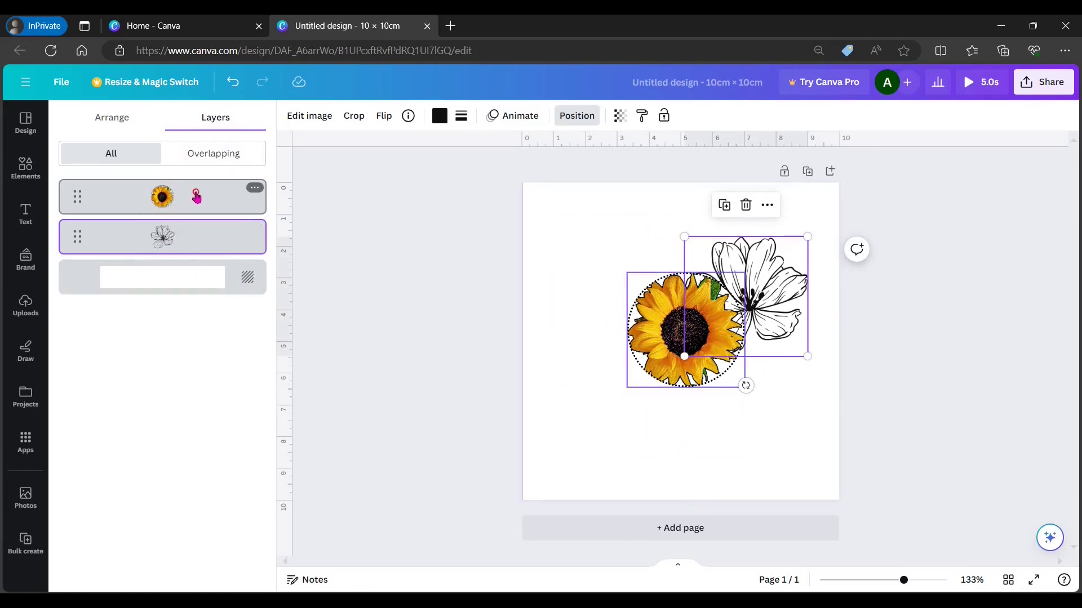
left_click_drag(195, 198, 204, 258)
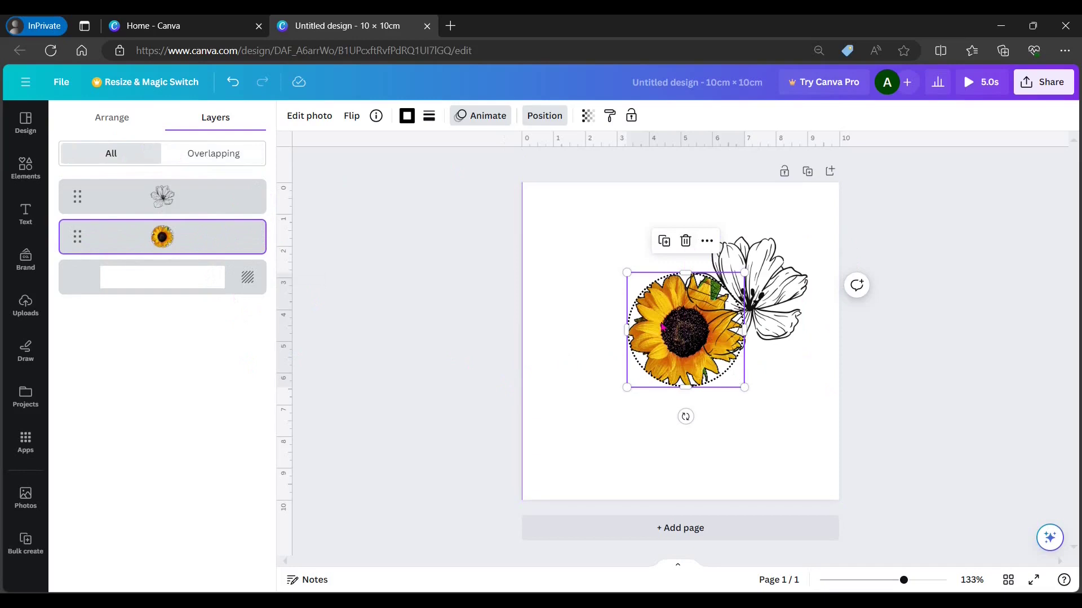
left_click_drag(669, 330, 629, 342)
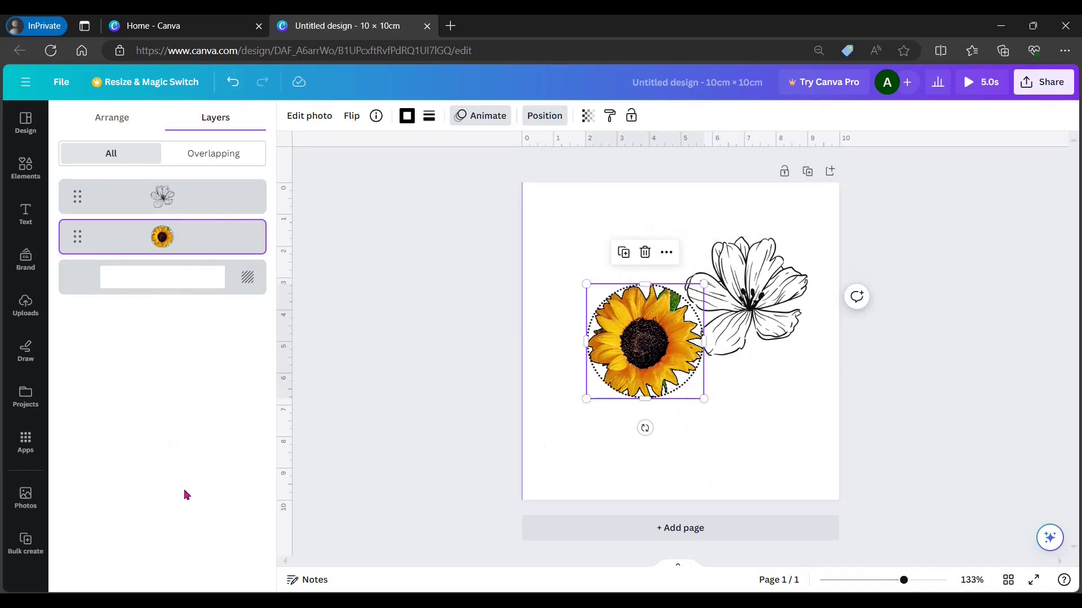
Step: Try transparency values of 0 and about 42 on the sunflower and restore it to 100
left_click(588, 117)
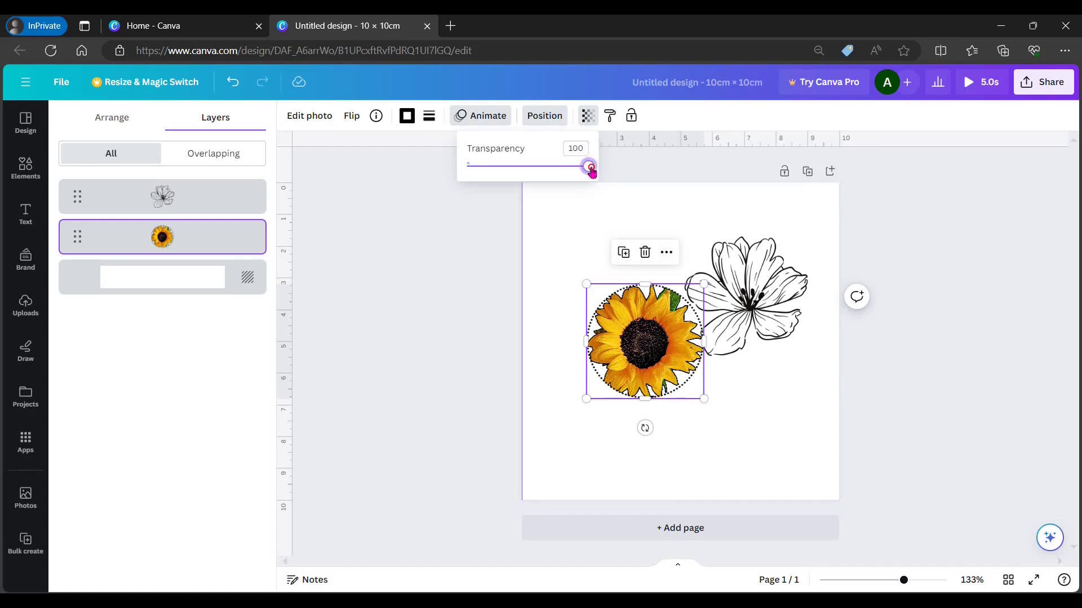
left_click_drag(589, 169, 446, 169)
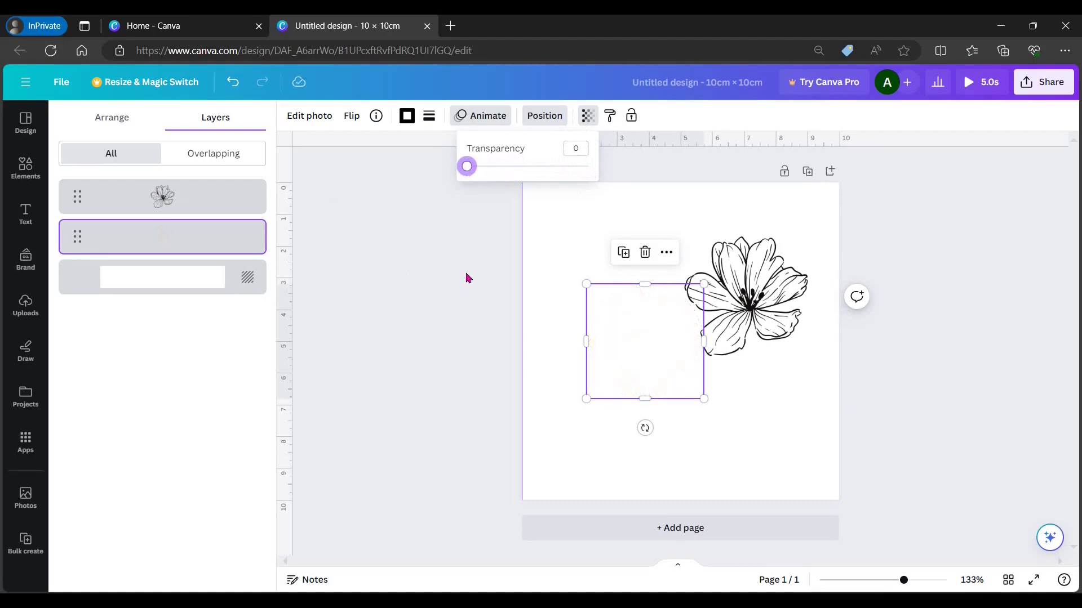
left_click_drag(466, 173, 516, 193)
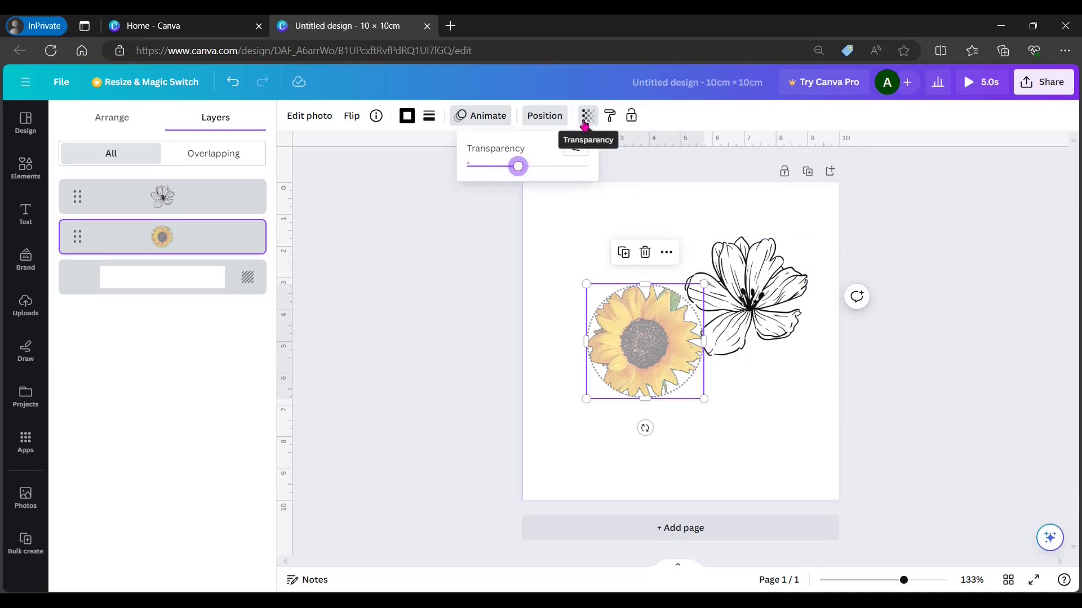
left_click_drag(520, 166, 590, 167)
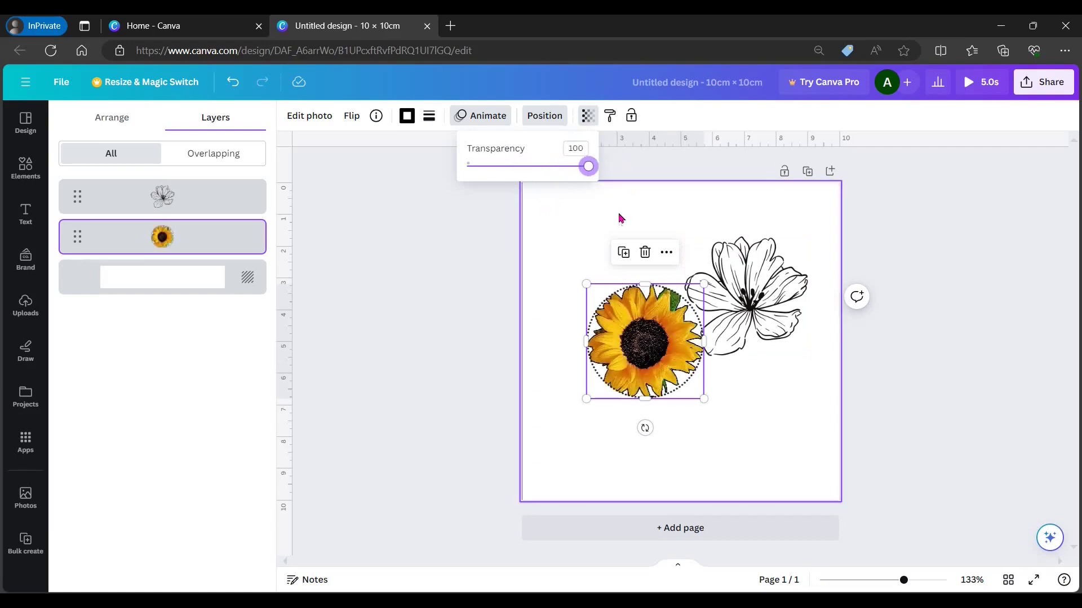
Step: Copy the sunflower's style, with its round dotted border, onto the line-art flower
left_click(613, 121)
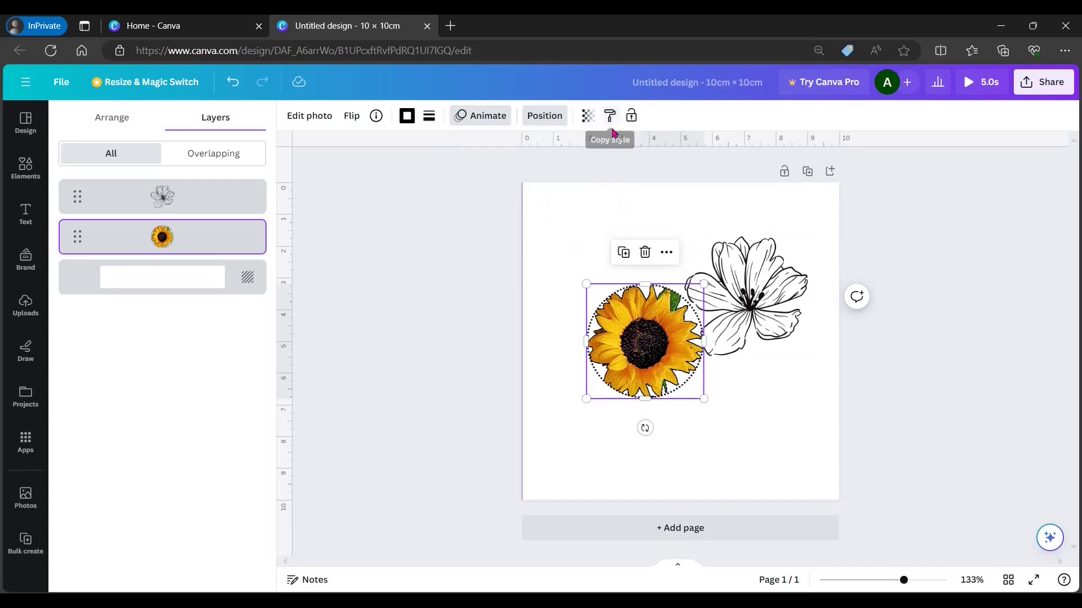
left_click(612, 121)
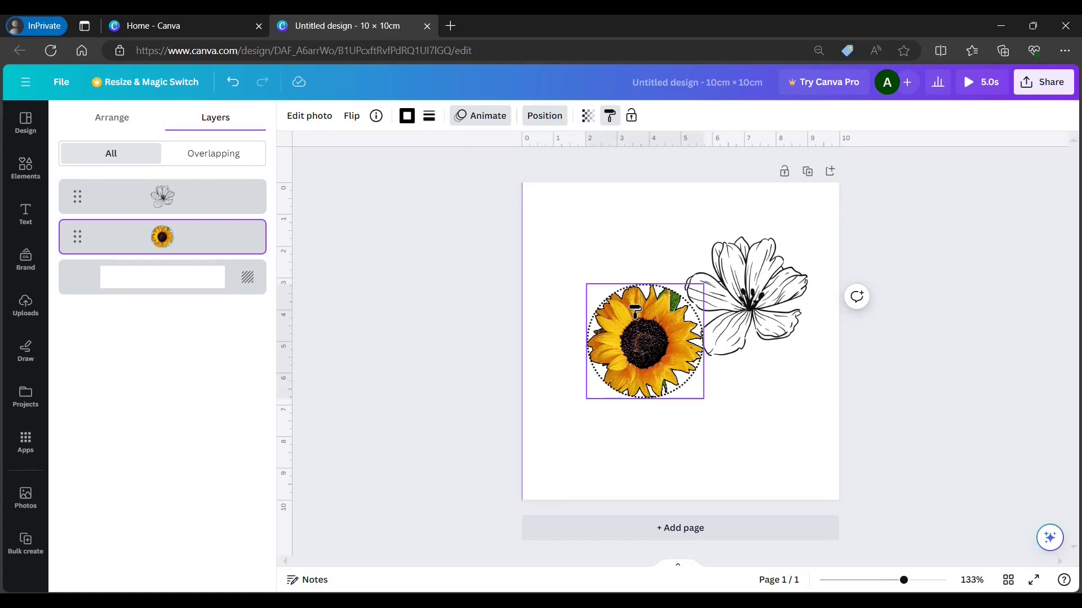
left_click(756, 262)
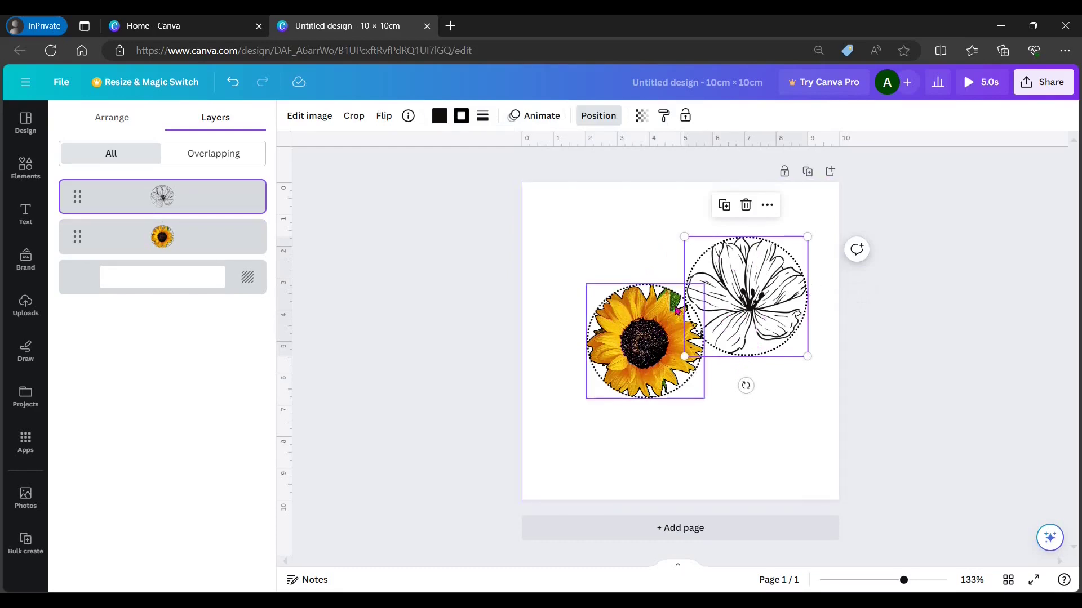
Step: Set the sunflower's border color to the solid dark violet from the default colors
right_click(602, 345)
left_click(600, 345)
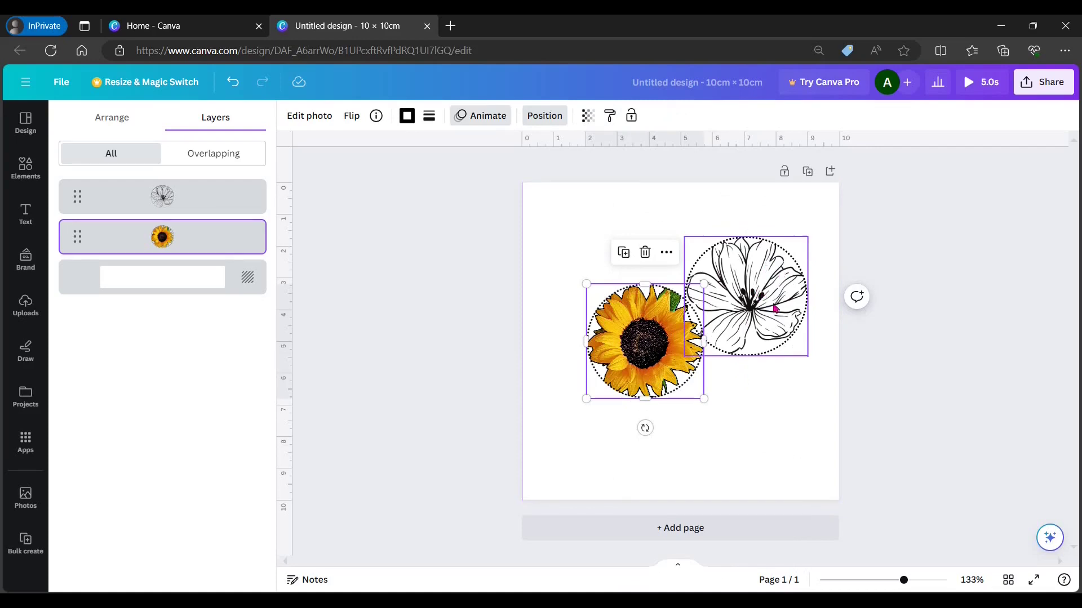
left_click(648, 380)
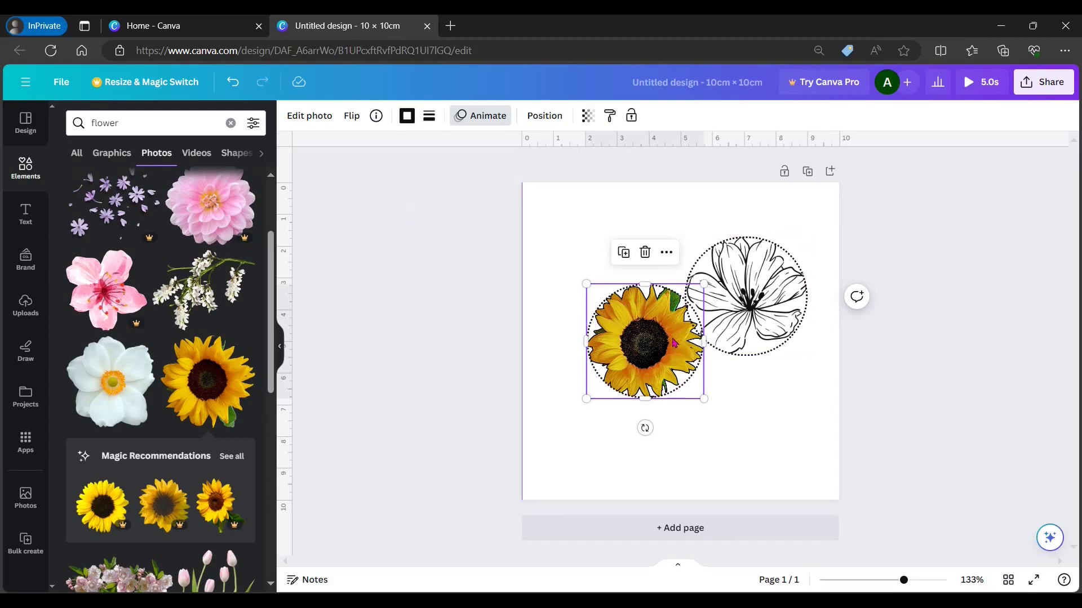
left_click(407, 117)
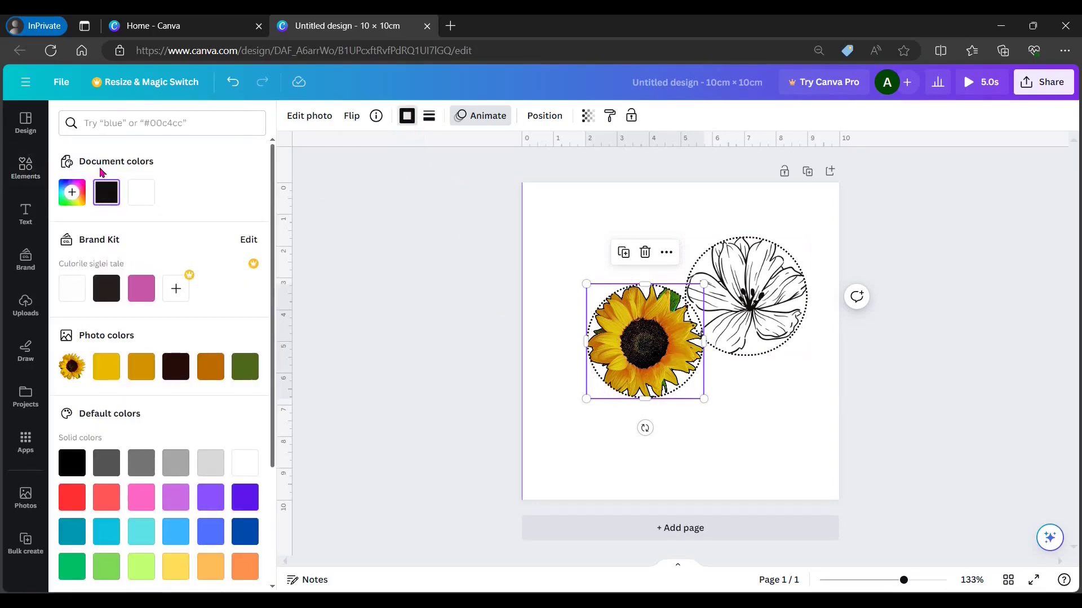
scroll(133, 355, "down", 3)
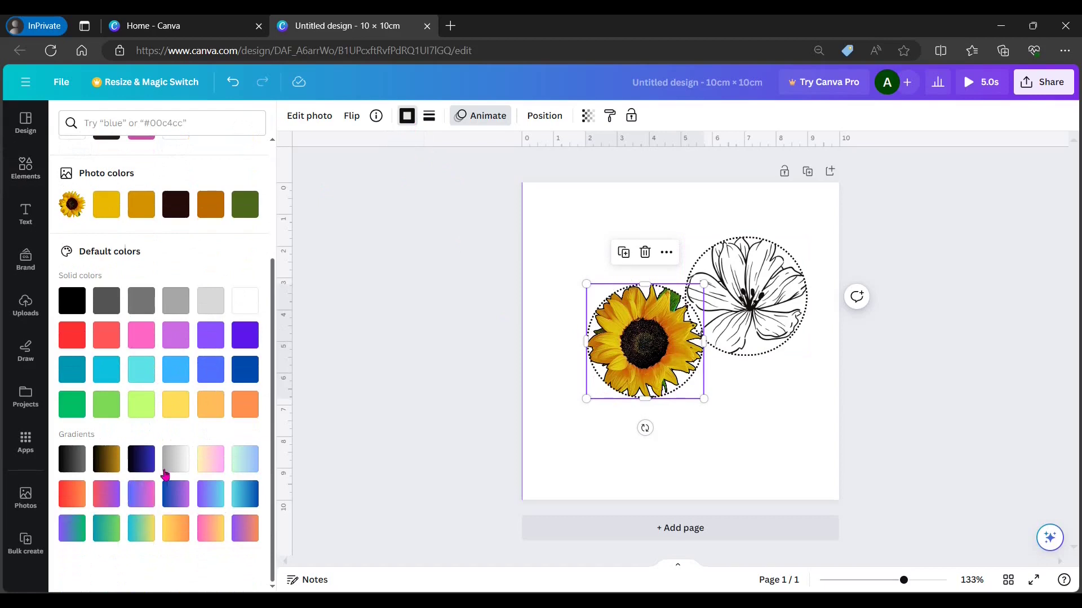
left_click(240, 337)
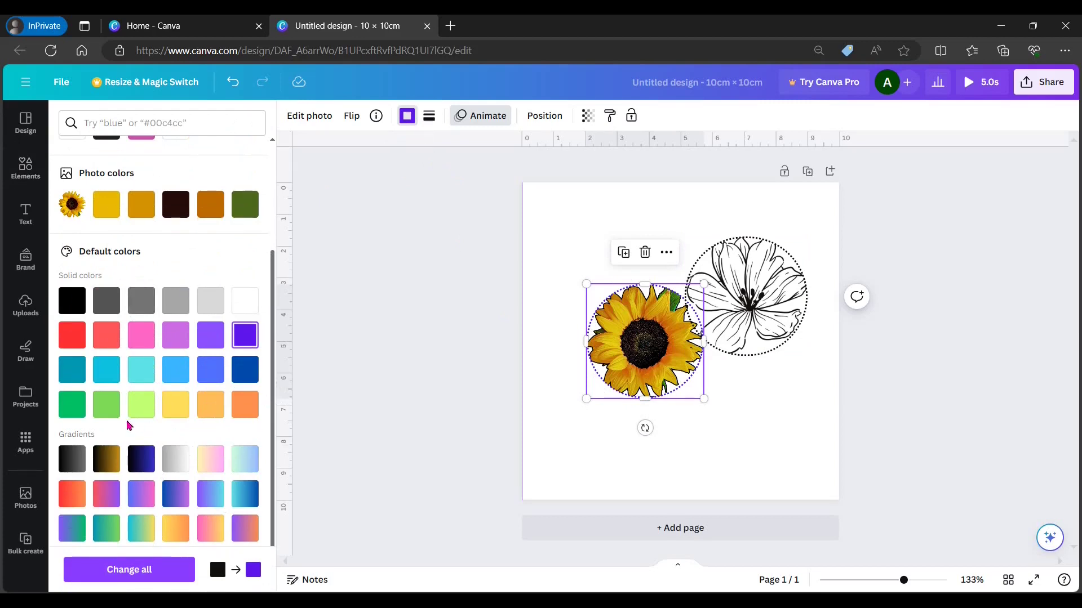
Step: Try the pale yellow-to-pink gradient on the sunflower's border and restore the solid dark violet
scroll(129, 426, "down", 1)
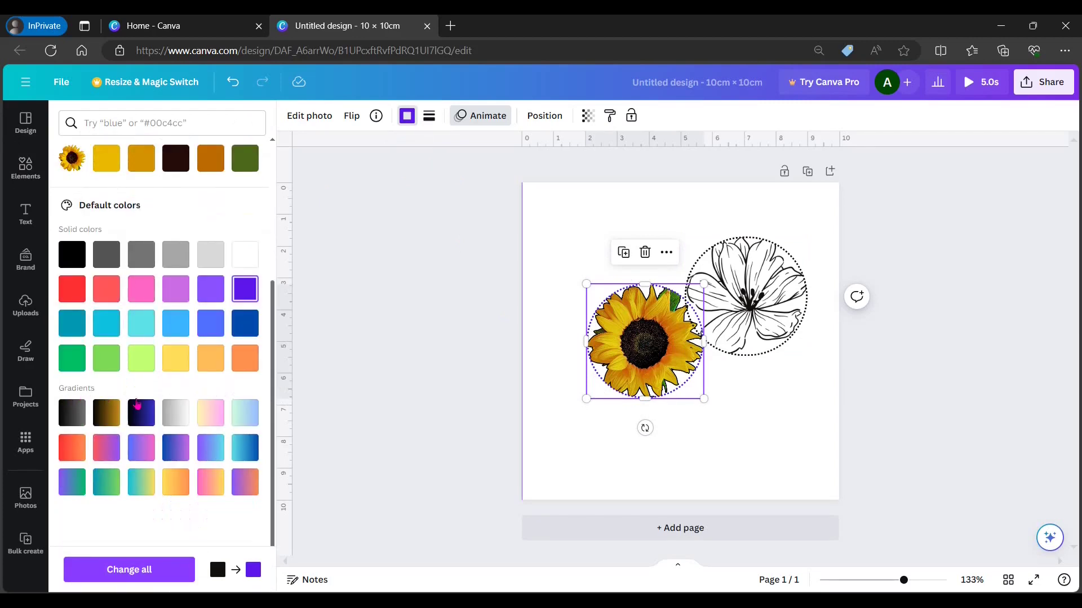
left_click(218, 415)
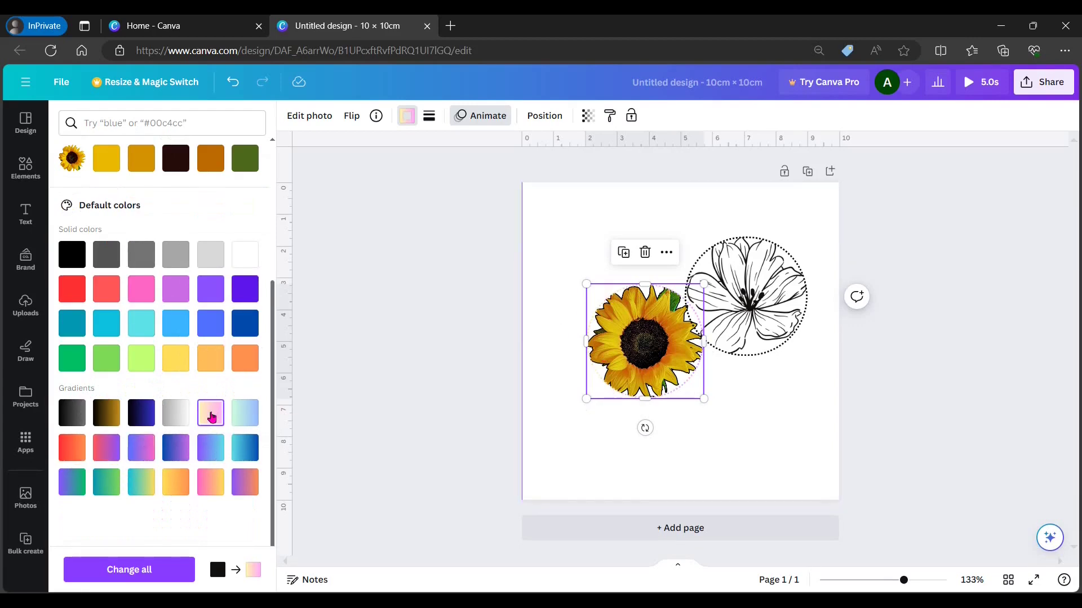
scroll(242, 379, "up", 4)
scroll(229, 478, "down", 4)
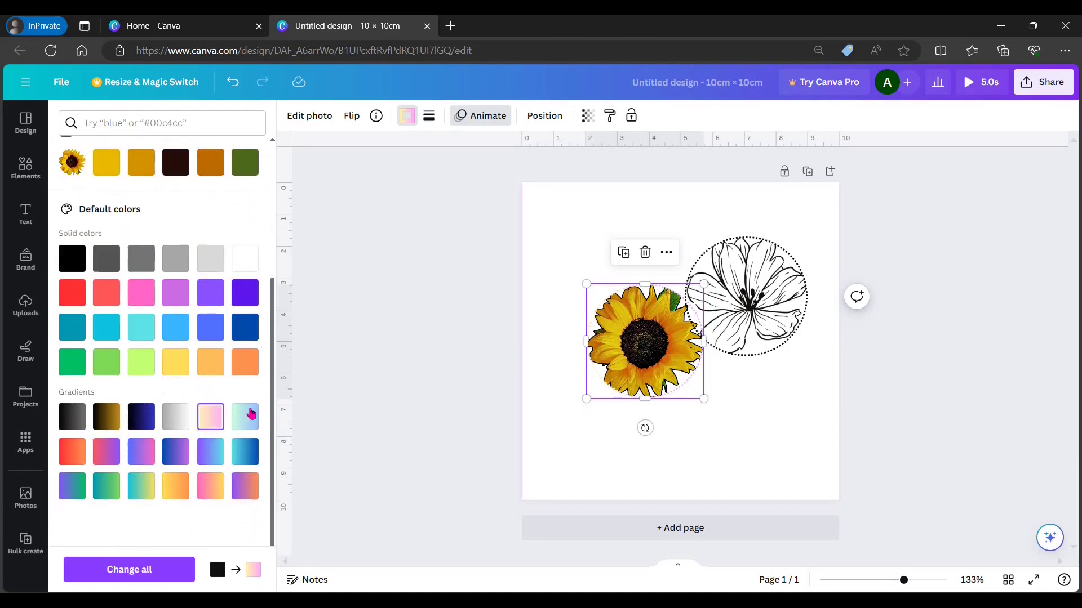
left_click(245, 289)
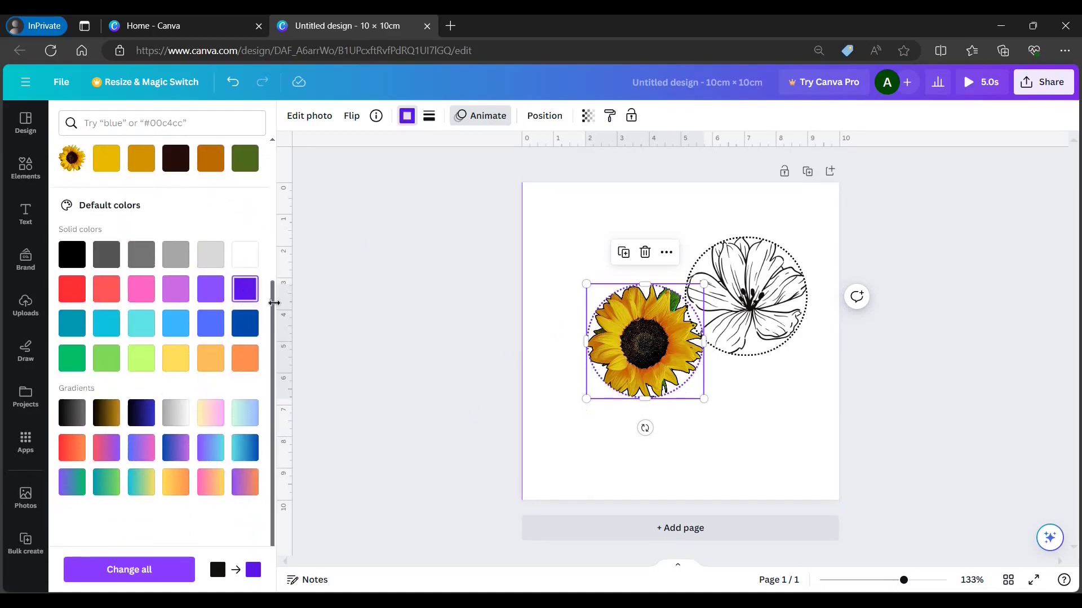
Step: Set the sunflower's border weight to 8 and its corner rounding to 39
left_click(429, 117)
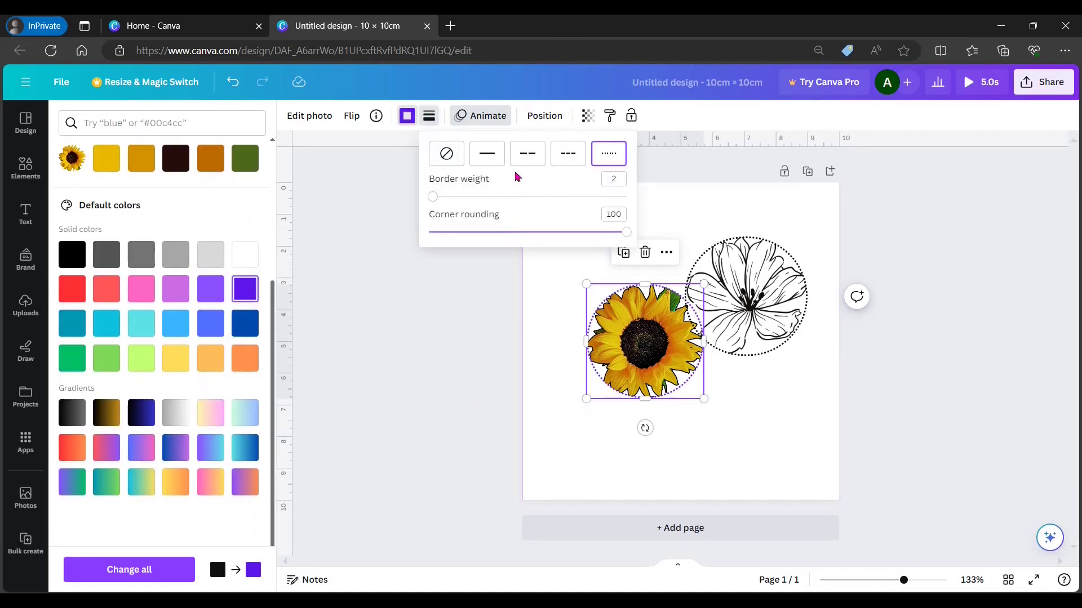
left_click_drag(433, 197, 445, 196)
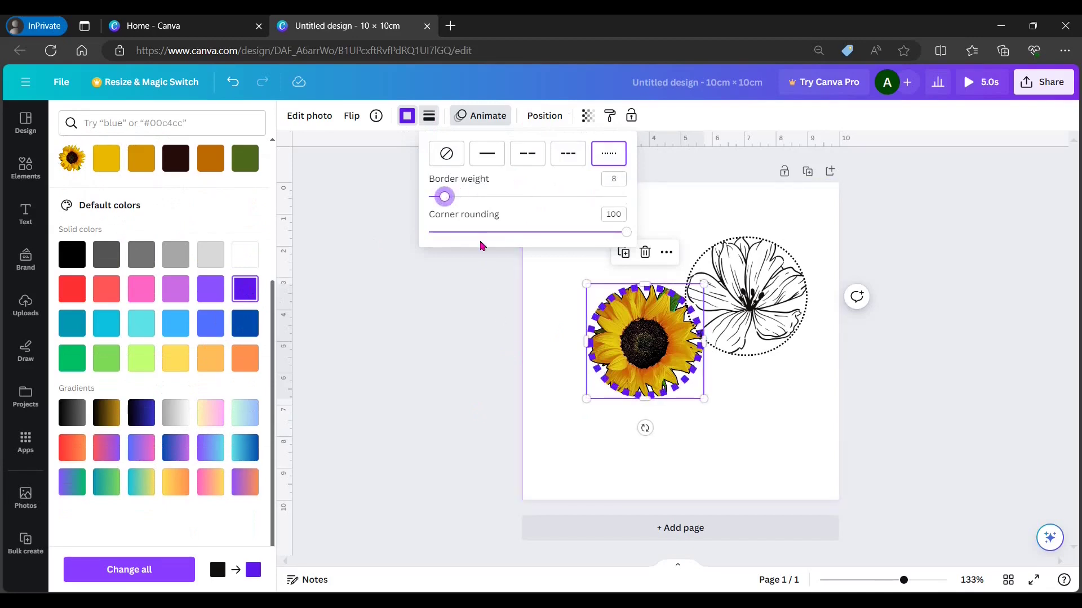
left_click_drag(627, 232, 506, 232)
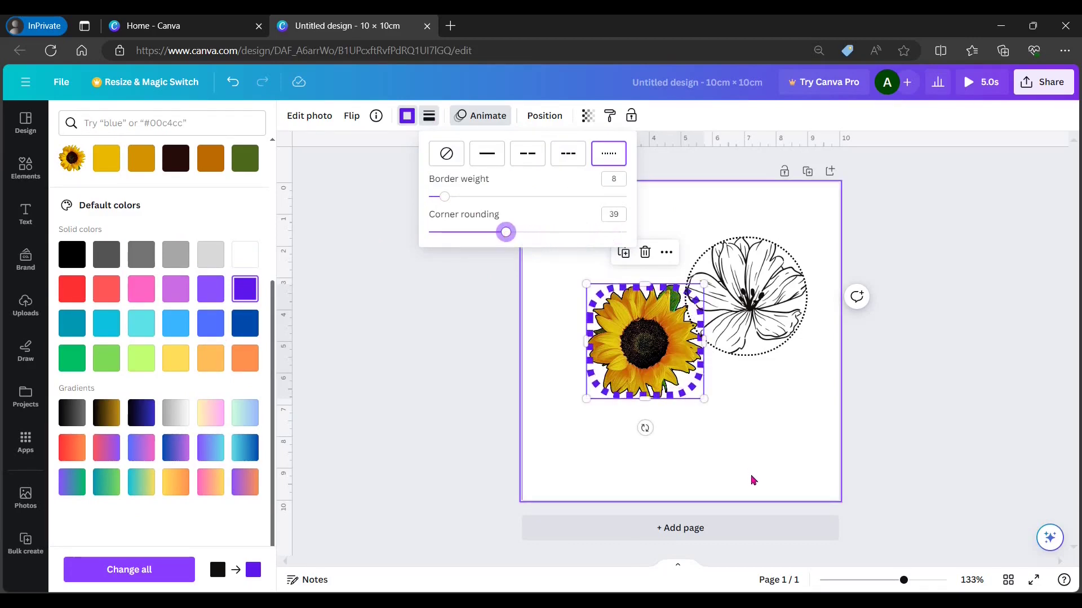
Step: Copy the sunflower's style, with its thick dotted violet border, onto the line-art flower and move that flower toward the page's upper-right corner
left_click(765, 466)
left_click(769, 459)
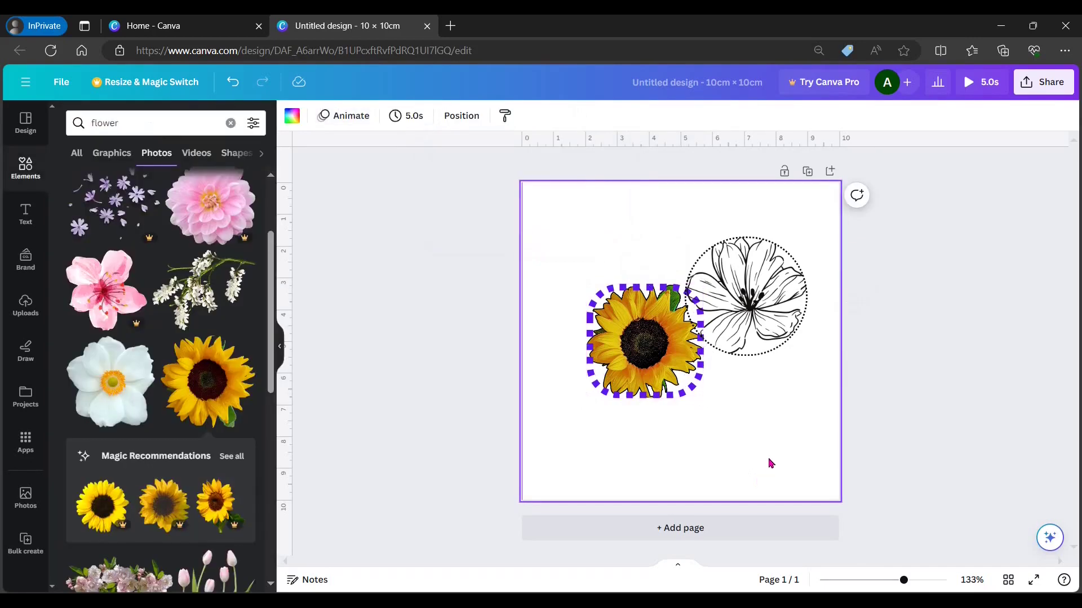
left_click(654, 327)
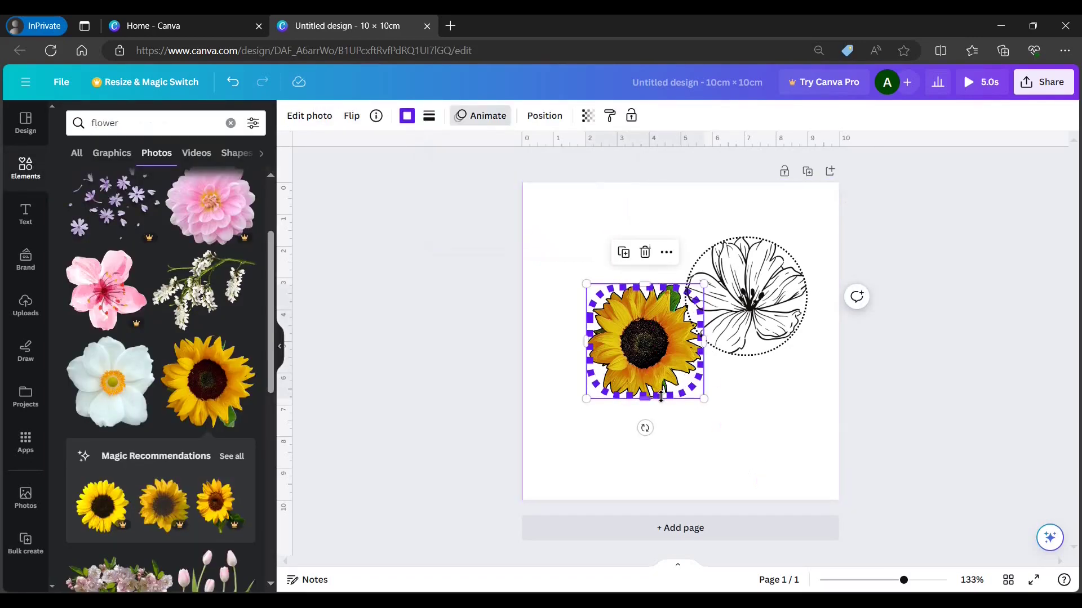
left_click(610, 119)
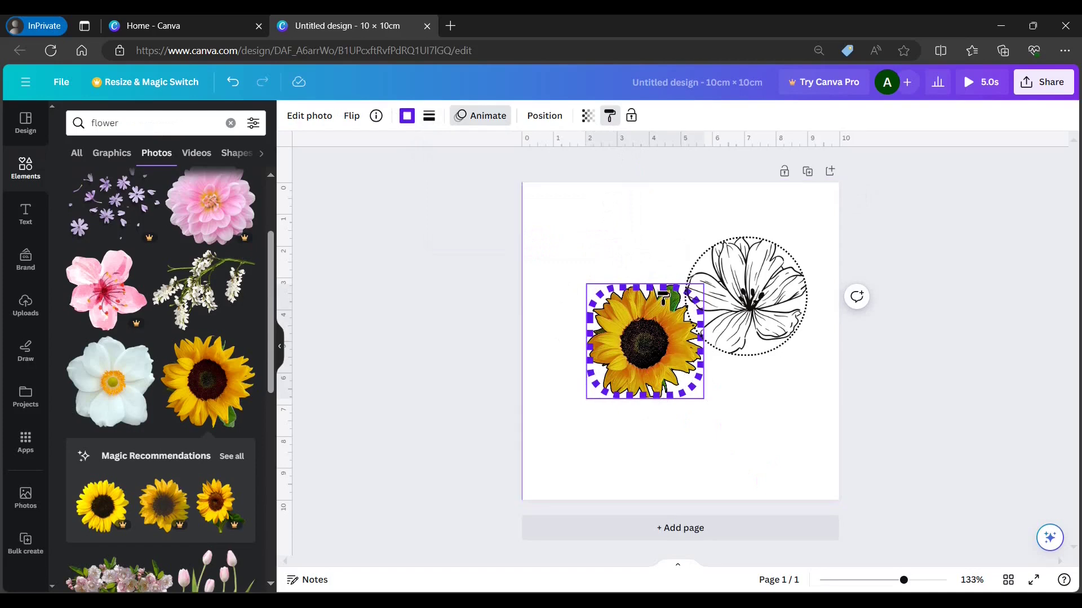
left_click(768, 257)
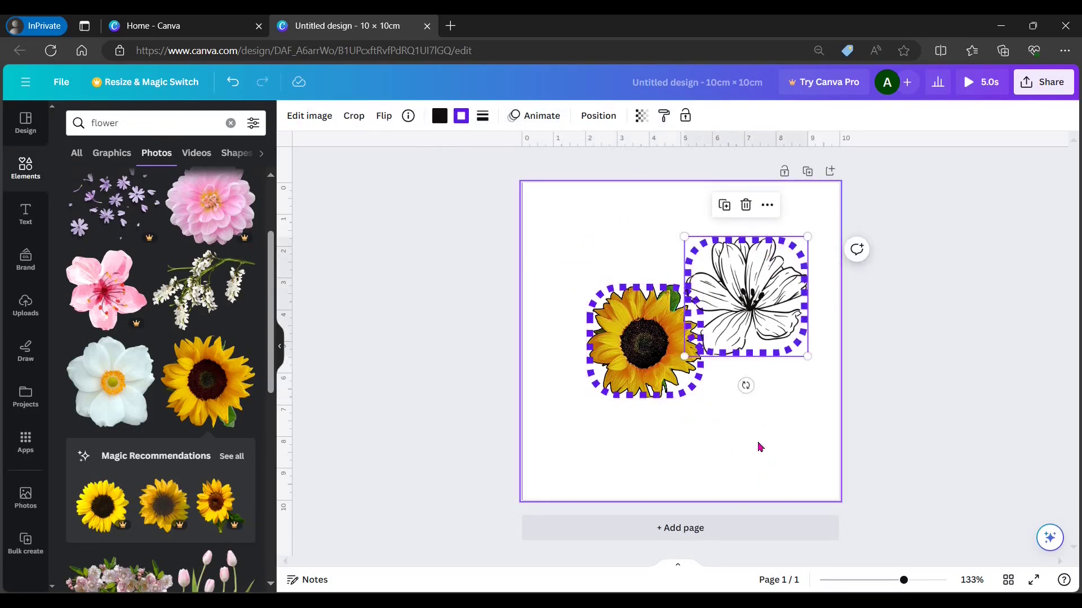
left_click_drag(782, 355, 795, 312)
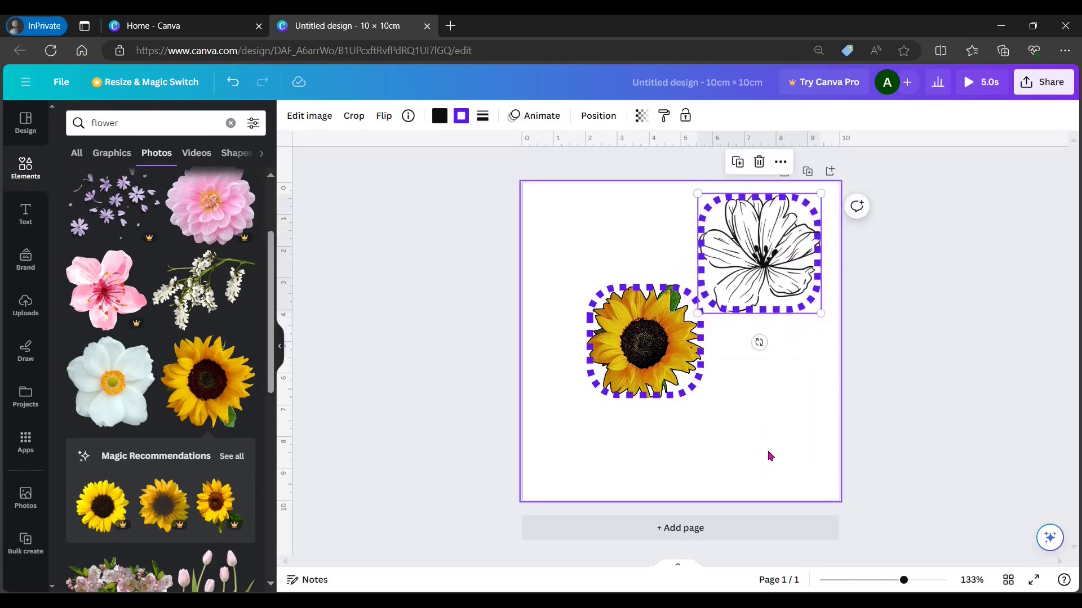
Step: Try the blue-to-purple, pale yellow-to-pink and black-to-gold gradients on the sunflower's border
left_click(440, 115)
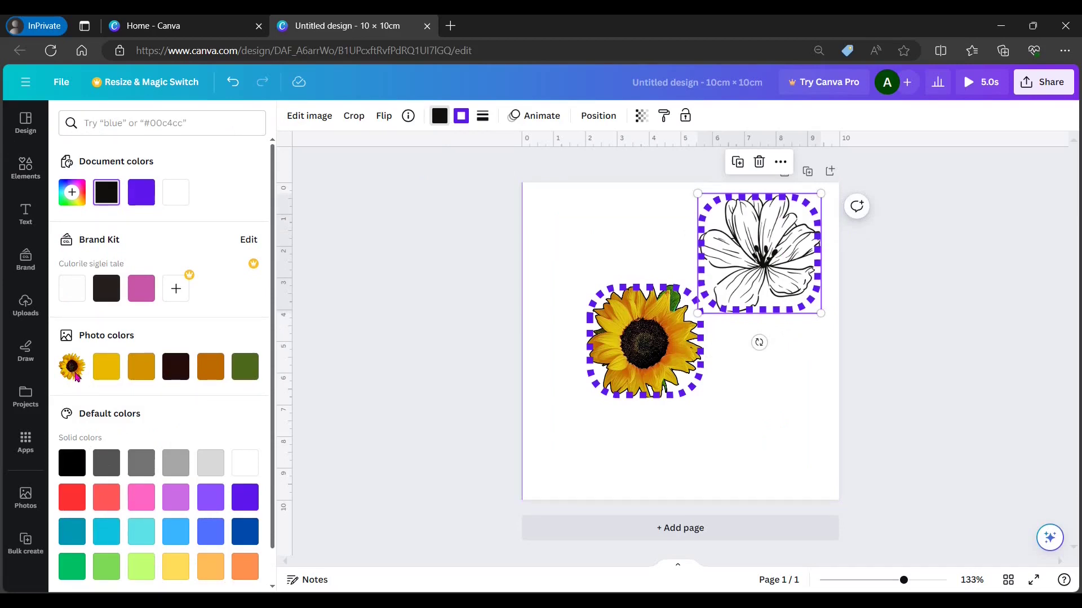
scroll(125, 378, "down", 1)
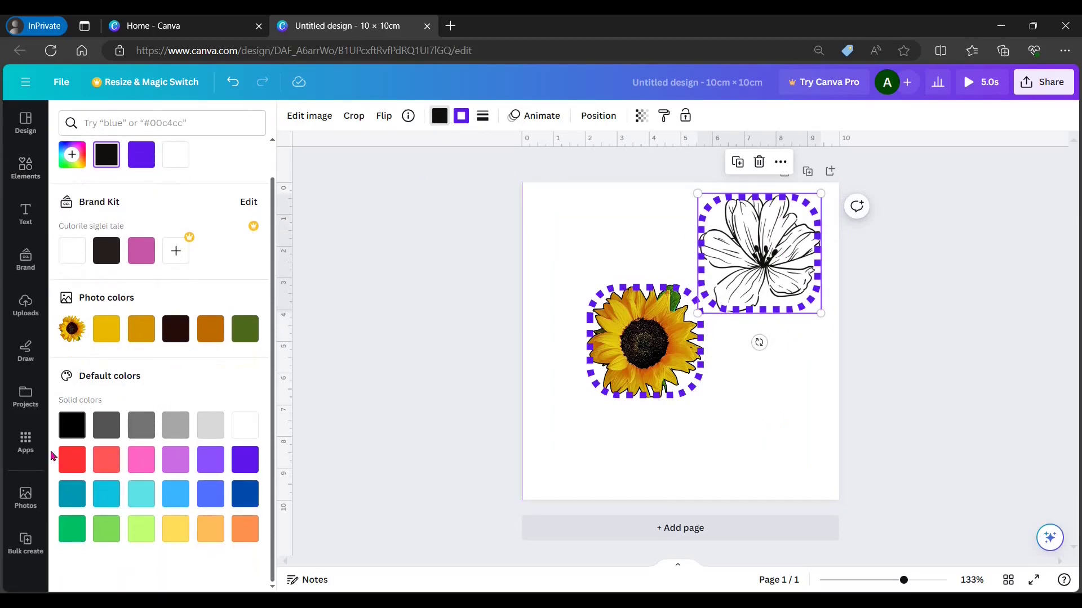
key("Tab")
scroll(273, 454, "down", 3)
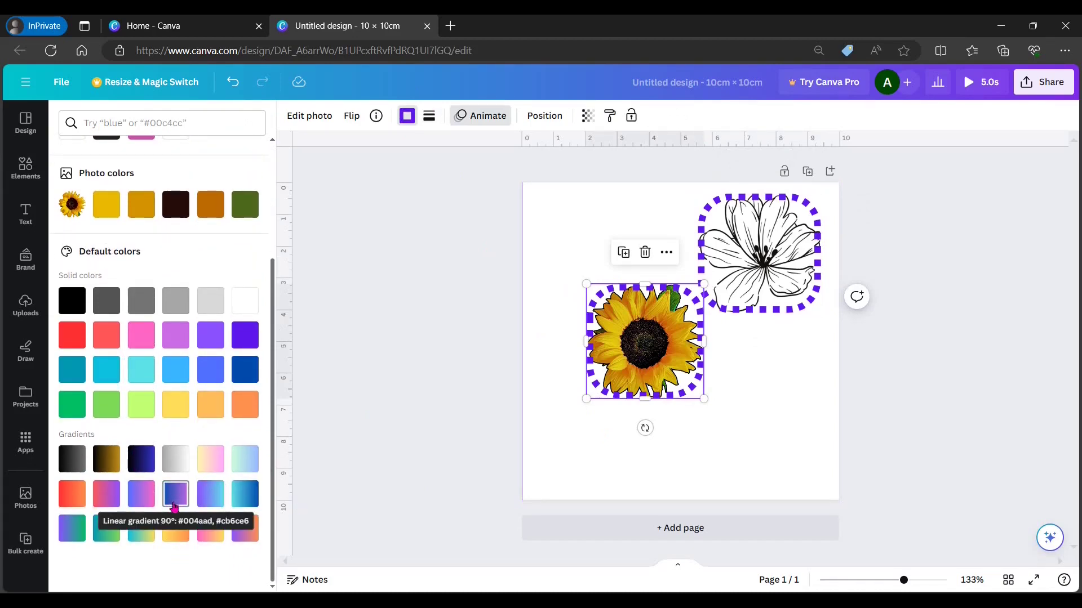
left_click(176, 495)
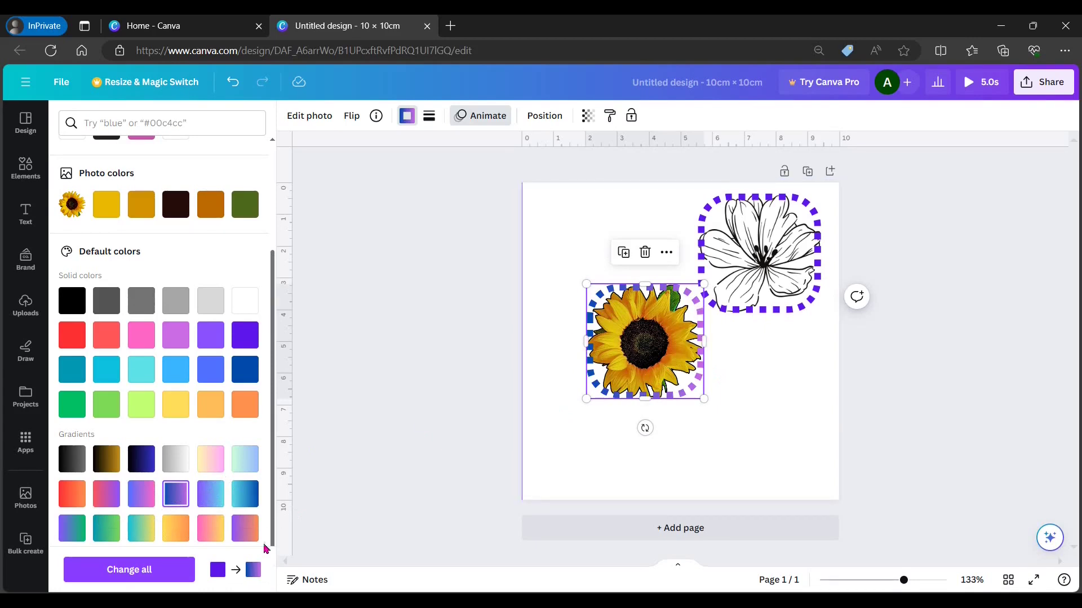
left_click(246, 460)
left_click(212, 459)
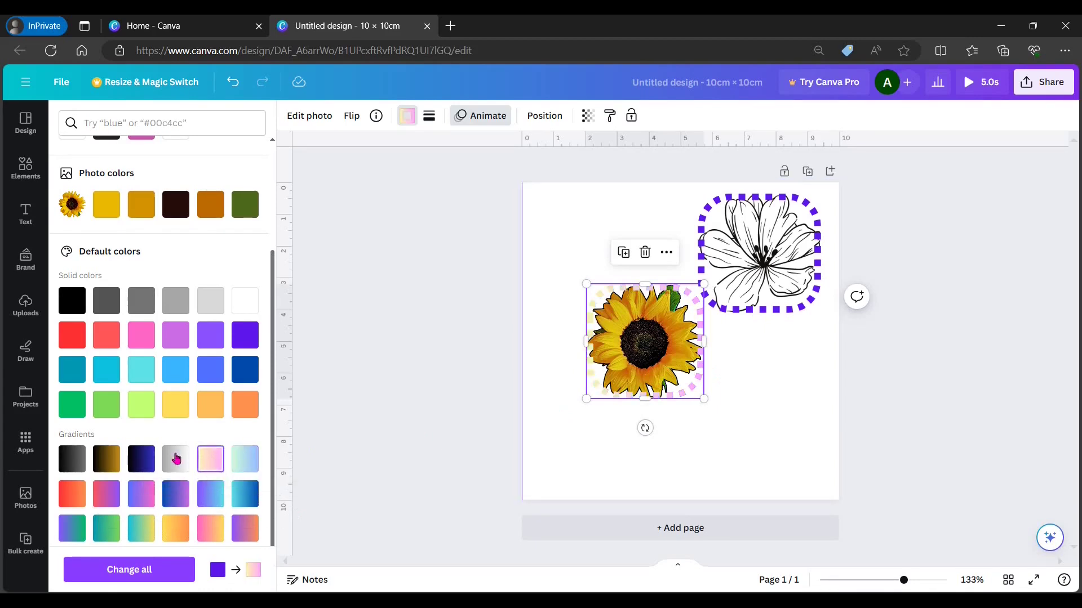
left_click(141, 459)
left_click(72, 528)
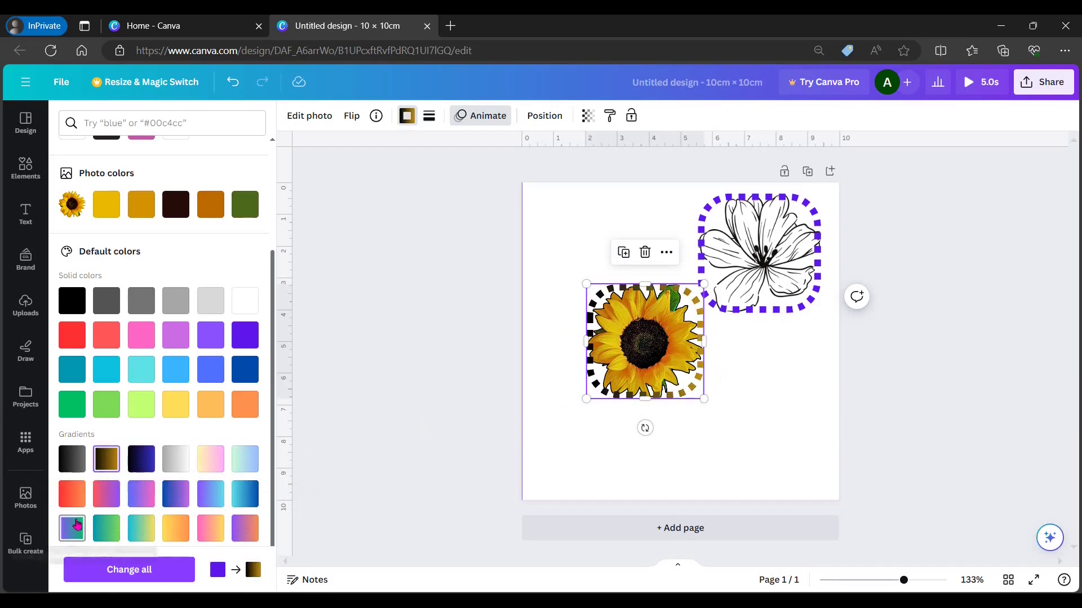
Step: Change all violet borders to the turquoise-to-yellow gradient and give the sunflower's border the yellow-to-orange gradient
left_click(142, 528)
scroll(248, 496, "down", 1)
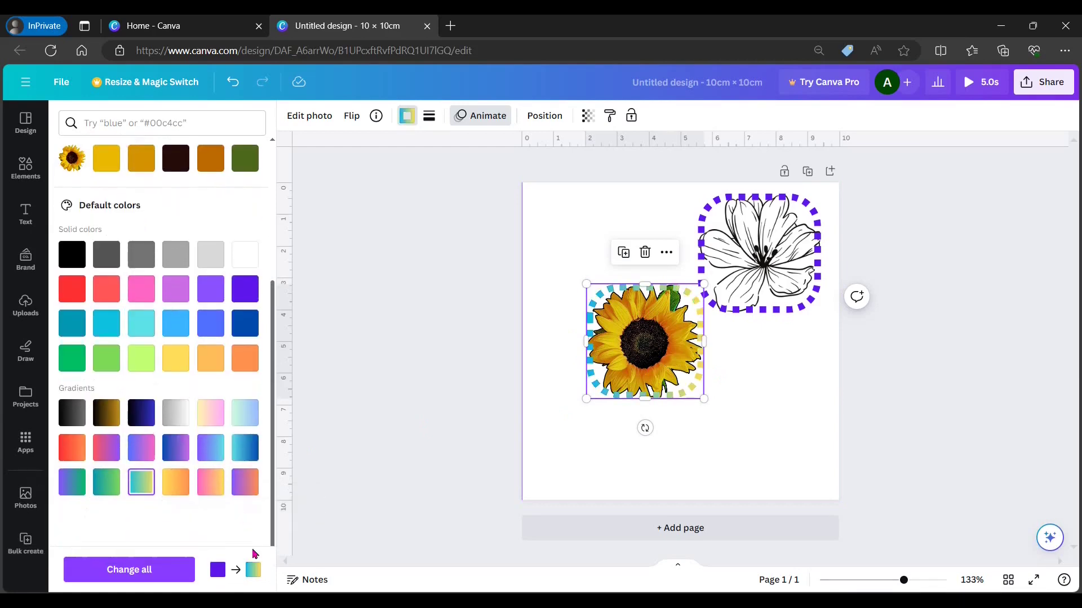
left_click(176, 481)
left_click(129, 569)
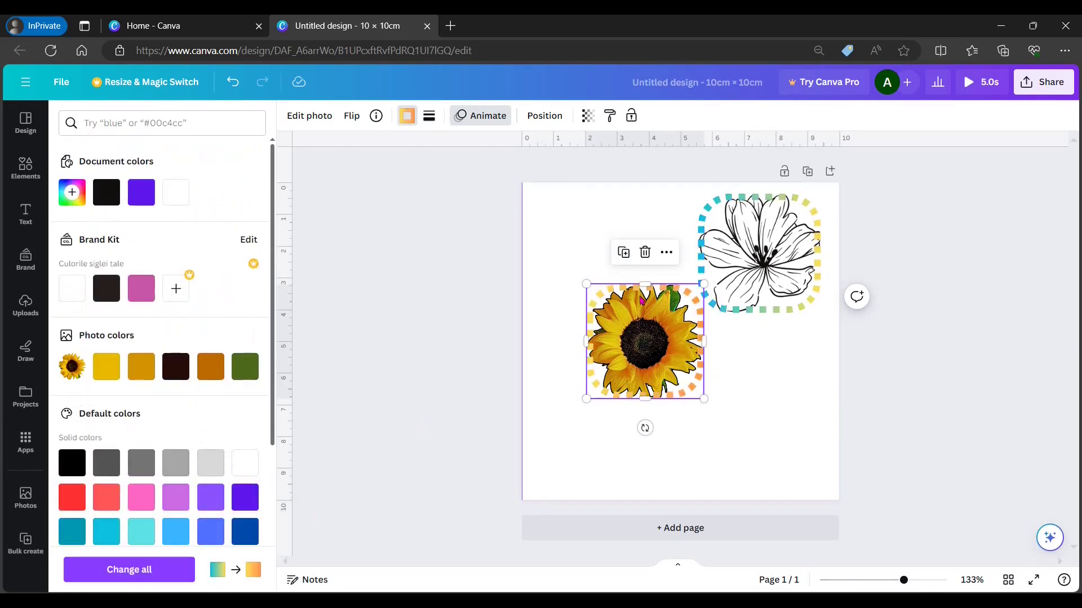
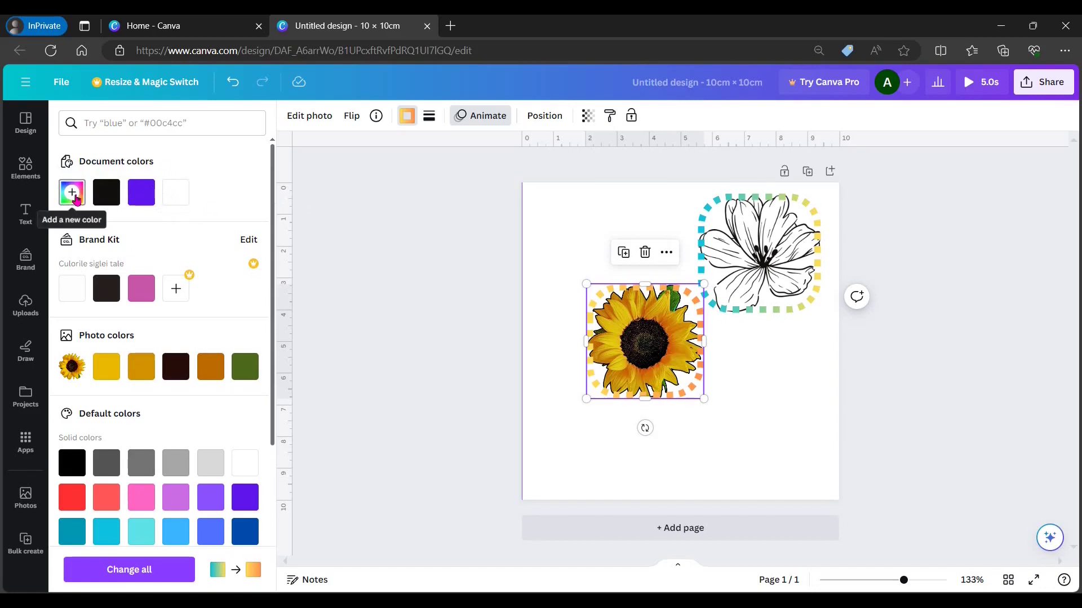
Step: Set the sunflower's border to a solid color, sampling burnt orange #CD5E12 from a petal beside the dark center
left_click(73, 194)
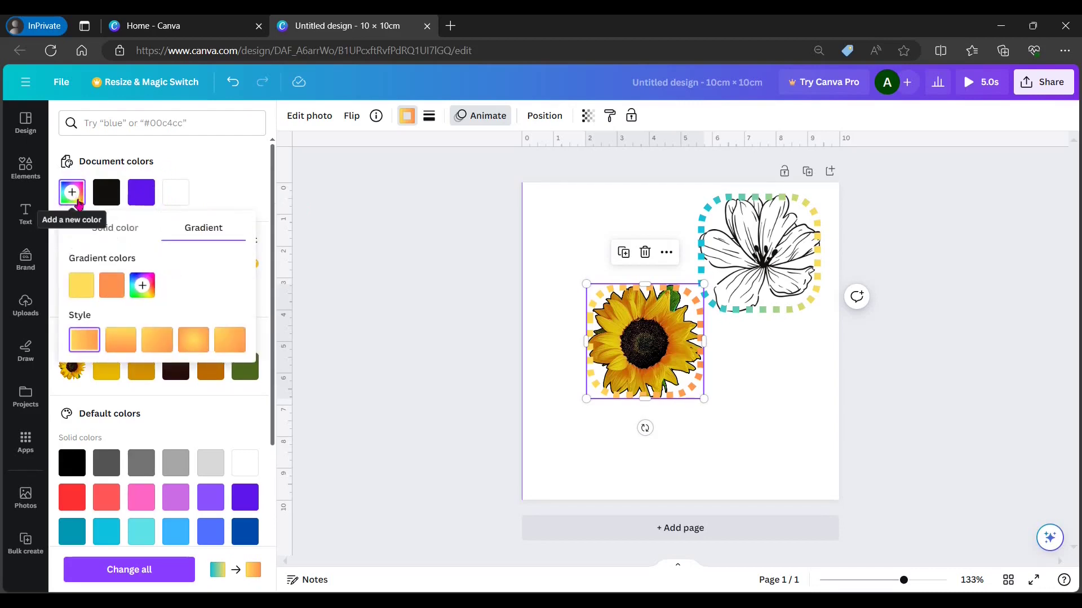
left_click(111, 232)
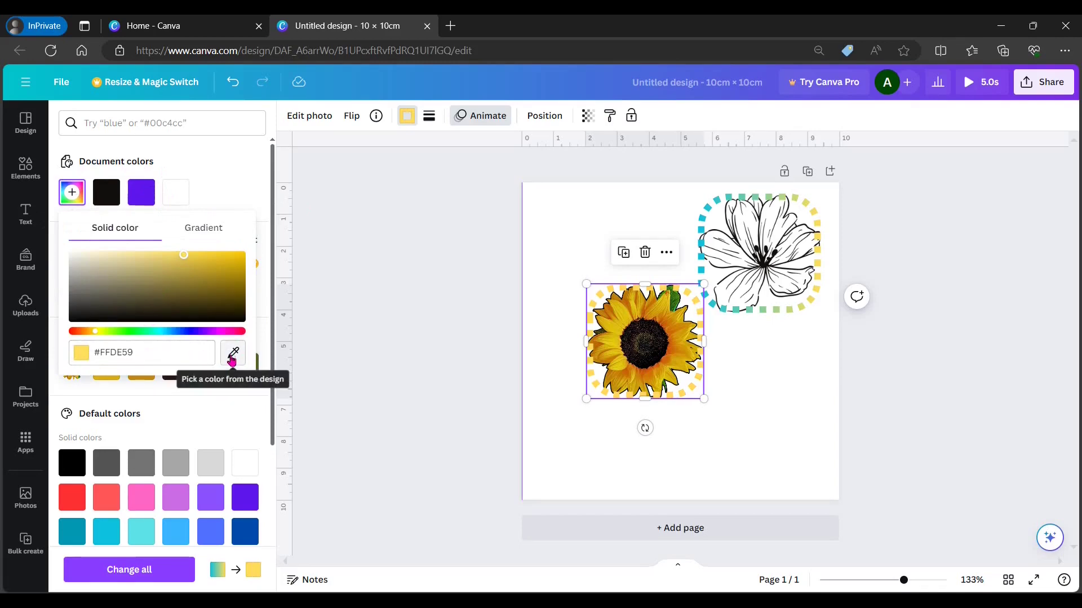
left_click(232, 355)
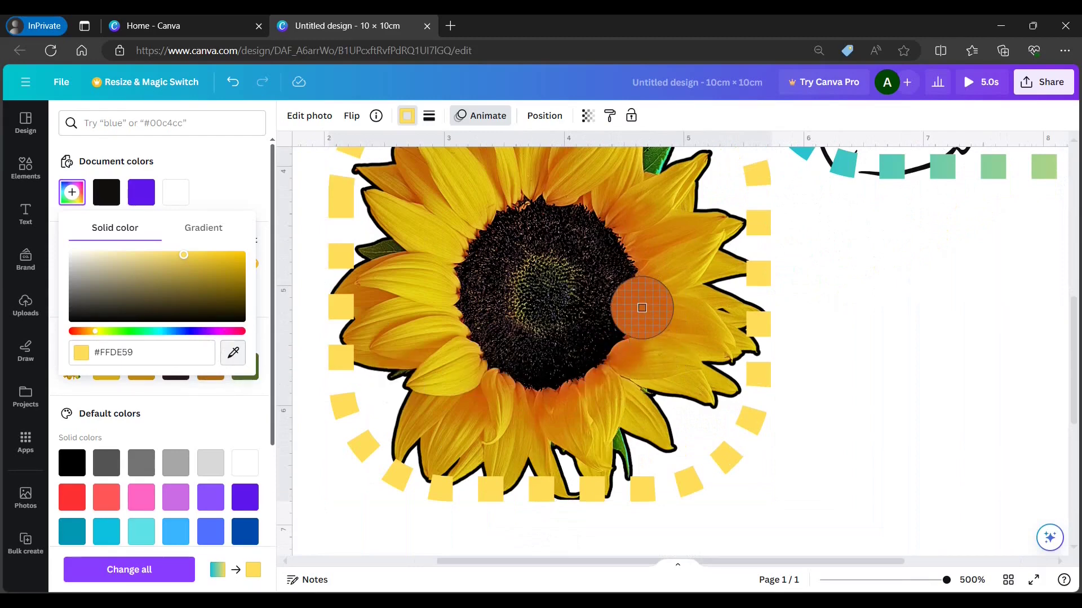
left_click(642, 307)
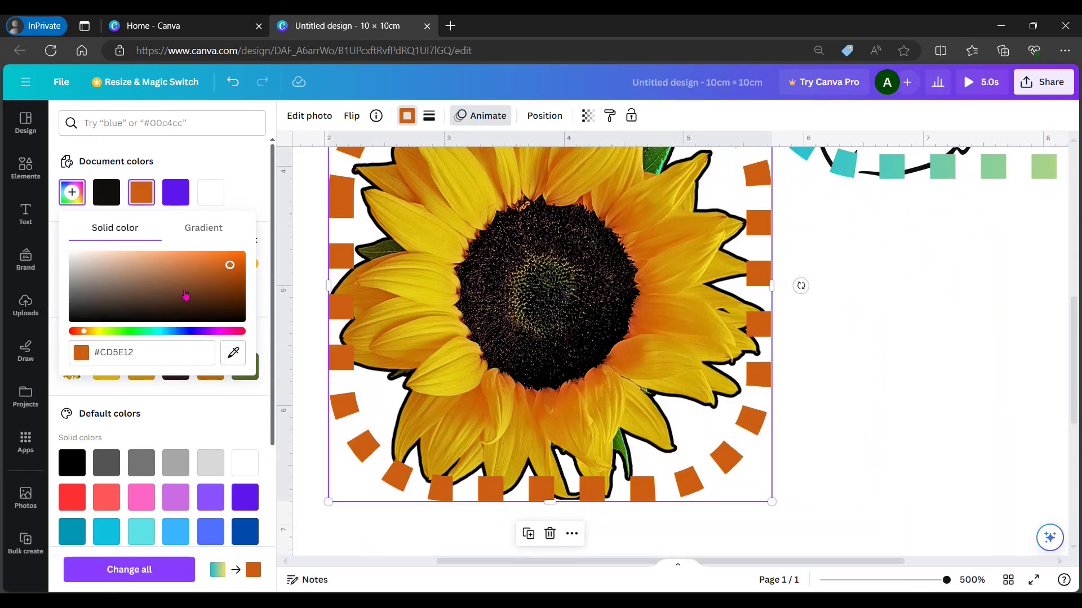
Step: Change the sunflower's dashed border to a vertical gradient and add a third gradient color, dark maroon #340613
left_click(203, 227)
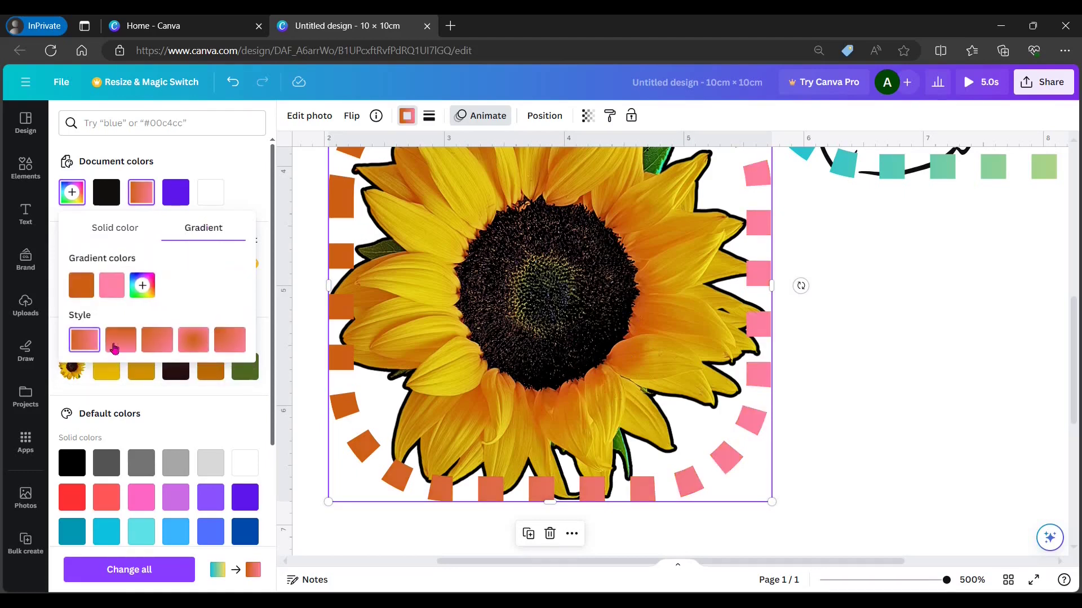
left_click(116, 345)
left_click(142, 285)
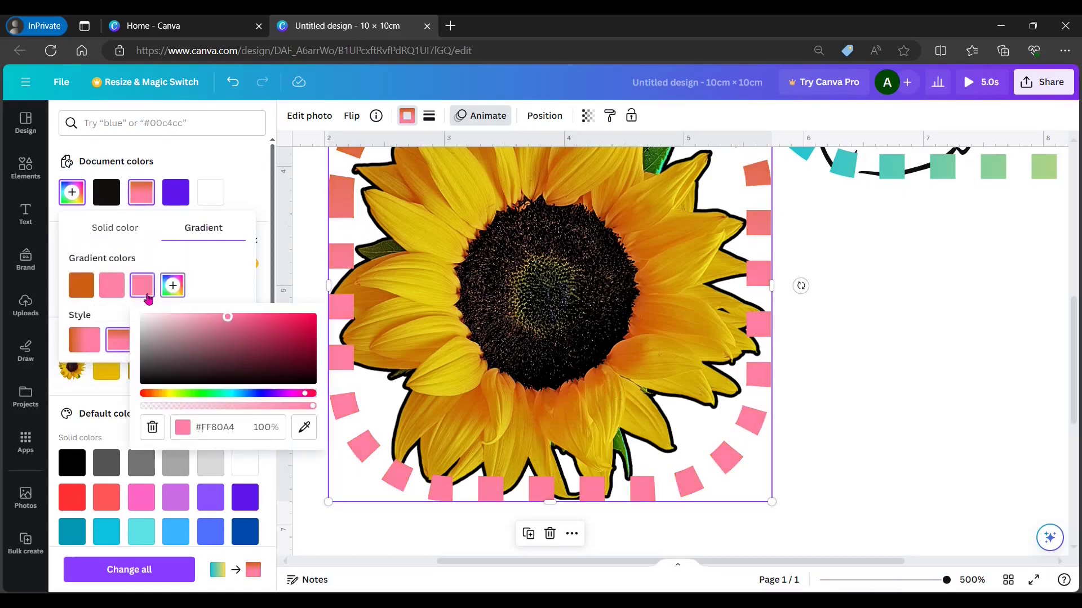
left_click_drag(240, 327, 298, 370)
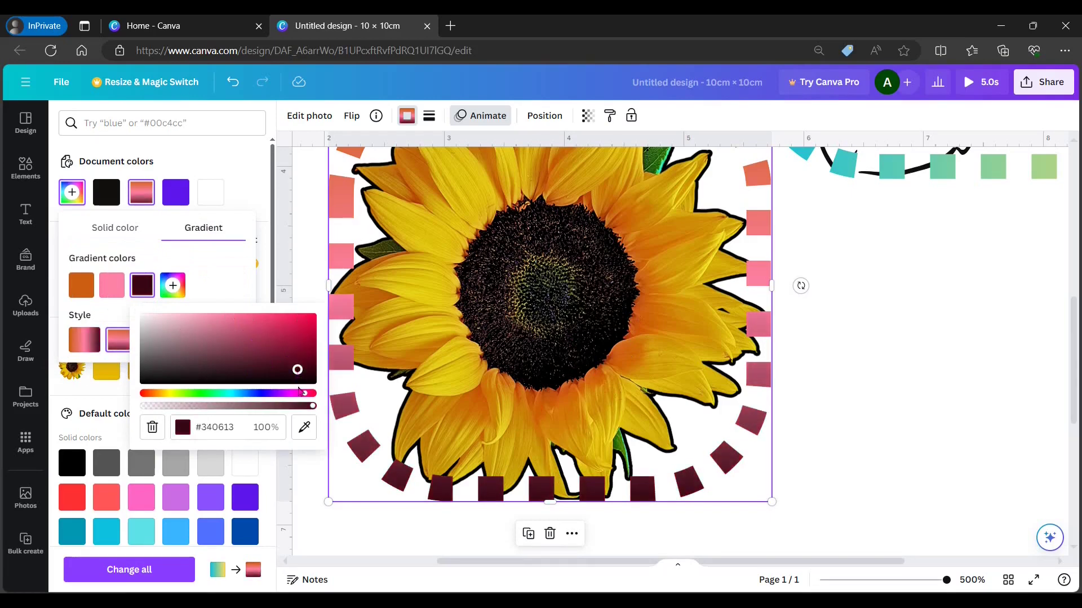
Step: Set the middle color of the sunflower border's gradient to grayish mauve #867379 and close the color settings
left_click(112, 285)
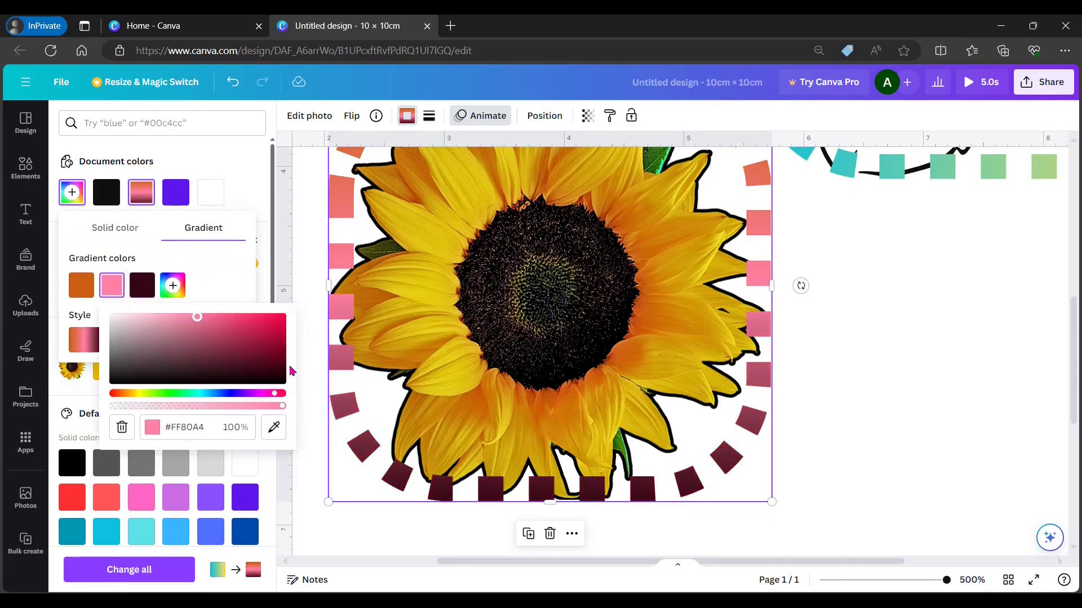
left_click_drag(198, 321, 135, 347)
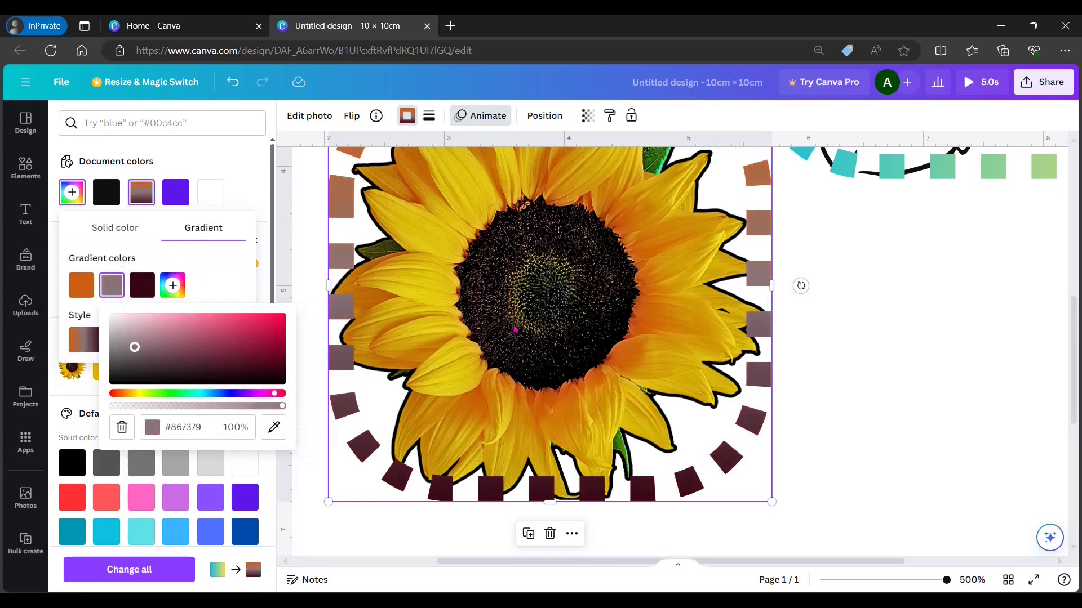
scroll(514, 329, "down", 5)
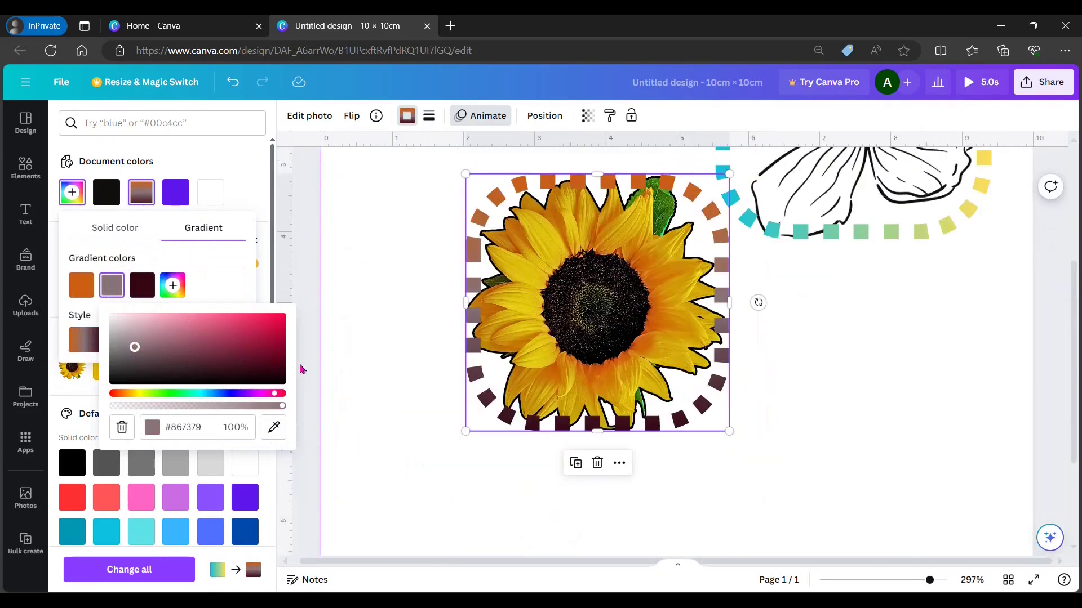
left_click(381, 260)
Step: Lock the sunflower photo and try shifting it slightly to the left
left_click(492, 365)
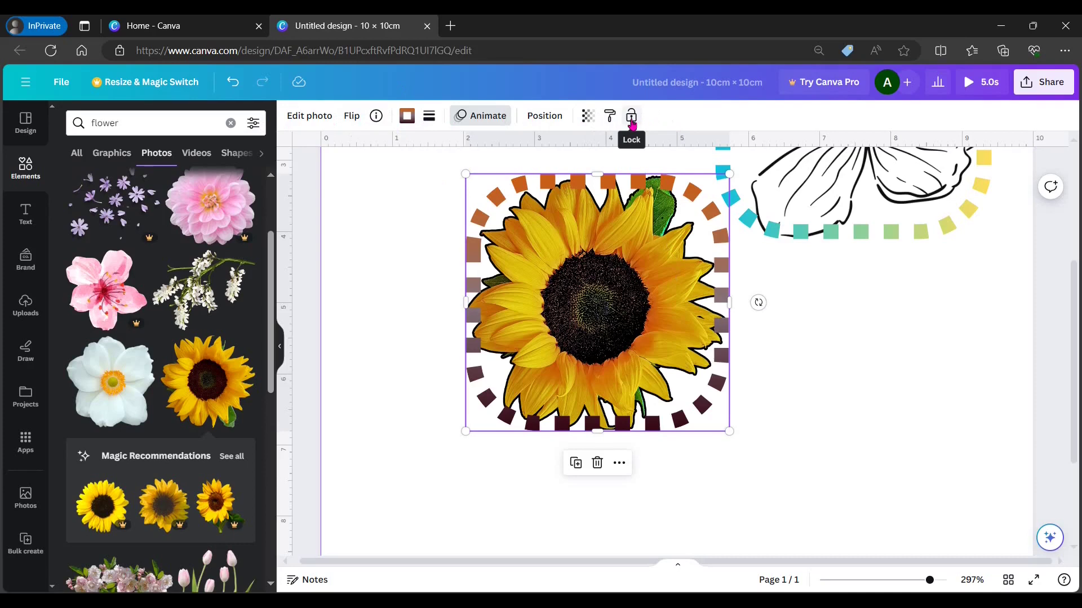
left_click(631, 116)
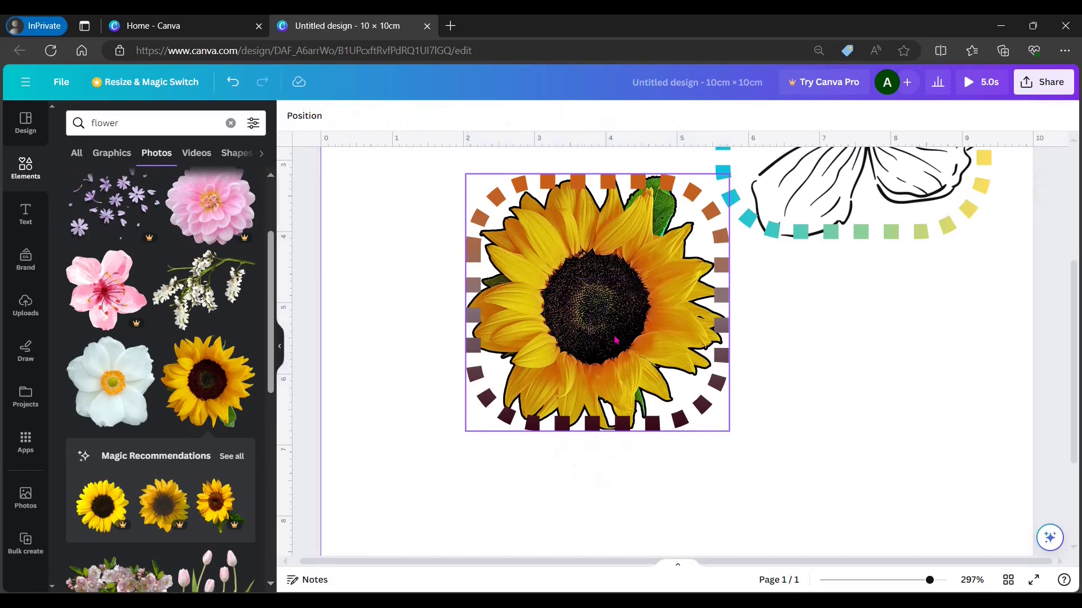
key("shift+Left")
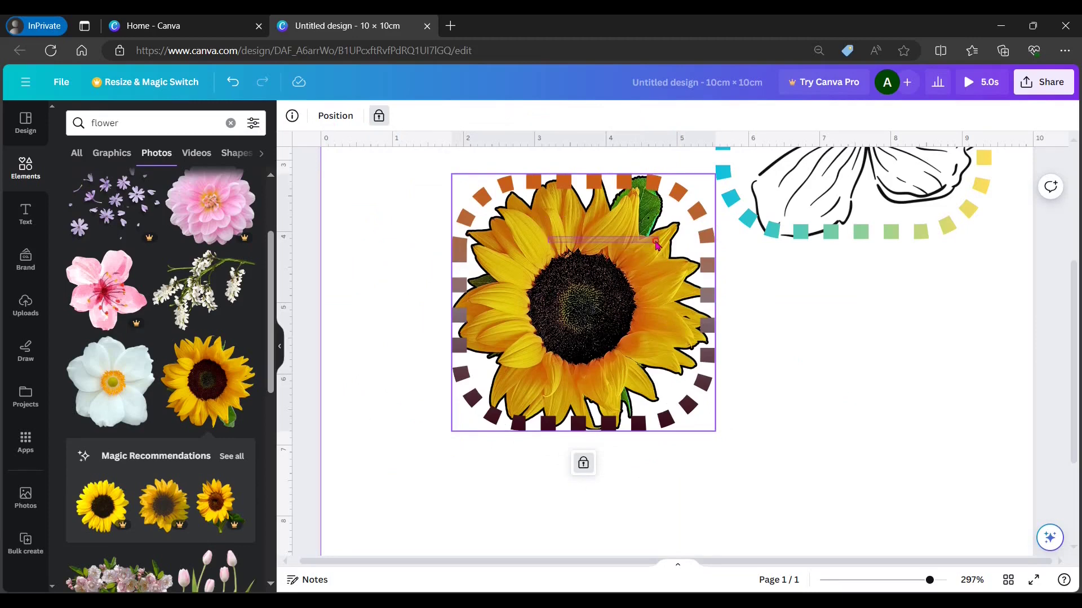
key("Escape")
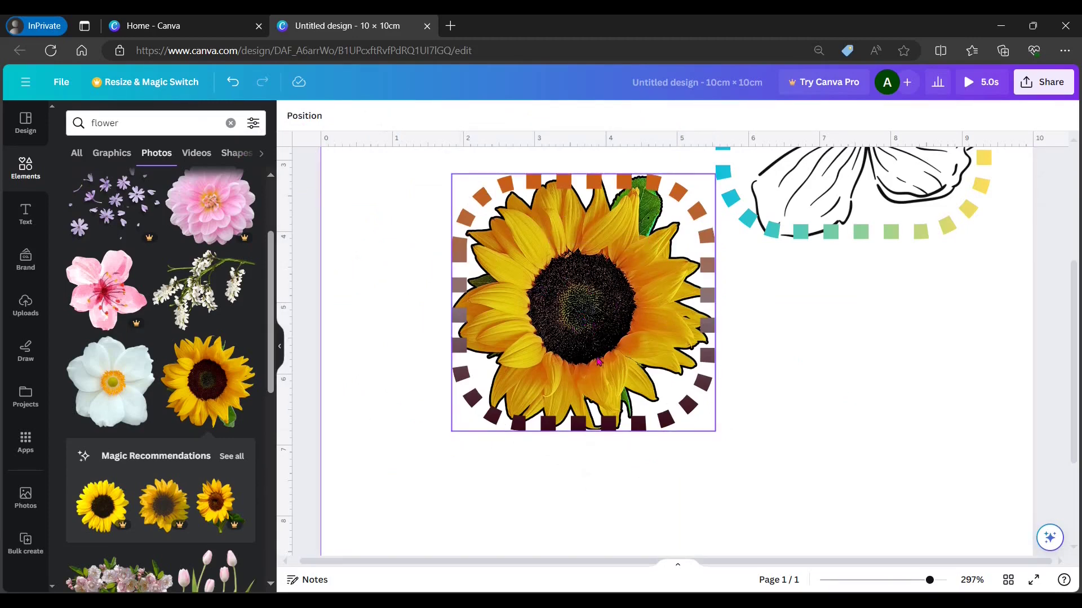
Step: Unlock the sunflower photo
left_click(580, 327)
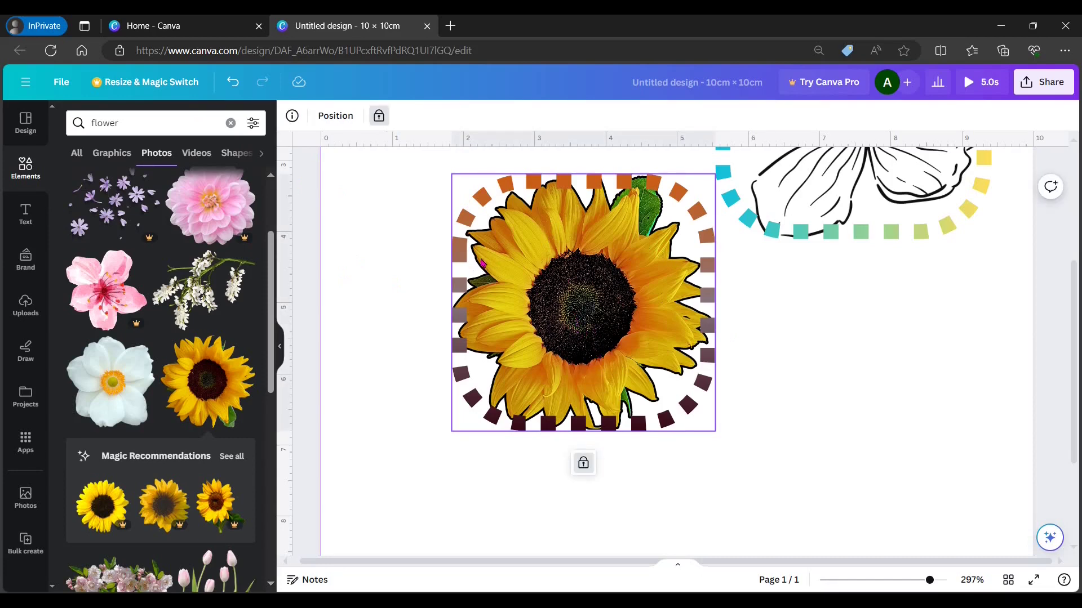
left_click(583, 463)
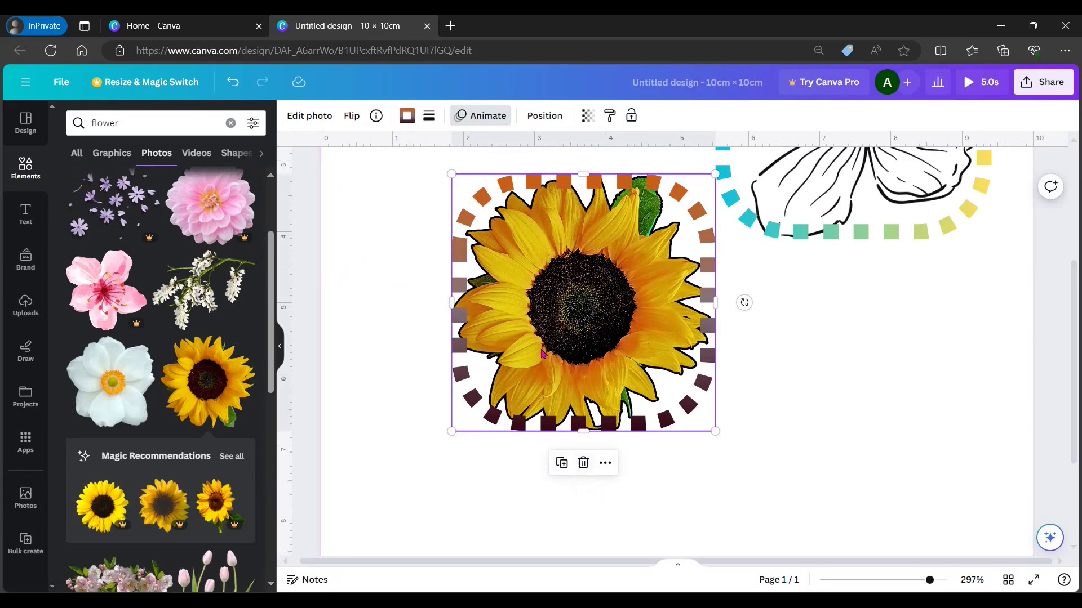
Step: Try placing a duplicate of the bordered sunflower below the line-art flower, and delete the copy
scroll(533, 336, "down", 3, "ctrl")
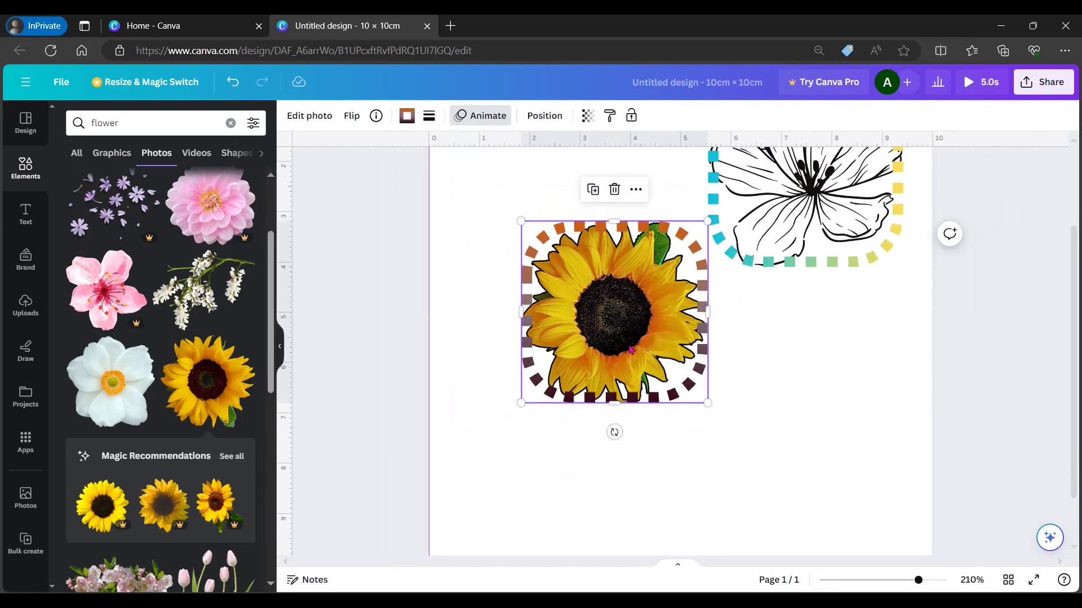
left_click(593, 189)
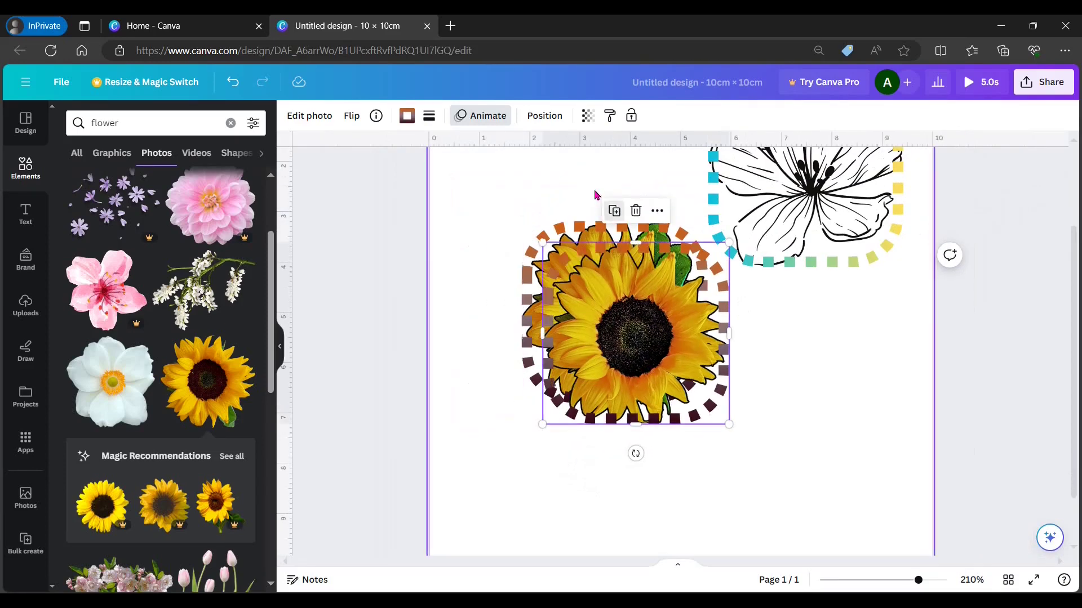
left_click_drag(652, 376, 843, 445)
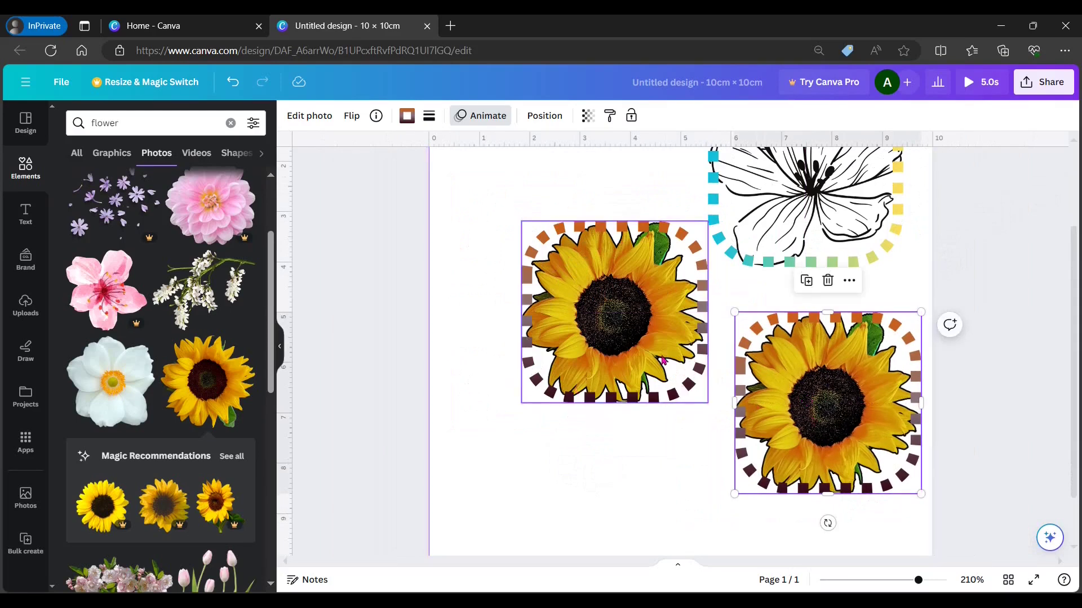
left_click(827, 283)
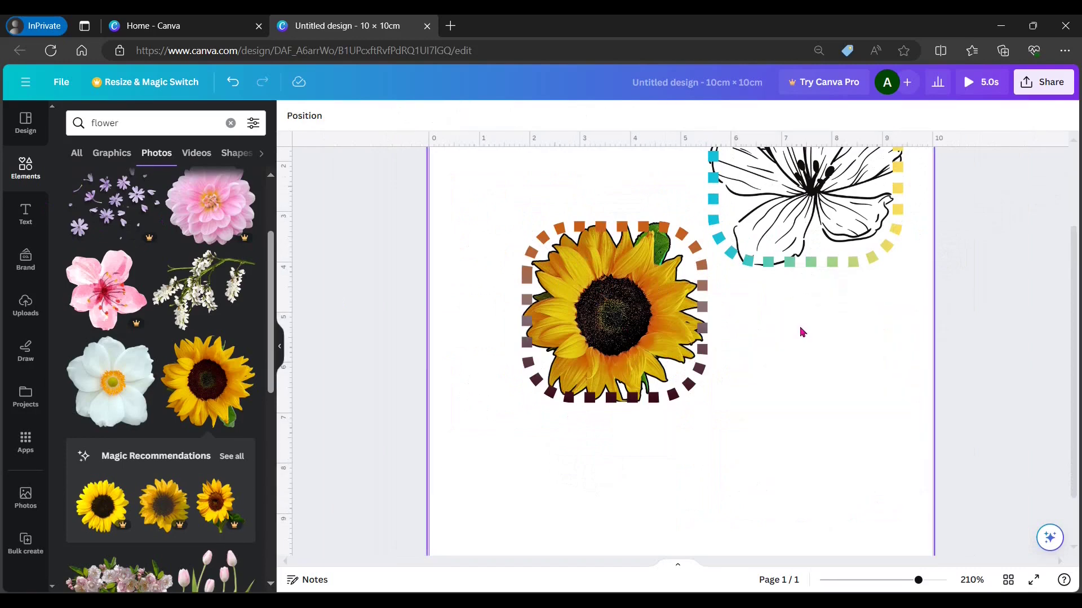
Step: Post the comment "sun flower" on the sunflower photo and close the comment box
left_click(676, 328)
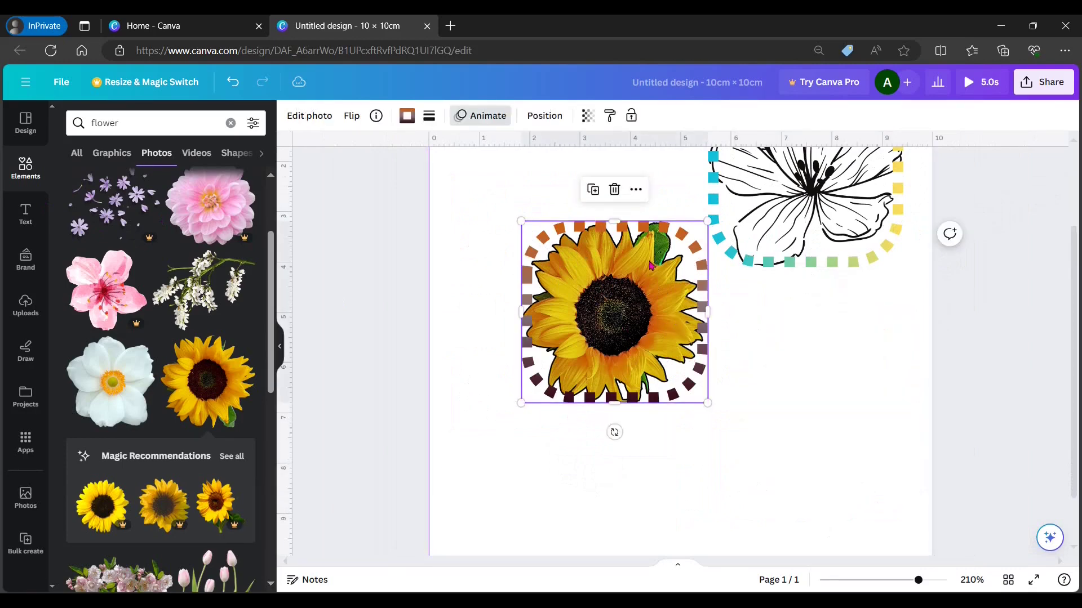
left_click(635, 193)
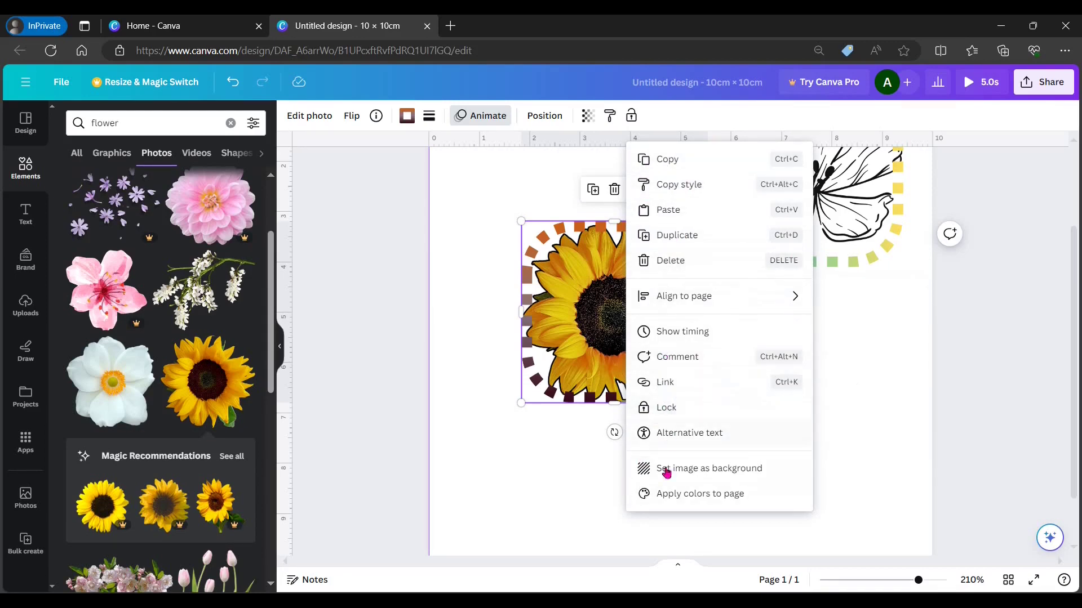
left_click(670, 359)
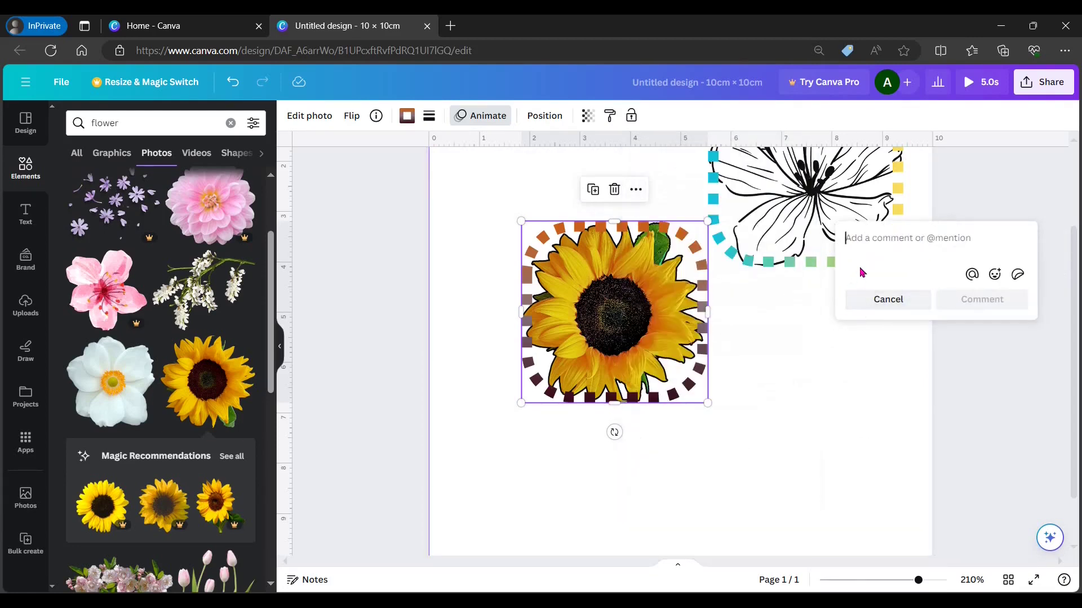
type("sun flower")
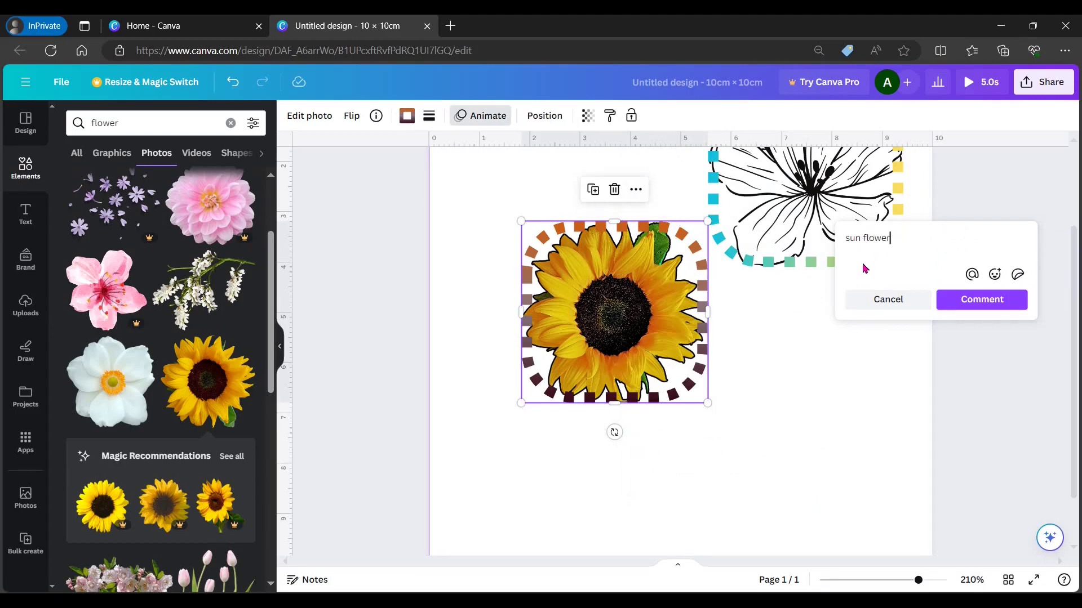
left_click(995, 298)
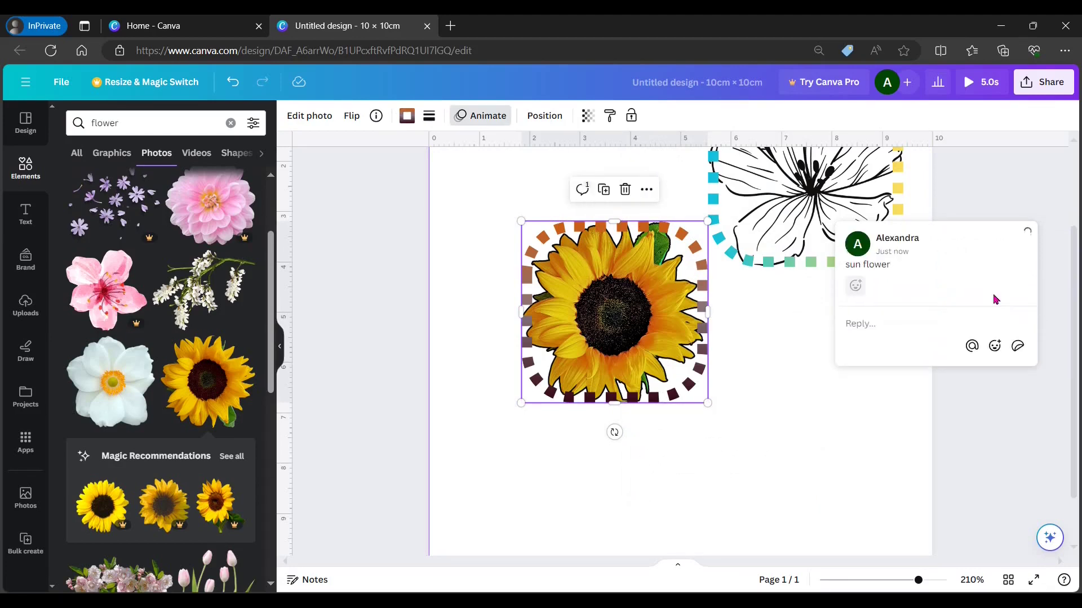
left_click(779, 434)
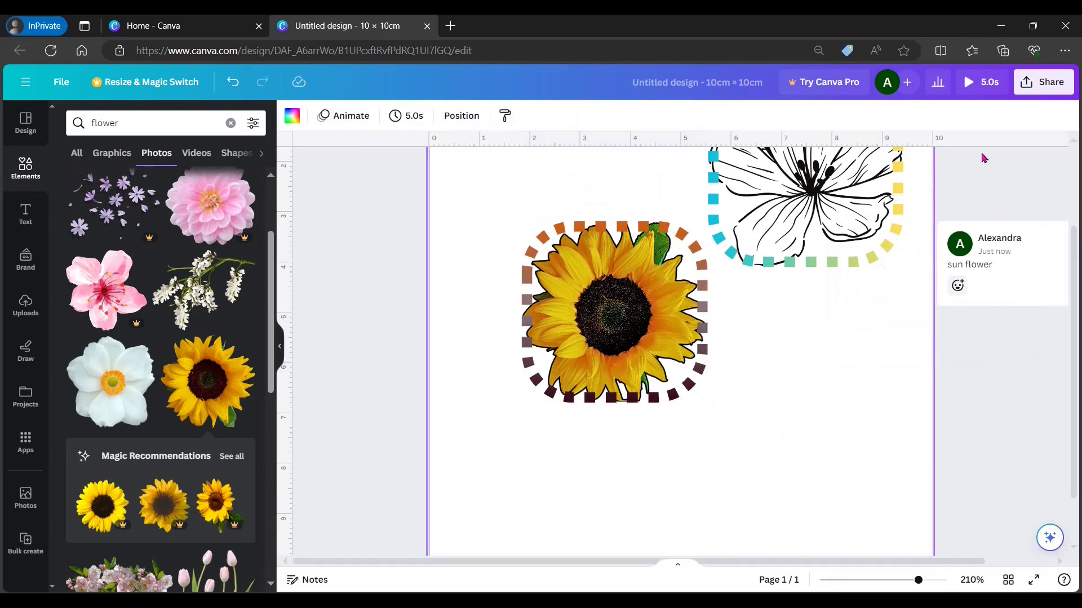
left_click(806, 204)
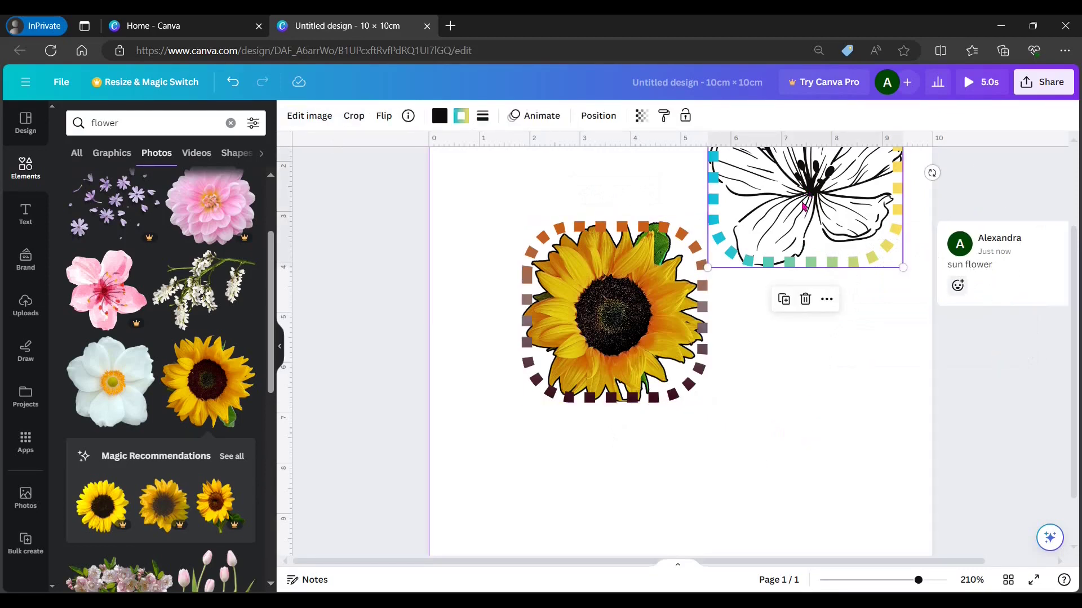
Step: Open the sunflower photo's additional options, and search Google for "floarea soarelui" in a new browser tab
left_click(589, 343)
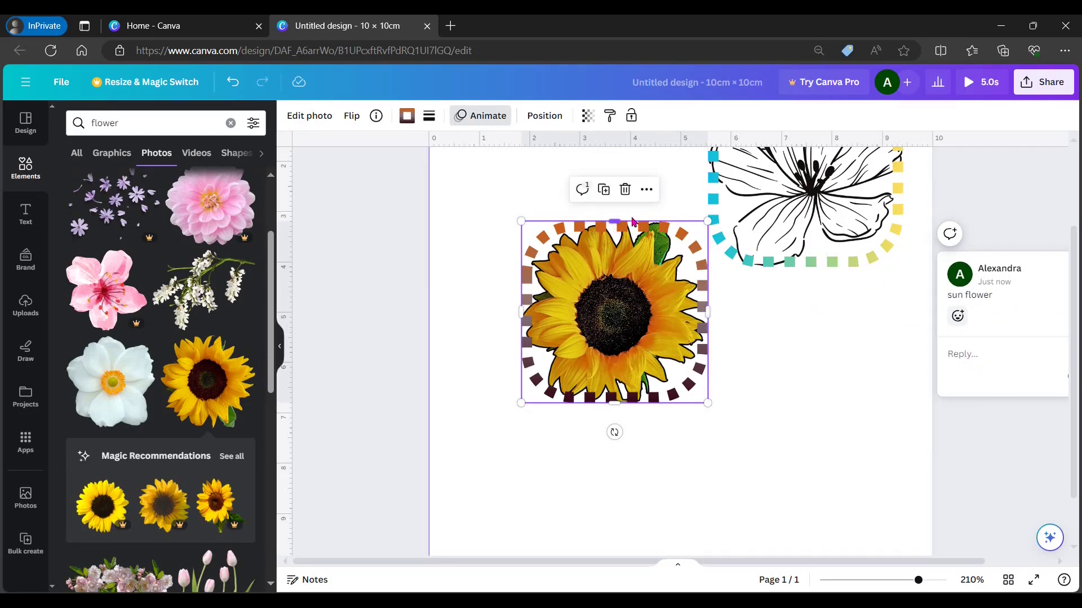
left_click(647, 190)
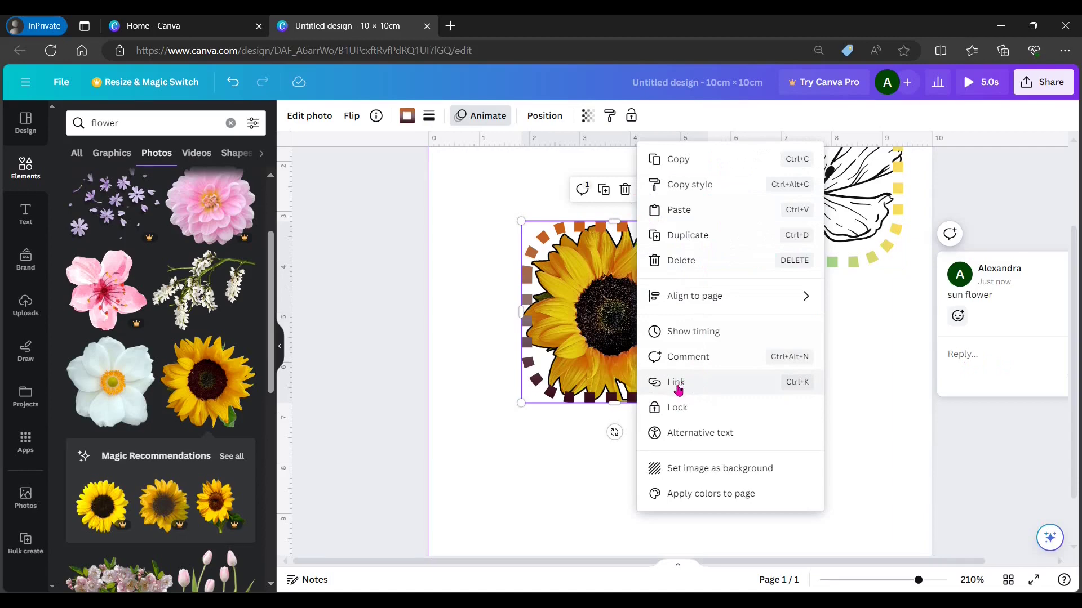
left_click(450, 27)
type("g")
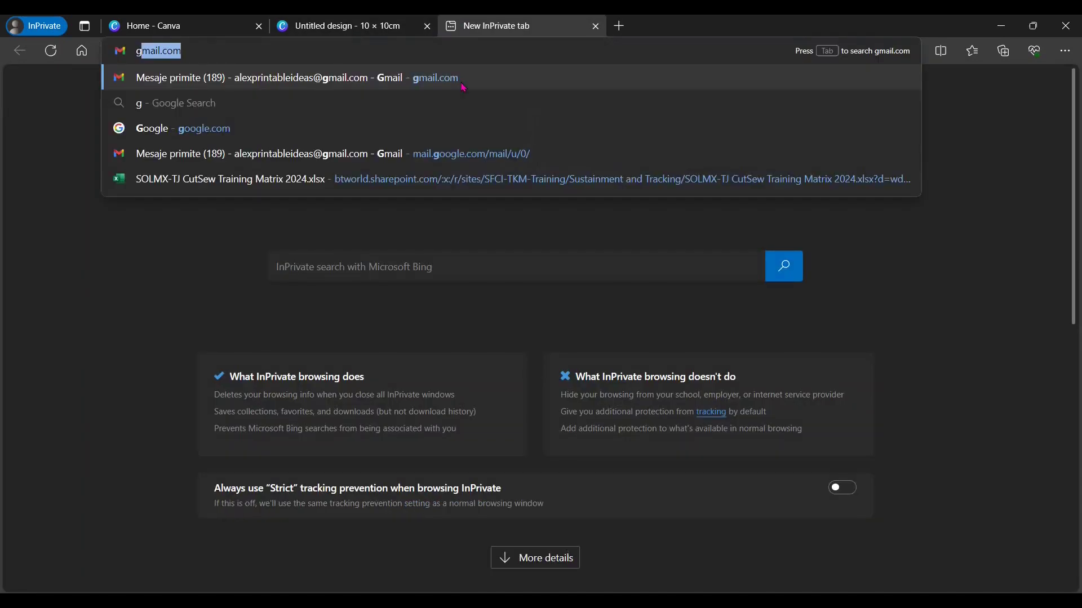
type("oo")
key("Return")
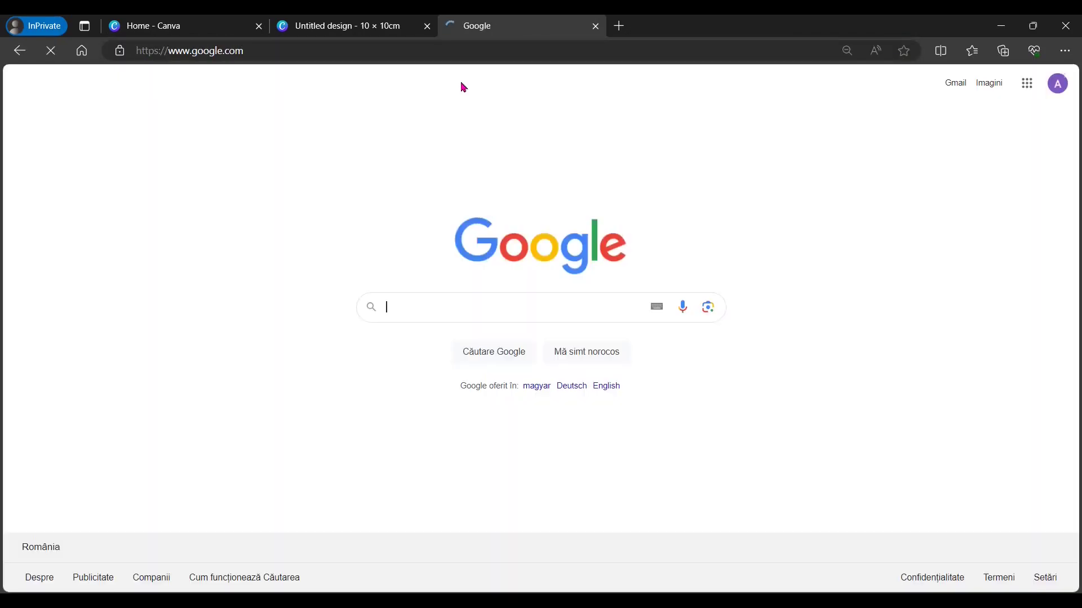
type("floarea")
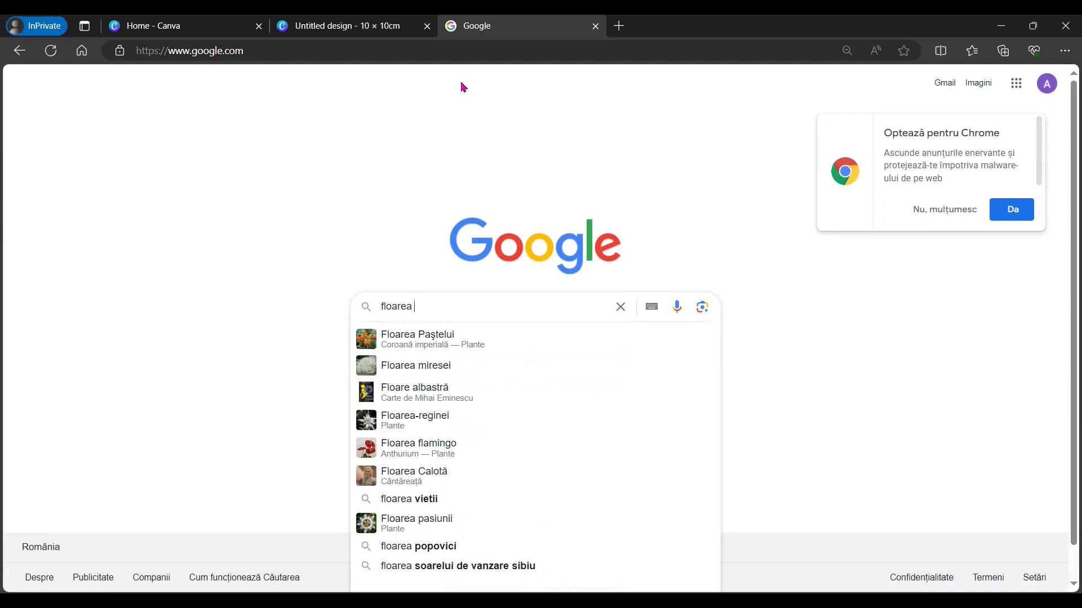
type(" soarelui")
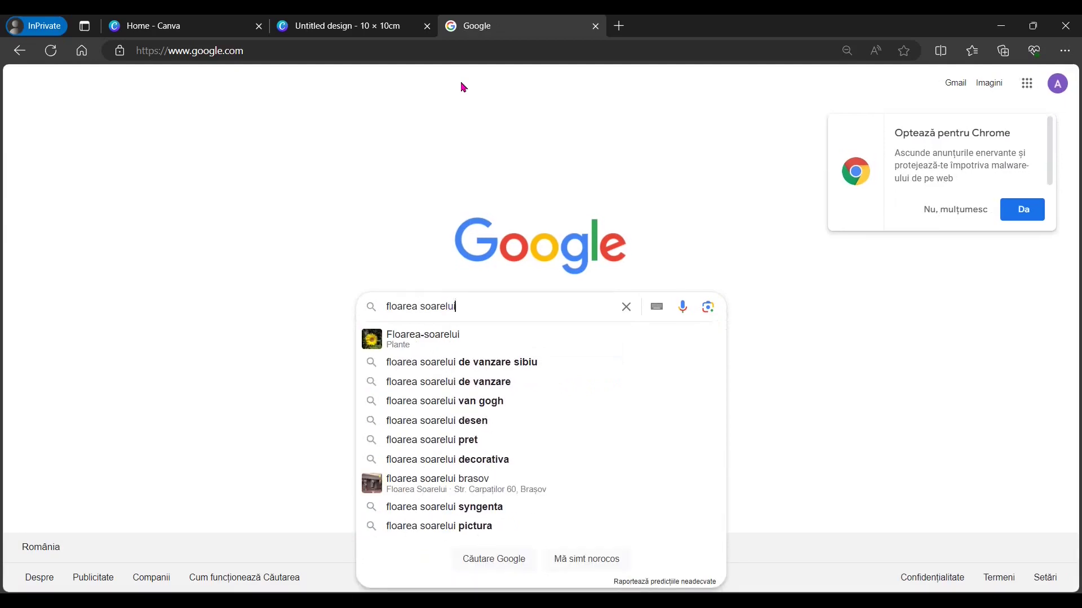
key("Return")
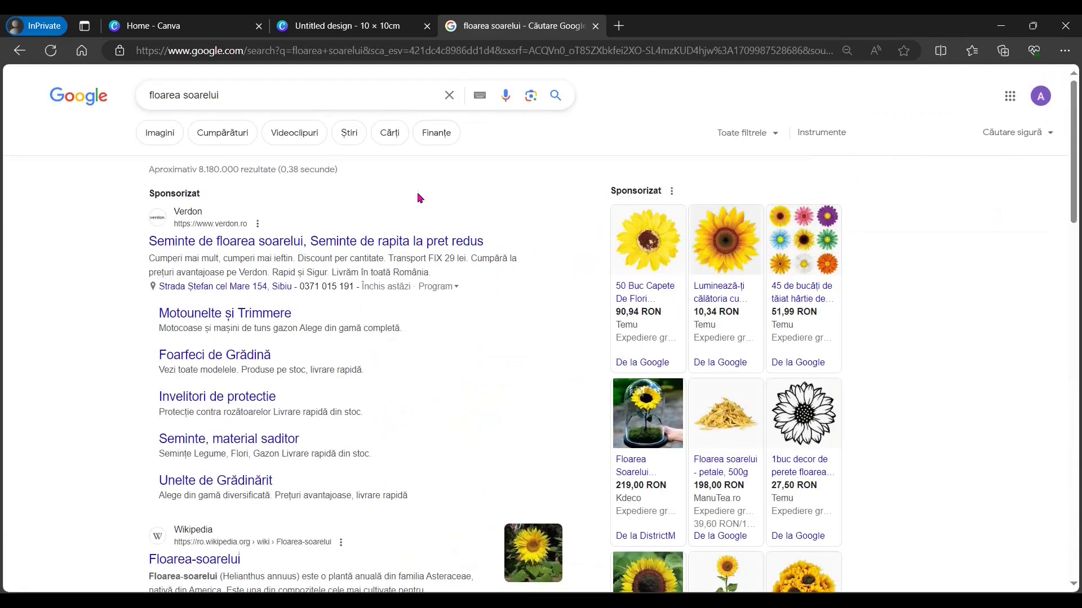
Step: Copy the web address of the Romanian Wikipedia article Floarea-soarelui and return to the Canva design
scroll(242, 410, "down", 3)
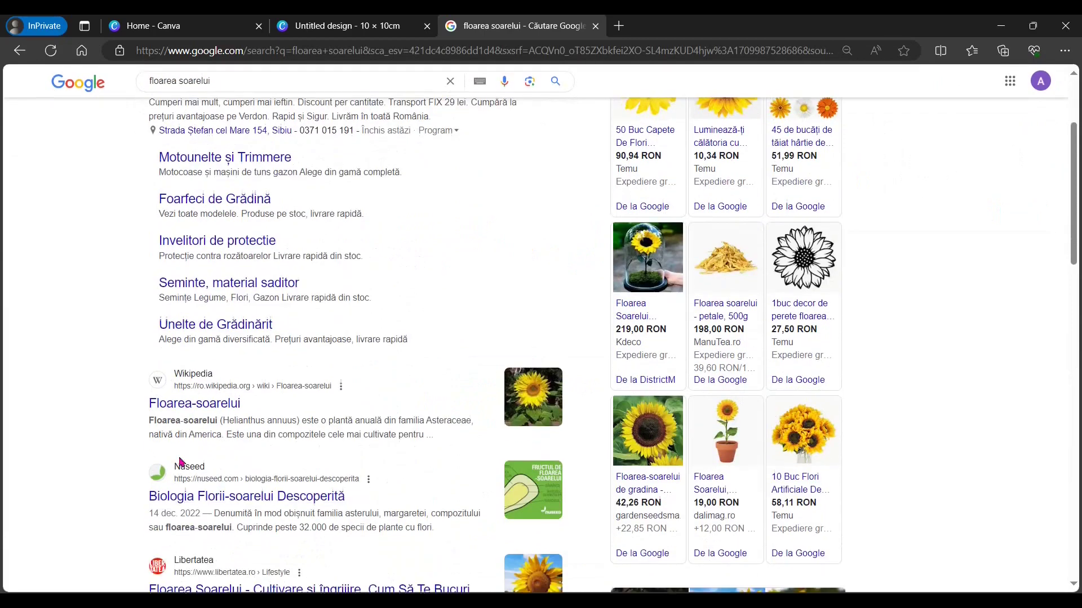
left_click(201, 405)
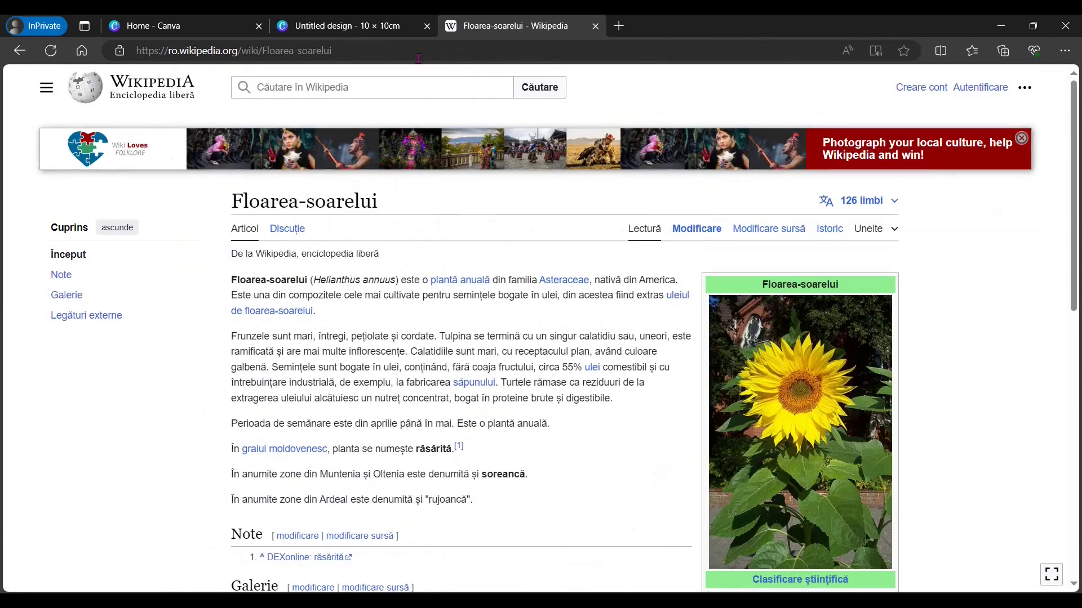
left_click(399, 52)
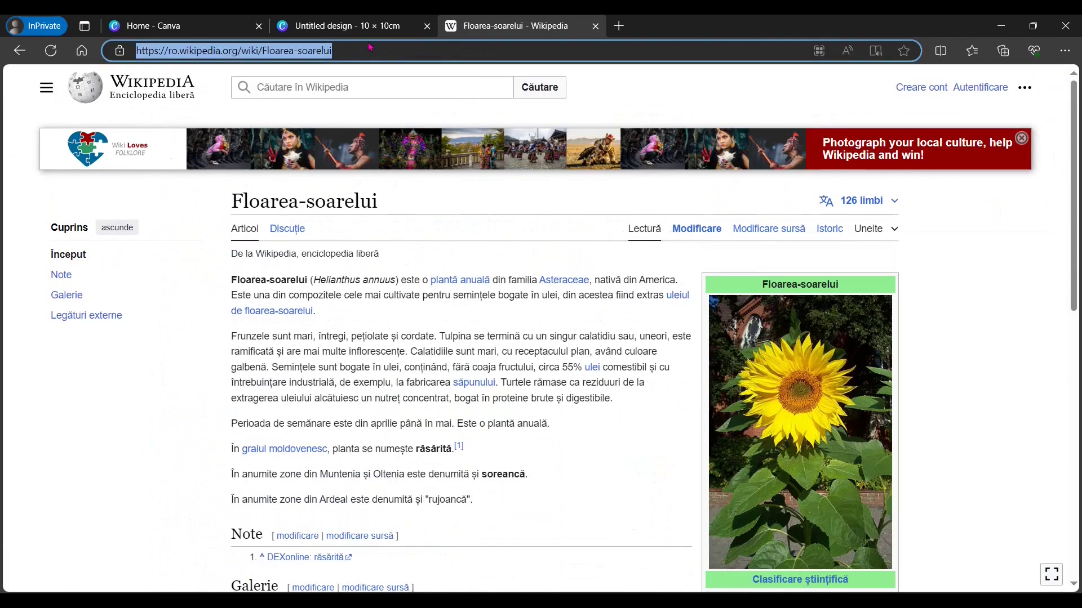
right_click(308, 55)
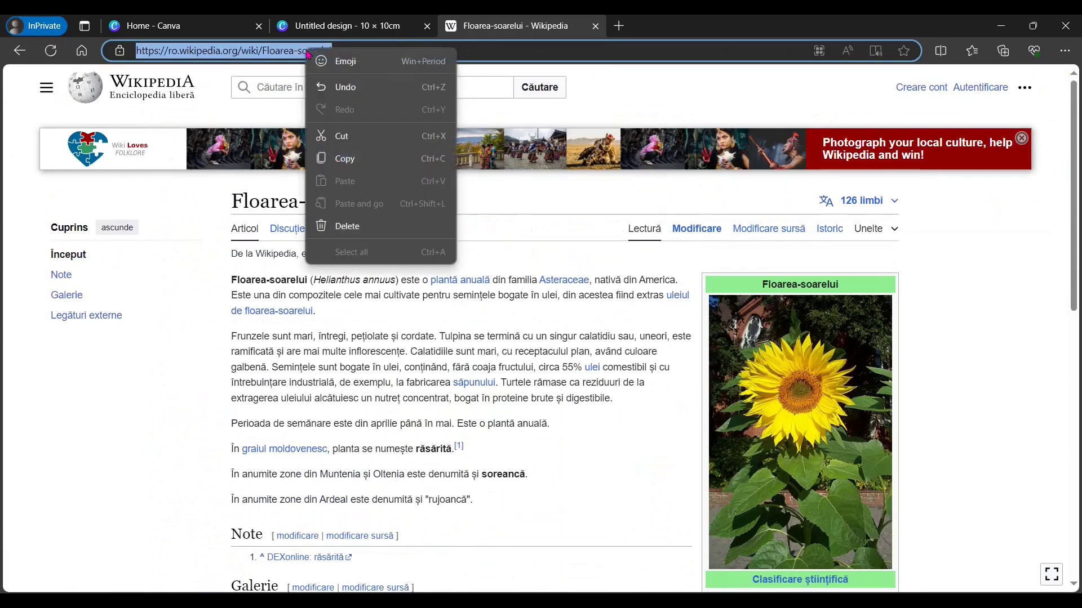
left_click(341, 163)
left_click(378, 30)
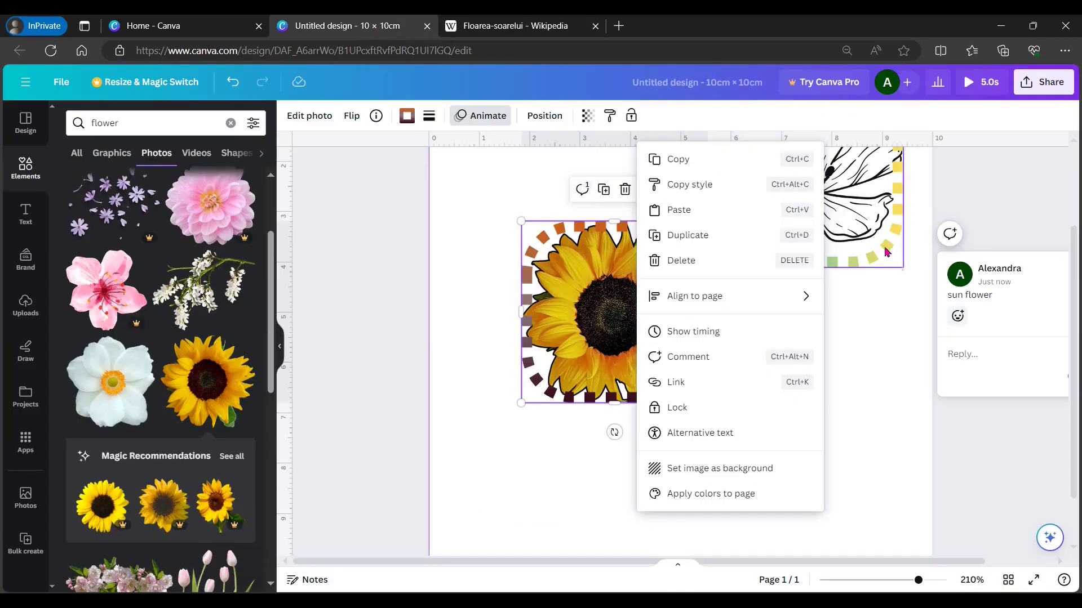
Step: Add the copied Wikipedia address of the Floarea-soarelui article as a link on the sunflower photo
left_click(691, 385)
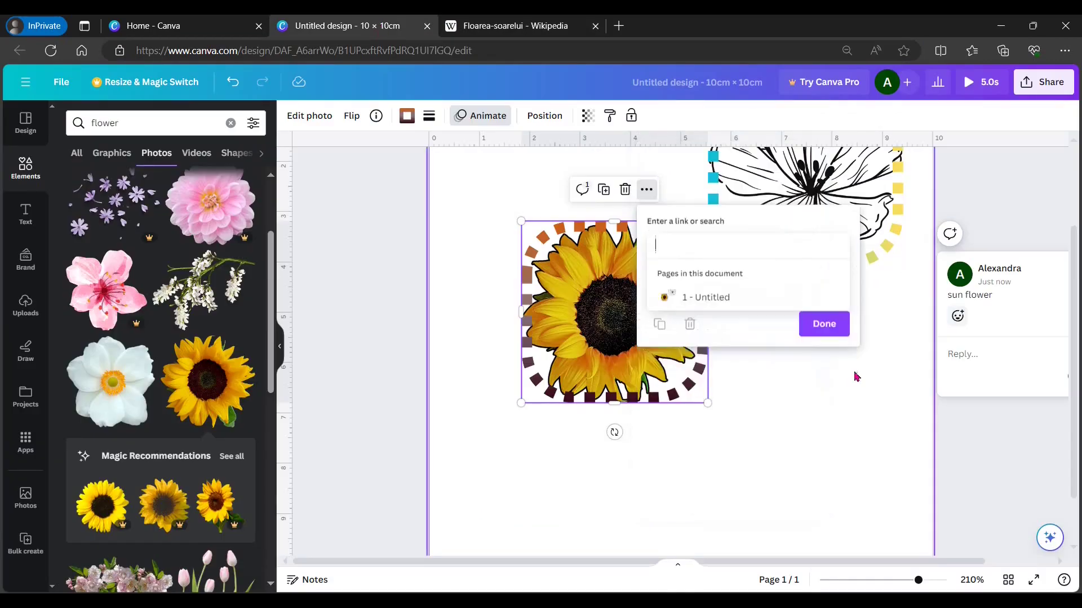
right_click(697, 254)
left_click(716, 365)
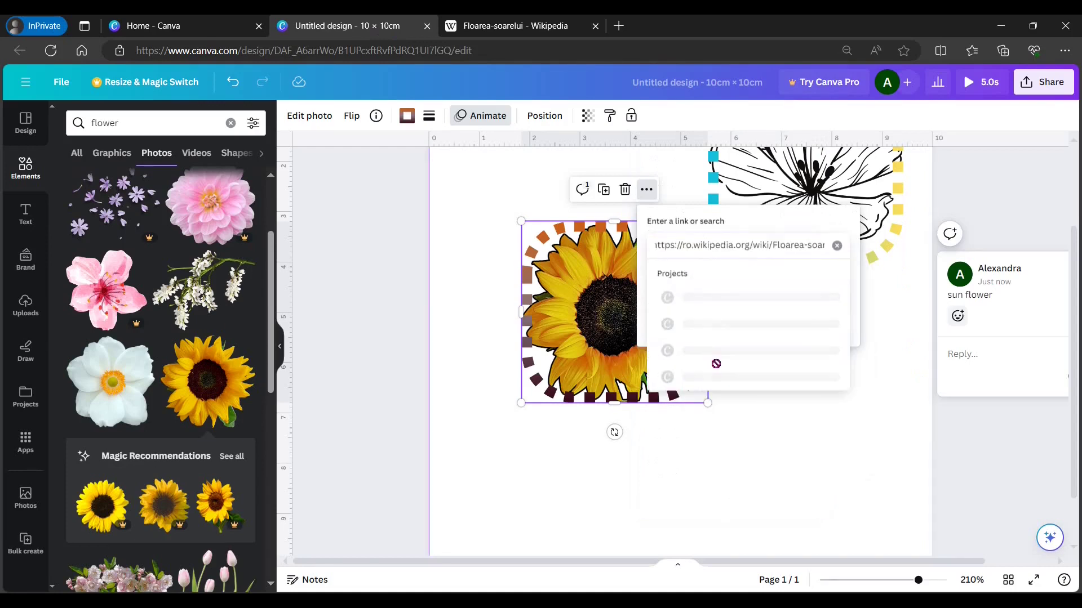
left_click(829, 482)
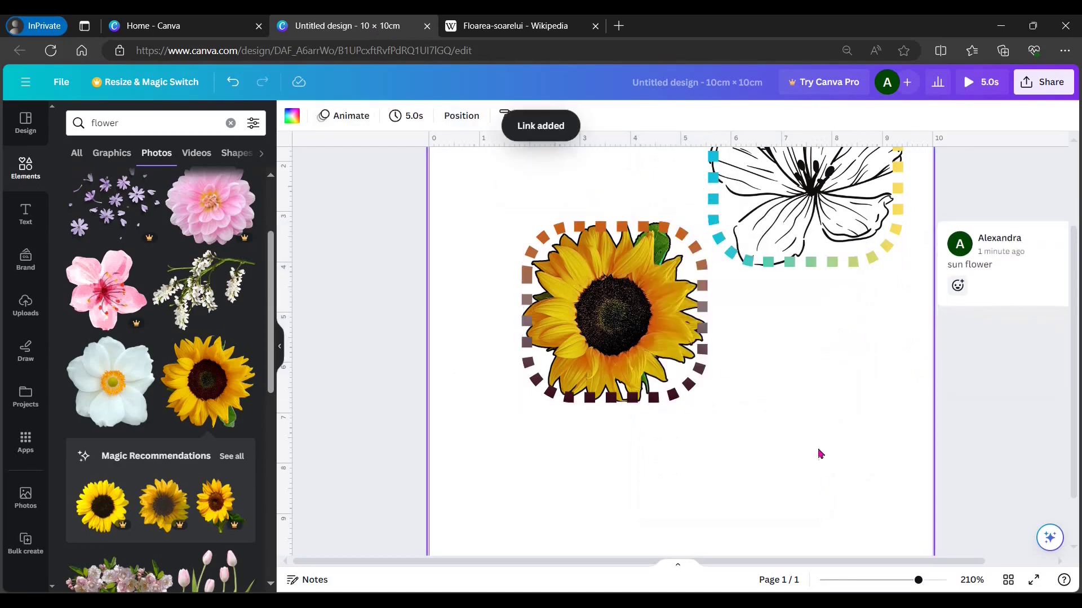
Step: Open the link from the sunflower photo, look through the Wikipedia article, and return to the Canva design
left_click(649, 327)
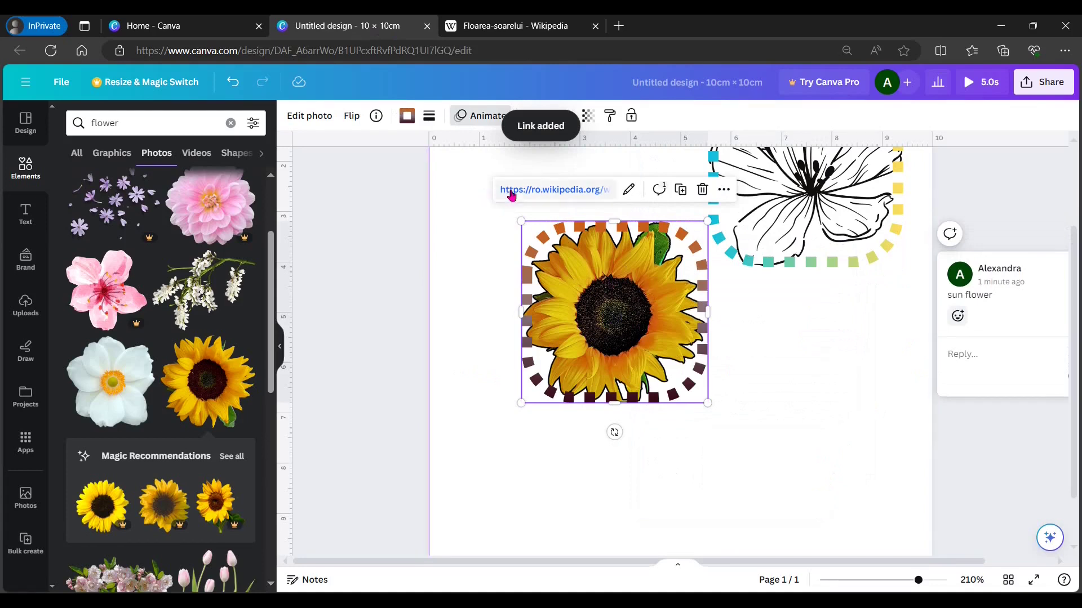
left_click(565, 194)
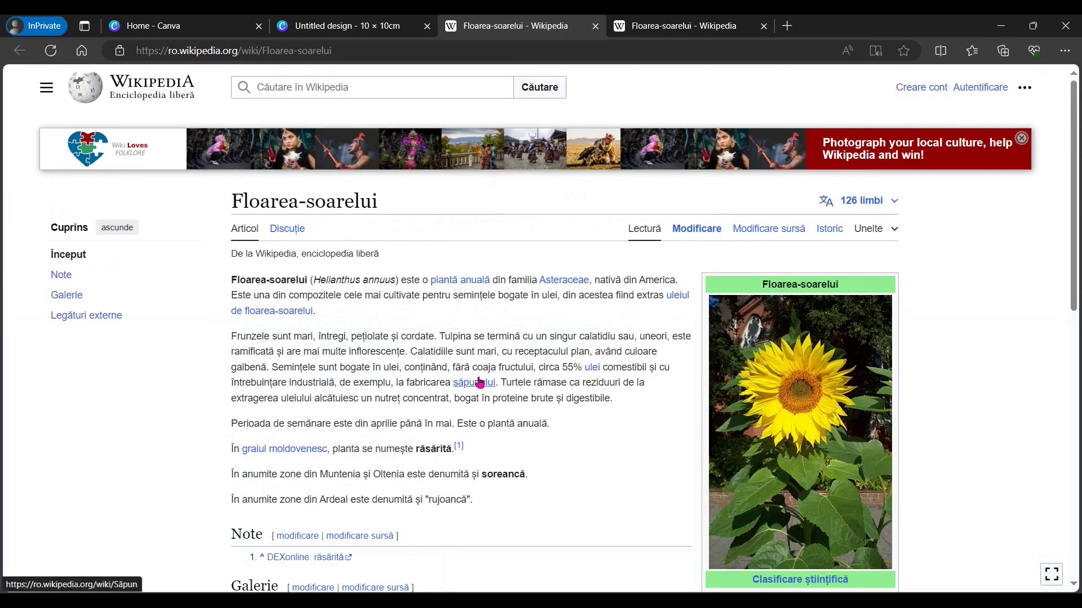
scroll(442, 285, "down", 5)
scroll(589, 293, "down", 5)
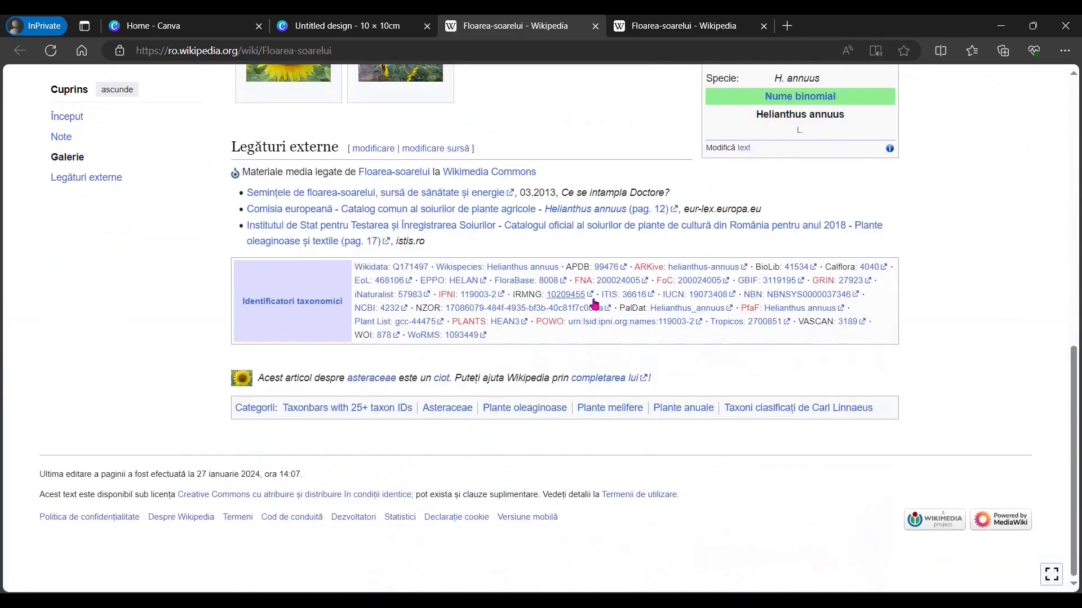
scroll(590, 295, "up", 10)
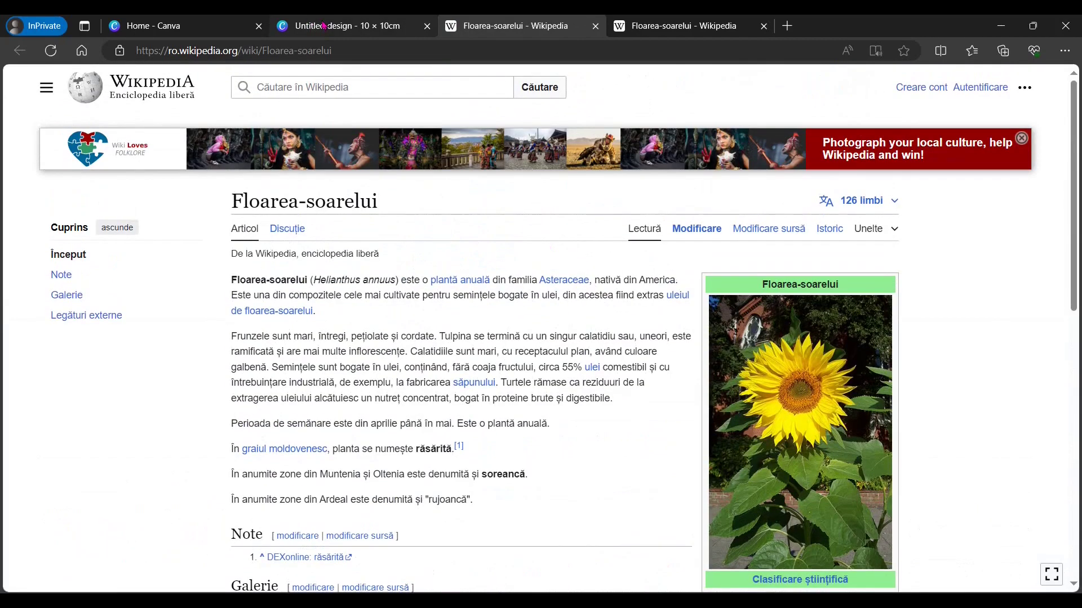
left_click(386, 21)
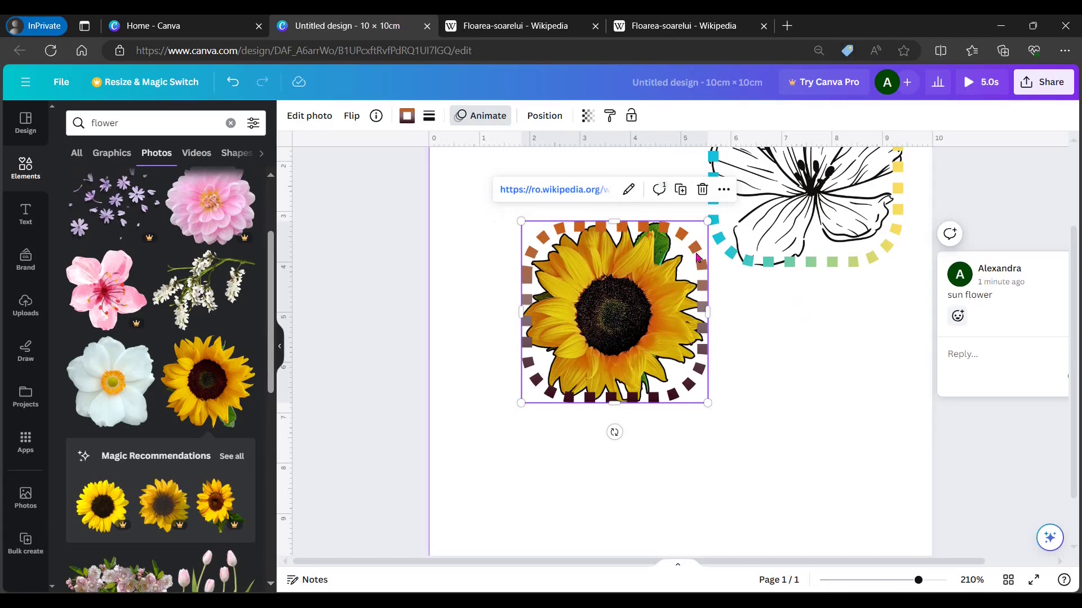
Step: Try setting the sunflower photo as the page background, and undo the change
right_click(734, 206)
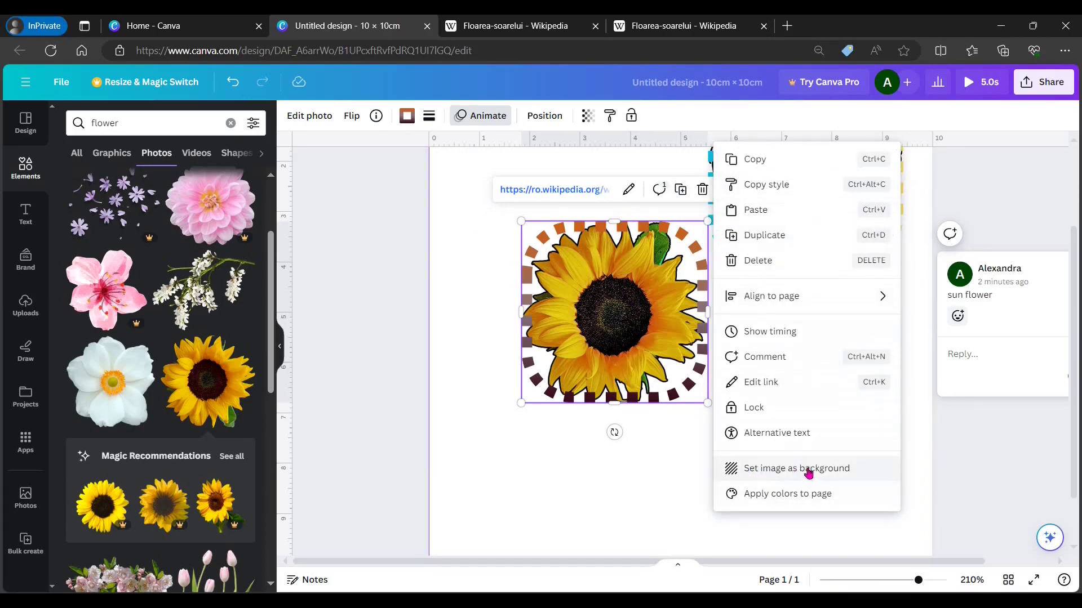
left_click(808, 474)
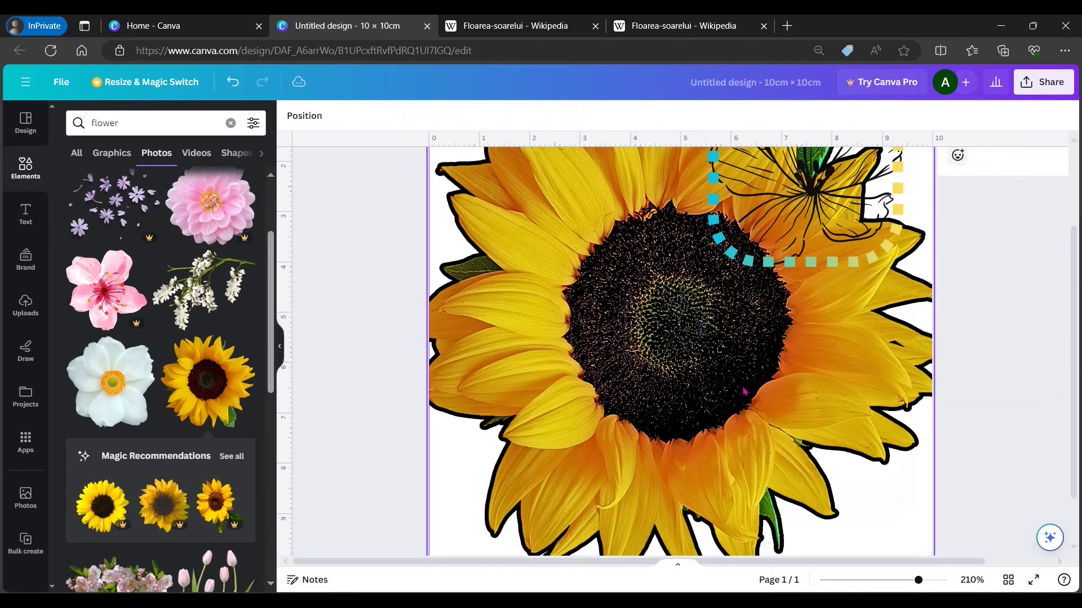
scroll(743, 390, "down", 3)
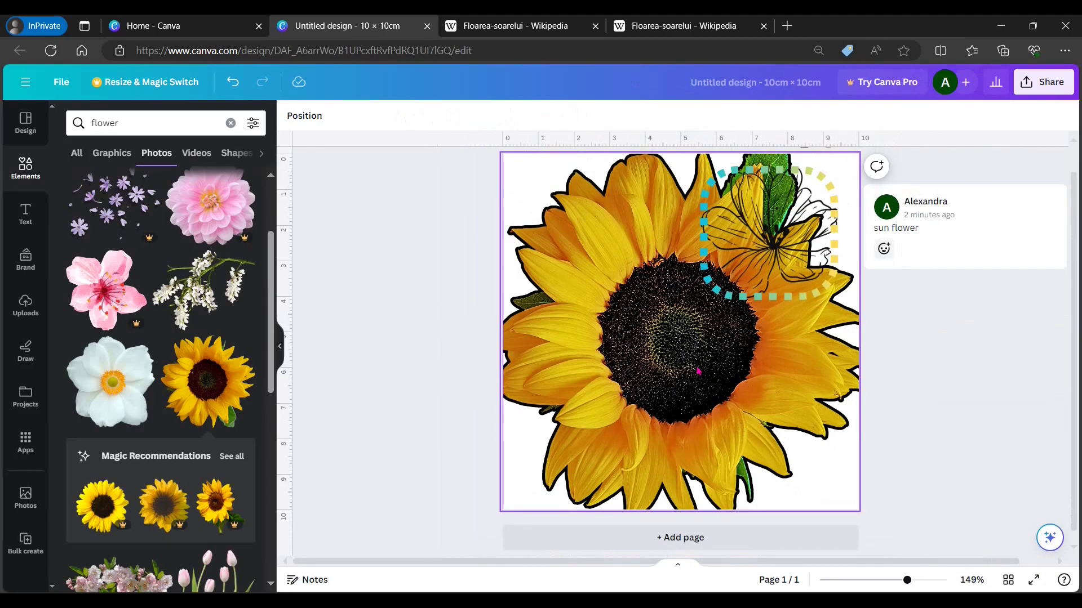
key("ctrl+z")
Step: Try applying the sunflower photo's colors to the page, and undo the recoloring
right_click(699, 372)
left_click(830, 494)
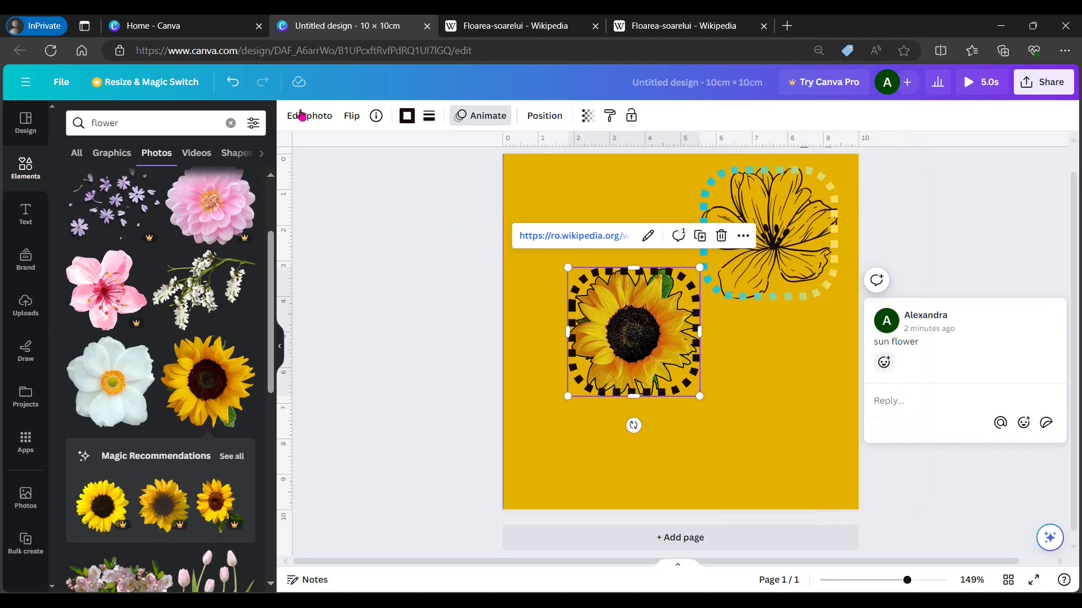
left_click(233, 89)
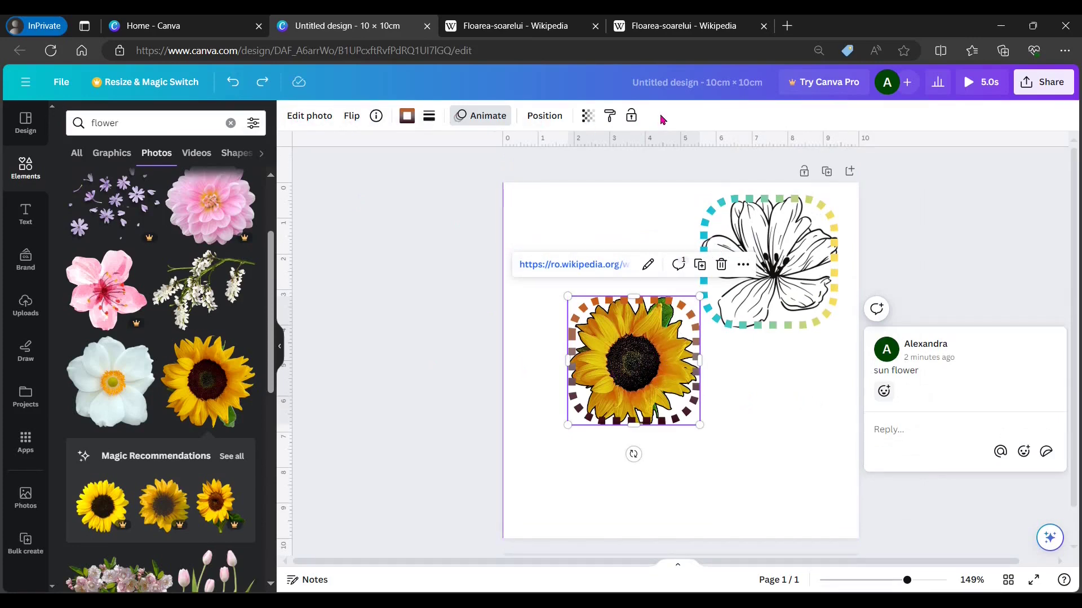
Step: Add a text box to the page with the text "Floarea soarelui"
left_click(26, 213)
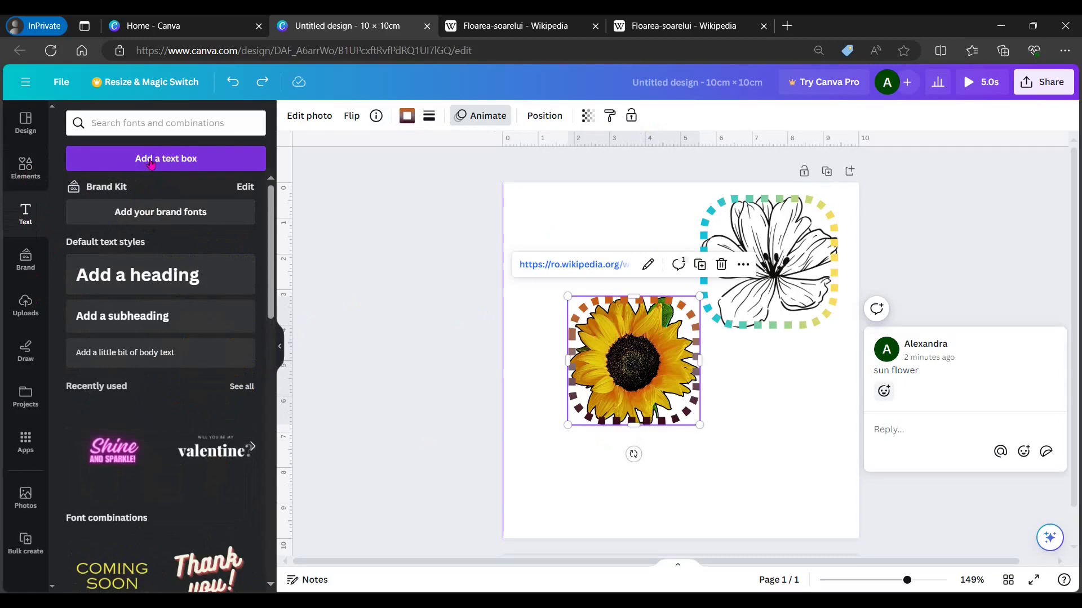
left_click(151, 159)
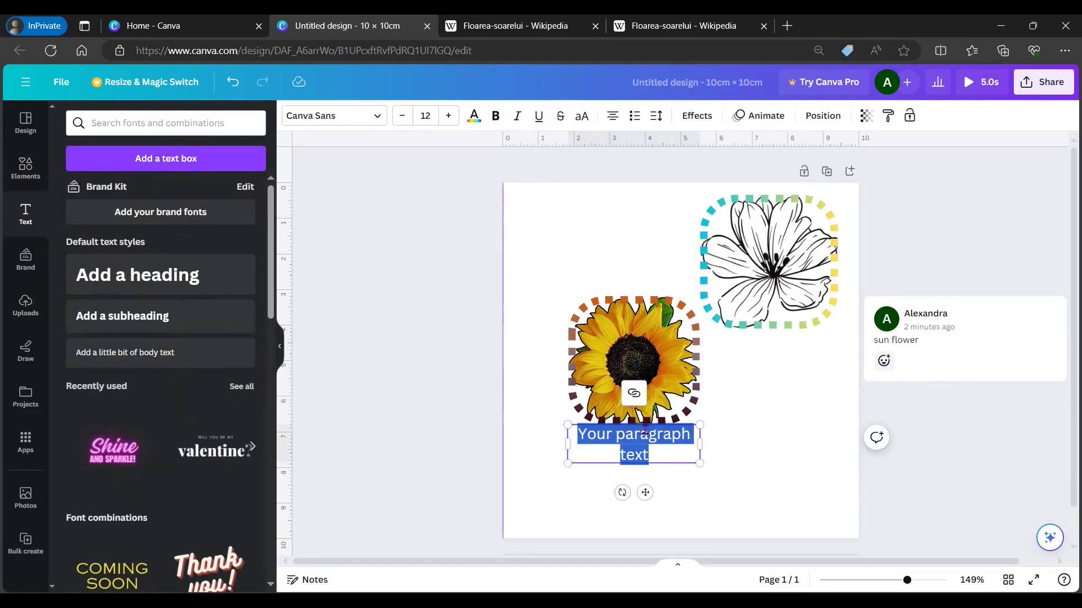
type("Floarea s")
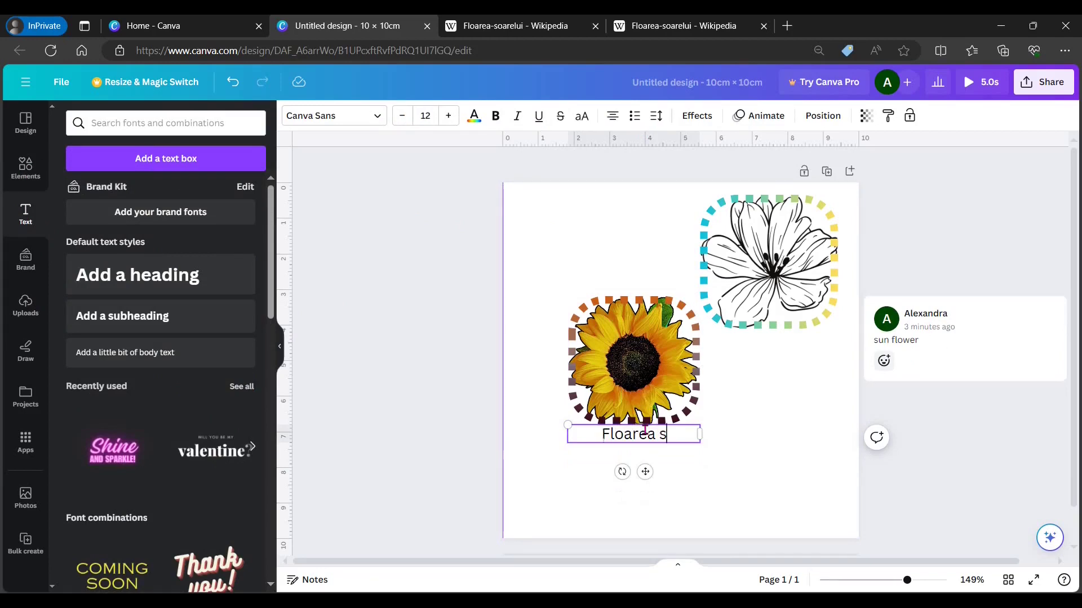
type("oarelui")
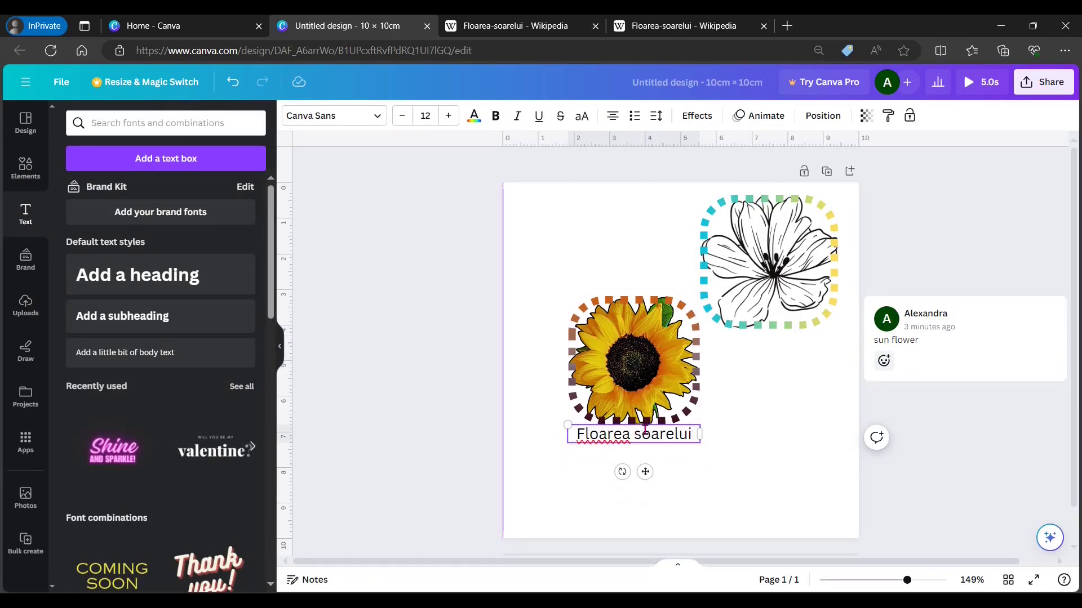
Step: Tilt the "Floarea soarelui" text slightly clockwise and place it above the sunflower photo
left_click(772, 381)
left_click_drag(673, 442, 787, 422)
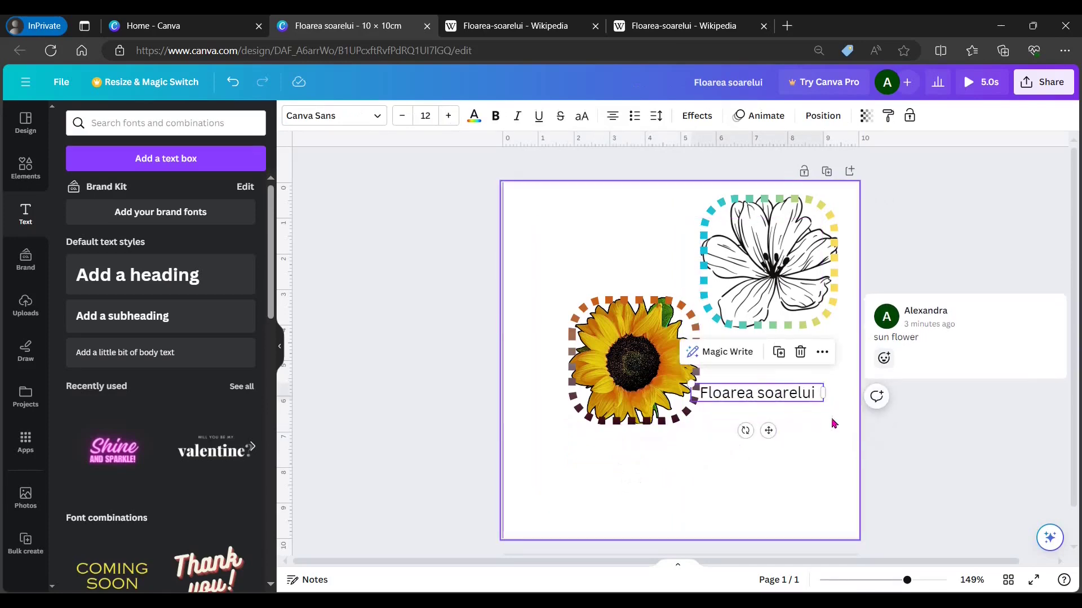
left_click_drag(745, 431, 613, 276)
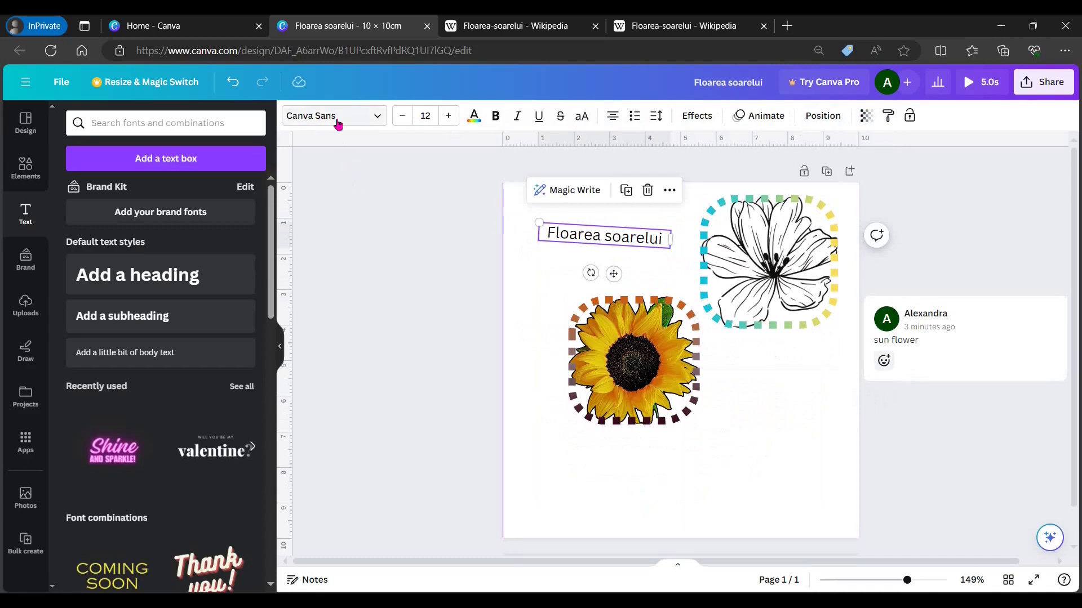
Step: Try the Bukhari Script and Copperplate Gothic fonts on the "Floarea soarelui" text
left_click(376, 117)
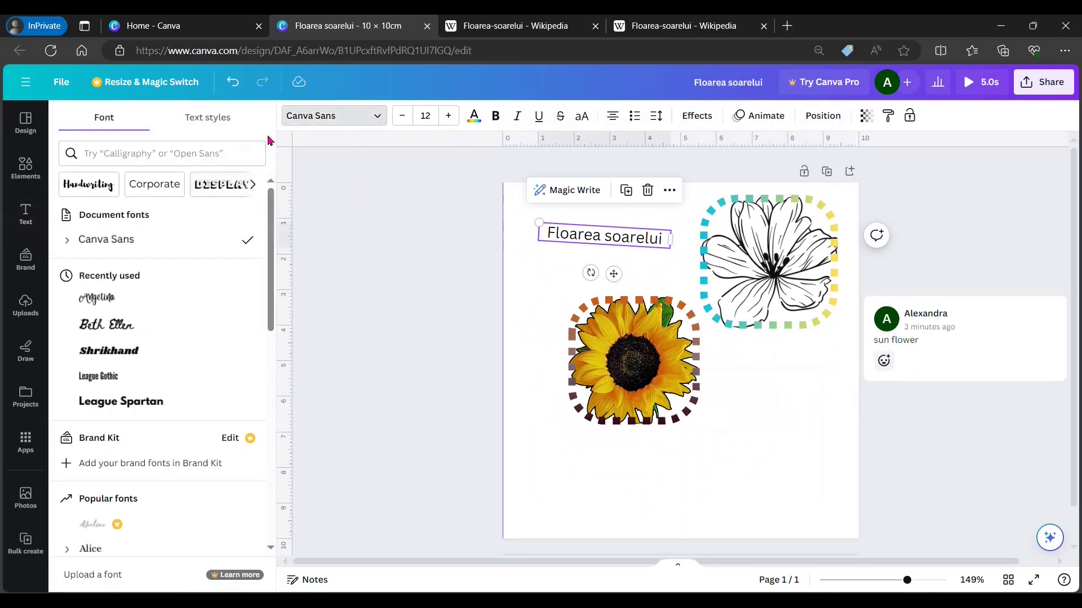
scroll(136, 219, "down", 5)
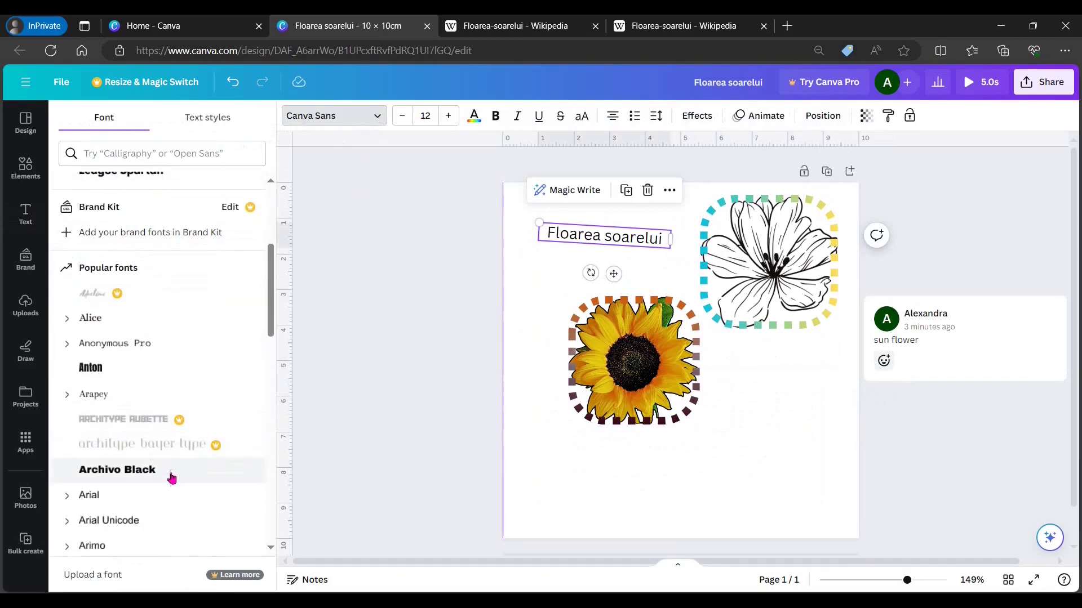
scroll(178, 494, "down", 4)
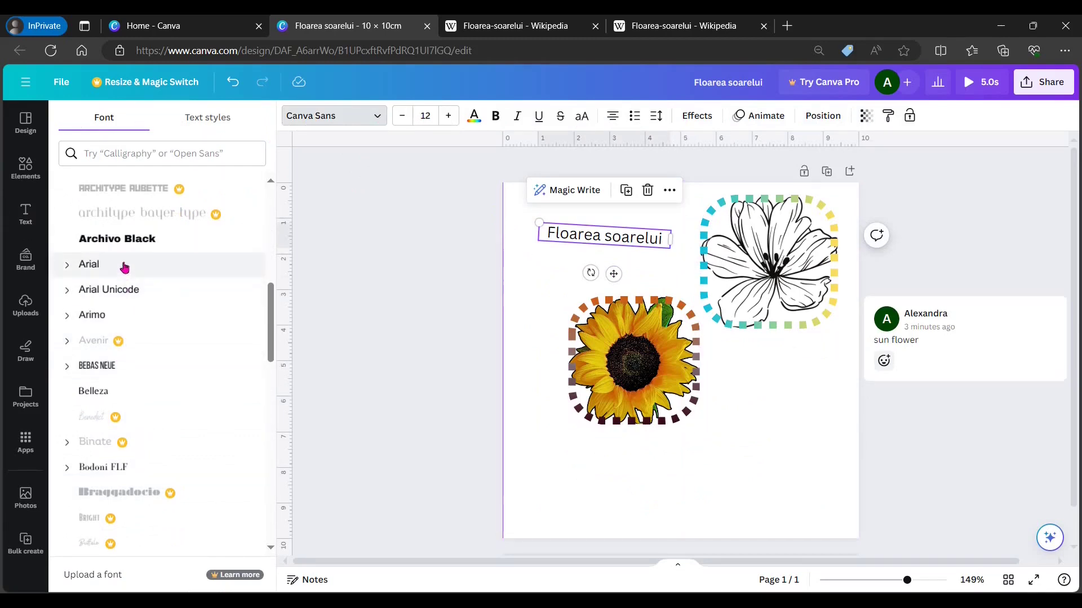
scroll(114, 439, "down", 4)
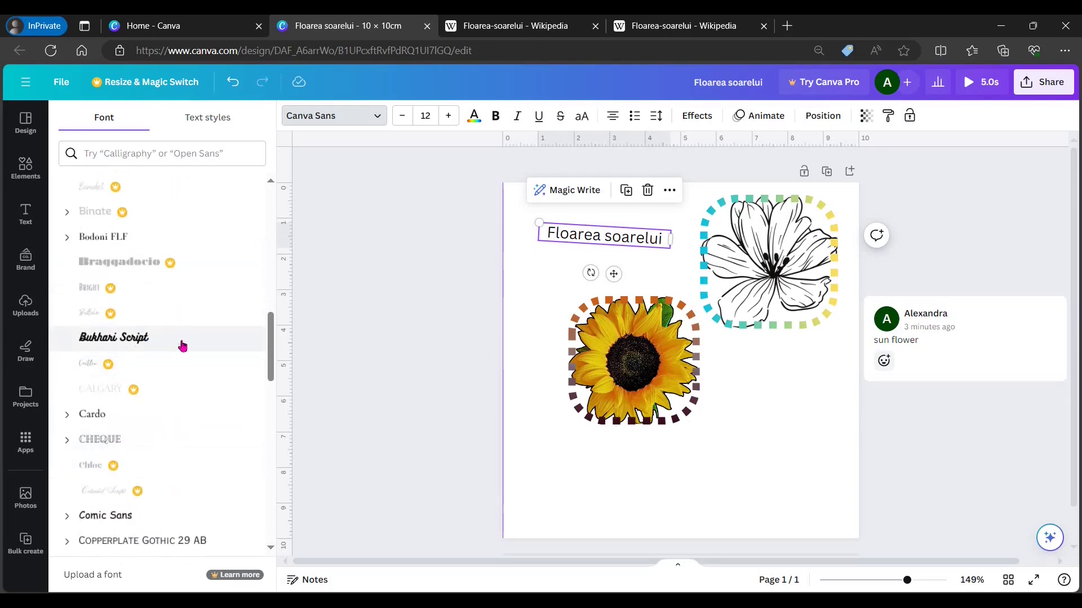
left_click(136, 345)
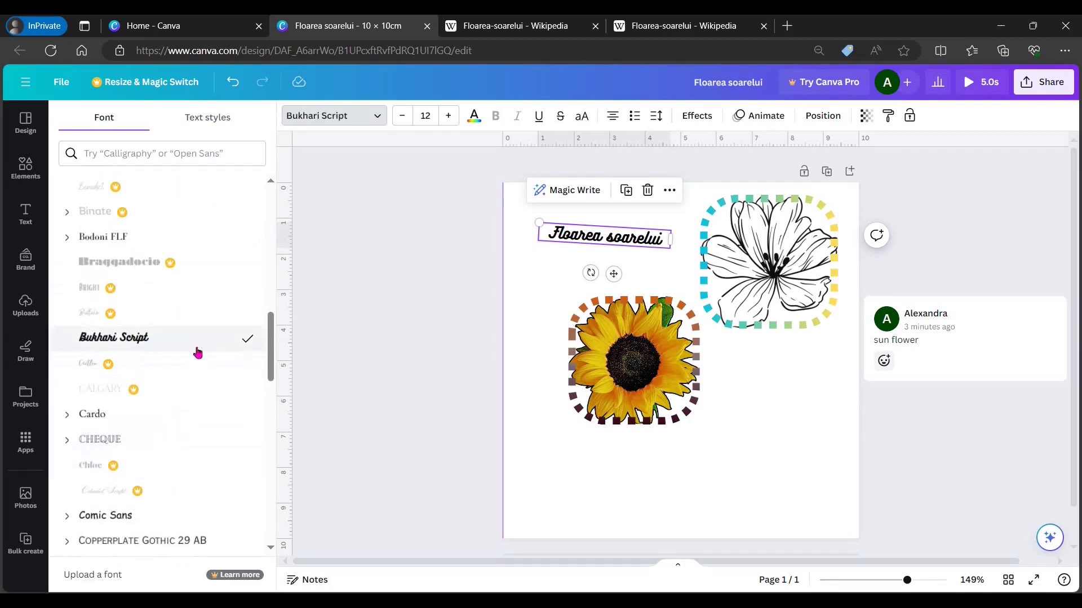
scroll(141, 445, "down", 4)
left_click(140, 363)
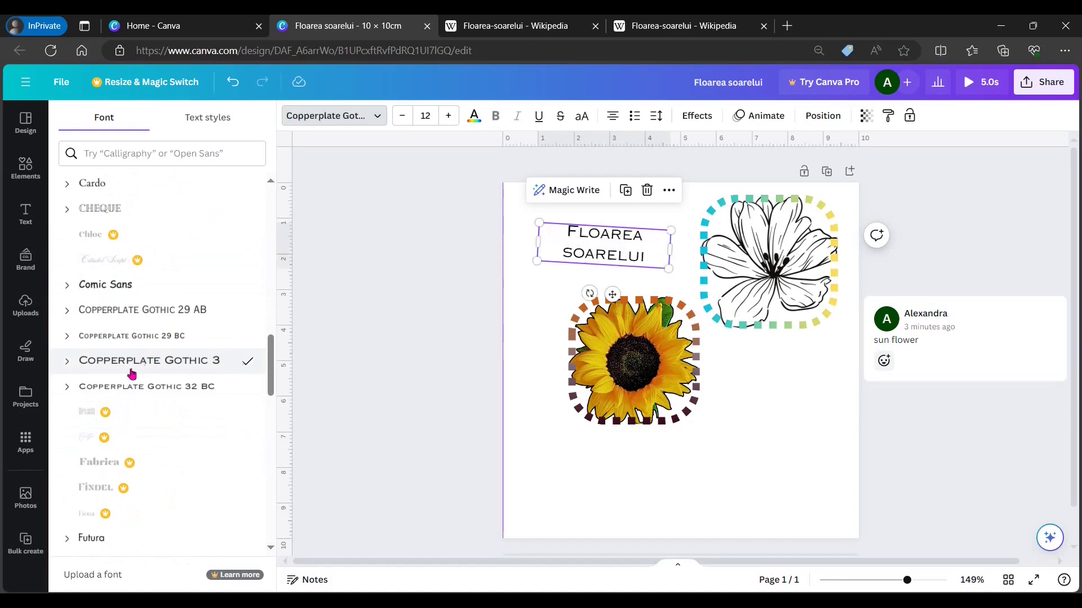
Step: Set the font of the "Floarea soarelui" text to Horizon
scroll(146, 379, "down", 4)
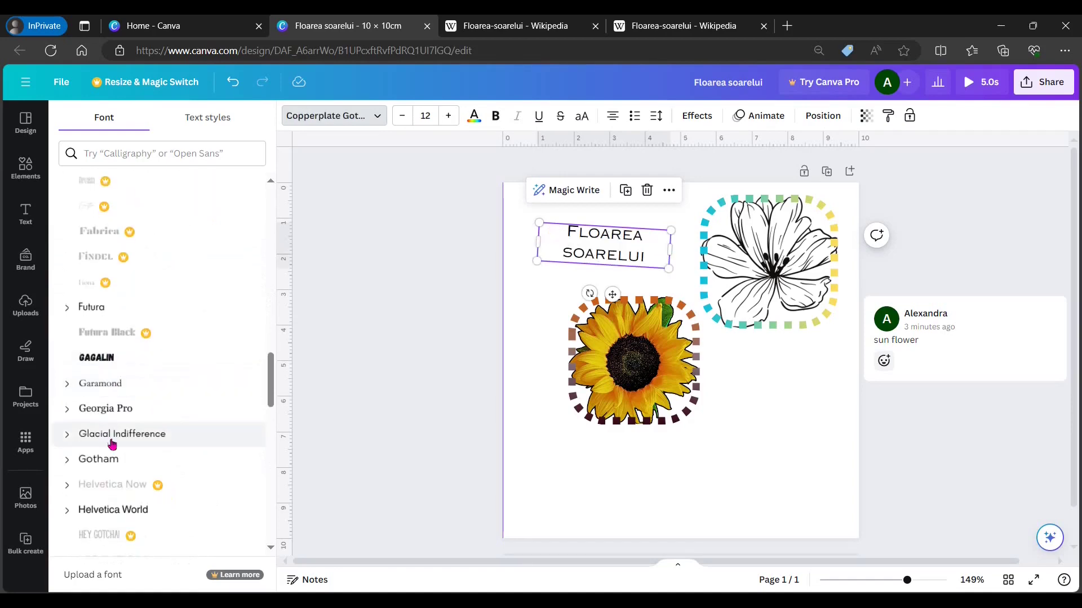
scroll(113, 442, "down", 5)
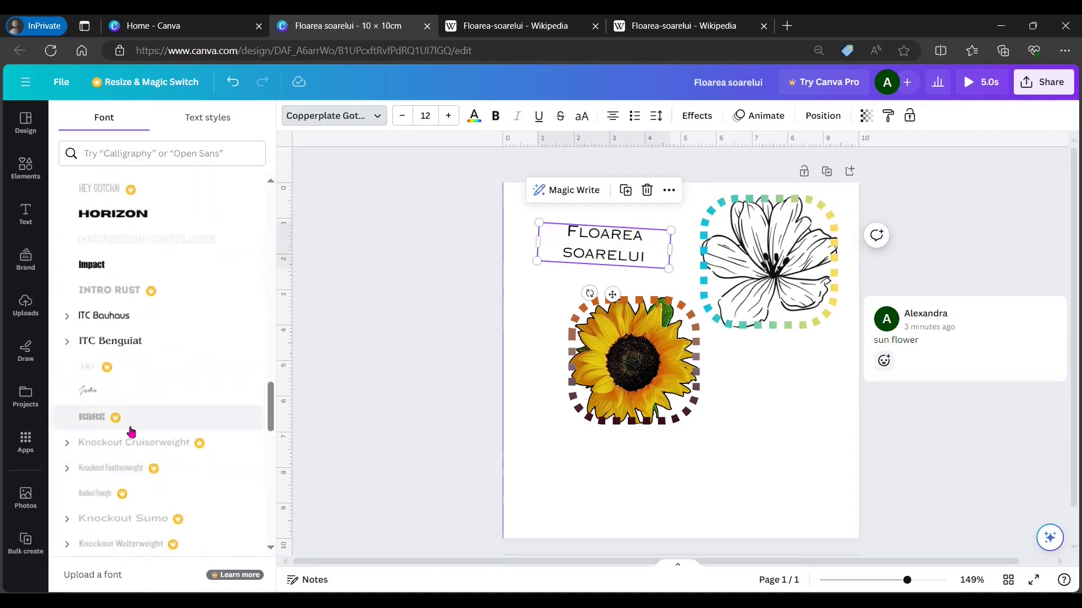
left_click(114, 219)
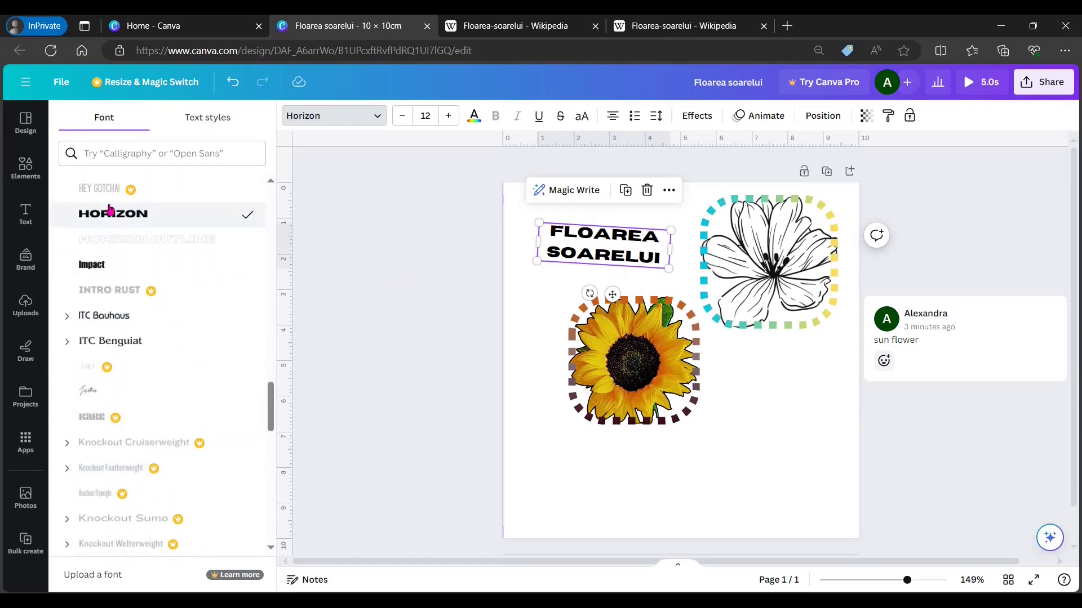
Step: Try increasing the text's font size gradually to 19, and reduce it to 15
left_click(447, 116)
left_click(448, 115)
left_click(449, 116)
left_click(449, 116)
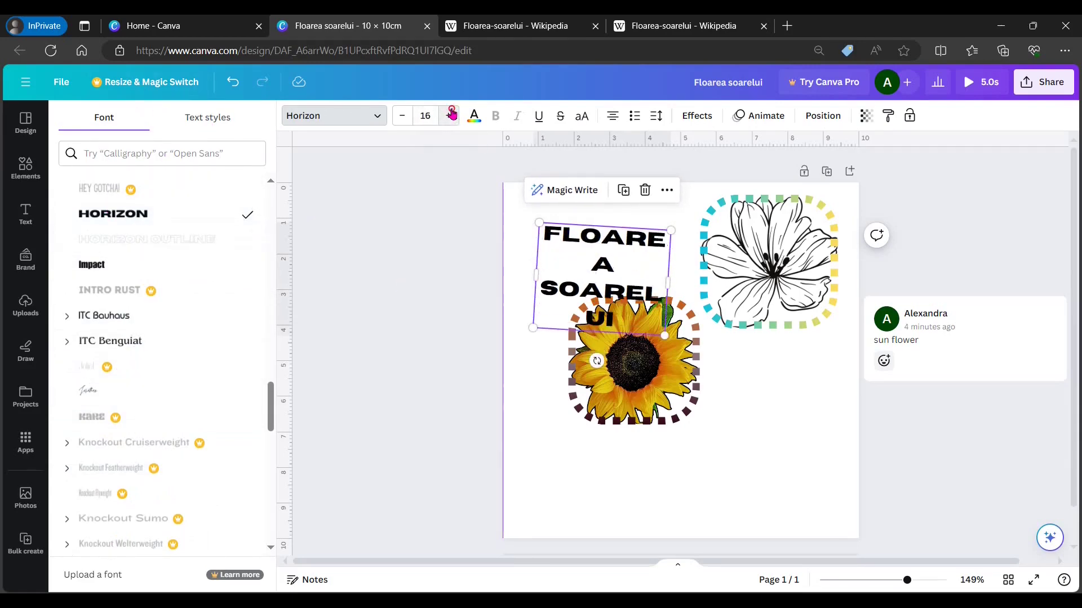
left_click(450, 116)
left_click(449, 116)
left_click(450, 116)
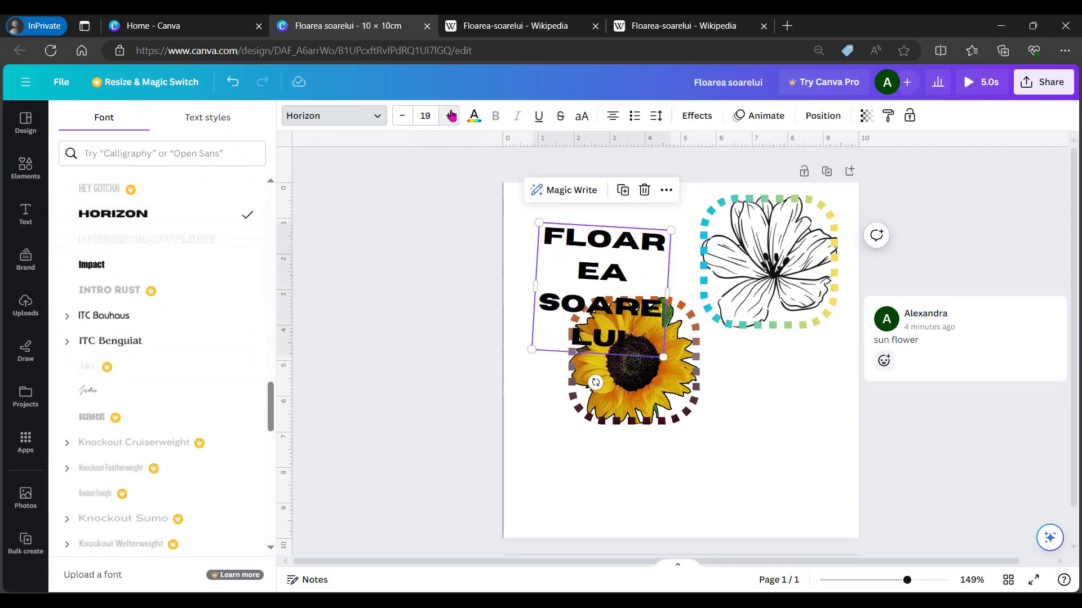
left_click(402, 116)
left_click(402, 115)
left_click(402, 116)
left_click(401, 115)
Step: Set the text's font size to 20, and widen its box to fit two lines below the sunflower
left_click(430, 115)
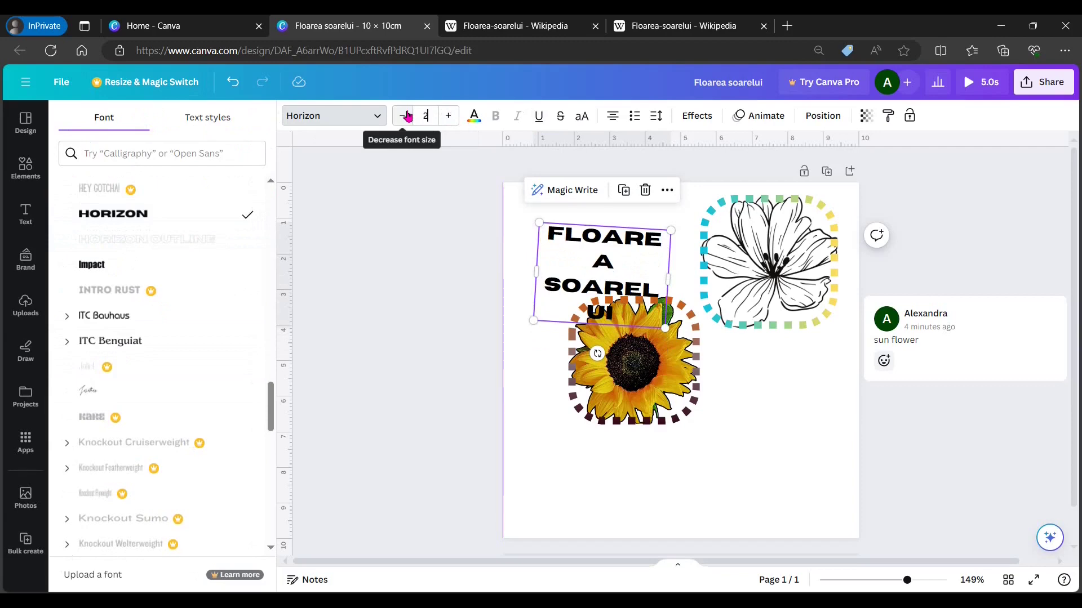
key("Return")
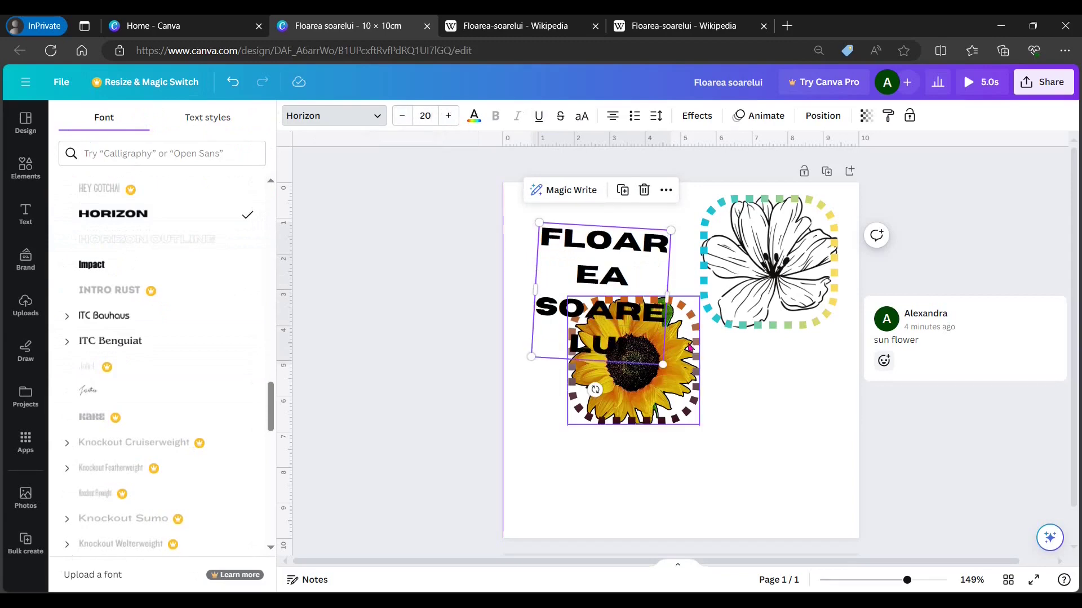
left_click_drag(667, 298, 794, 302)
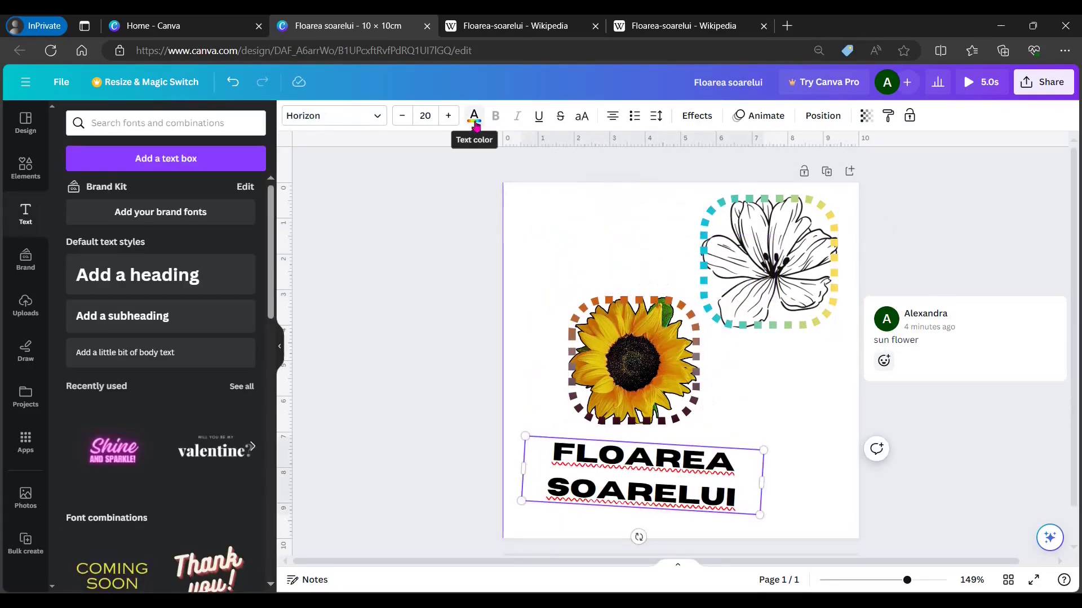
Step: Change the text color of the "Floarea soarelui" text to magenta #cb6ce6
left_click(475, 126)
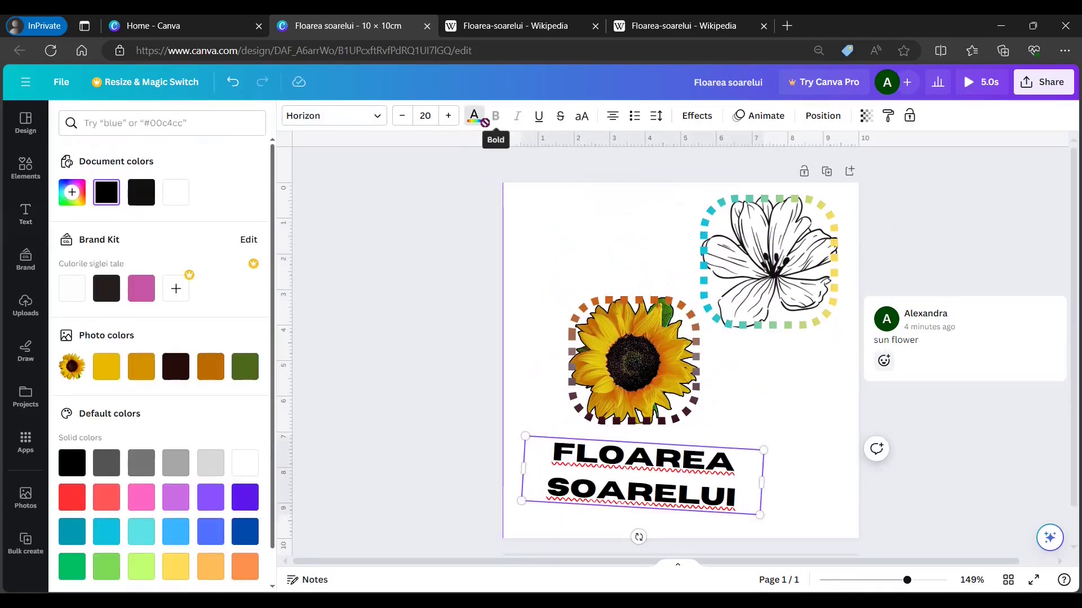
right_click(238, 475)
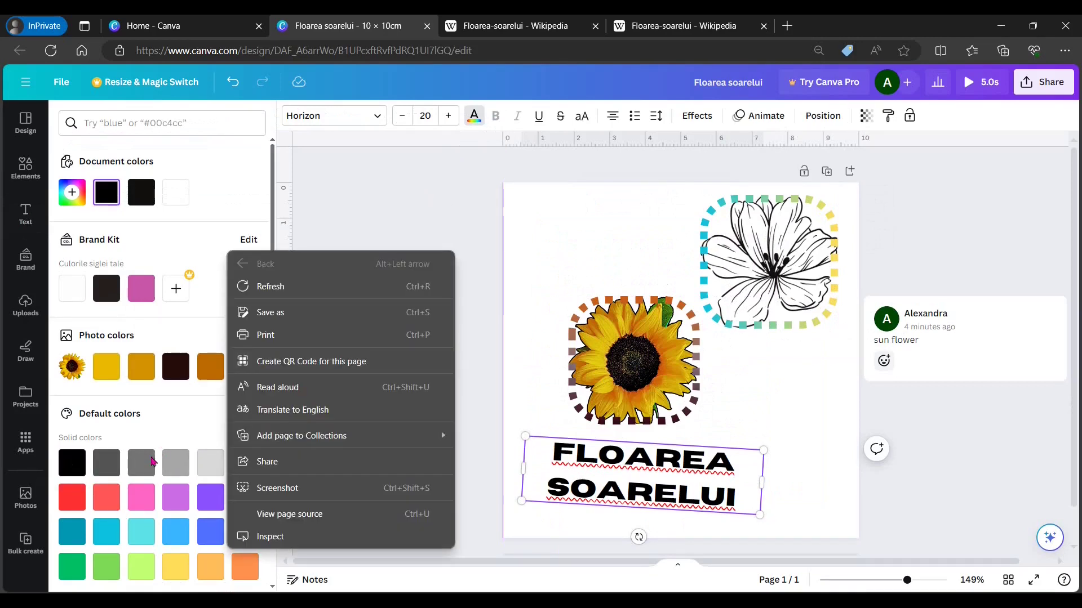
left_click(175, 497)
left_click(175, 497)
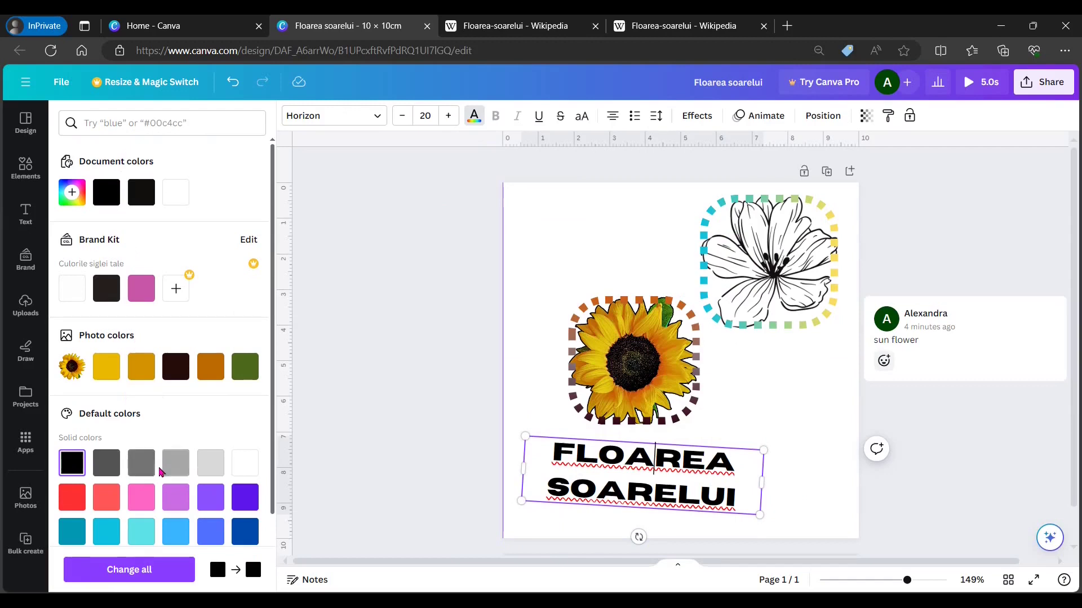
scroll(159, 492, "down", 2)
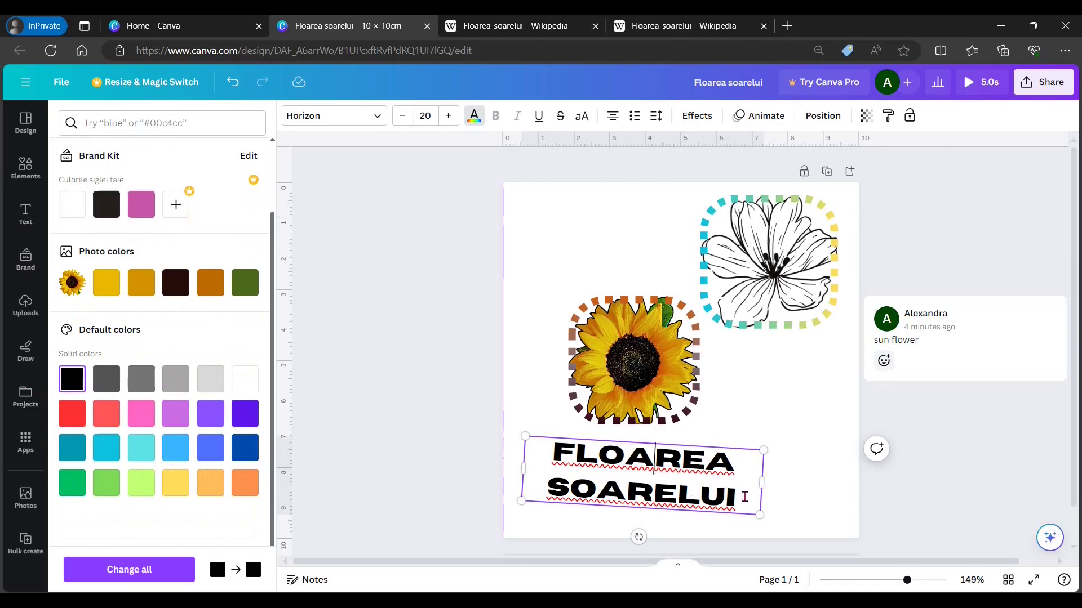
left_click_drag(743, 492, 548, 453)
left_click(175, 421)
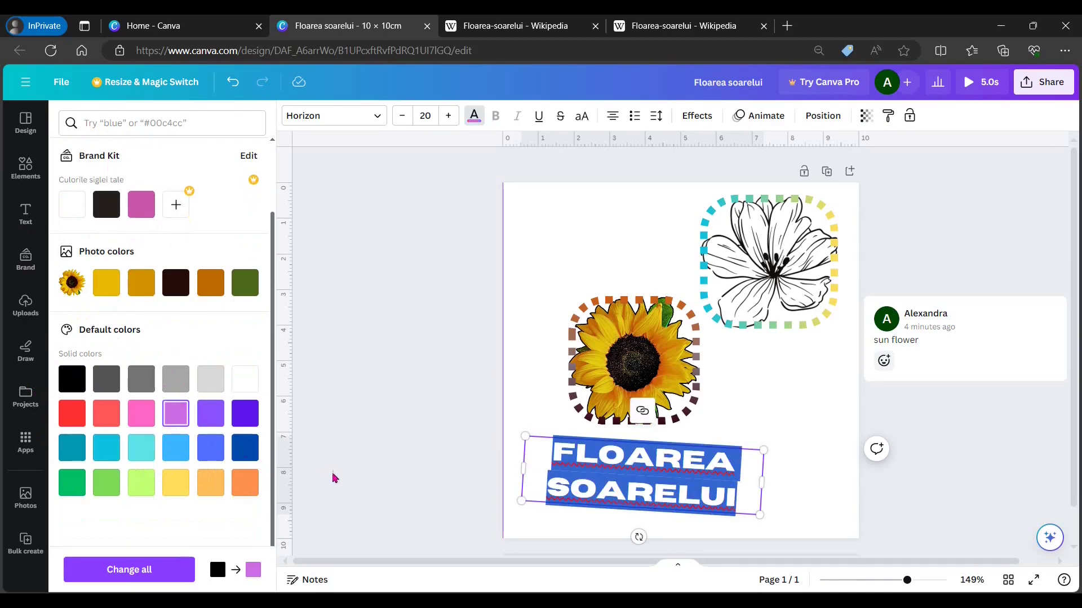
left_click(723, 522)
left_click(642, 480)
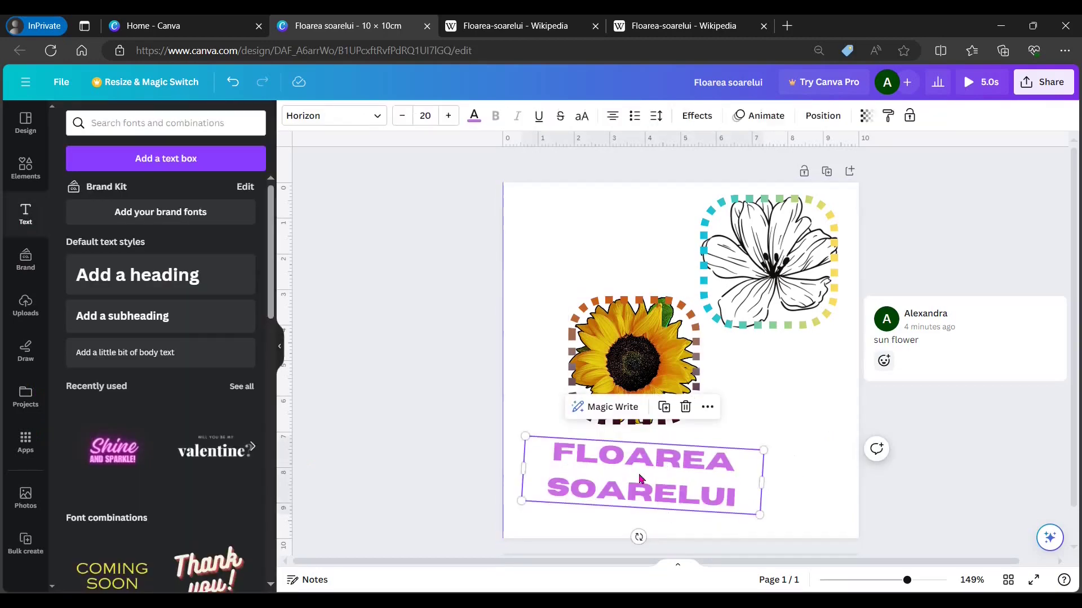
Step: Color the "Floarea soarelui" text orange-brown #BF6703 by sampling the color from a petal of the sunflower photo
left_click(475, 117)
scroll(208, 362, "down", 1)
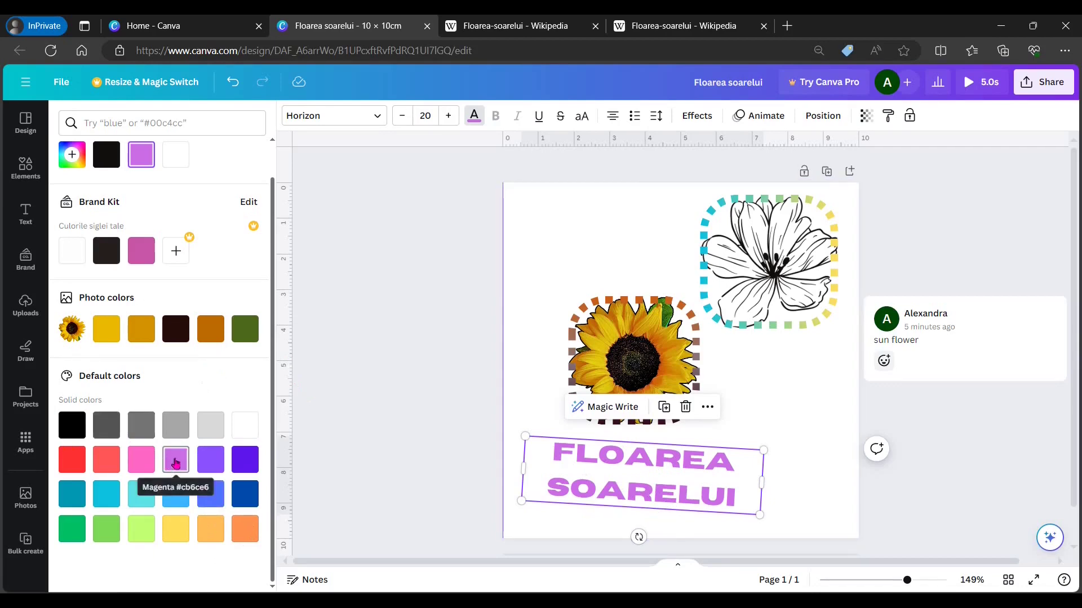
scroll(113, 398, "up", 1)
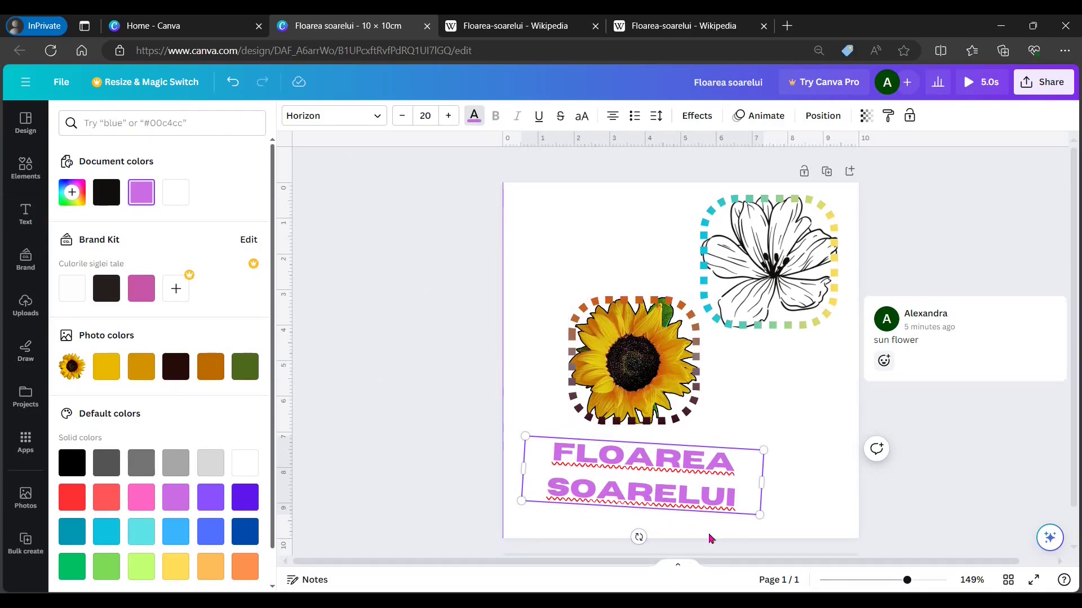
double_click(618, 480)
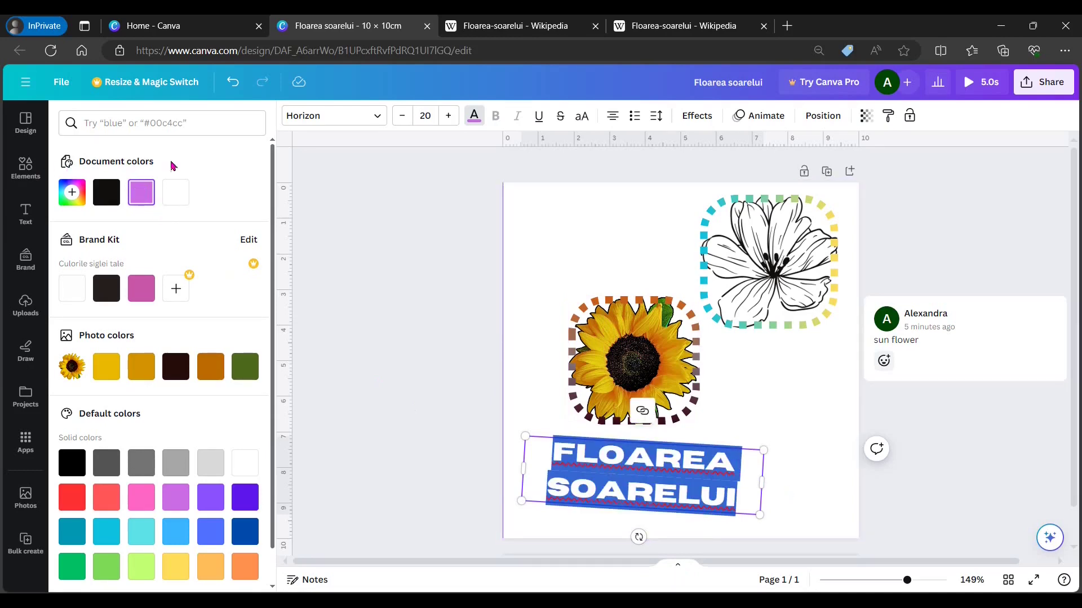
left_click(71, 192)
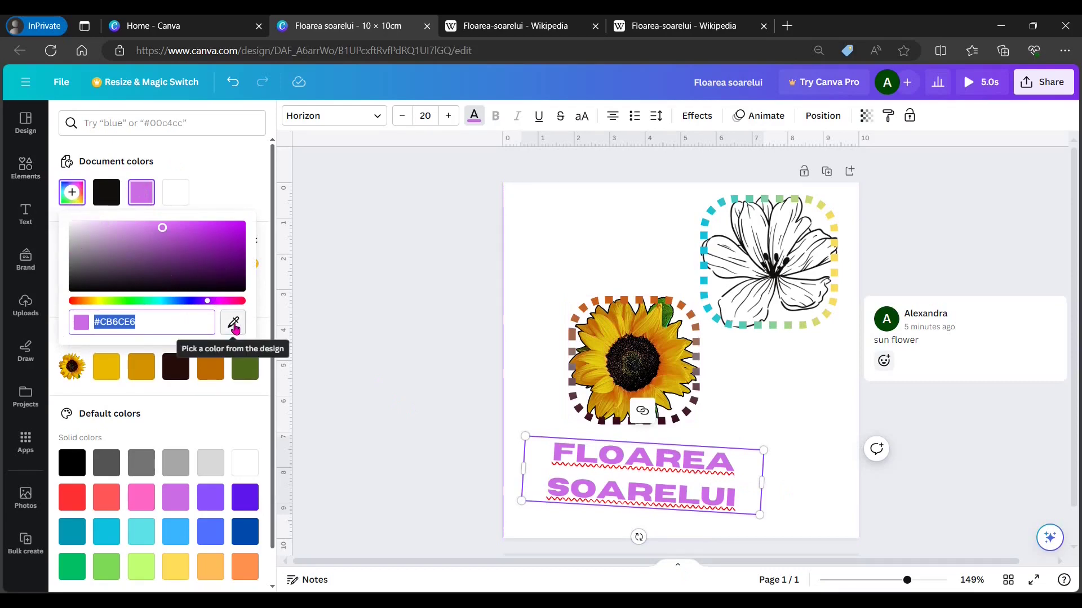
left_click(233, 324)
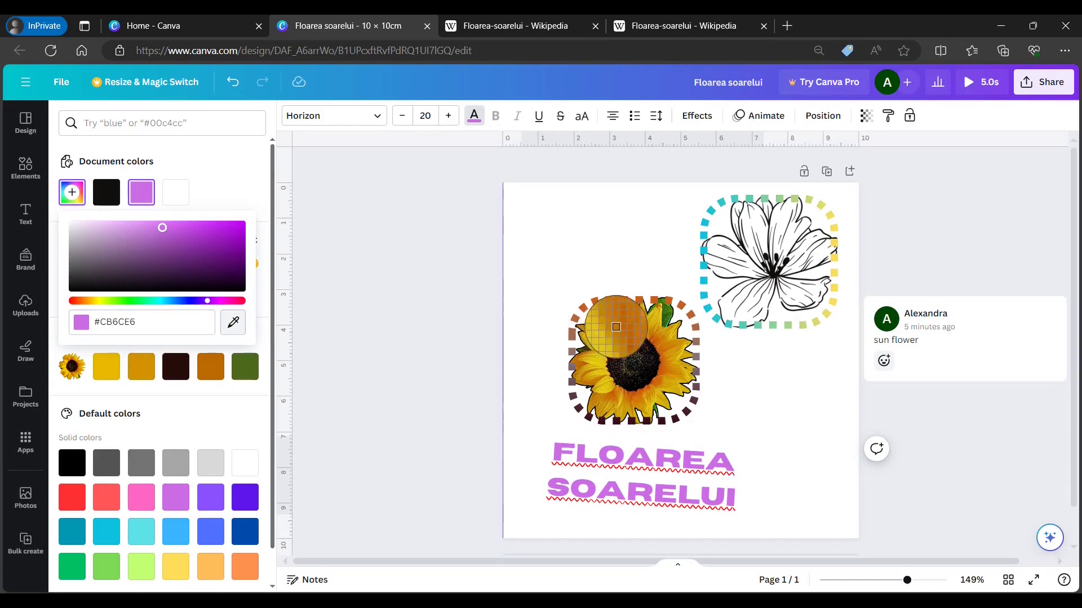
left_click(617, 327)
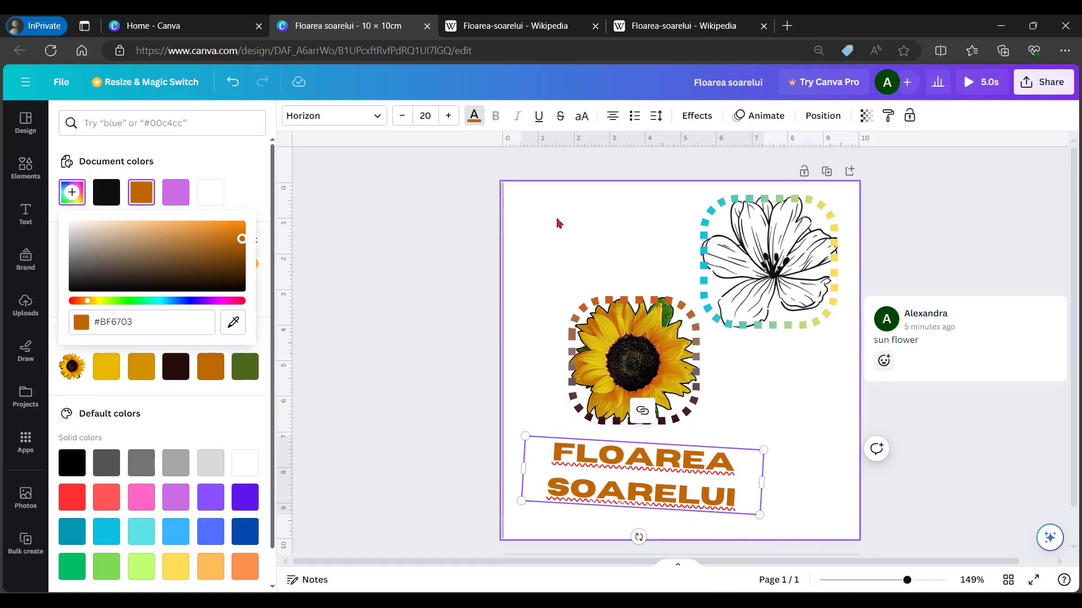
Step: Underline the "Floarea soarelui" text and deselect its box
left_click(702, 481)
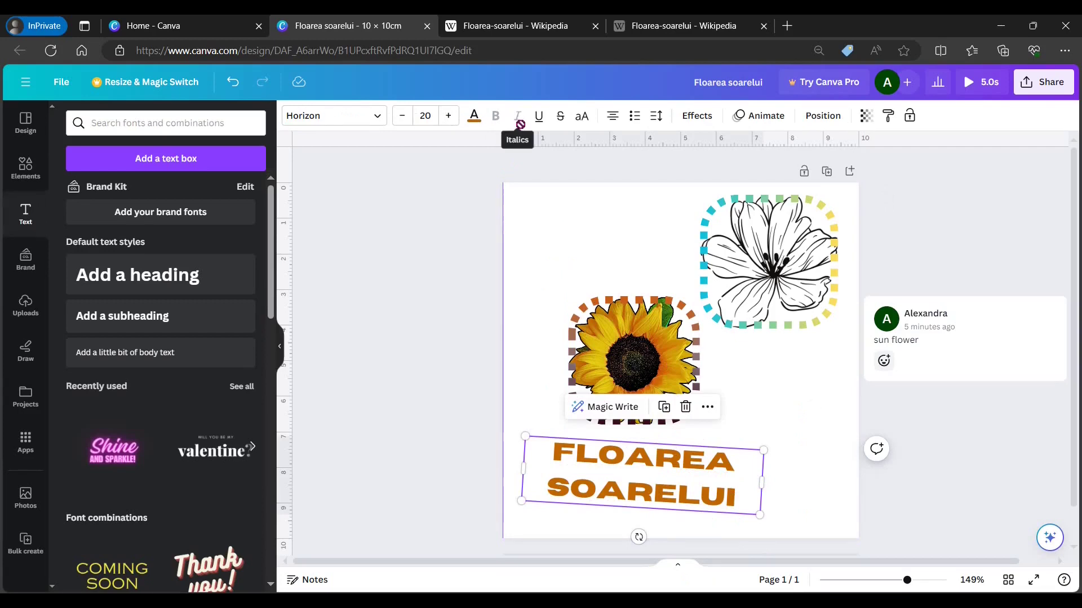
left_click(540, 118)
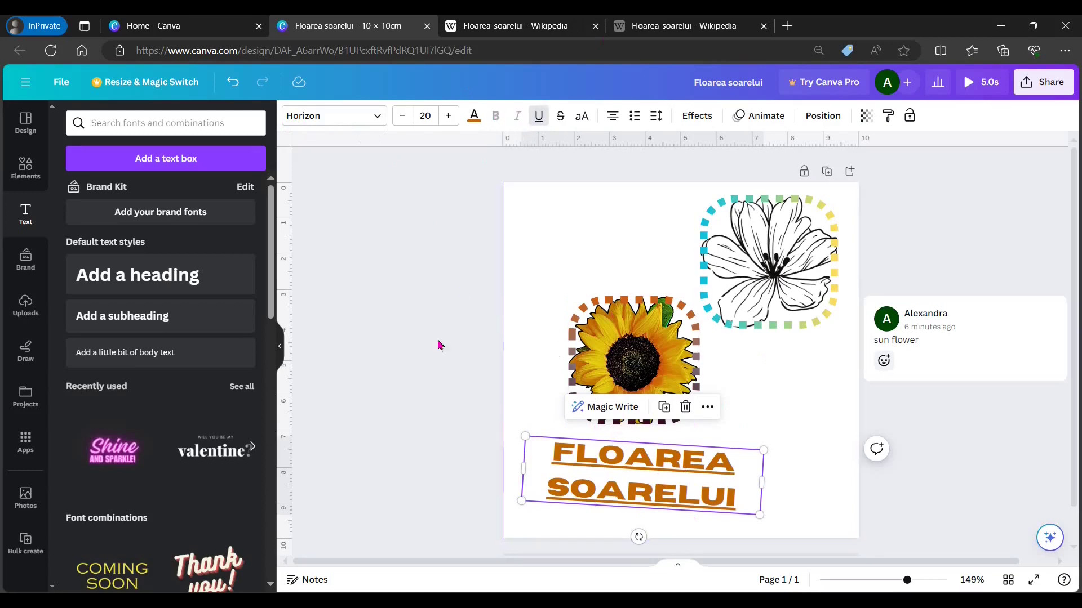
left_click(772, 393)
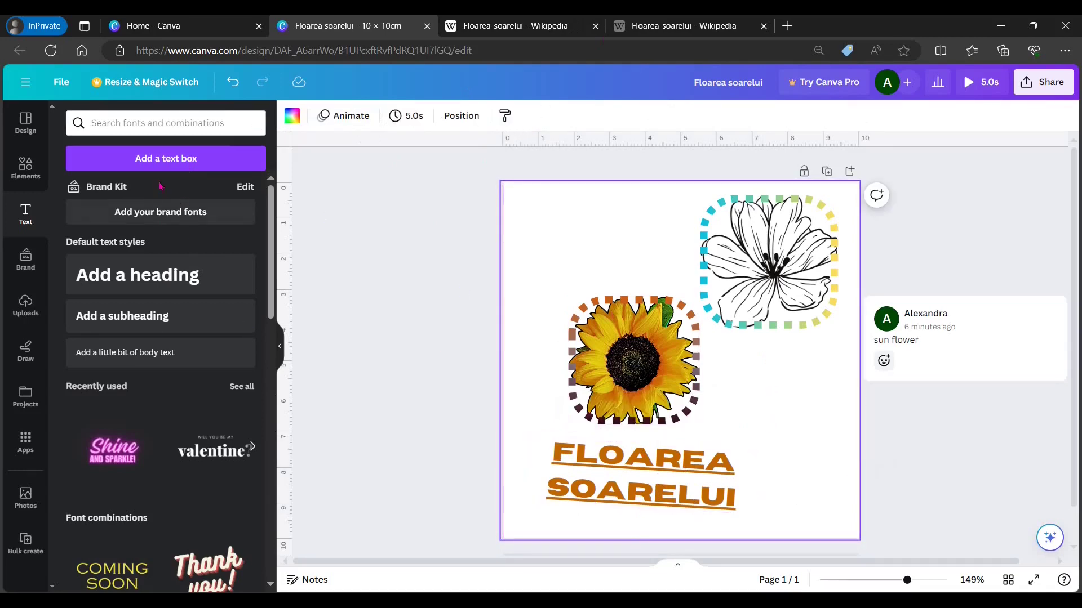
Step: Add a new text box at the top of the page, and move the line-art flower to the page's lower right
scroll(175, 206, "down", 3)
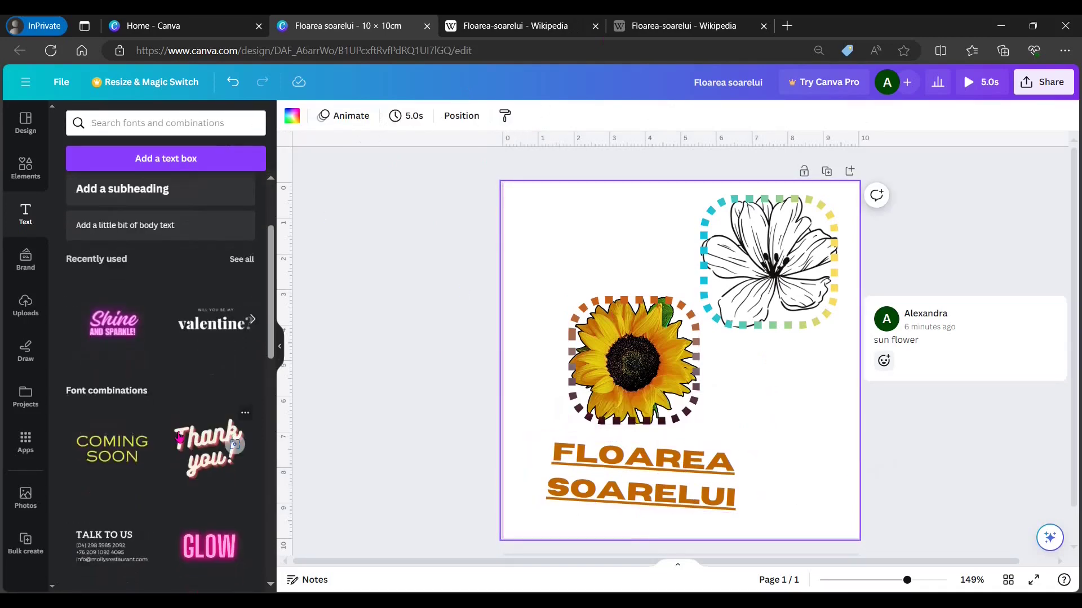
left_click(166, 158)
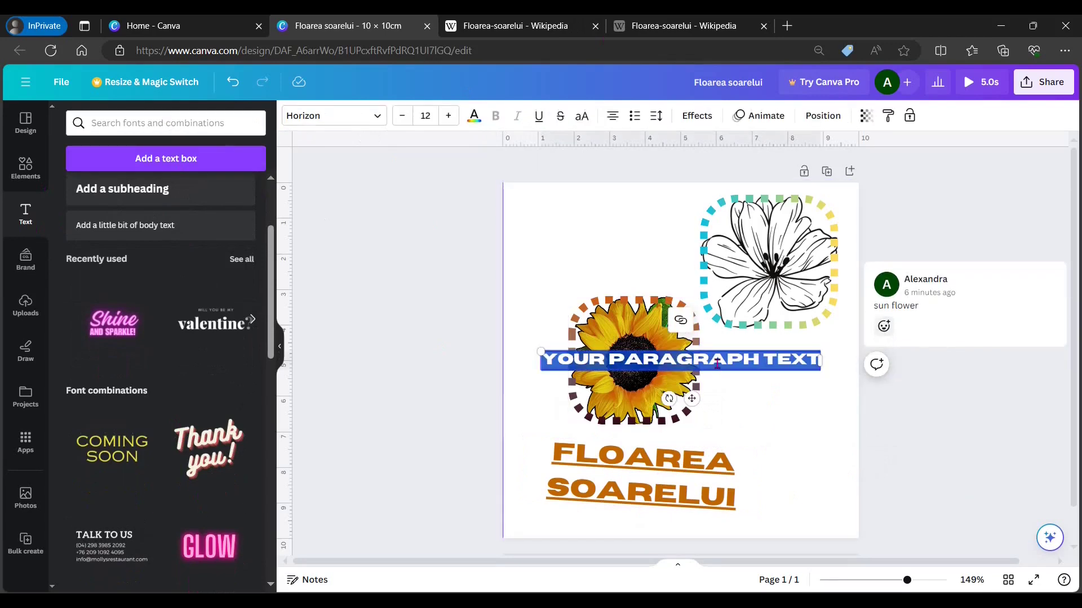
left_click(778, 408)
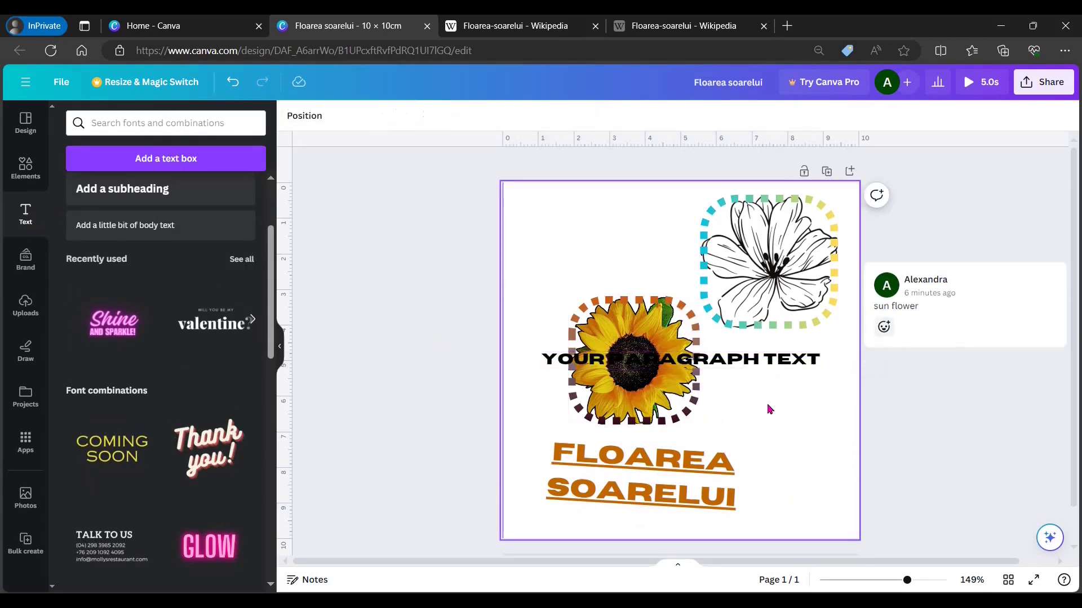
left_click_drag(754, 359, 690, 203)
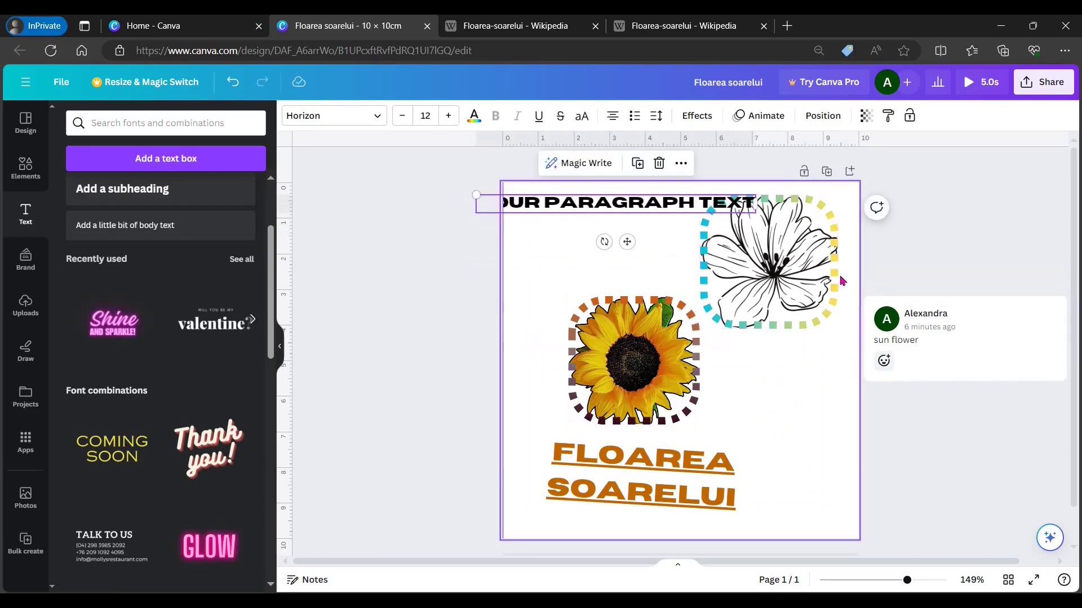
key("ctrl+z")
Step: Set the font of the "Your paragraph text" box to ITC Benguiat
double_click(624, 208)
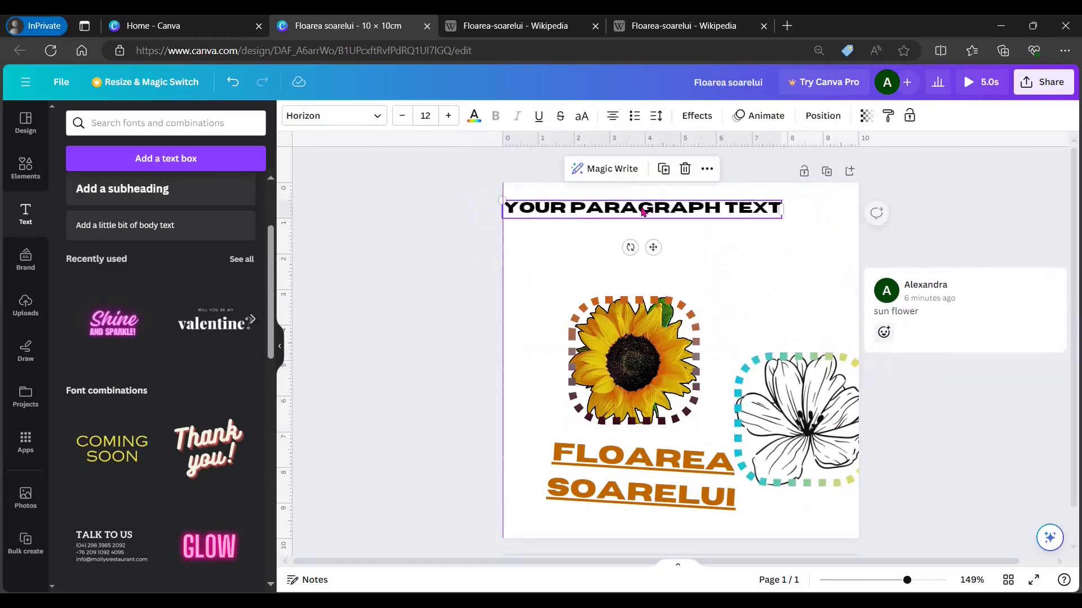
left_click(374, 115)
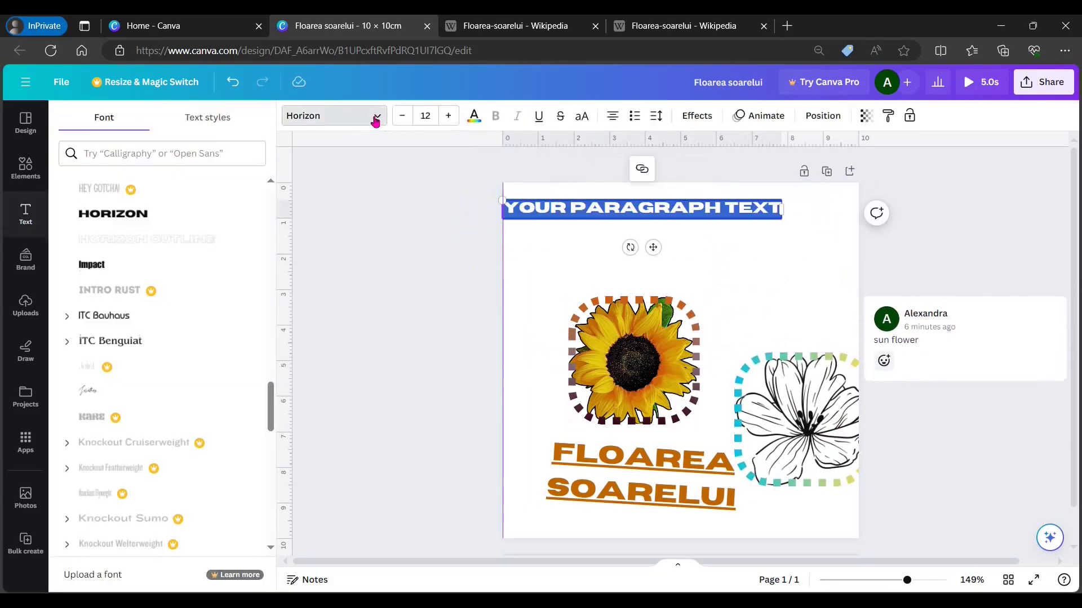
left_click(131, 348)
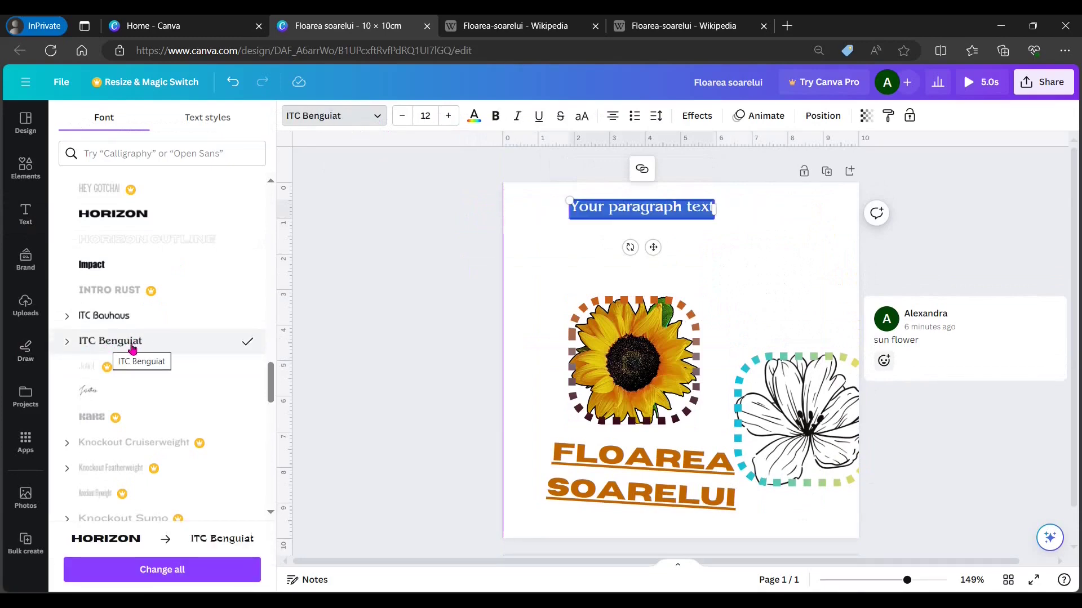
Step: Try bold, italic, underline and strikethrough on the "Your paragraph text" box, and remove all of these styles again
left_click(496, 125)
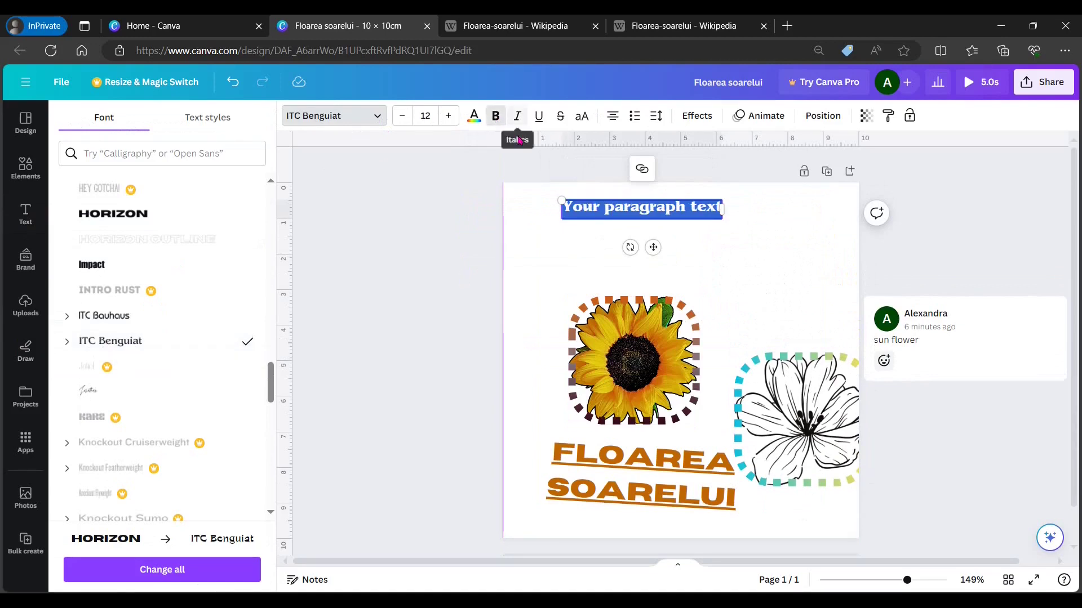
left_click(551, 276)
left_click(650, 210)
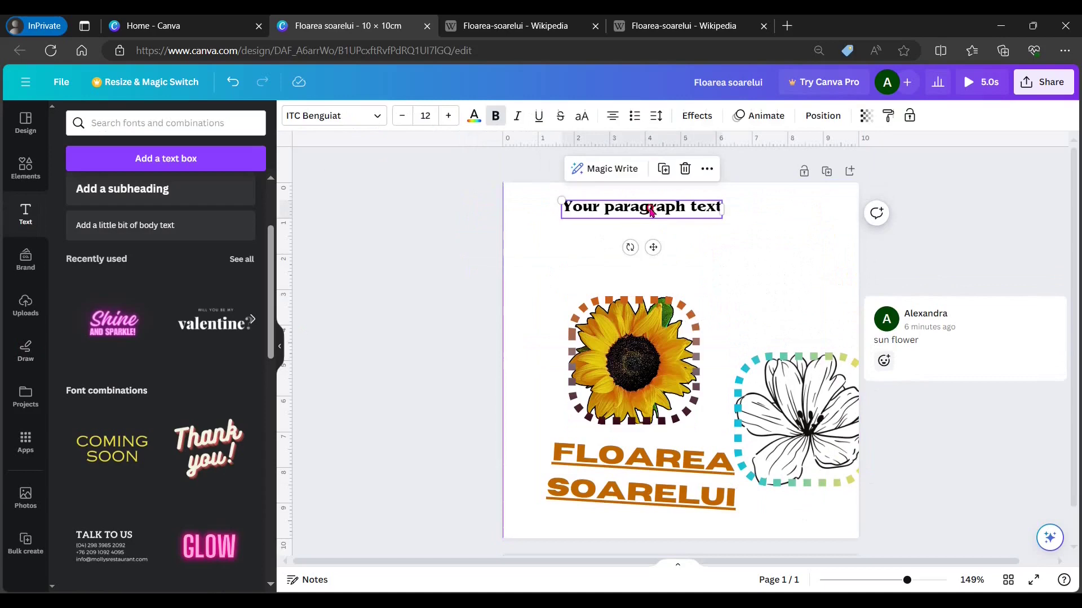
left_click(518, 116)
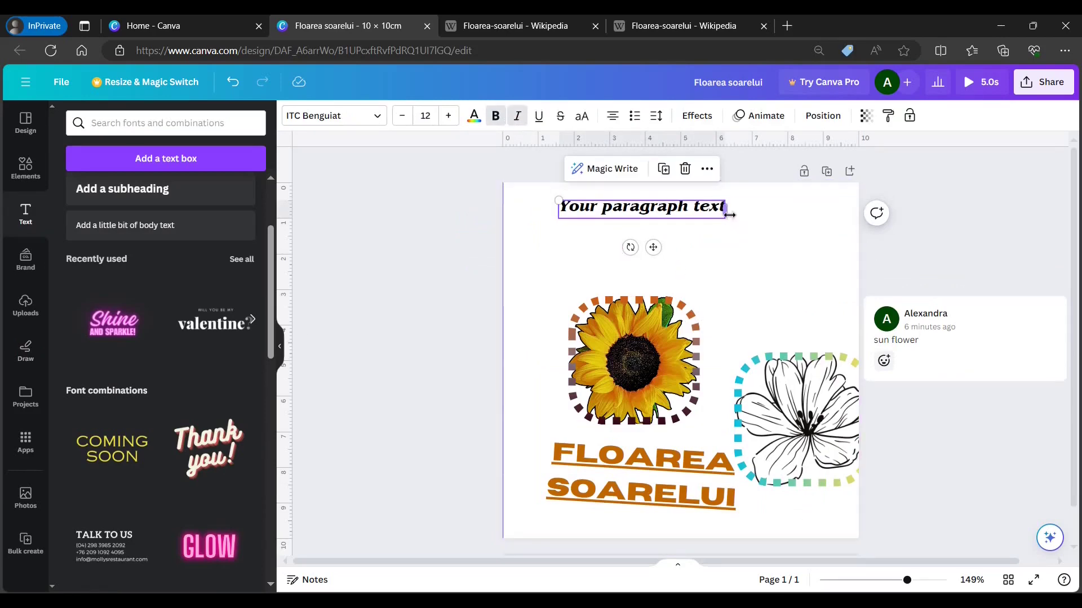
left_click(539, 116)
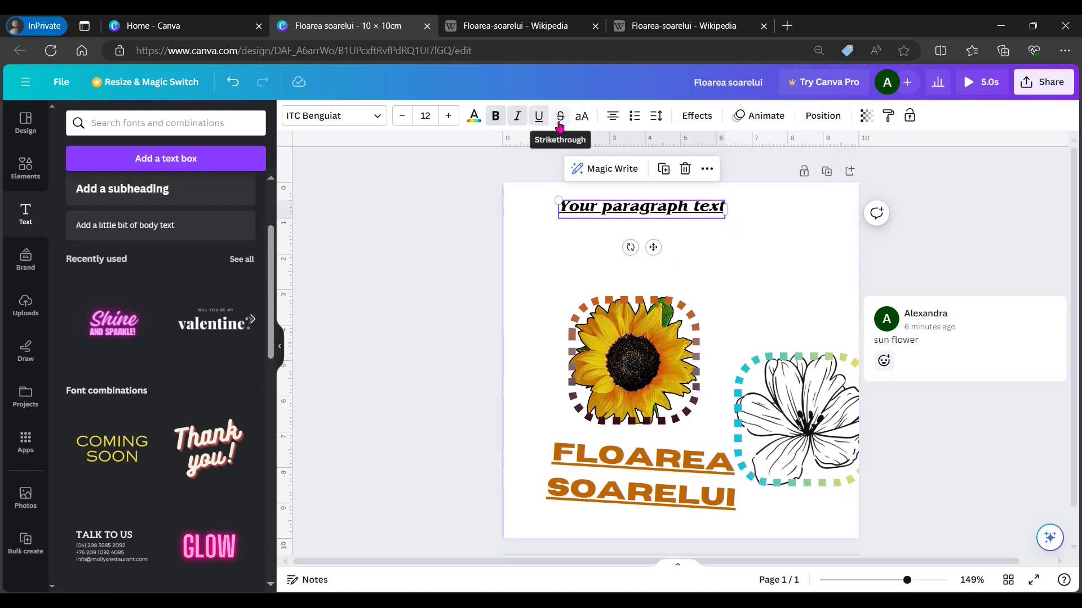
key("ctrl+z")
key("ctrl+z")
key("ctrl+z")
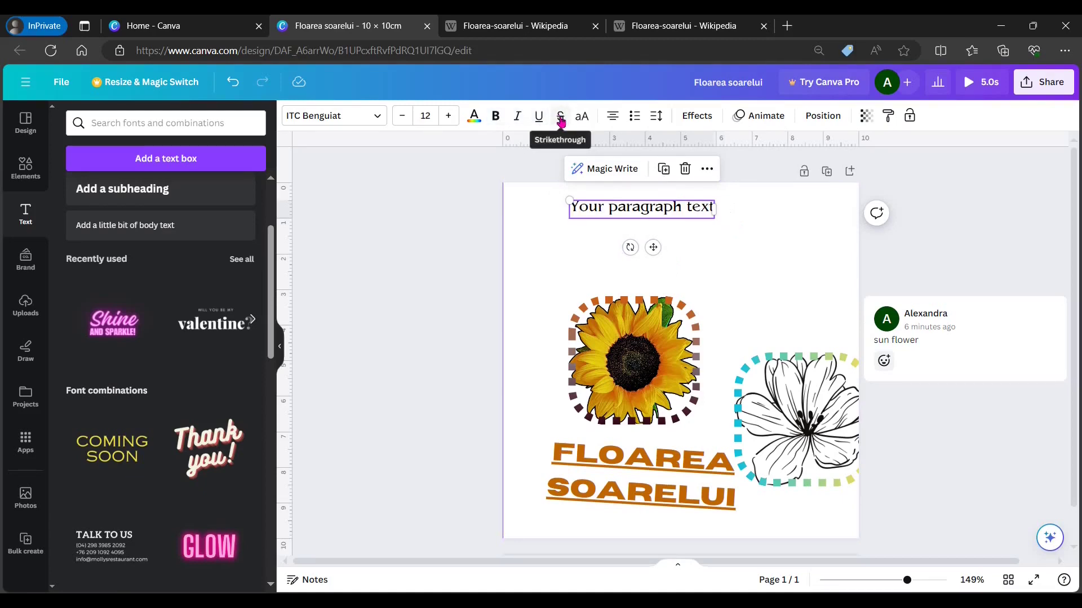
left_click(561, 119)
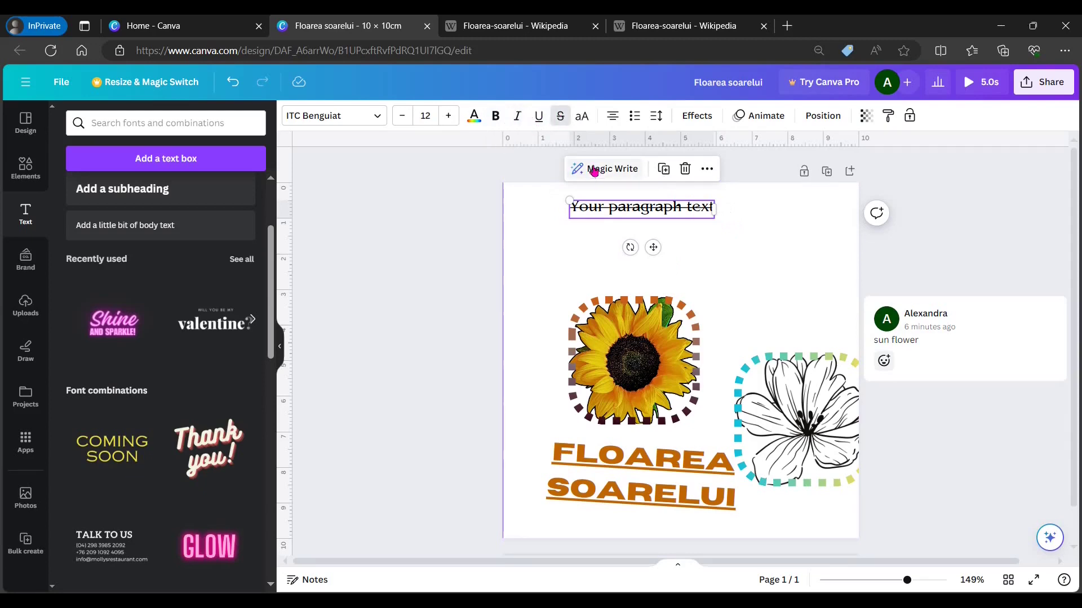
left_click(560, 116)
Step: Switch the paragraph text to uppercase, and add the lines "GHCGVH" and "HVJHVHJ" below its first line
left_click(582, 115)
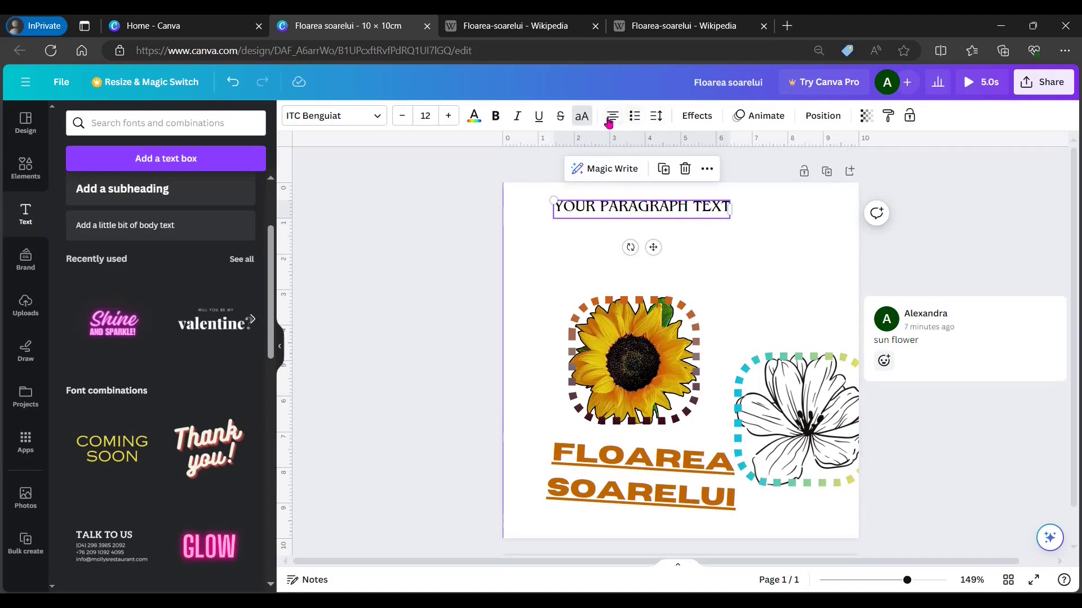
double_click(724, 208)
left_click(727, 209)
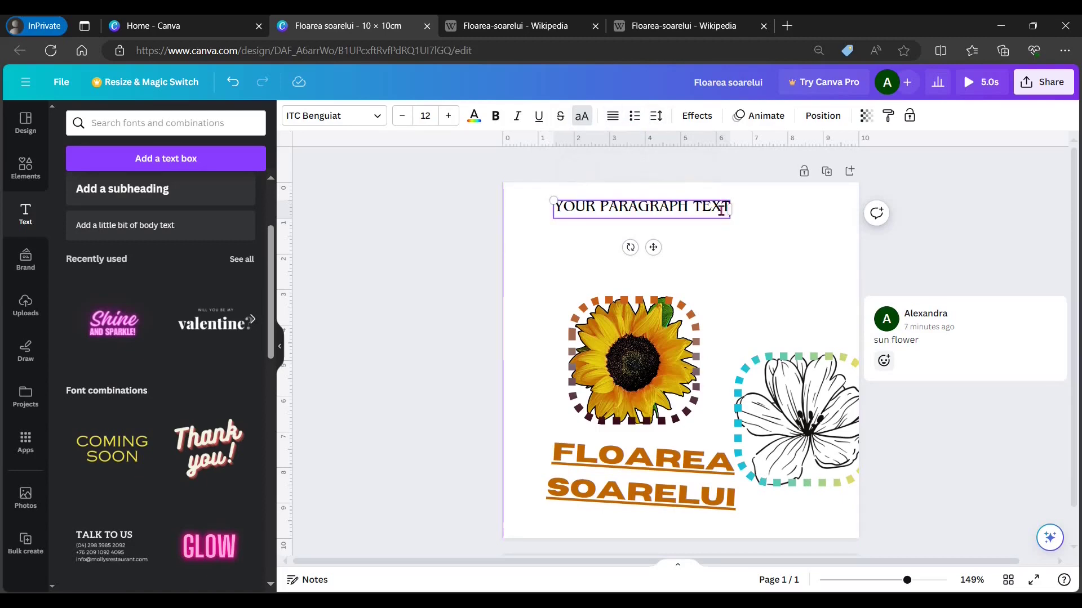
key("Return")
type("GHCGVH")
key("Return")
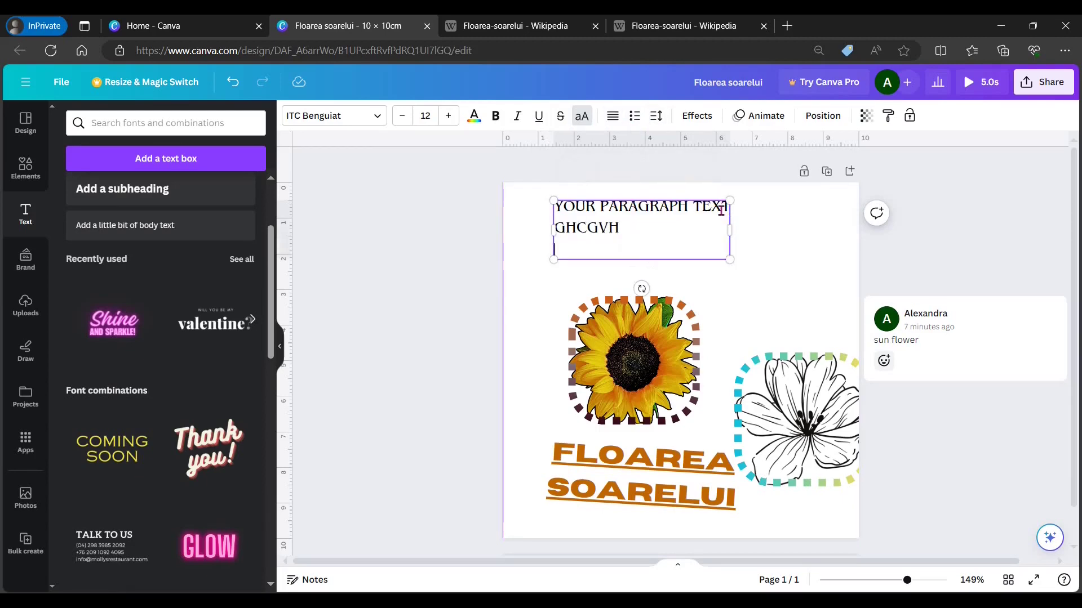
type("HVJHVHJ")
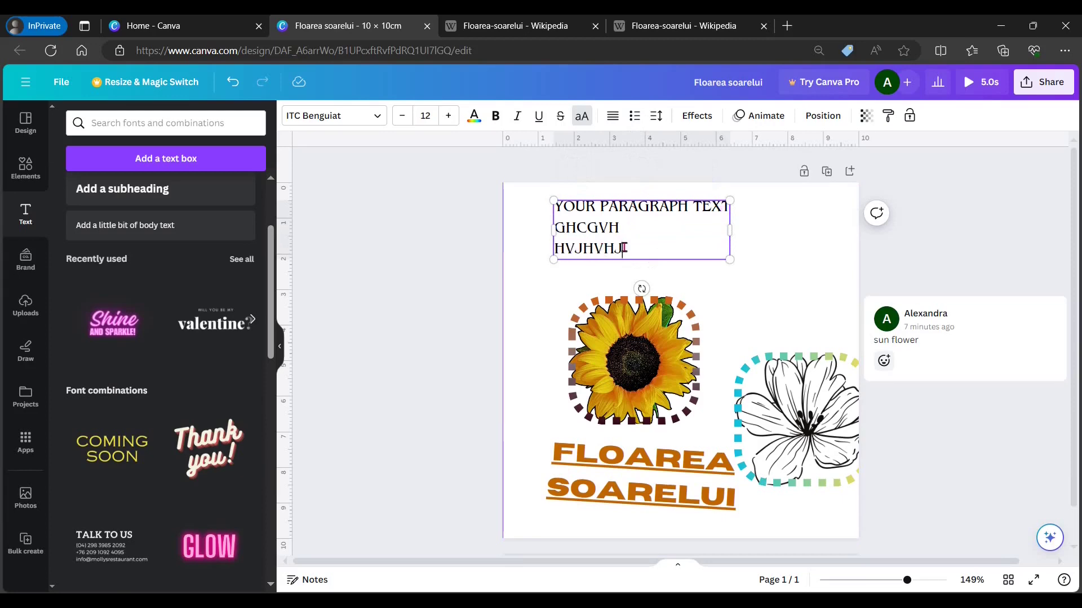
Step: Try center alignment on all three lines of the paragraph text, and change them to right alignment
left_click_drag(624, 248, 548, 206)
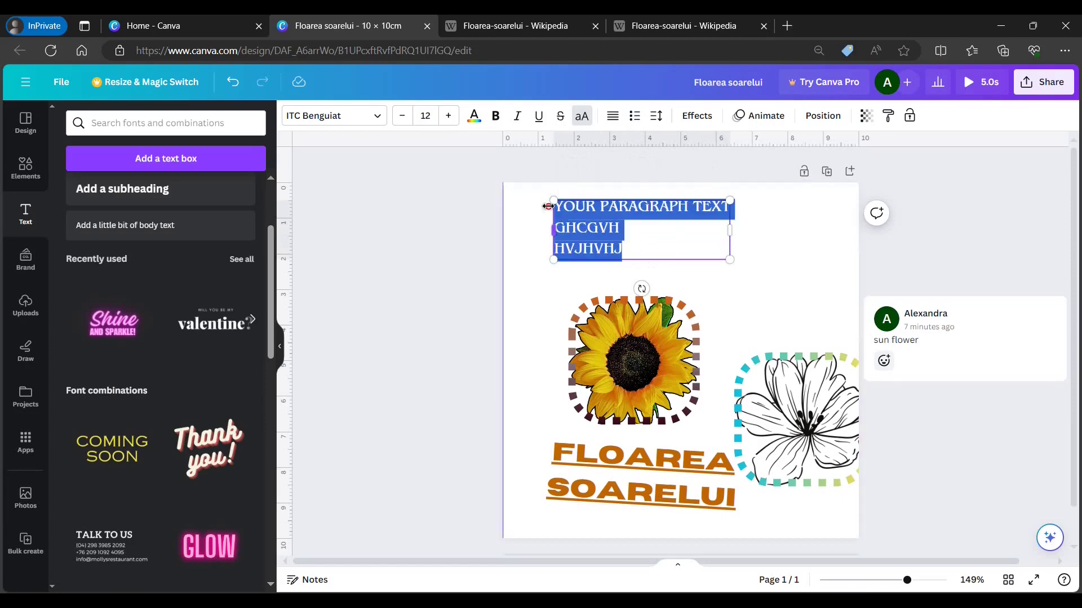
left_click(612, 123)
left_click(614, 123)
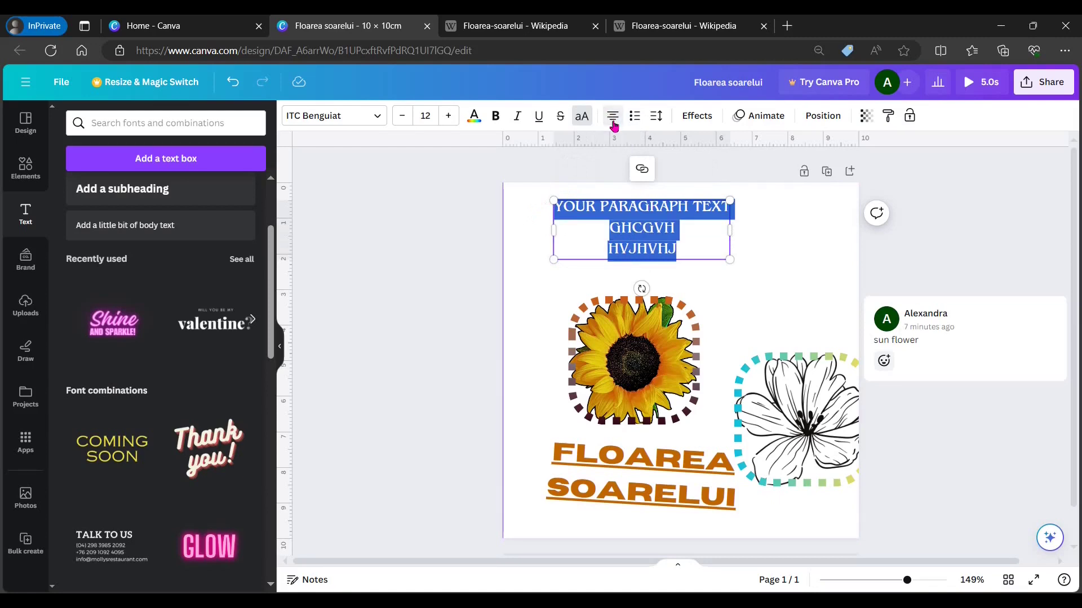
left_click(613, 123)
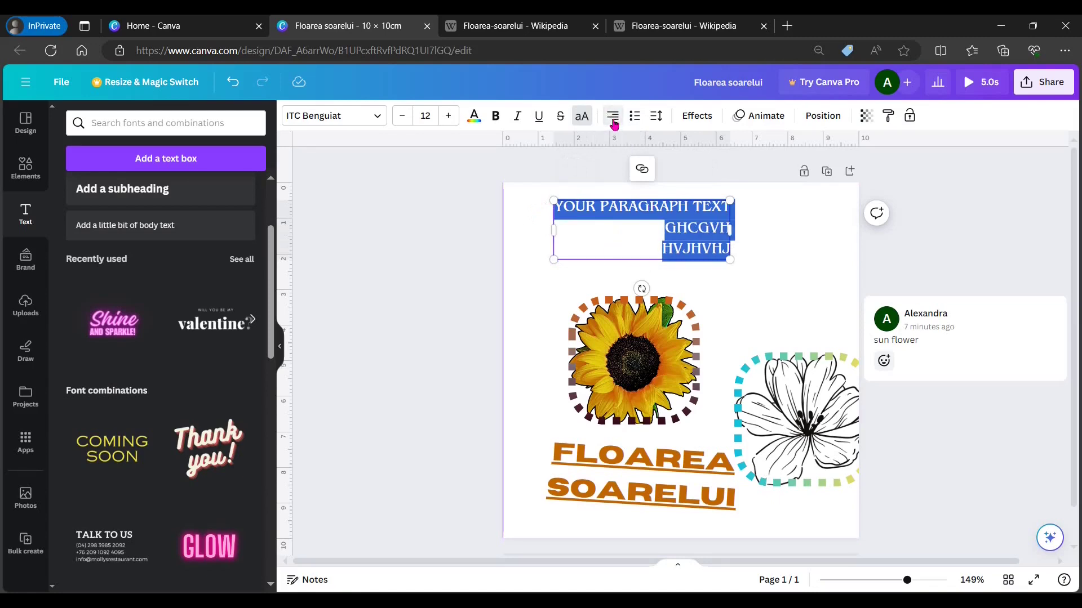
Step: Justify the three lines of the paragraph text and turn them into a bulleted list
left_click(614, 123)
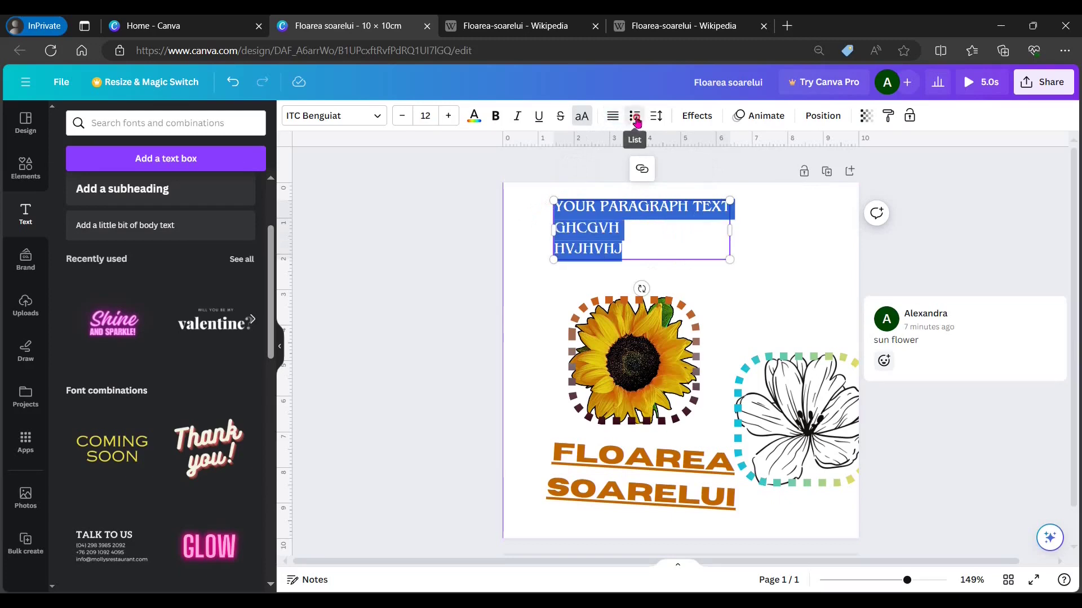
left_click(637, 122)
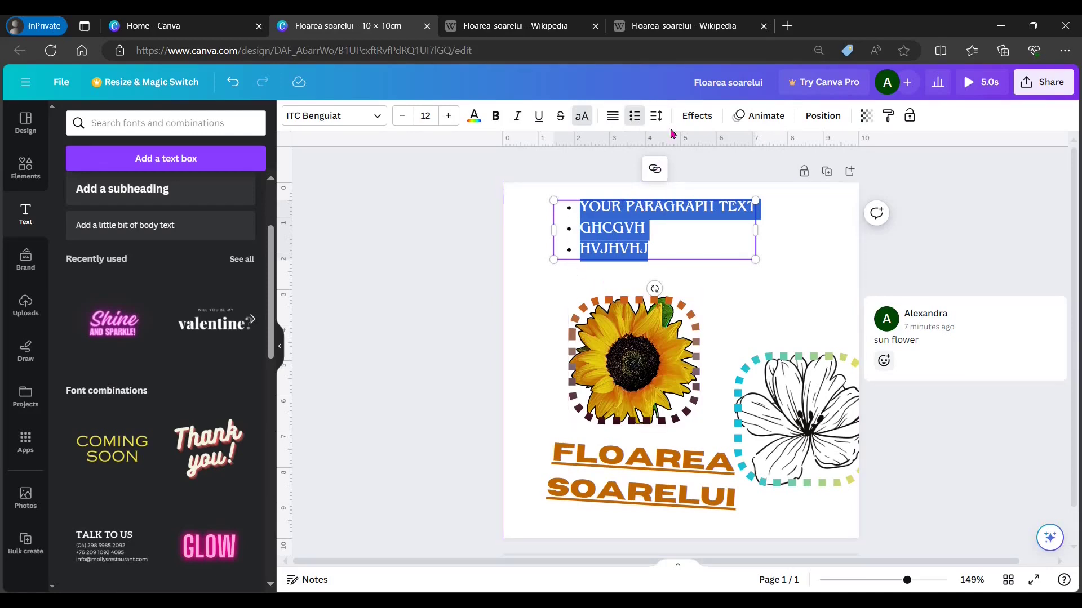
Step: Set the paragraph text's letter spacing to 73, try a line spacing of 1.33, and set it to 1.4
left_click(657, 117)
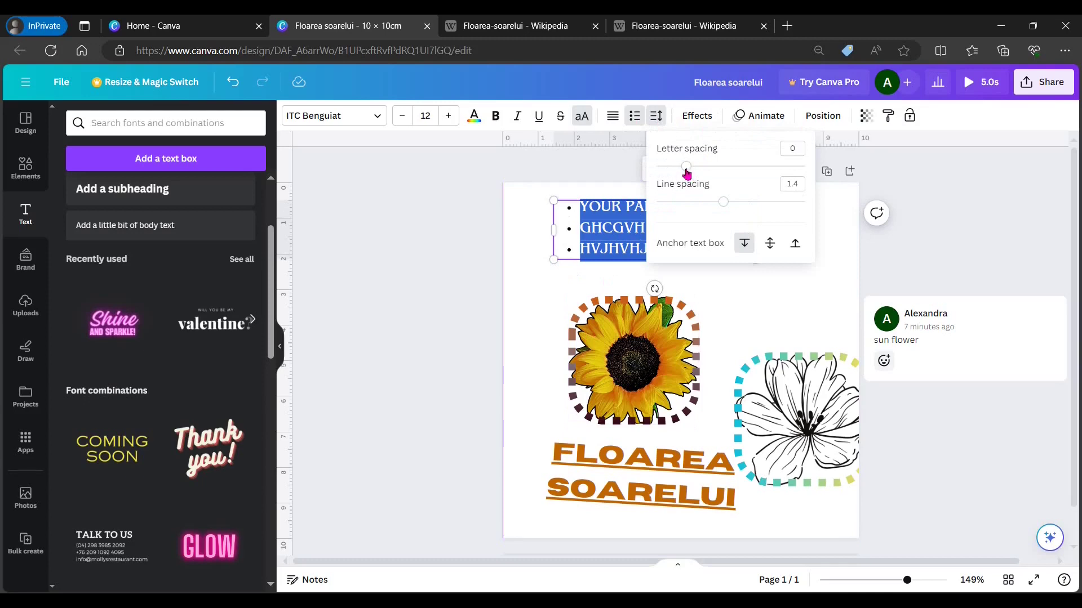
mouse_move(686, 173)
left_mouse_down()
mouse_move(770, 176)
mouse_move(696, 166)
left_mouse_up()
left_click(718, 202)
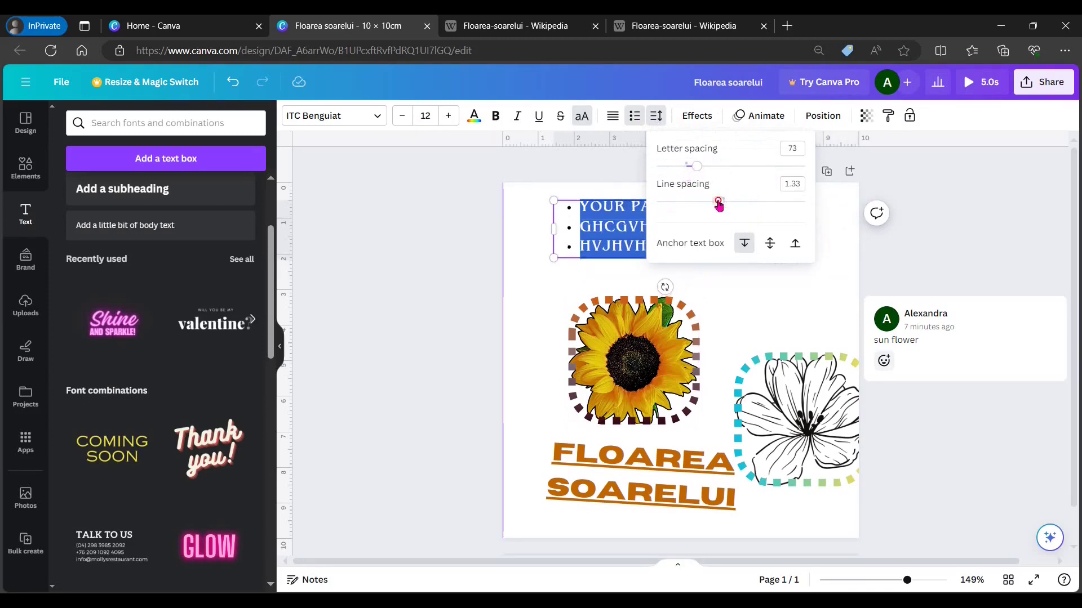
mouse_move(718, 202)
left_mouse_down()
mouse_move(824, 213)
mouse_move(723, 209)
left_mouse_up()
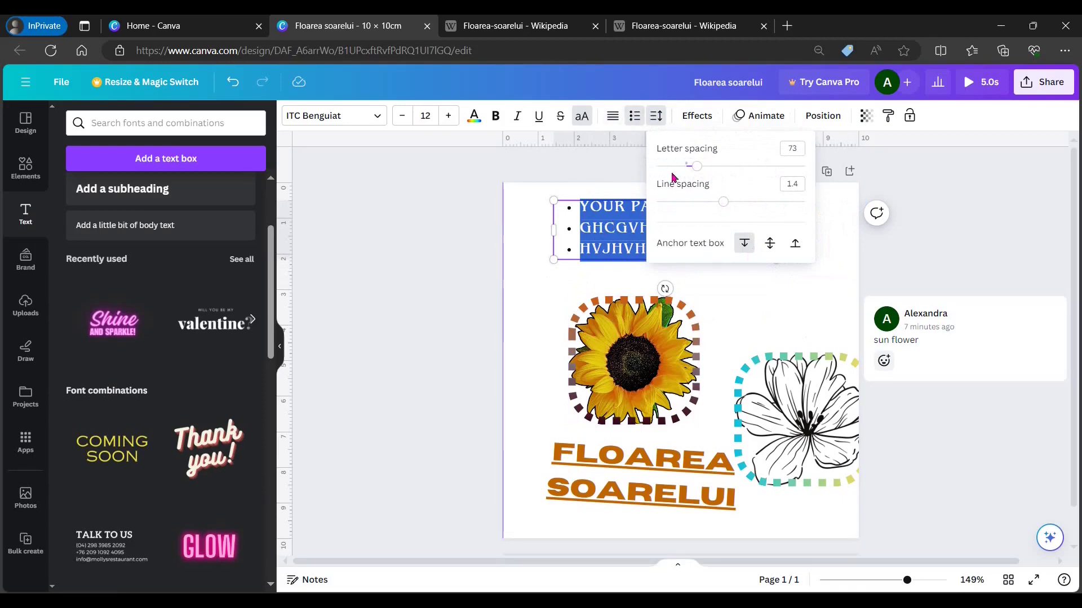
Step: Apply the Shadow effect to the paragraph text with offset 53, direction 154 and blur 0
left_click(709, 120)
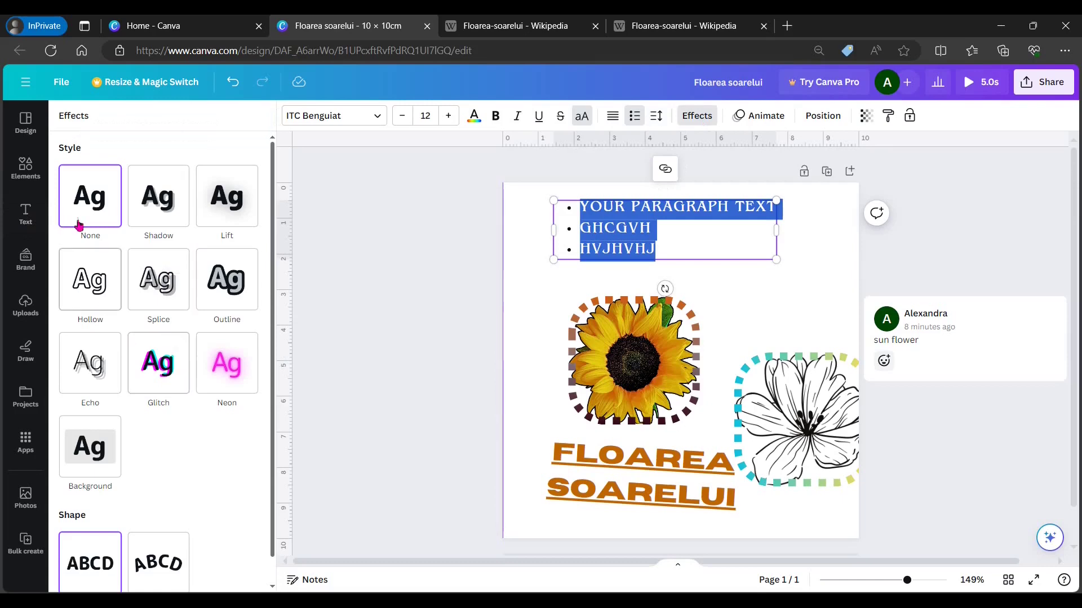
left_click(164, 202)
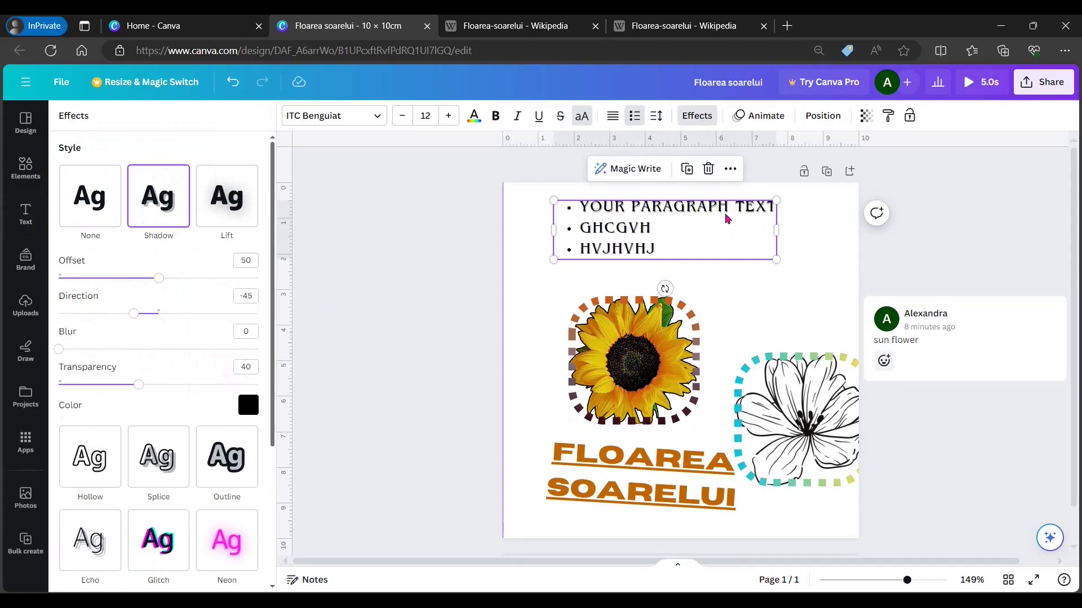
scroll(725, 218, "up", 5)
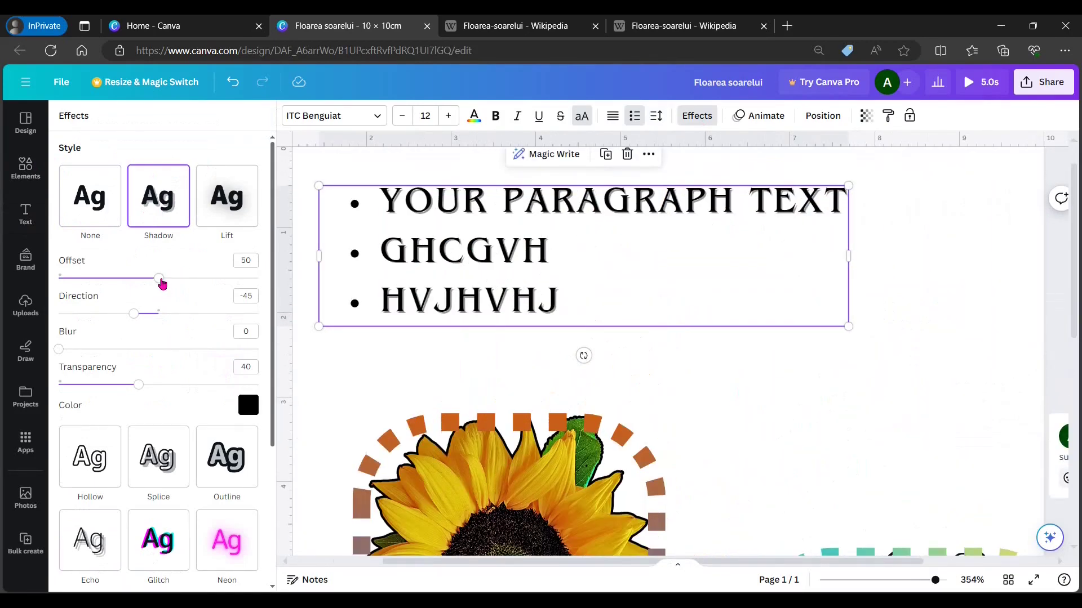
left_click_drag(162, 283, 243, 312)
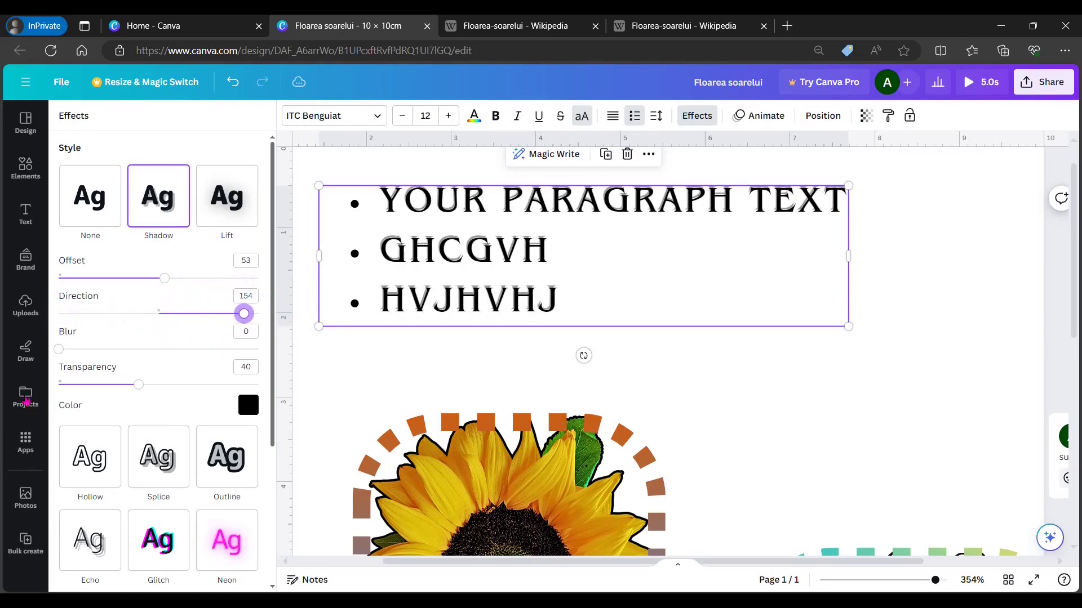
mouse_move(60, 354)
left_mouse_down()
mouse_move(247, 352)
mouse_move(44, 361)
left_mouse_up()
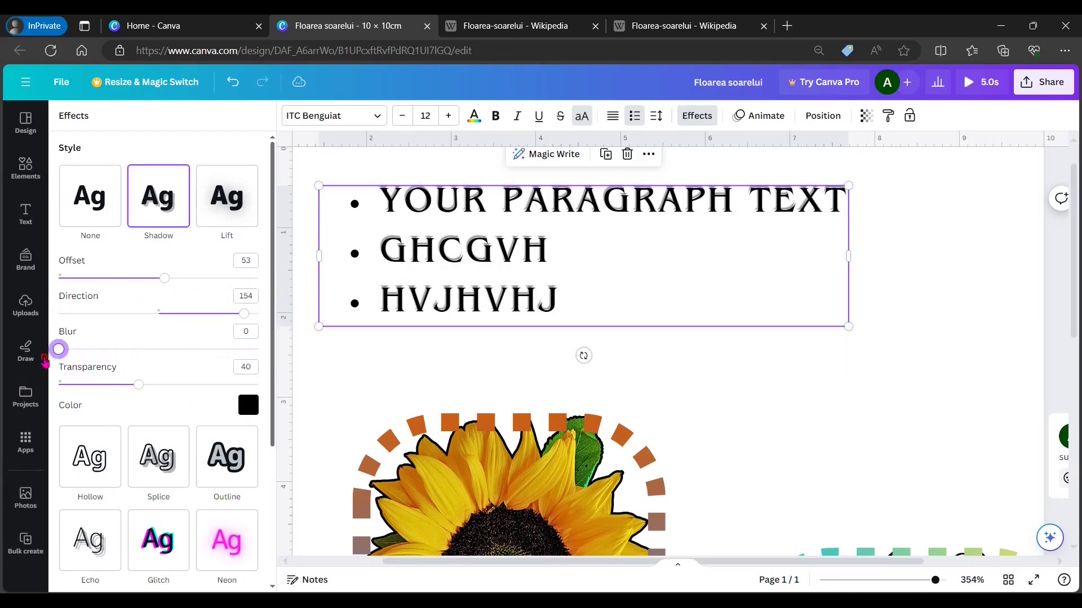
Step: Try shadow transparencies of 100 and 0 on the paragraph text, and set the transparency to 72
left_click_drag(140, 389, 237, 388)
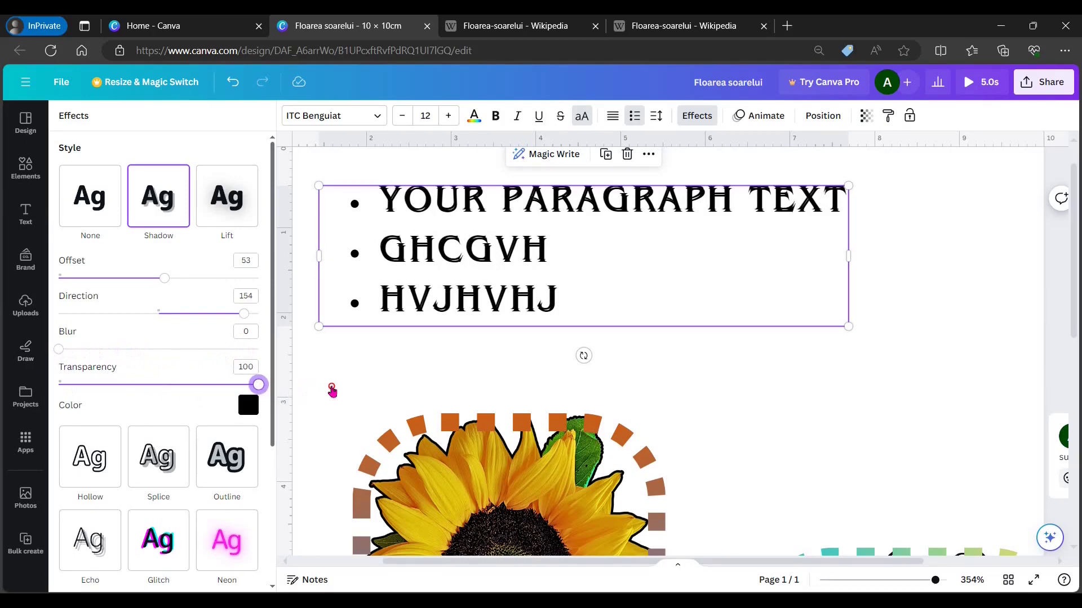
left_click_drag(258, 385, 55, 386)
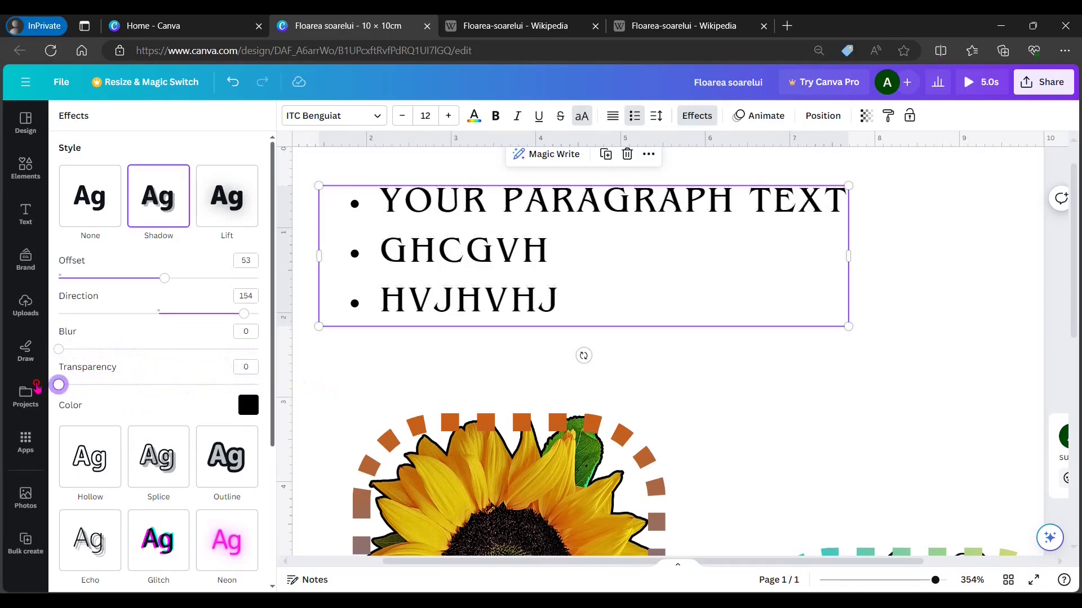
left_click_drag(36, 388, 203, 385)
Step: Try pink and violet as the paragraph text's shadow color, and set it to light blue
scroll(244, 273, "down", 3)
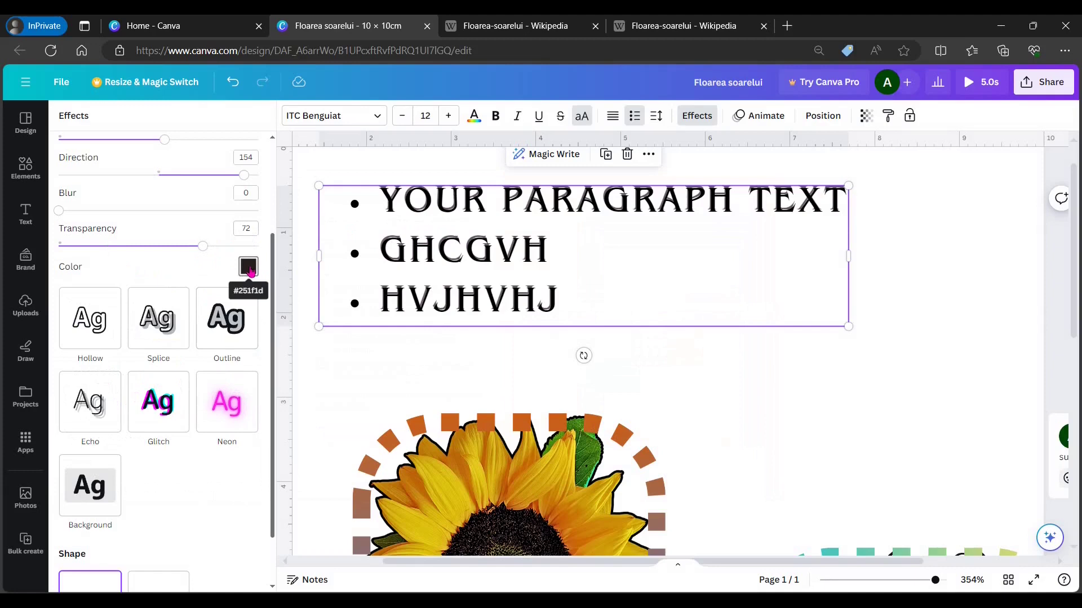
left_click(248, 267)
left_click(137, 400)
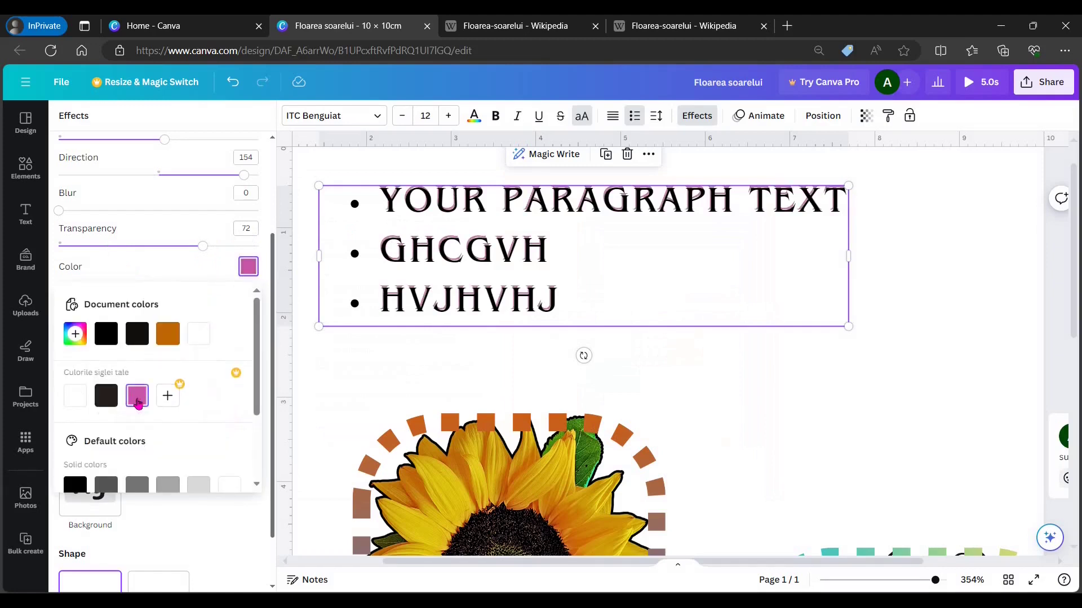
scroll(147, 405, "down", 2)
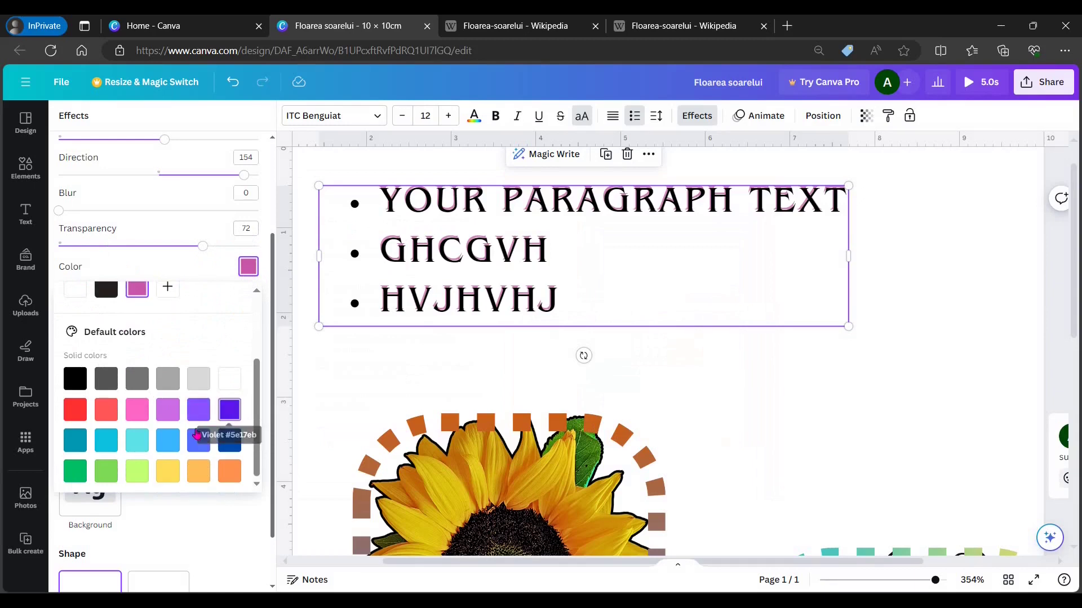
left_click(240, 413)
left_click(164, 445)
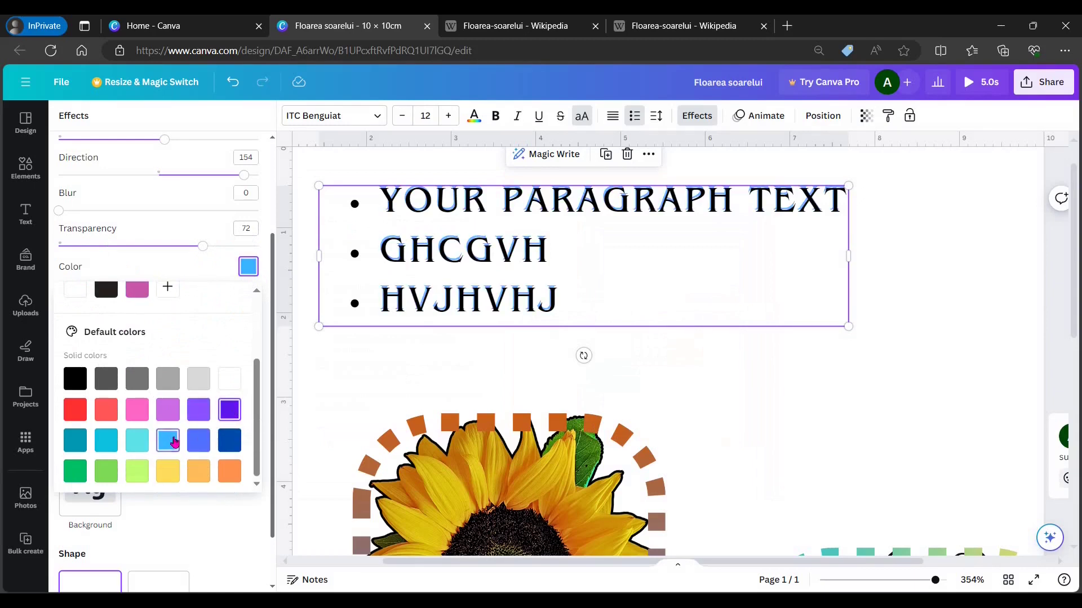
Step: Apply the Curve shape to the paragraph text, try a curve value of 0, and bend the text into a wide arch
scroll(178, 556, "down", 1)
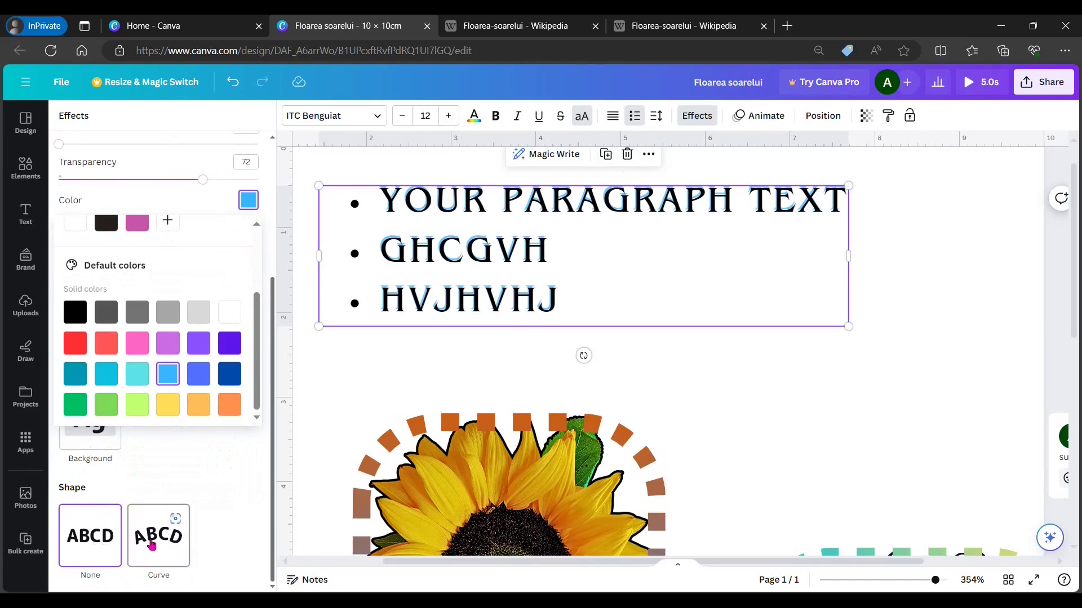
left_click(151, 544)
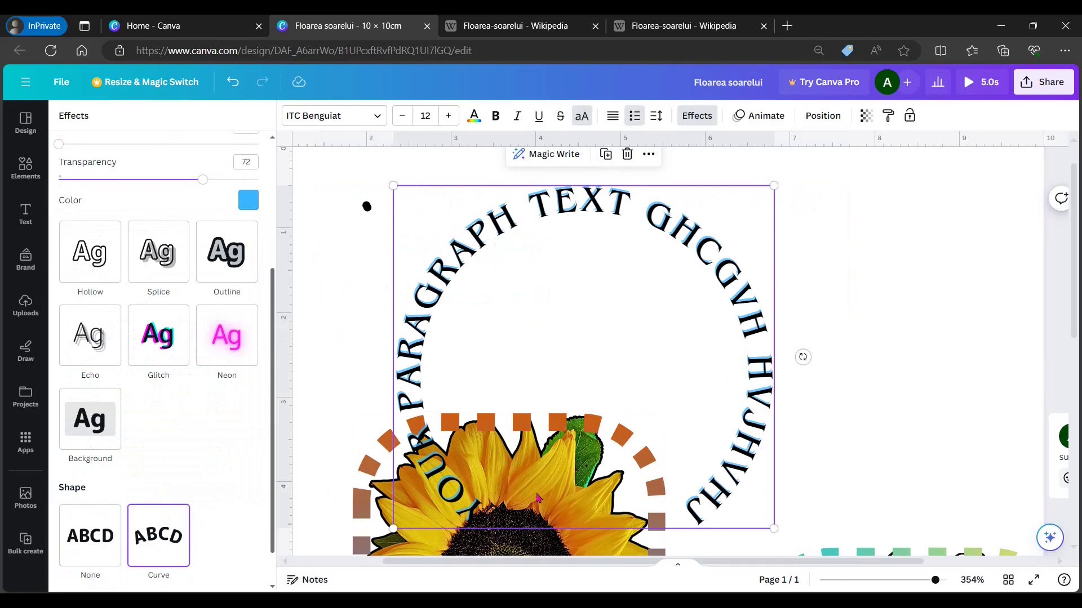
scroll(169, 485, "down", 1)
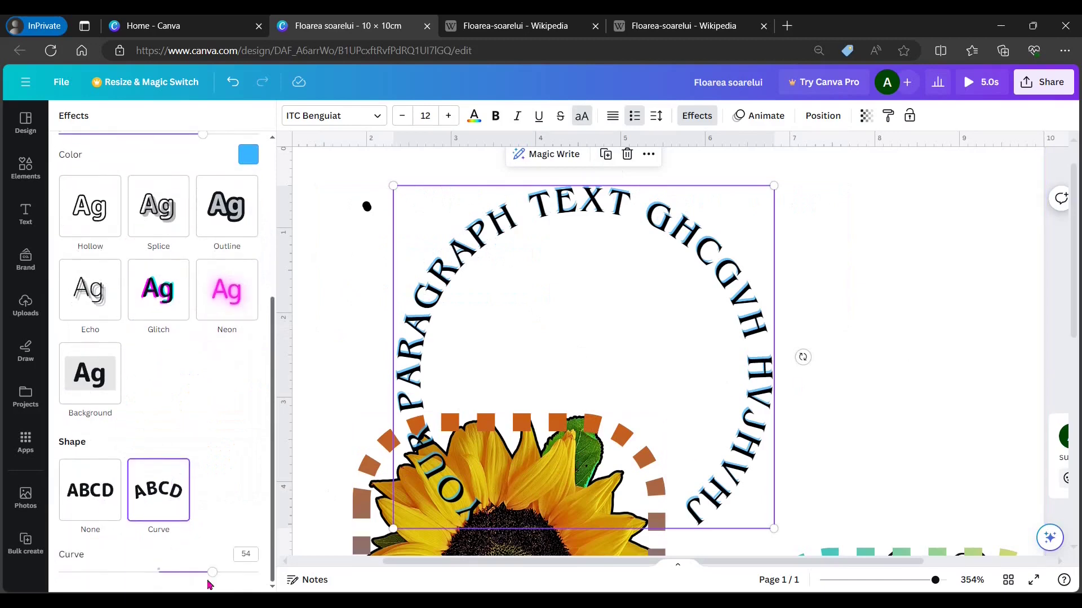
left_click_drag(212, 575, 159, 573)
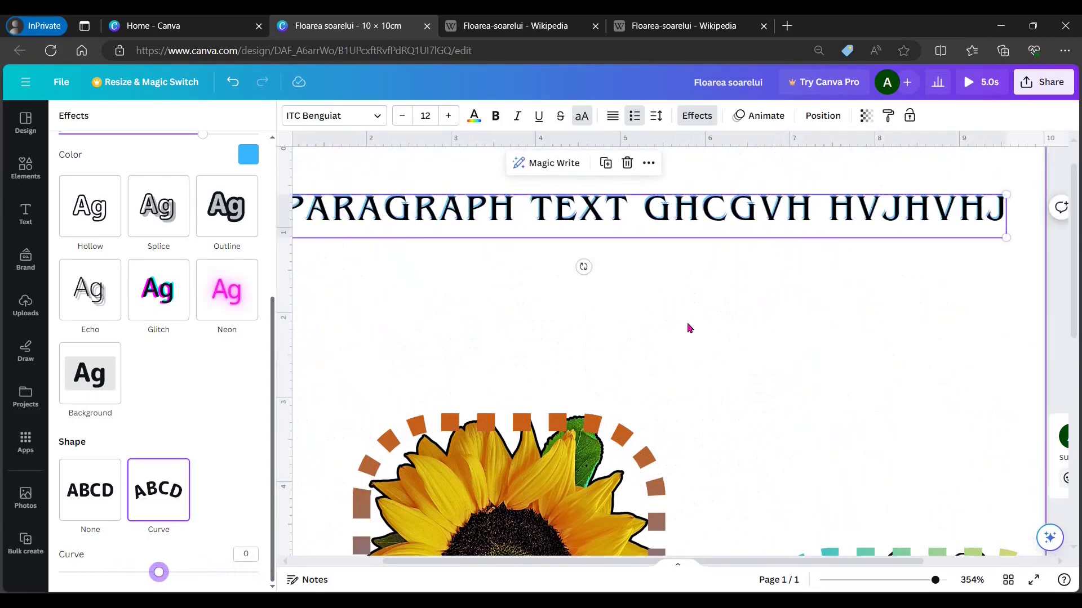
scroll(689, 329, "down", 3)
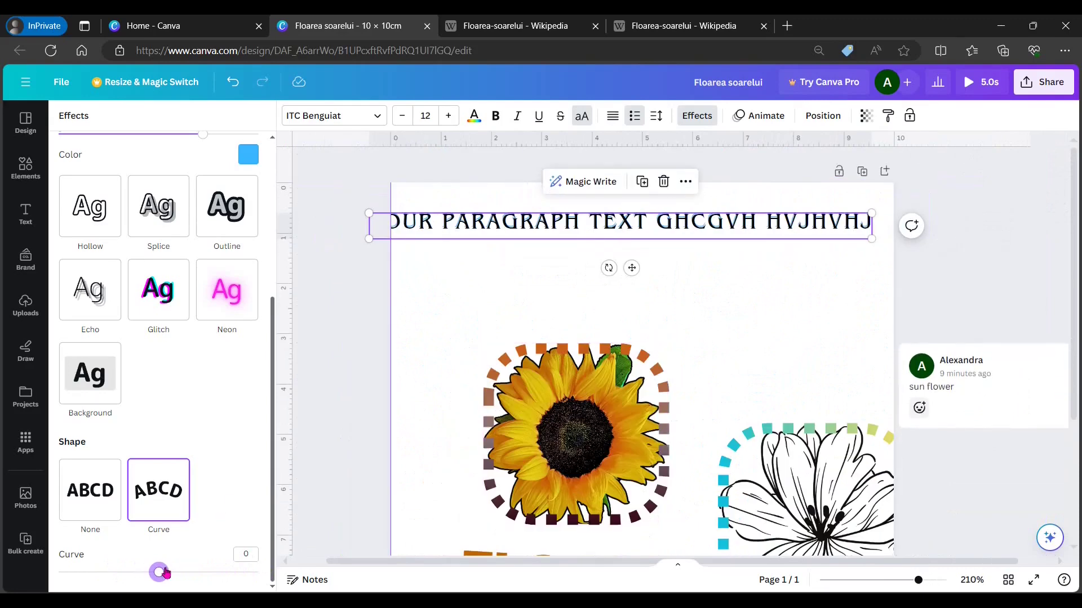
left_click_drag(164, 572, 189, 574)
Step: Try the Hollow effect with a thickness of 67 on the curved paragraph text, and apply the Splice effect instead
scroll(169, 394, "up", 5)
left_click(248, 405)
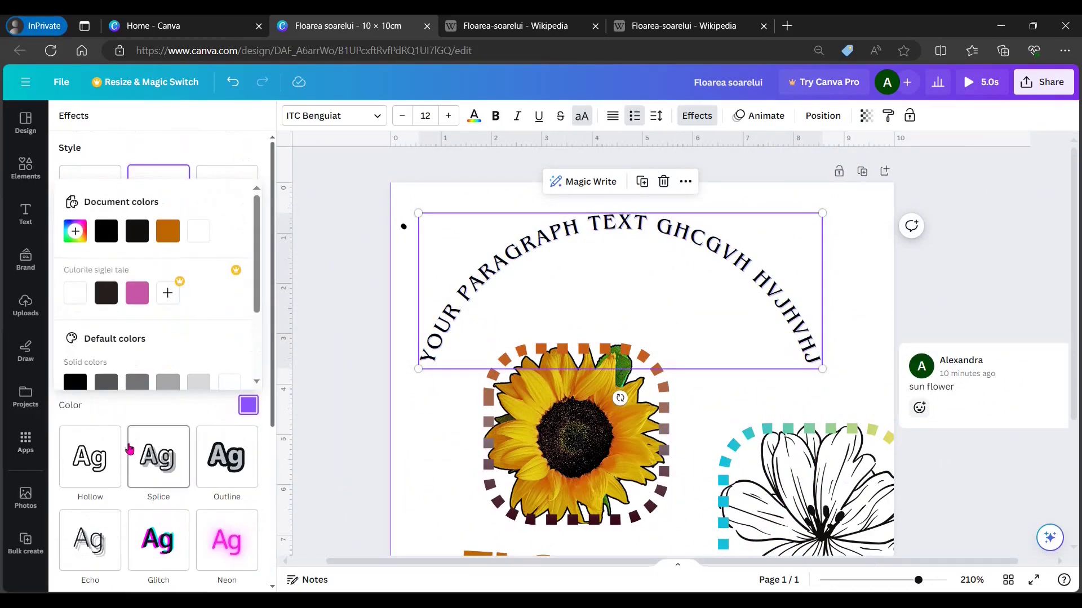
left_click(99, 475)
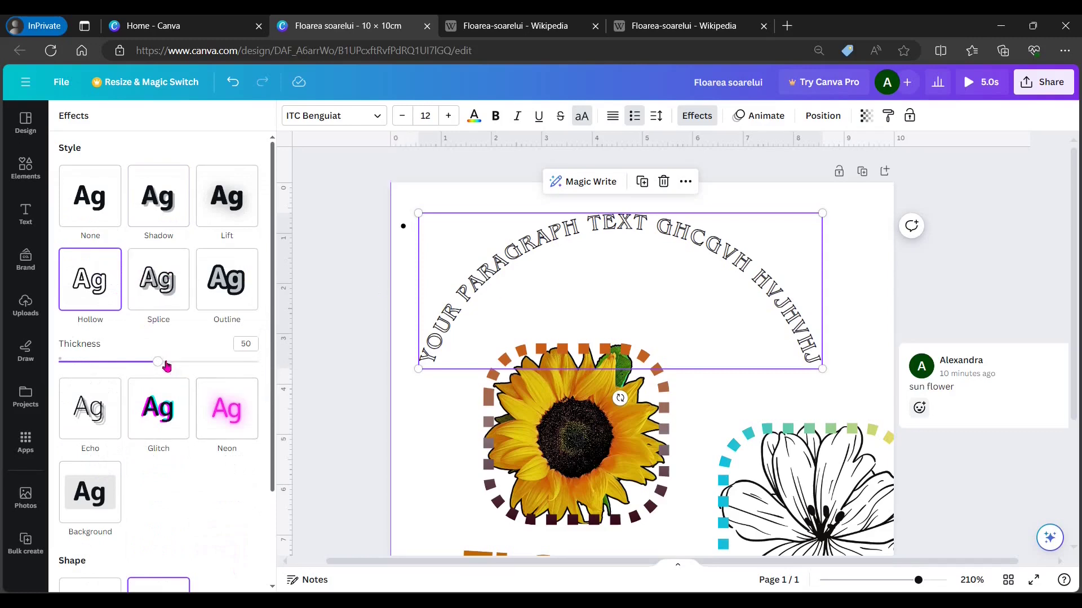
left_click_drag(159, 362, 192, 383)
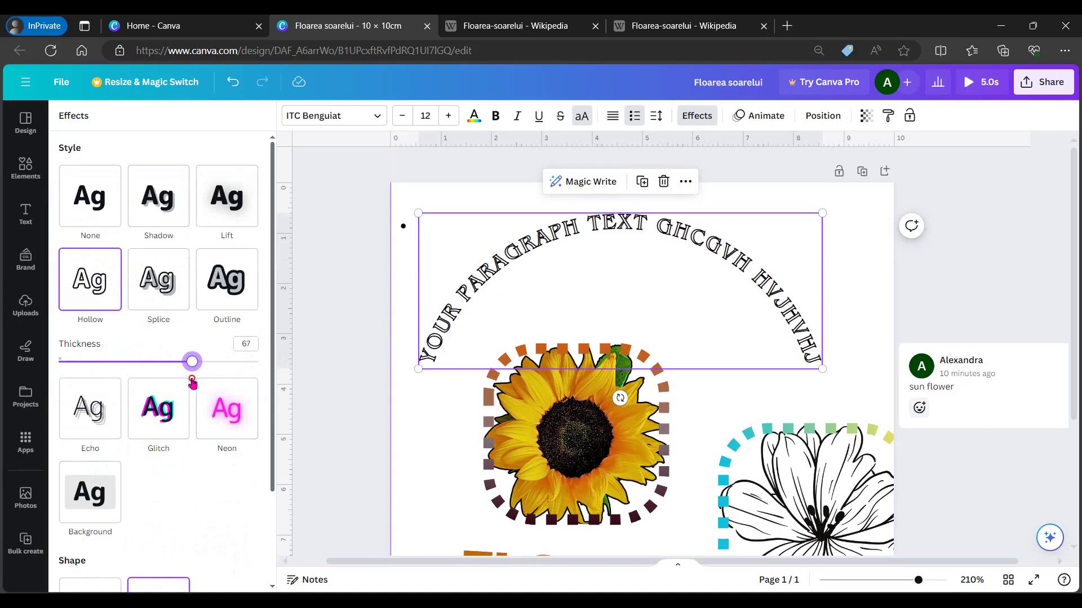
left_click(158, 280)
Step: Try the Pan text animation on the curved paragraph text and remove it again
left_click(750, 123)
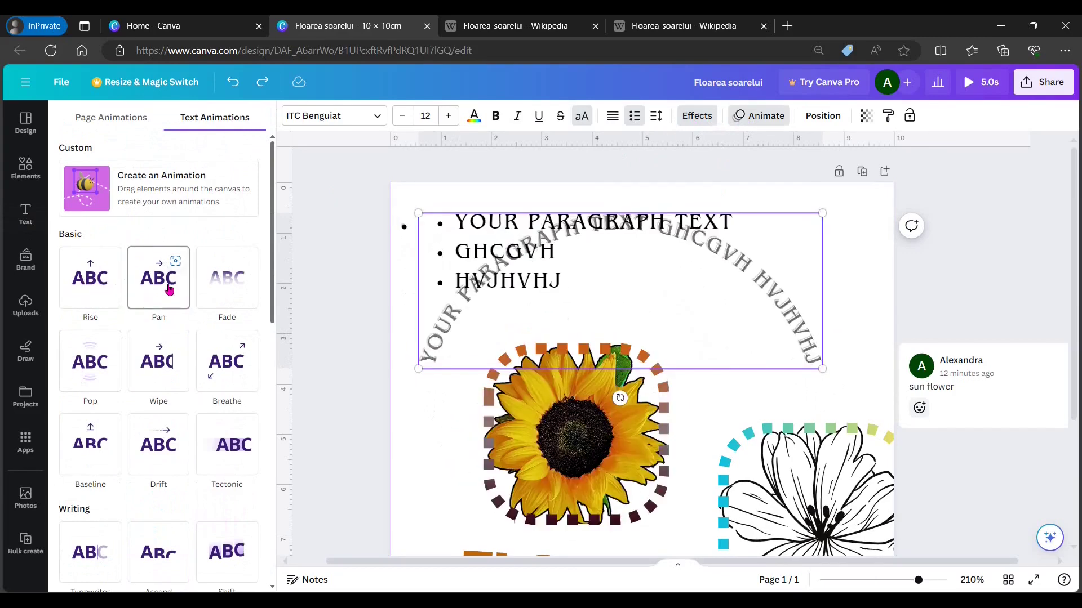
left_click(148, 288)
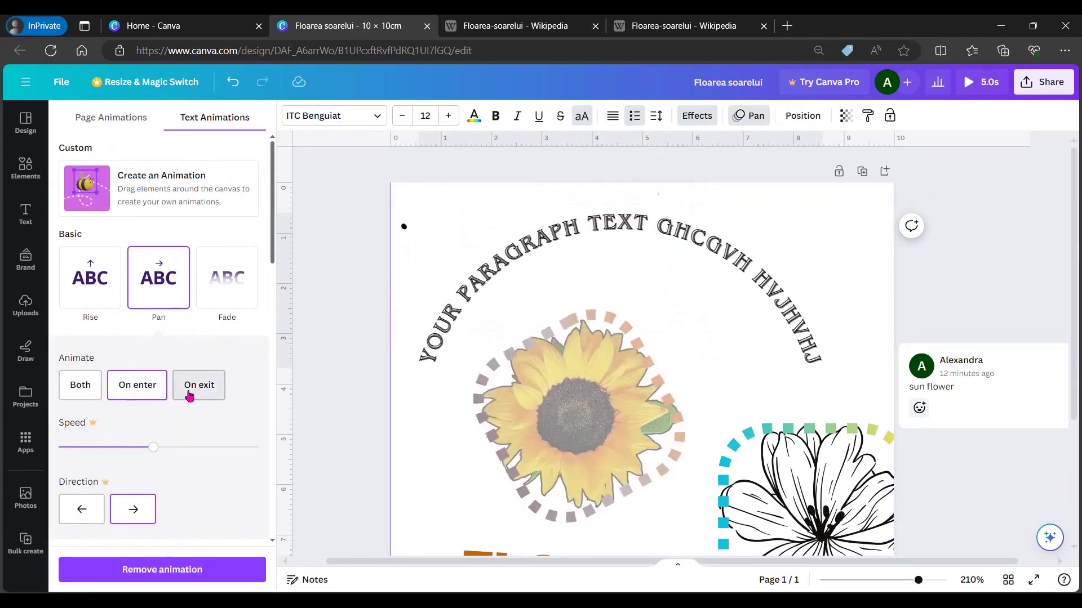
left_click(185, 570)
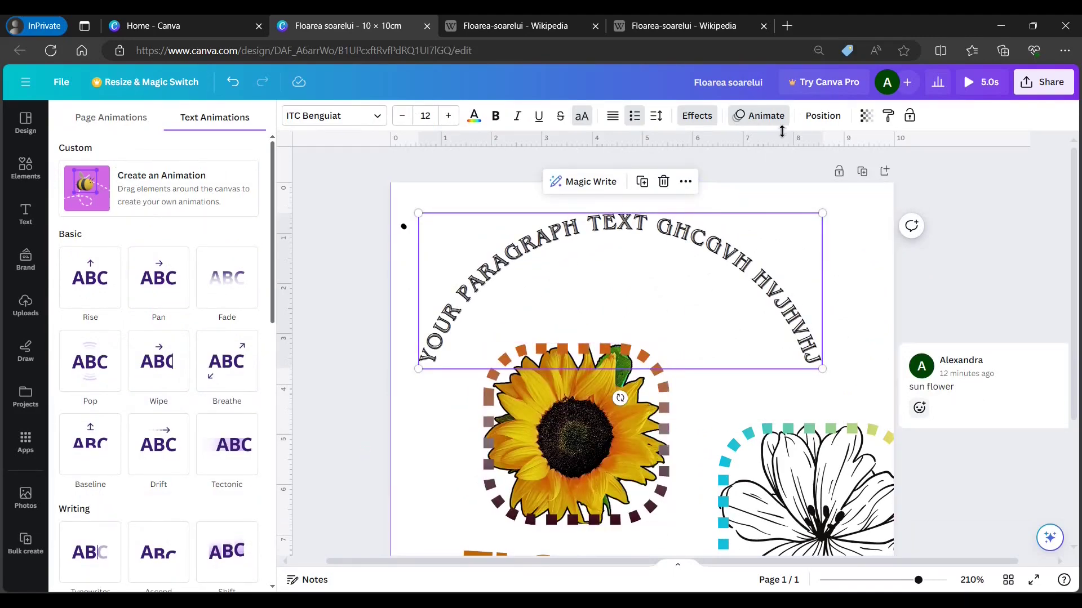
Step: Reorder the layers so that the "FLOAREA SOARELUI" title is above the curved paragraph text
left_click(826, 116)
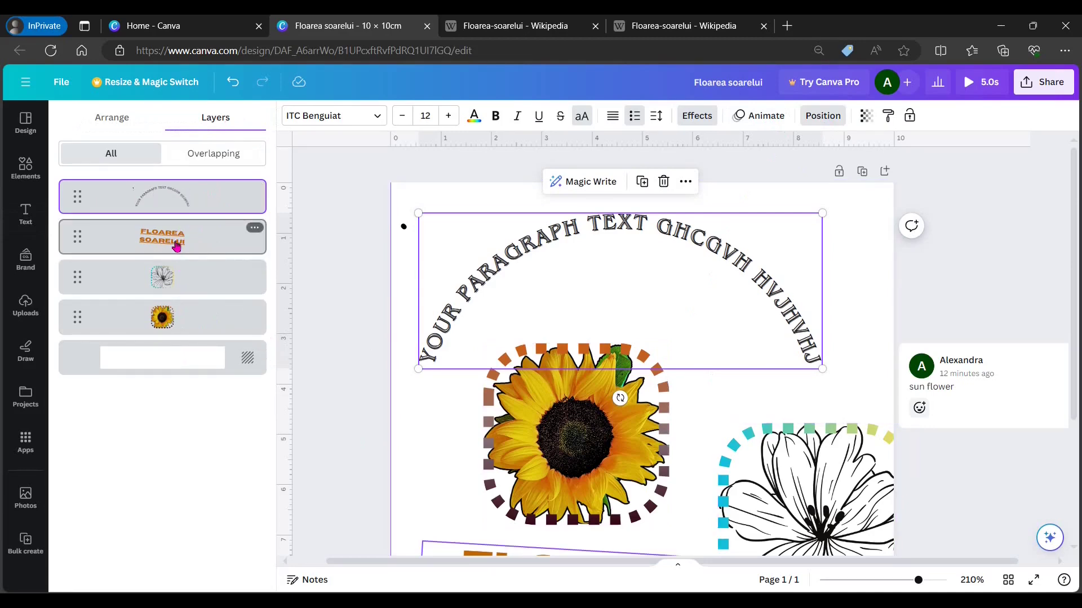
left_click_drag(167, 240, 162, 197)
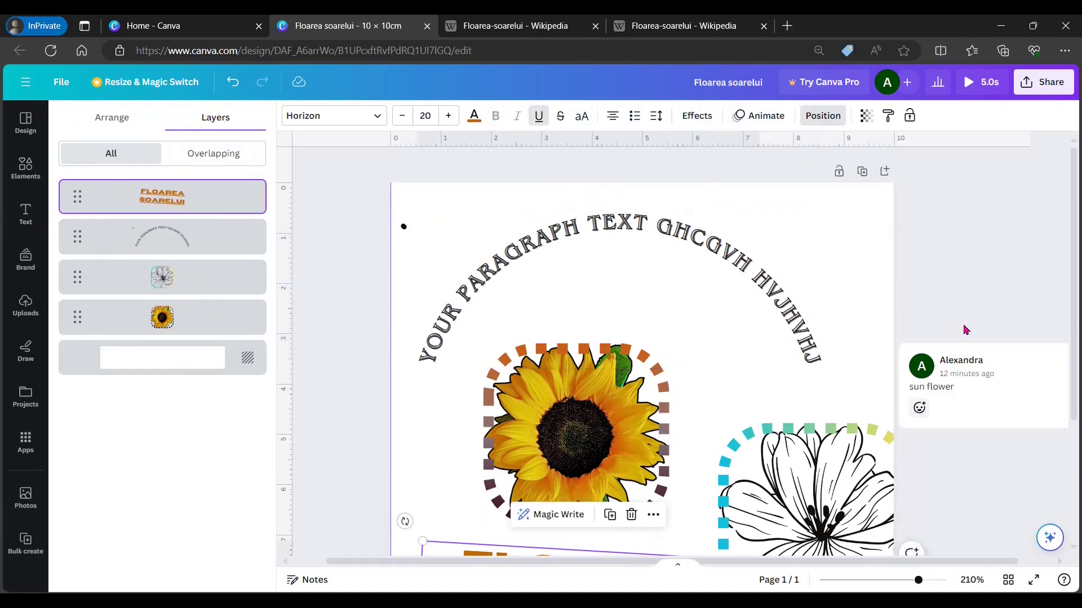
left_click(867, 263)
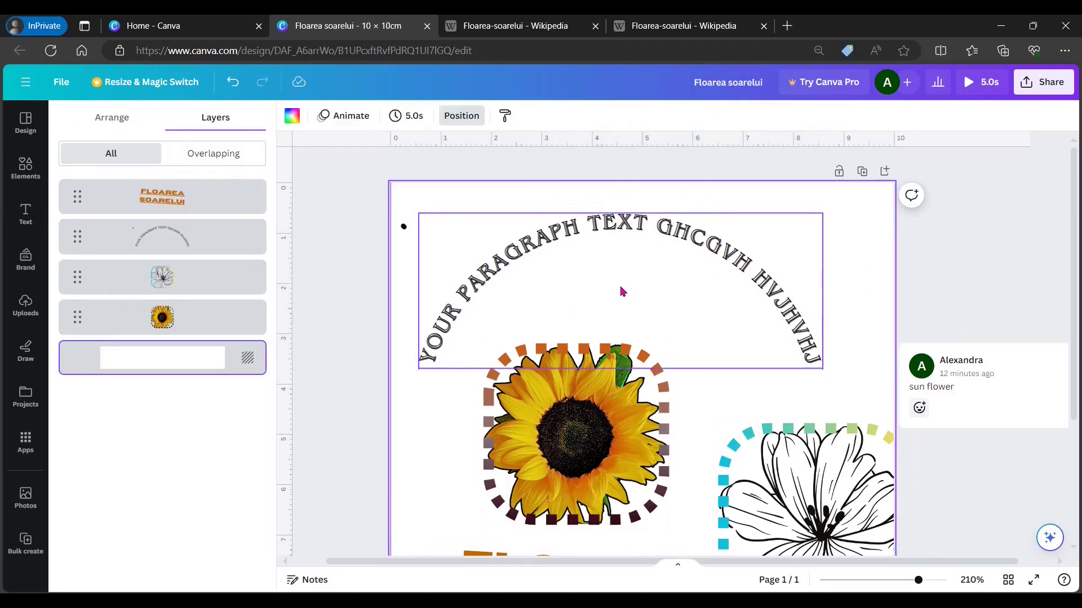
Step: Move the curved paragraph text down over both flowers, and move the "FLOAREA SOARELUI" title up so that it overlaps them
left_click_drag(519, 255, 660, 337)
scroll(561, 382, "down", 3)
left_click(601, 404)
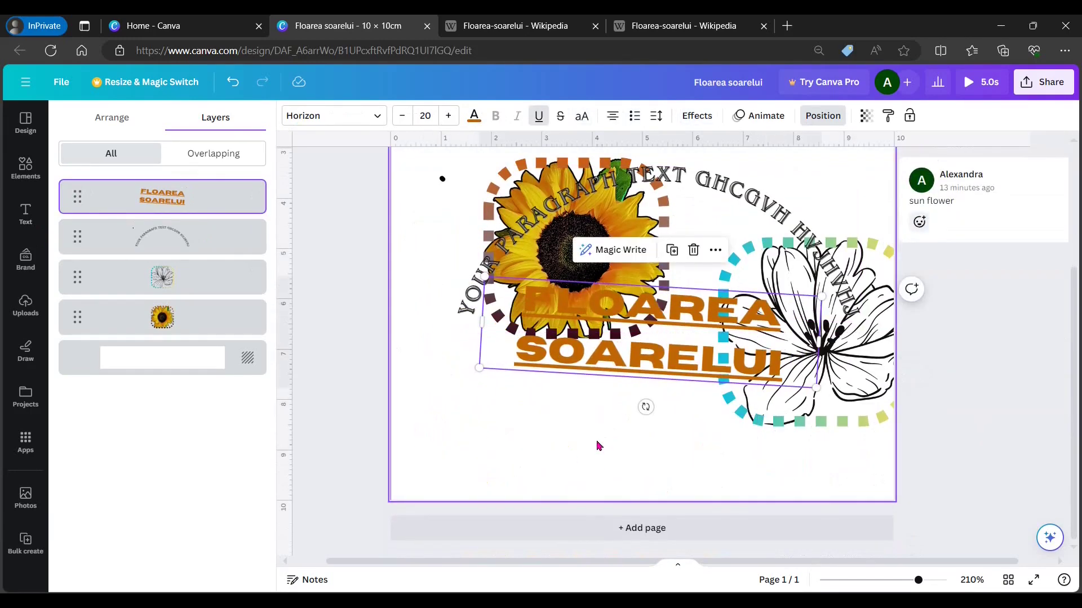
Step: Raise the sunflower layer above the curved text, and place the "FLOAREA SOARELUI" title layer directly below the sunflower
scroll(577, 457, "up", 2)
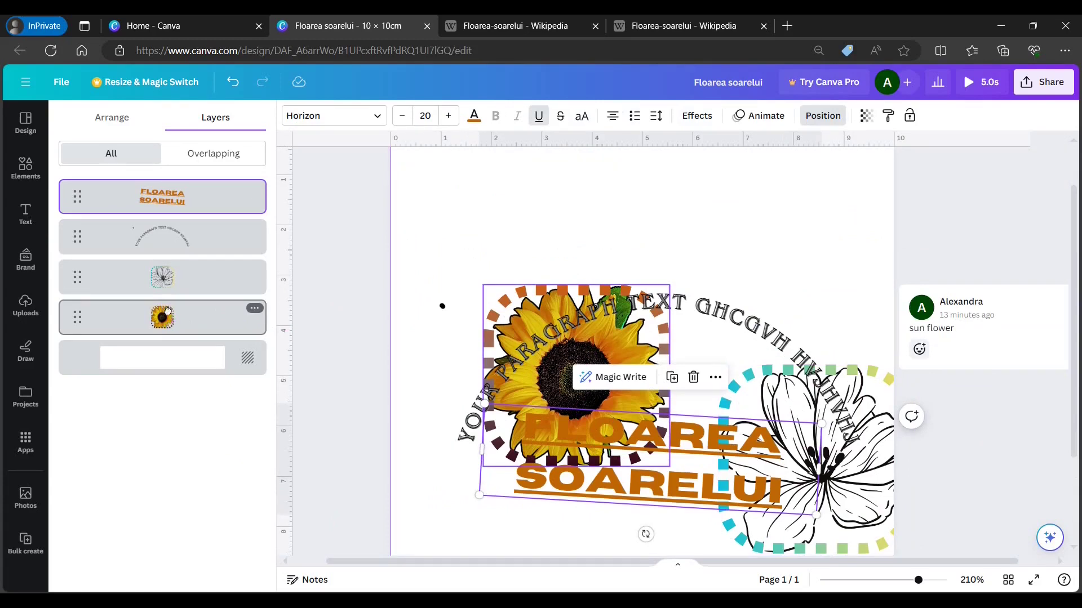
left_click_drag(167, 310, 184, 255)
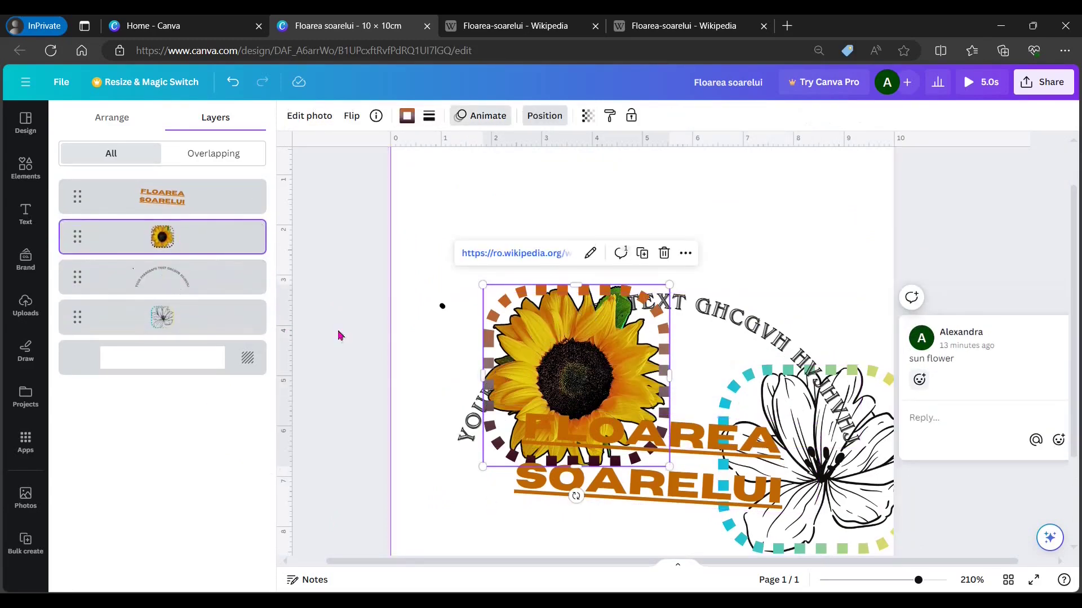
left_click(714, 447)
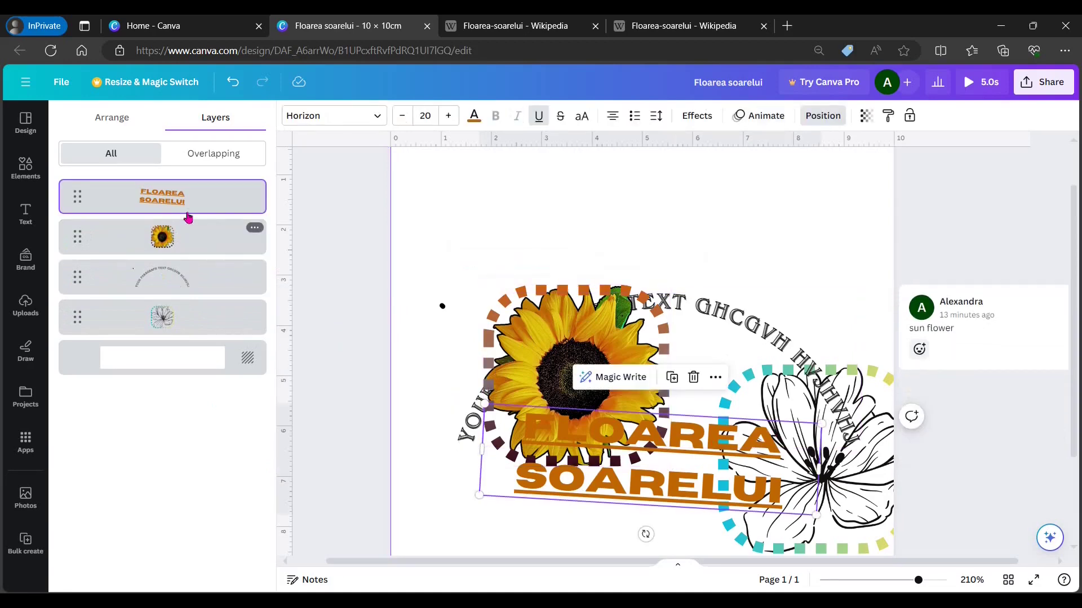
left_click_drag(191, 200, 198, 269)
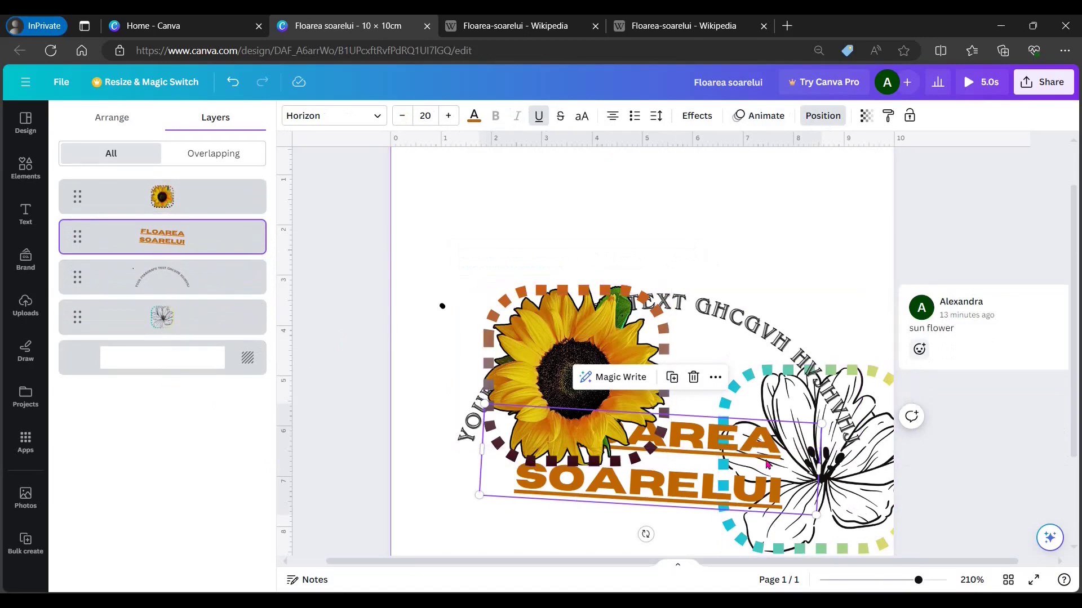
Step: Group both flowers, the title and the curved text, move the group up and left inside the page, and ungroup it again
left_click_drag(457, 162, 752, 539)
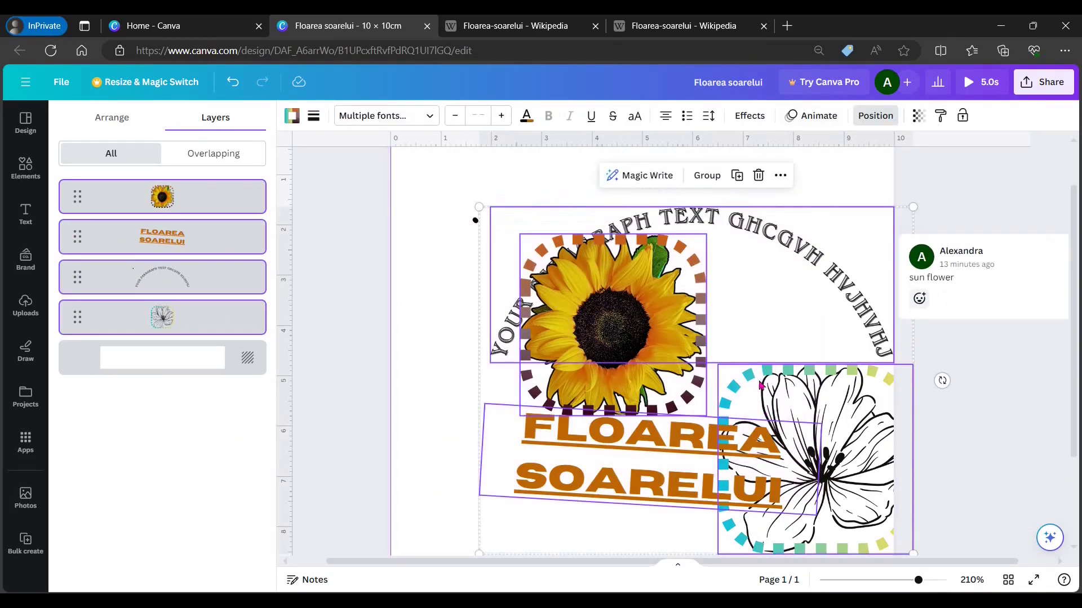
left_click(707, 176)
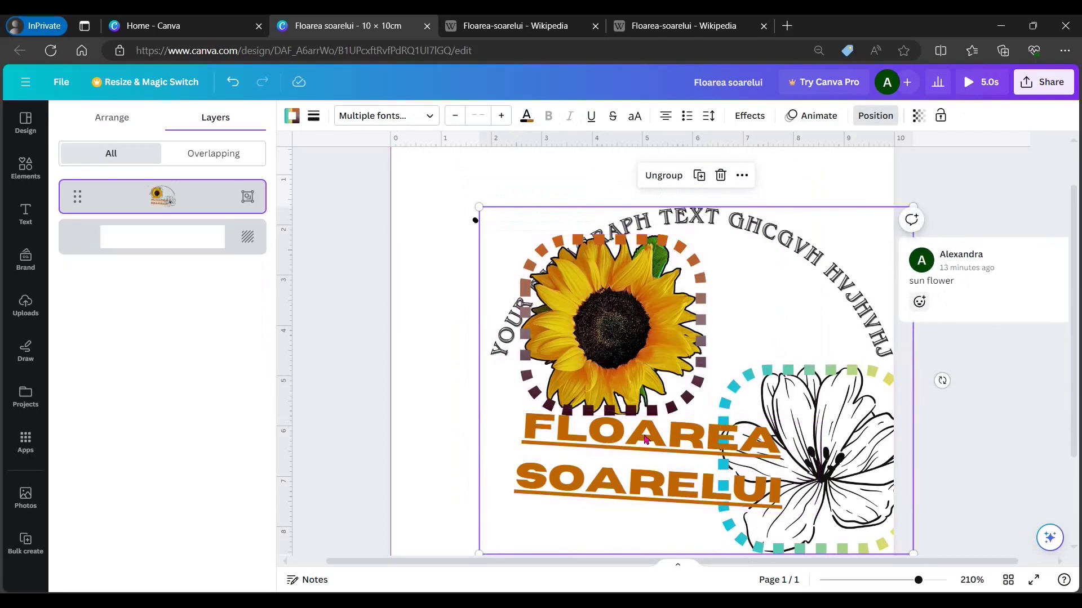
left_click_drag(668, 346, 635, 309)
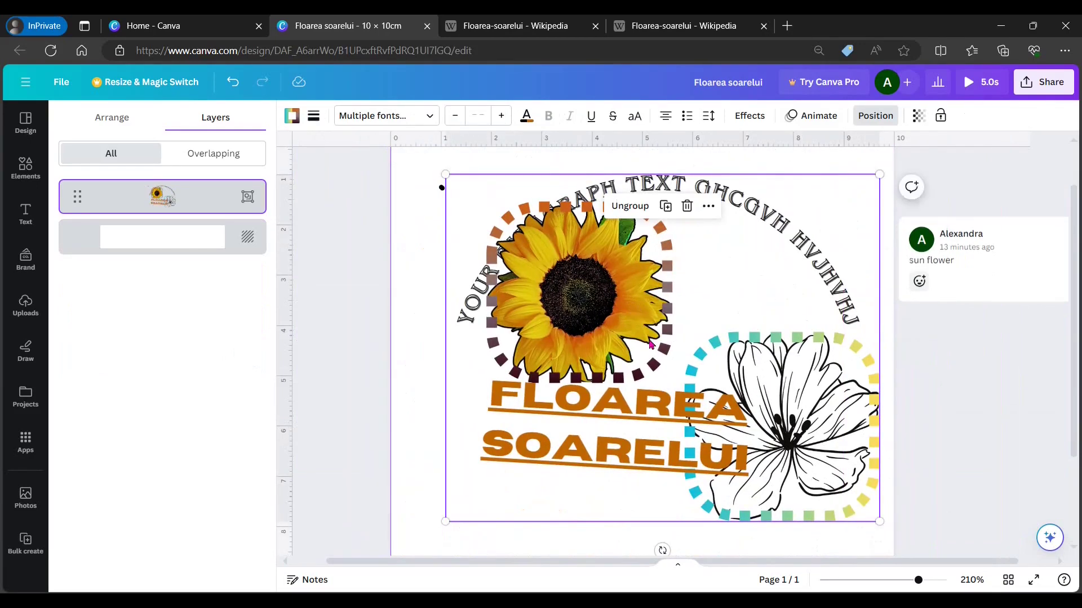
left_click(634, 209)
left_click(572, 495)
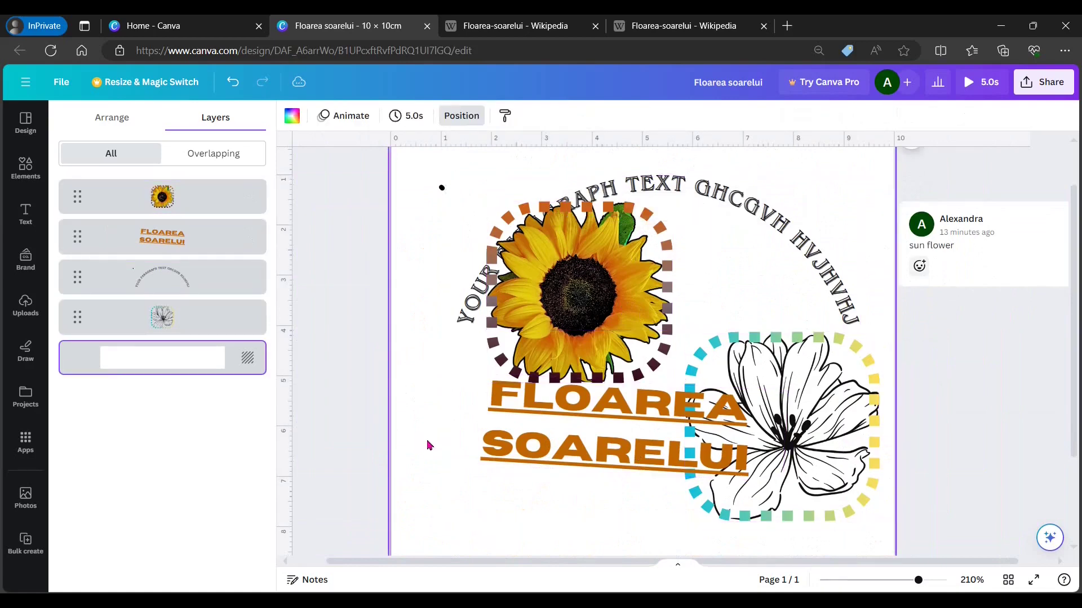
Step: Select all four ungrouped elements together and shift them slightly to the left
left_click_drag(432, 152, 868, 542)
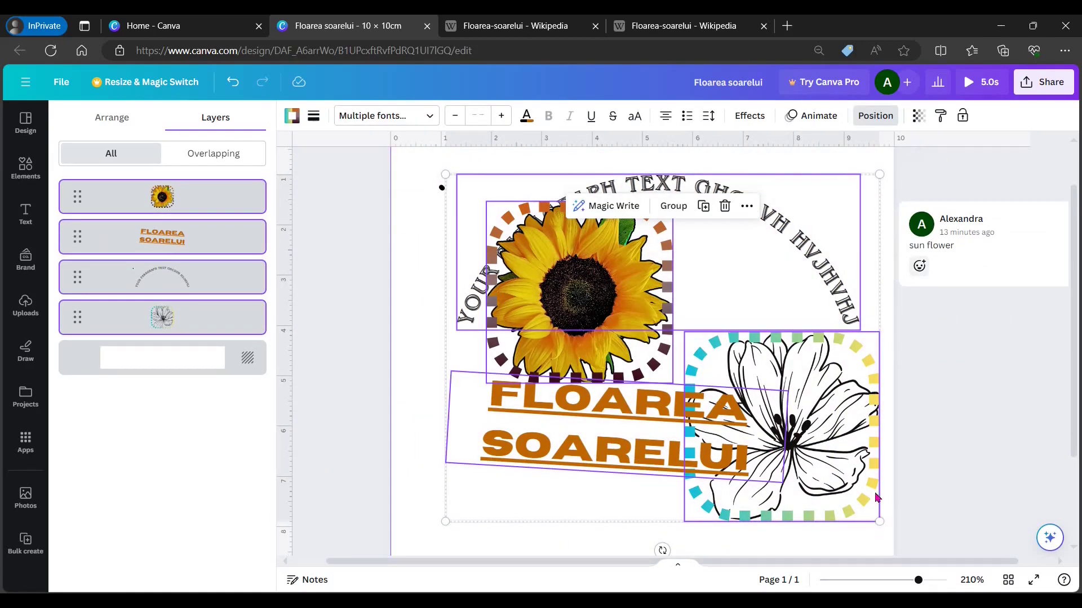
mouse_move(598, 295)
left_mouse_down()
mouse_move(660, 316)
mouse_move(588, 295)
left_mouse_up()
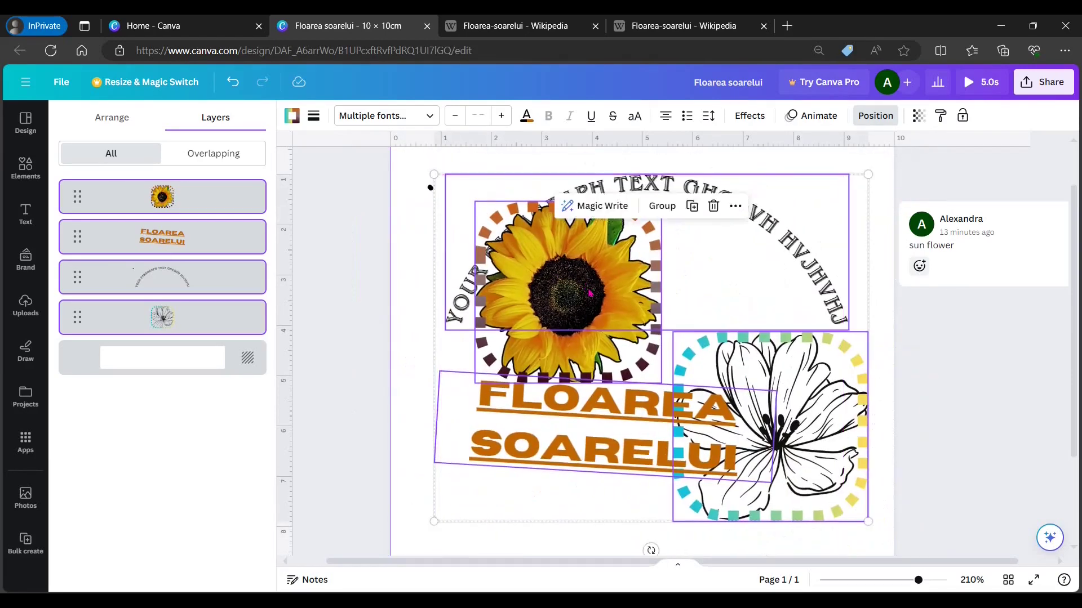
left_click(423, 492)
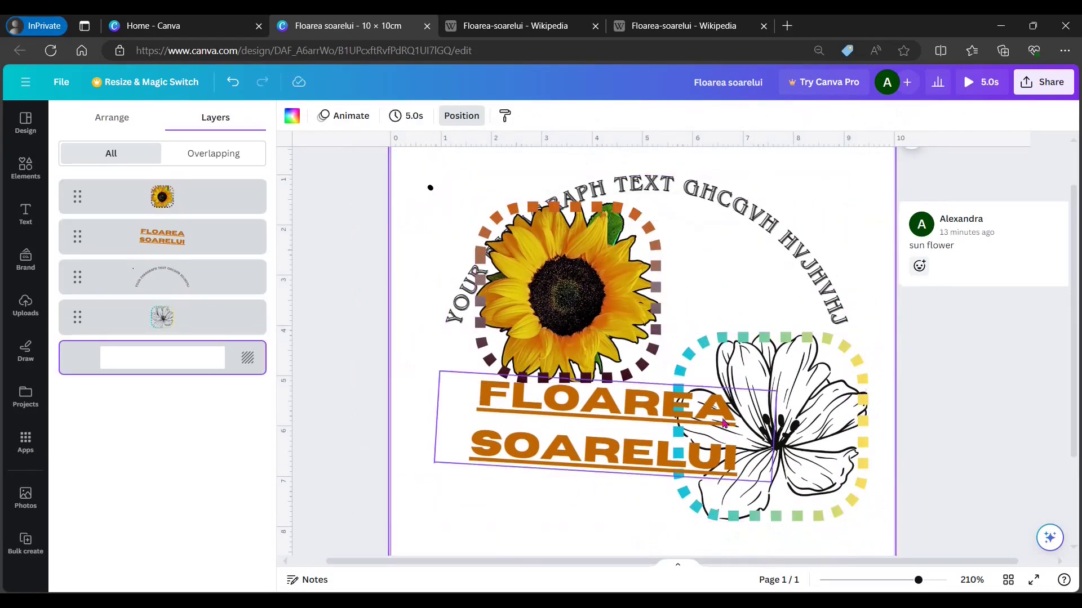
Step: Group the "FLOAREA SOARELUI" title layer with the line-art flower layer, and try moving the group down
left_click(168, 239)
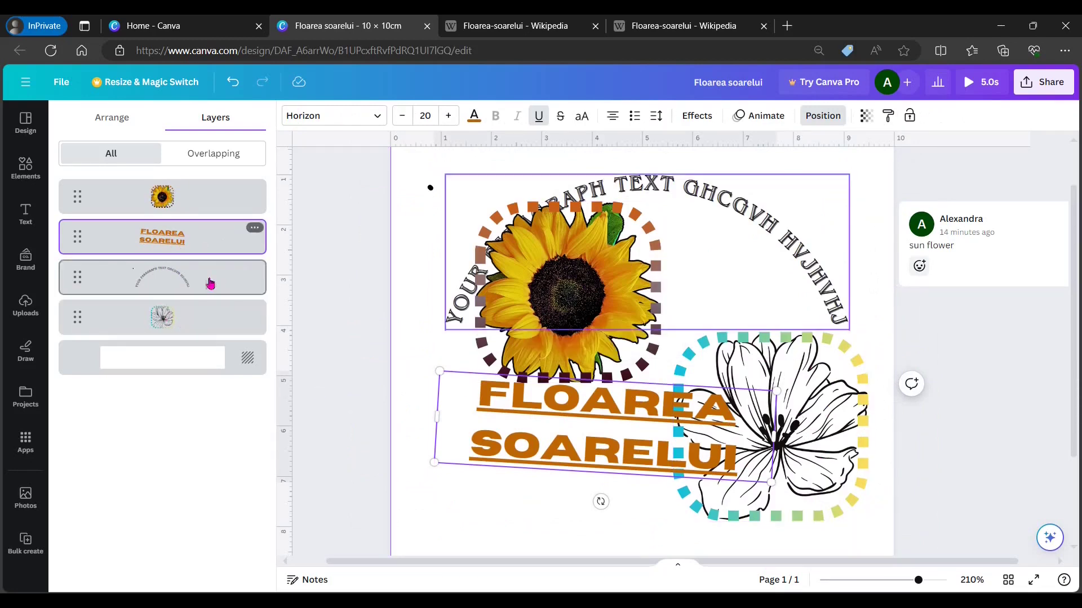
left_click(208, 322, "shift")
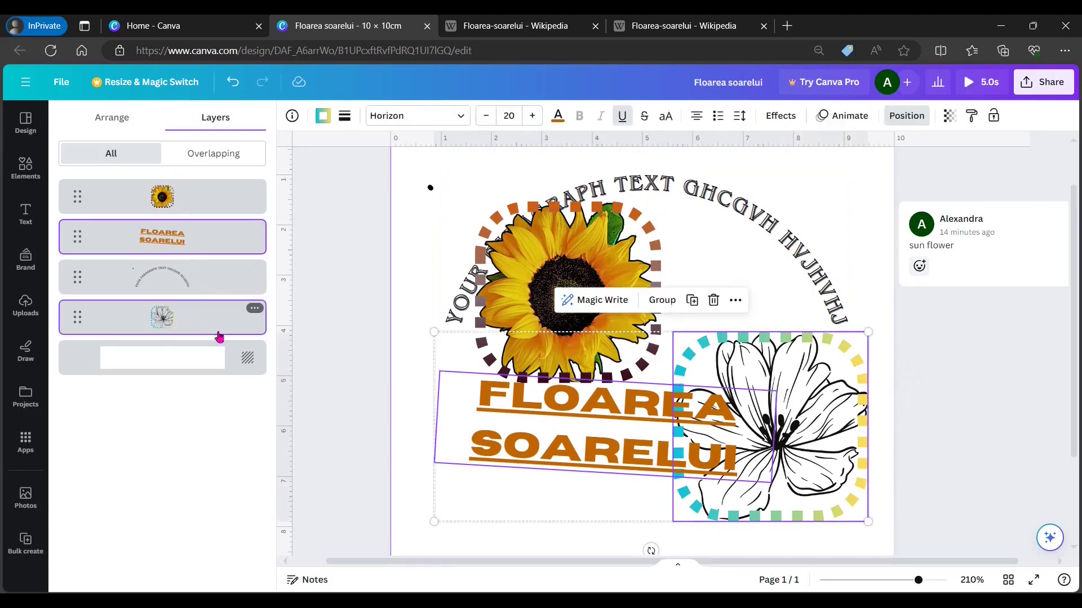
left_click(662, 300)
left_click_drag(800, 410, 798, 440)
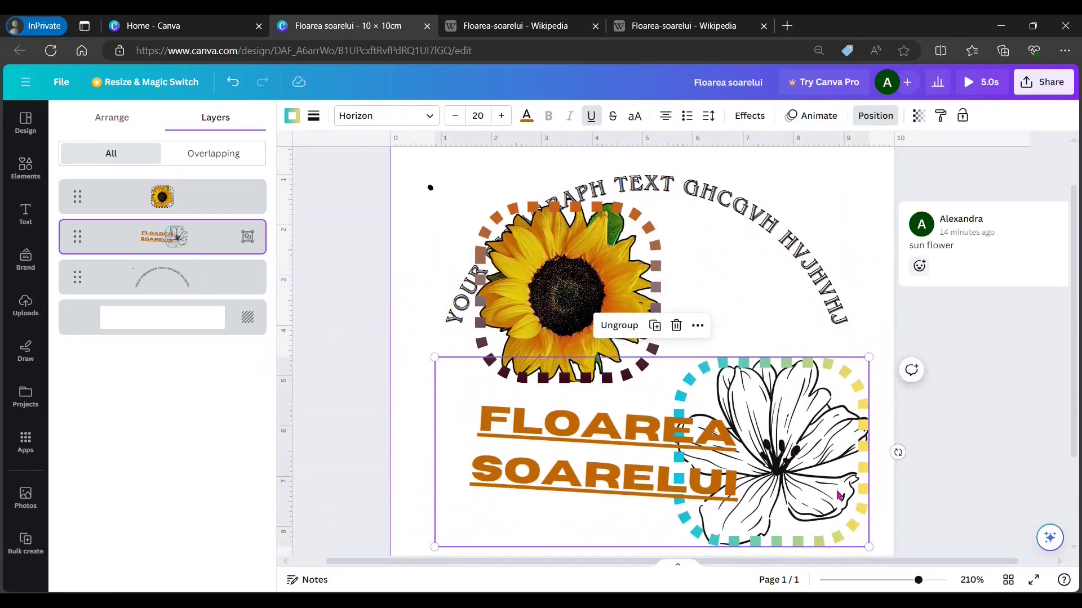
left_click(814, 259)
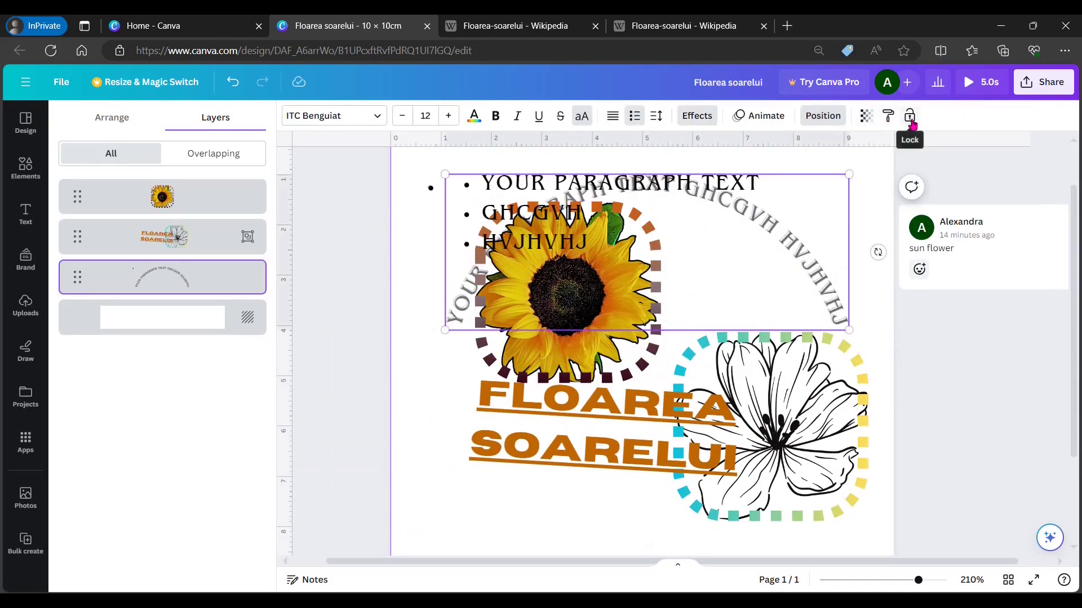
Step: Draw a blue heart with the pen and a thick red heart with the marker under the curved text
left_click(27, 355)
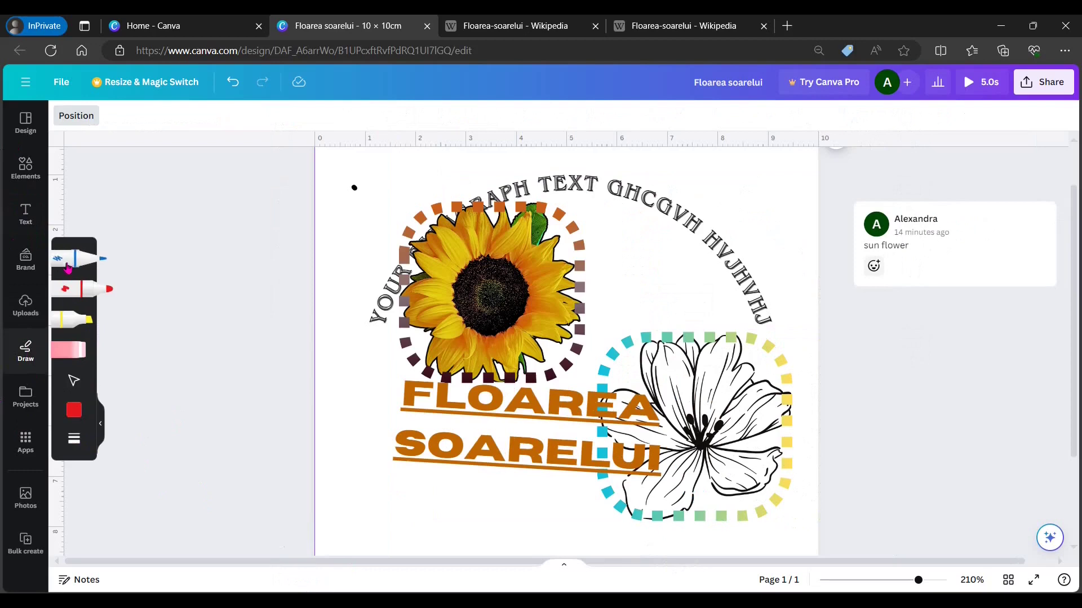
left_click(77, 260)
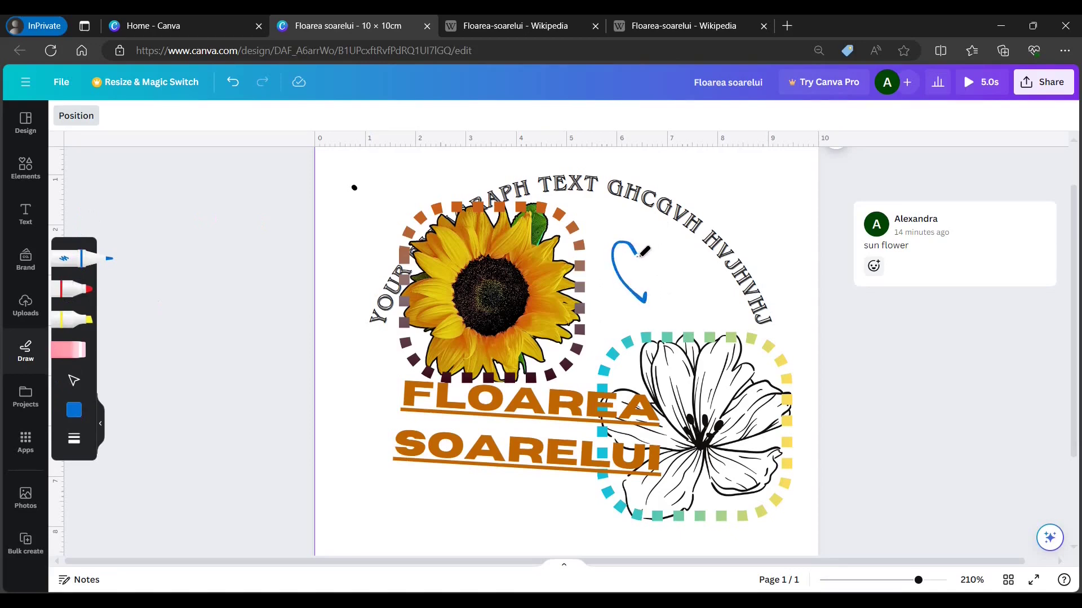
left_click(90, 294)
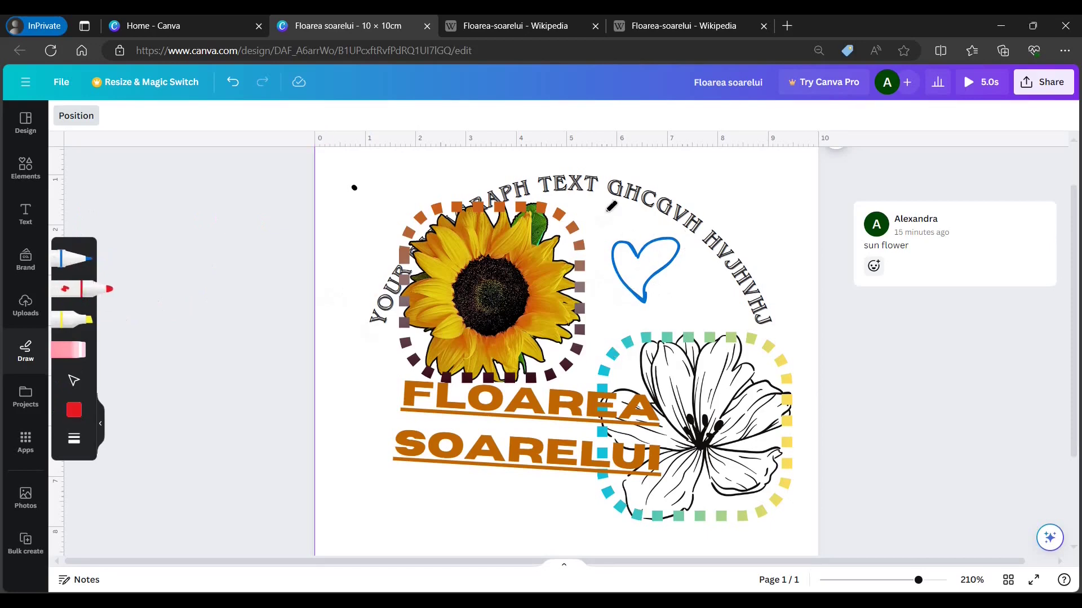
mouse_move(640, 225)
left_mouse_down()
mouse_move(594, 228)
mouse_move(623, 259)
mouse_move(650, 210)
mouse_move(683, 214)
left_mouse_up()
left_click_drag(633, 259, 622, 265)
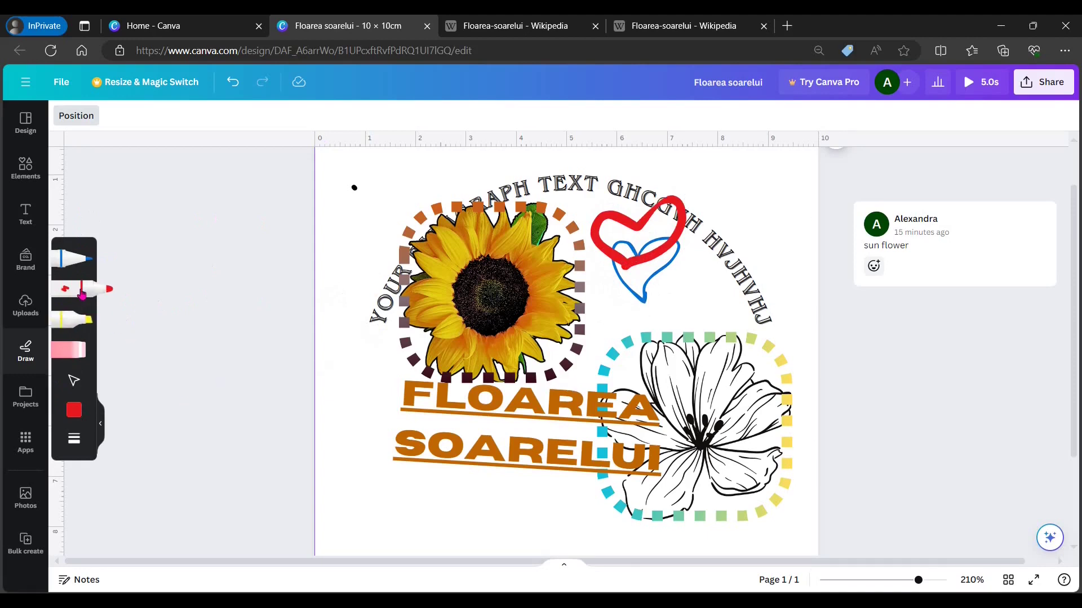
Step: Change the marker colour to the brand pink and draw a thick heart above the sunflower's upper-left corner
left_click(85, 320)
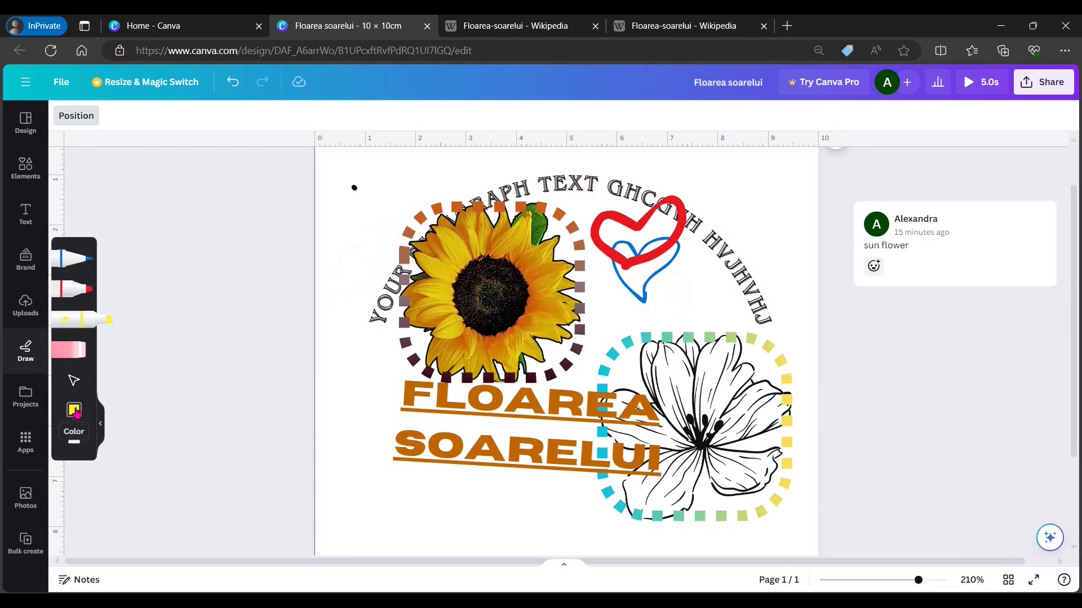
left_click(84, 289)
left_click(78, 416)
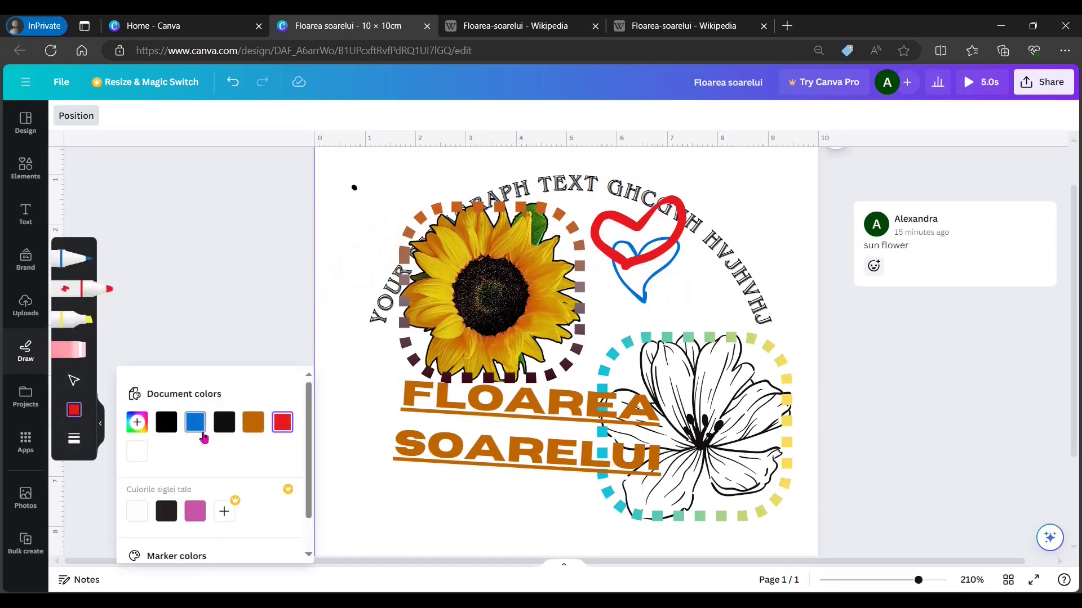
left_click(188, 521)
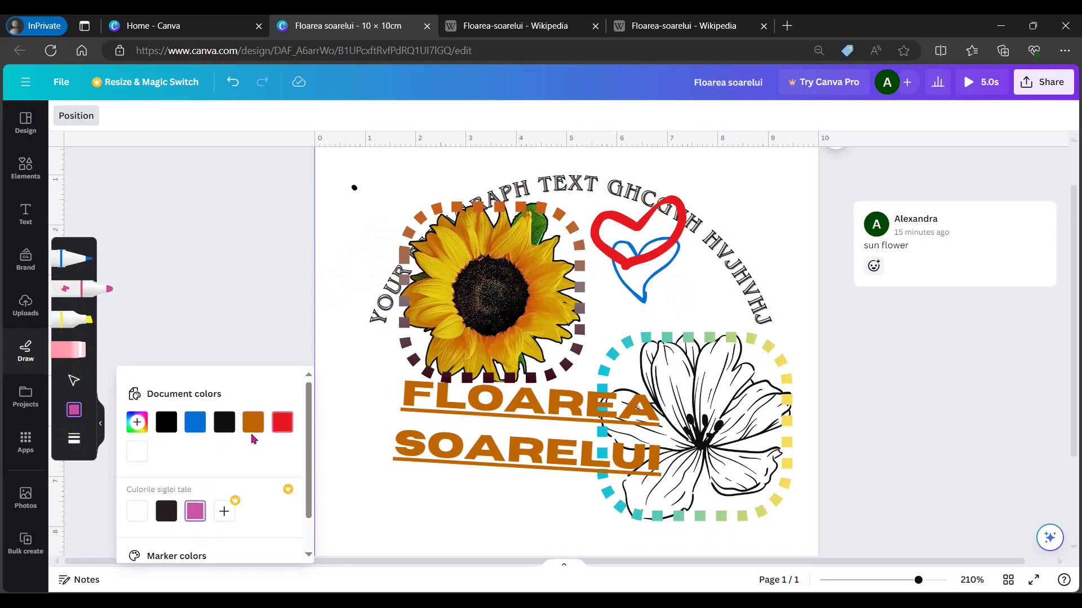
mouse_move(427, 184)
left_mouse_down()
mouse_move(383, 184)
mouse_move(441, 210)
mouse_move(431, 184)
mouse_move(454, 162)
mouse_move(439, 211)
left_mouse_up()
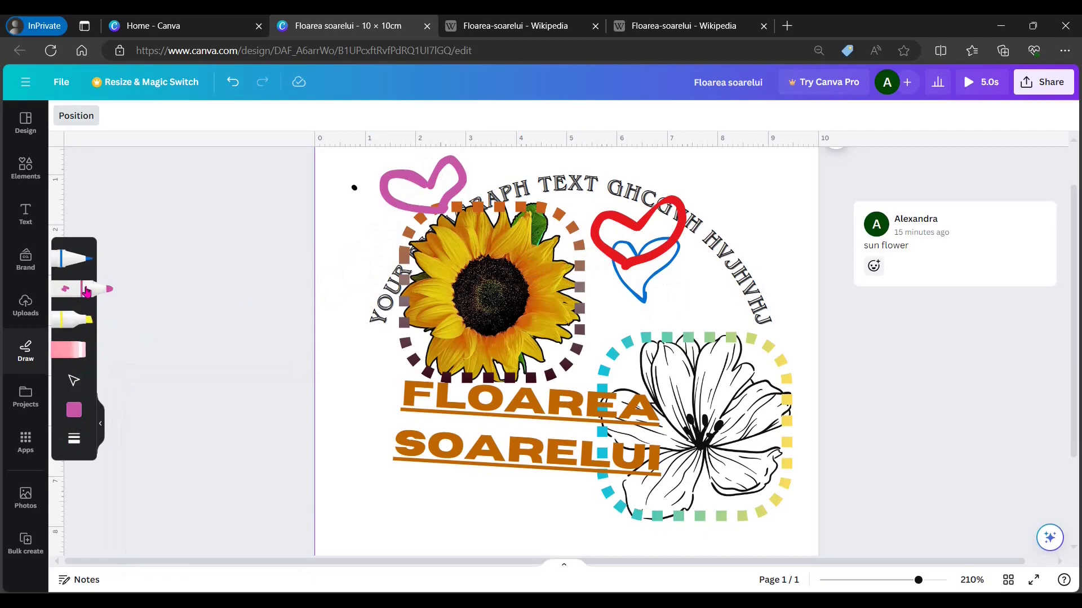
Step: Reduce the marker weight and draw a thin pink heart left of the sunflower, with a blue pen heart beneath it
left_click(75, 445)
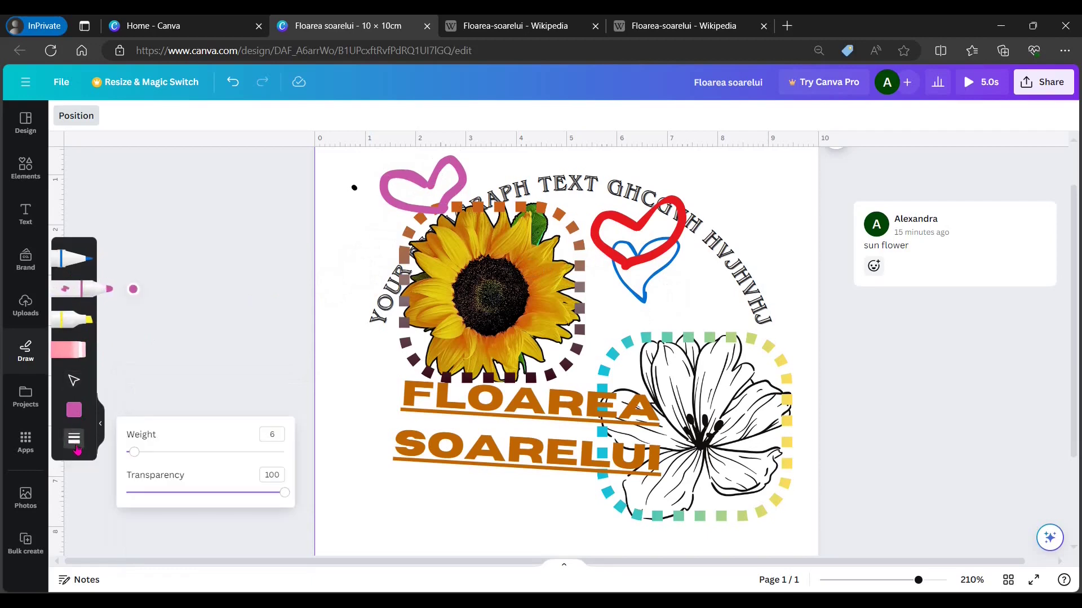
mouse_move(135, 459)
left_mouse_down()
mouse_move(231, 455)
mouse_move(127, 459)
left_mouse_up()
mouse_move(367, 228)
left_mouse_down()
mouse_move(339, 223)
mouse_move(375, 251)
mouse_move(390, 217)
mouse_move(367, 229)
left_mouse_up()
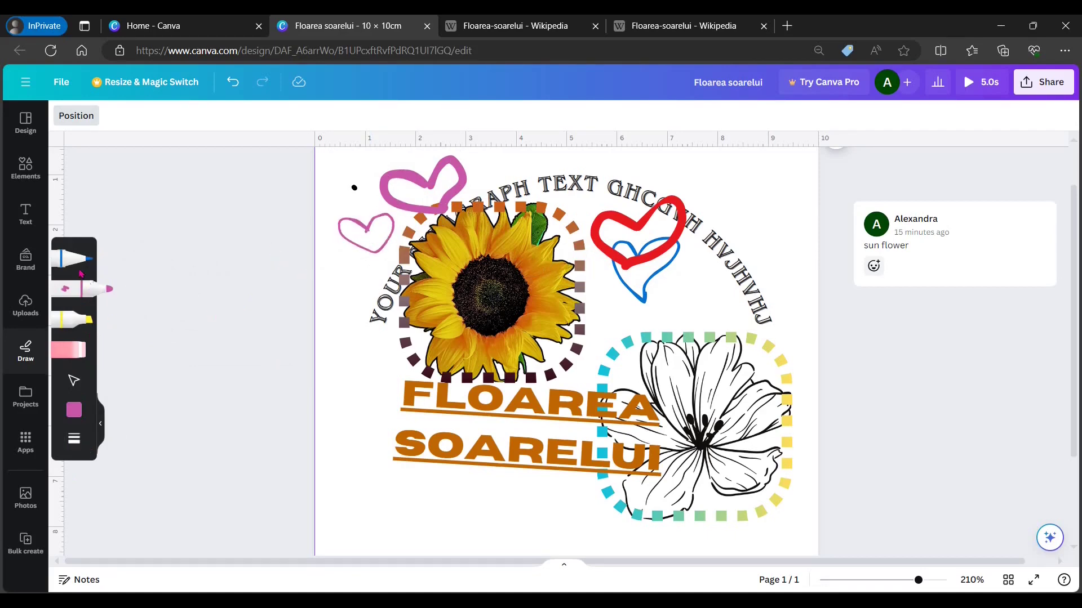
left_click(79, 260)
mouse_move(357, 282)
left_mouse_down()
mouse_move(335, 270)
mouse_move(365, 293)
mouse_move(368, 273)
mouse_move(350, 278)
left_mouse_up()
Step: Set the pen weight to 54 and draw a very thick blue heart below the "FLOAREA SOARELUI" title
left_click(73, 439)
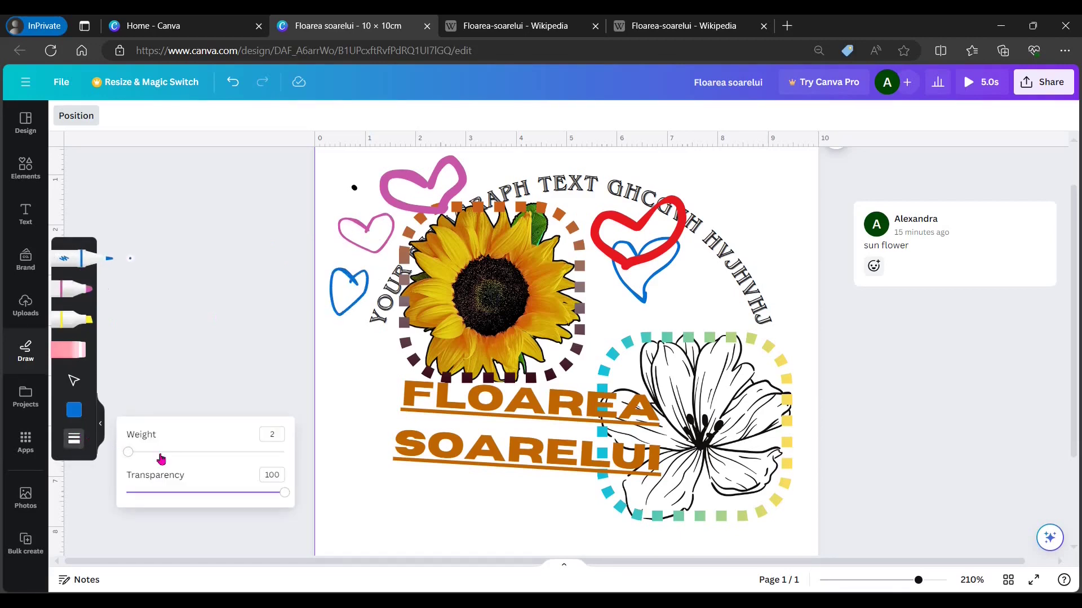
left_click_drag(130, 456, 211, 453)
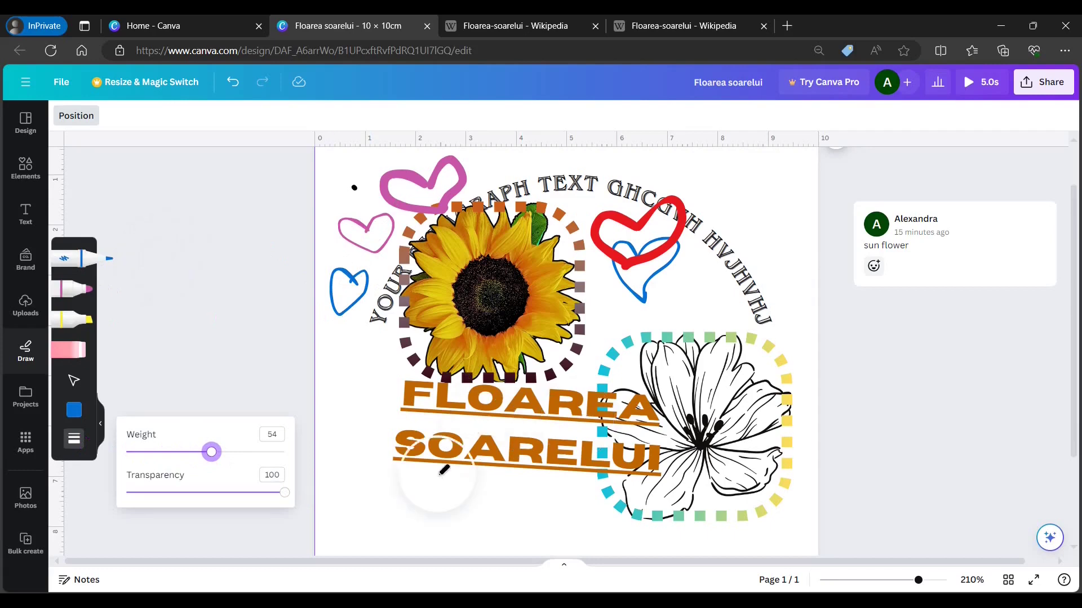
left_click_drag(407, 505, 459, 502)
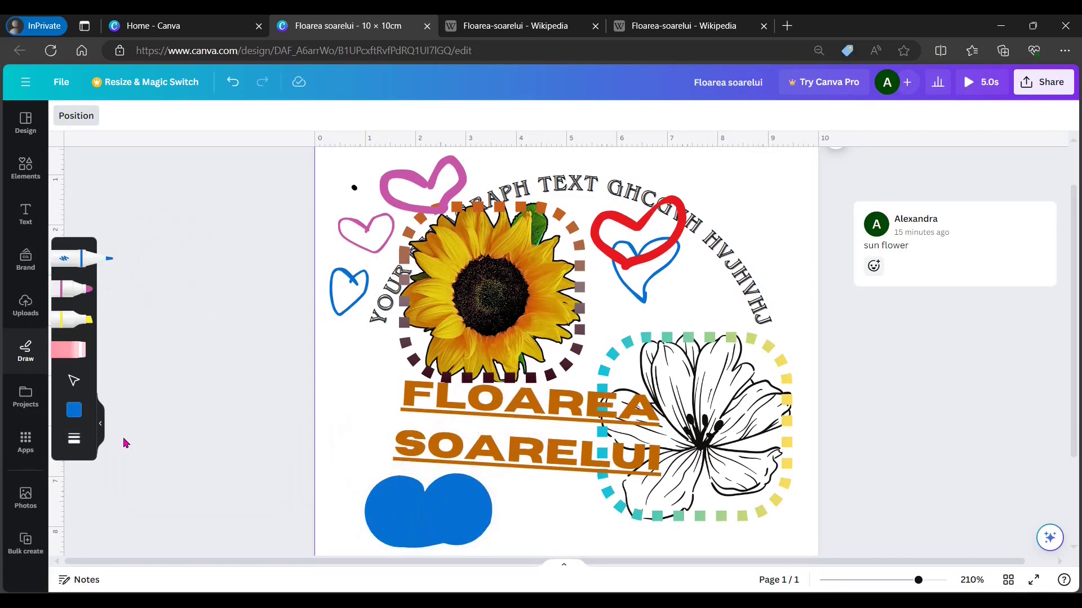
Step: Erase the very thick blue heart, the red heart, the left part of the first blue heart and the thick pink heart
left_click(75, 353)
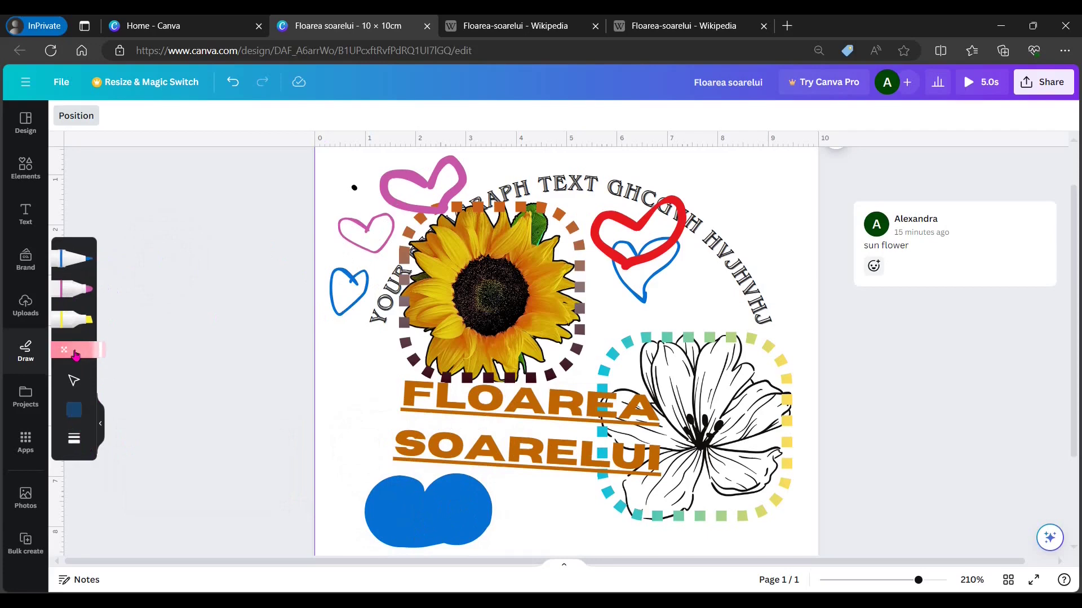
left_click_drag(434, 504, 414, 530)
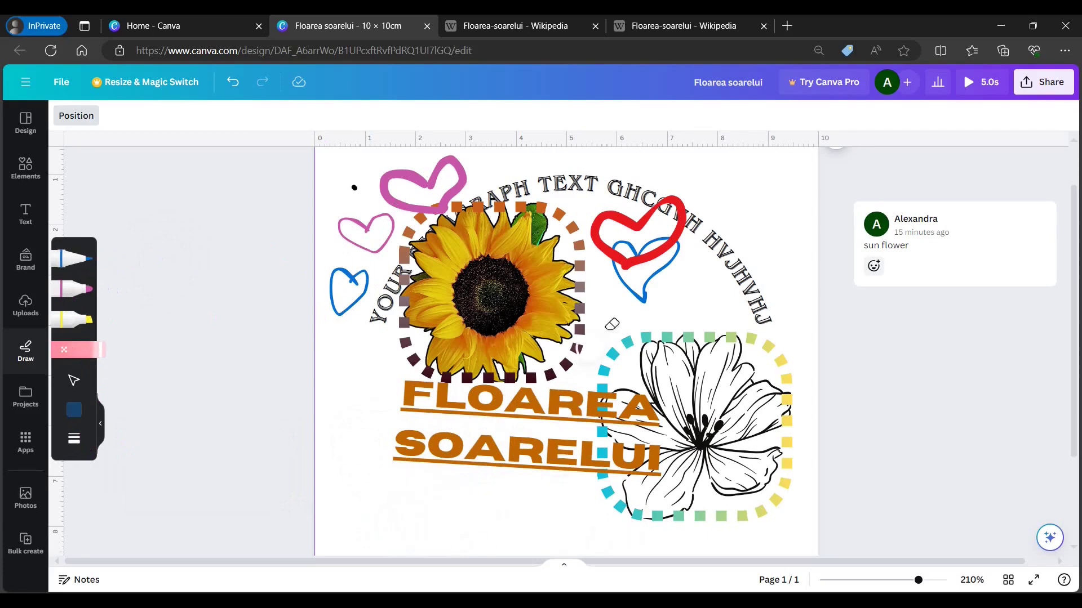
left_click_drag(624, 224, 629, 244)
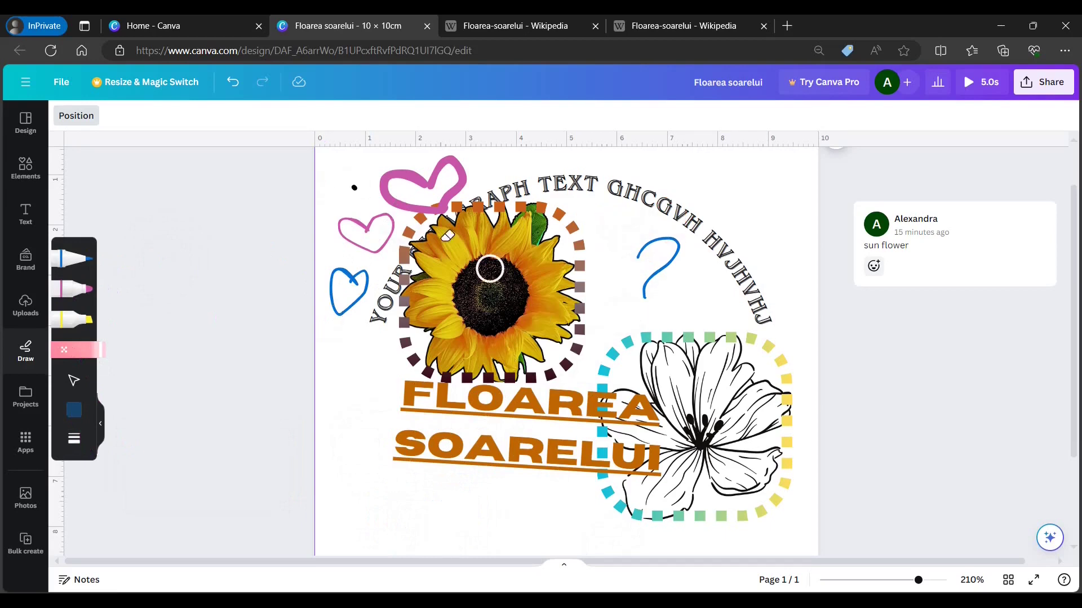
mouse_move(434, 202)
left_mouse_down()
mouse_move(417, 174)
mouse_move(460, 179)
left_mouse_up()
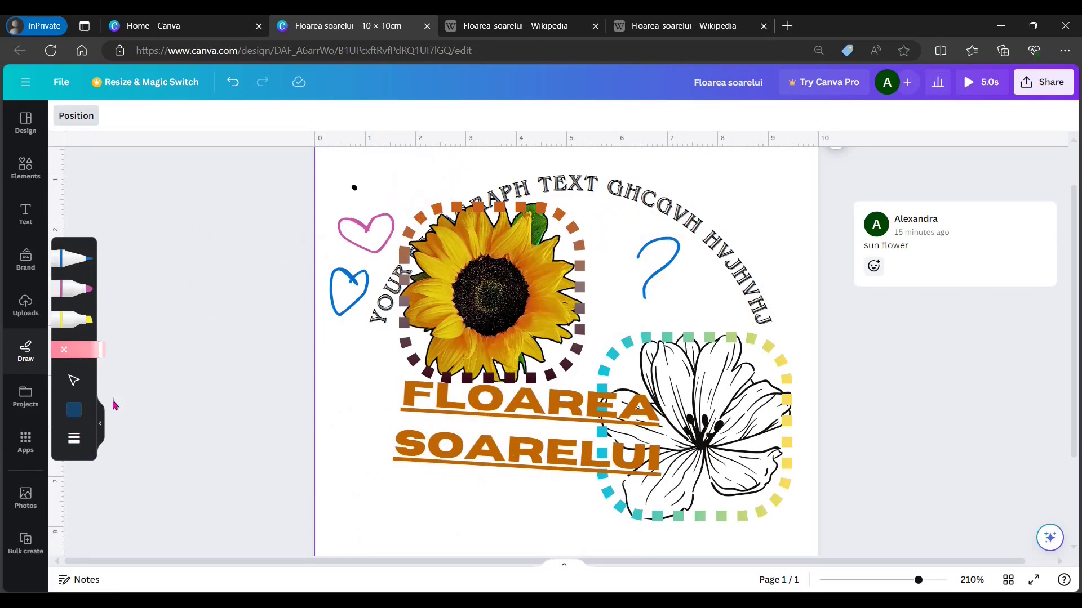
Step: Move the thin pink heart to the page's upper-right corner, outside the curved text
left_click(73, 383)
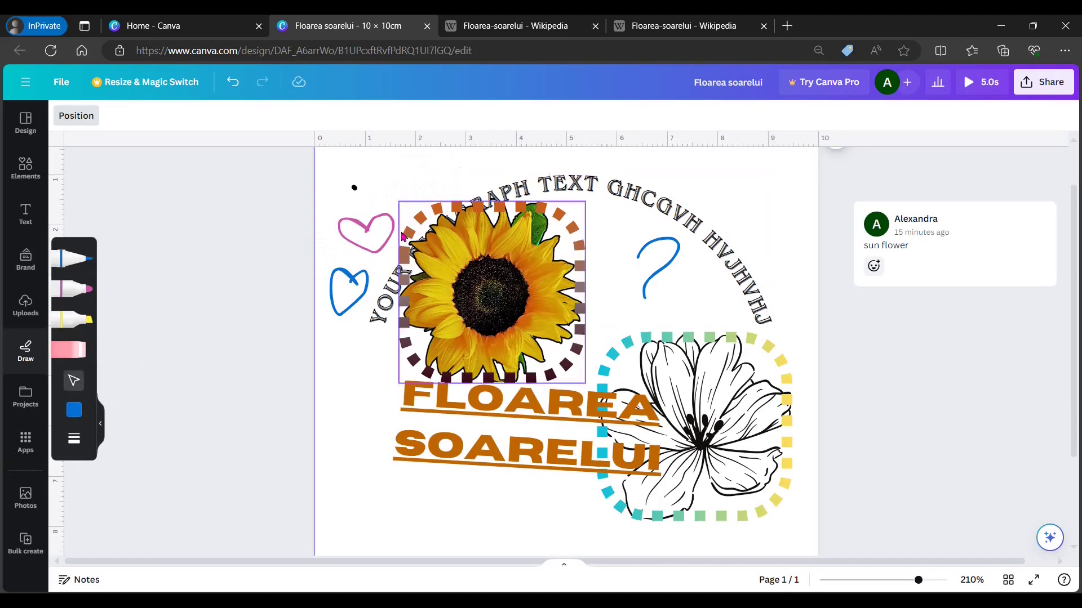
left_click(260, 289)
left_click(364, 239)
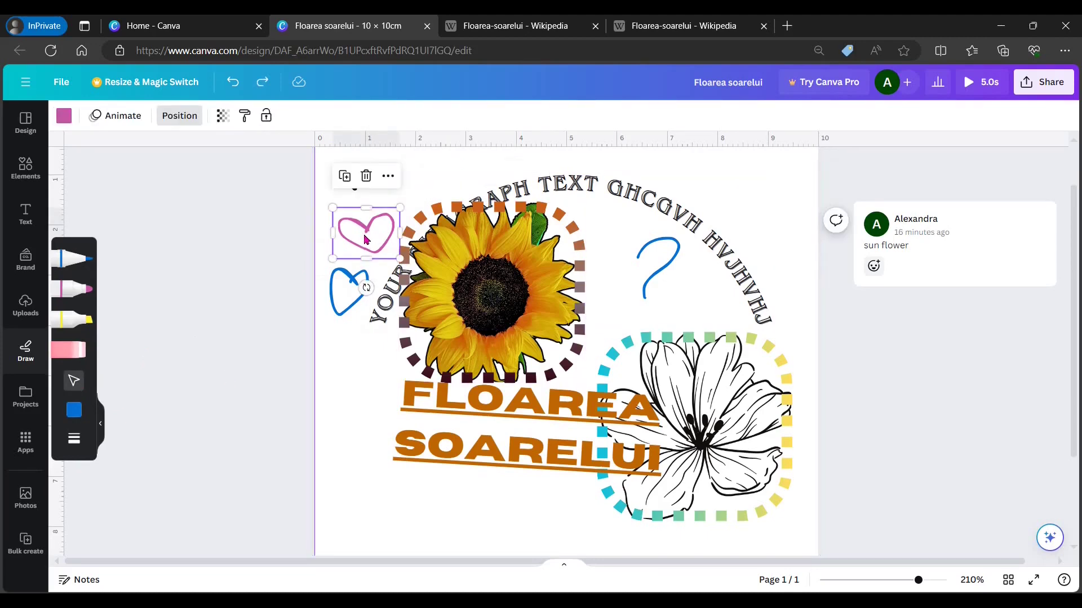
left_click_drag(364, 239, 756, 207)
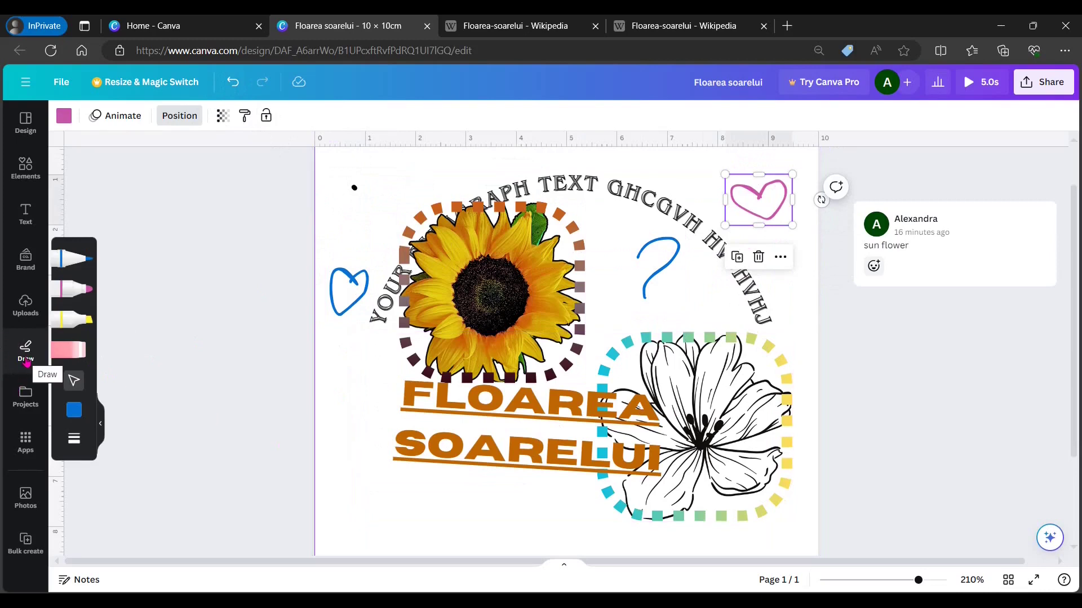
Step: Duplicate the sunflower page and add a blank page after the copy
left_click(73, 288)
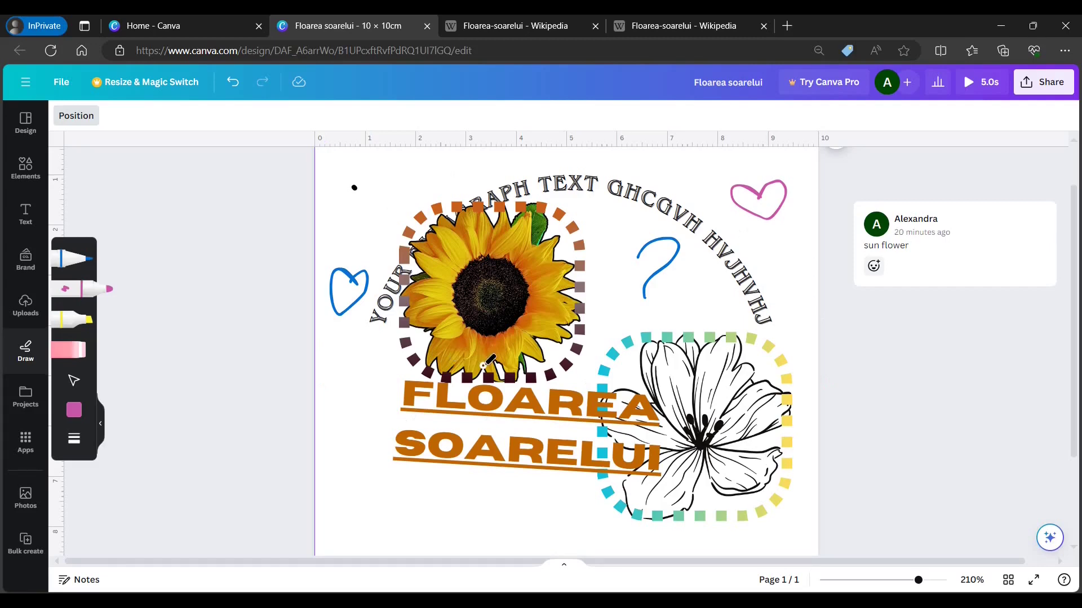
scroll(586, 366, "down", 3)
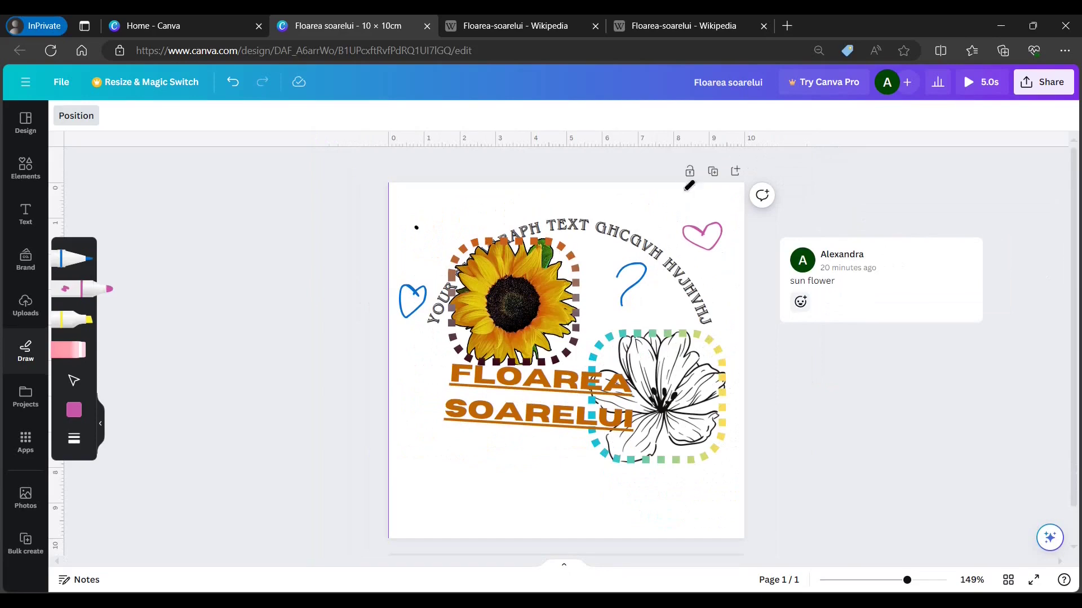
left_click(712, 173)
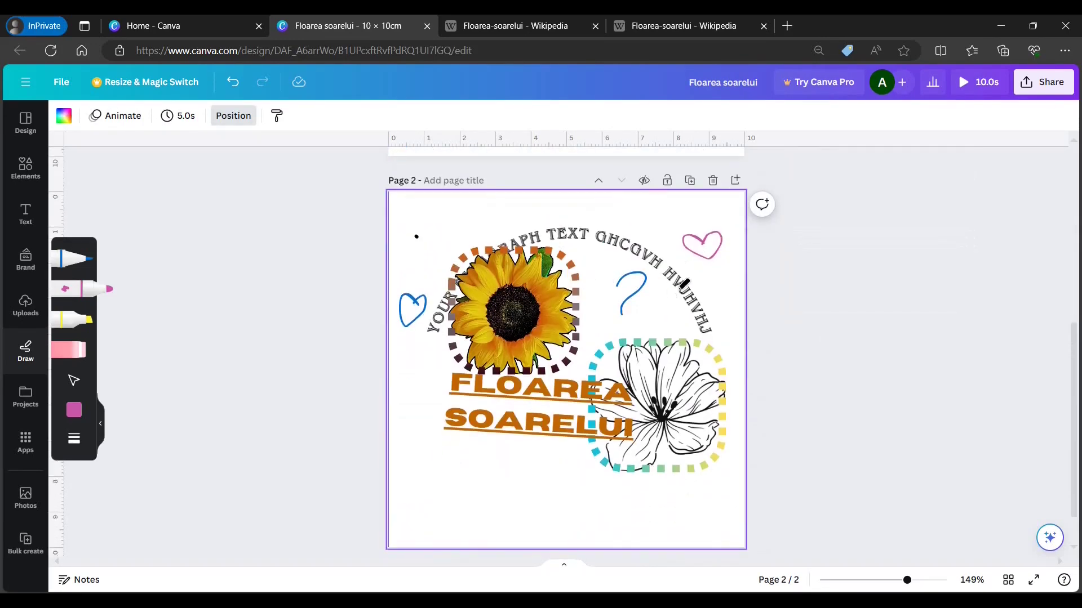
left_click(735, 181)
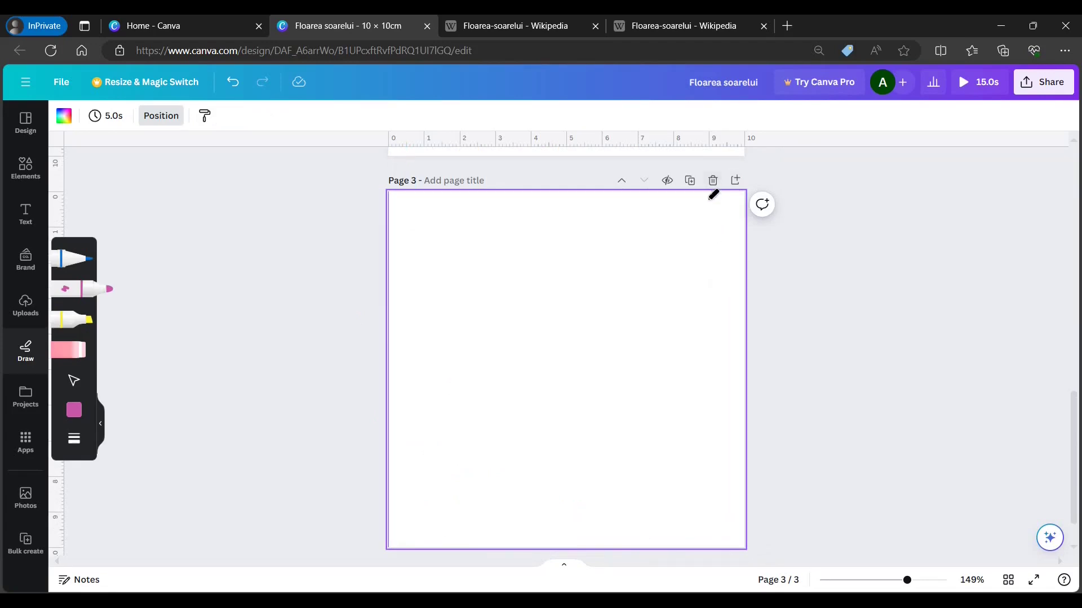
Step: Delete the duplicate sunflower page from between the original and the blank page
scroll(706, 236, "up", 9)
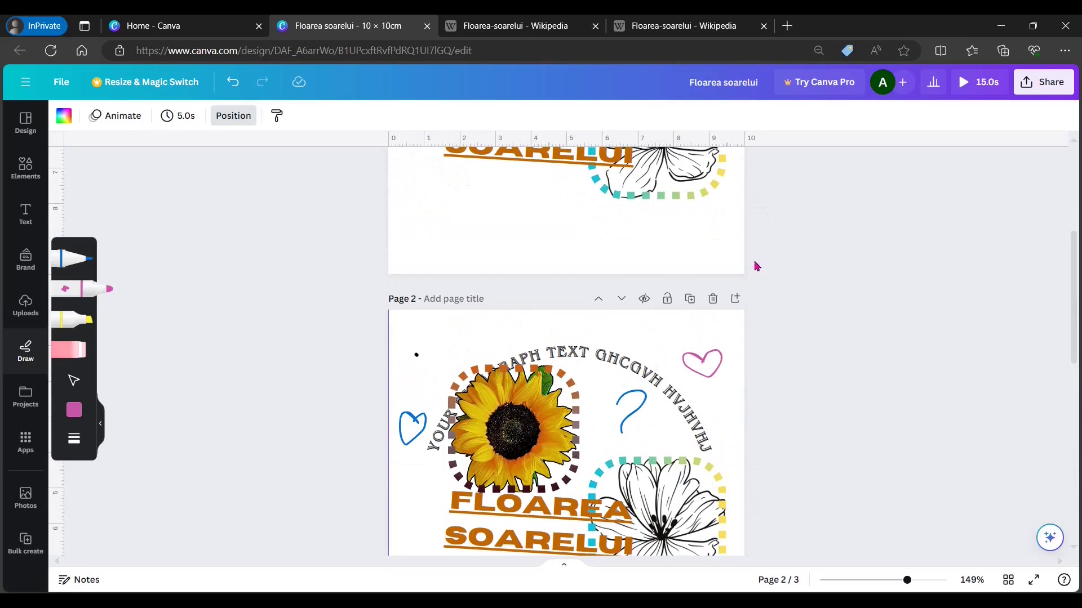
left_click(713, 299)
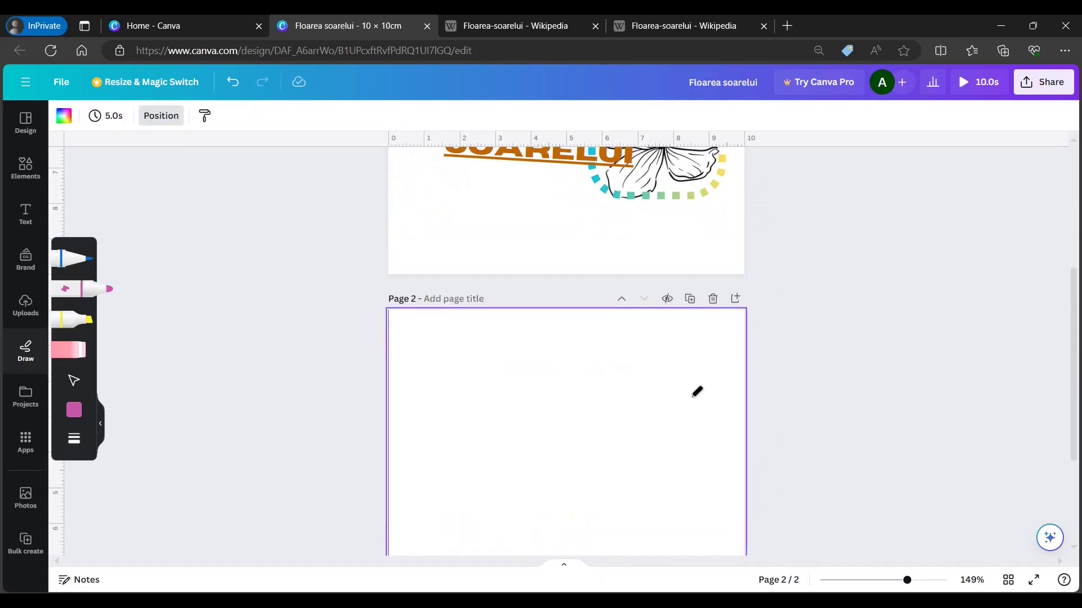
scroll(694, 392, "up", 4)
scroll(690, 392, "down", 2)
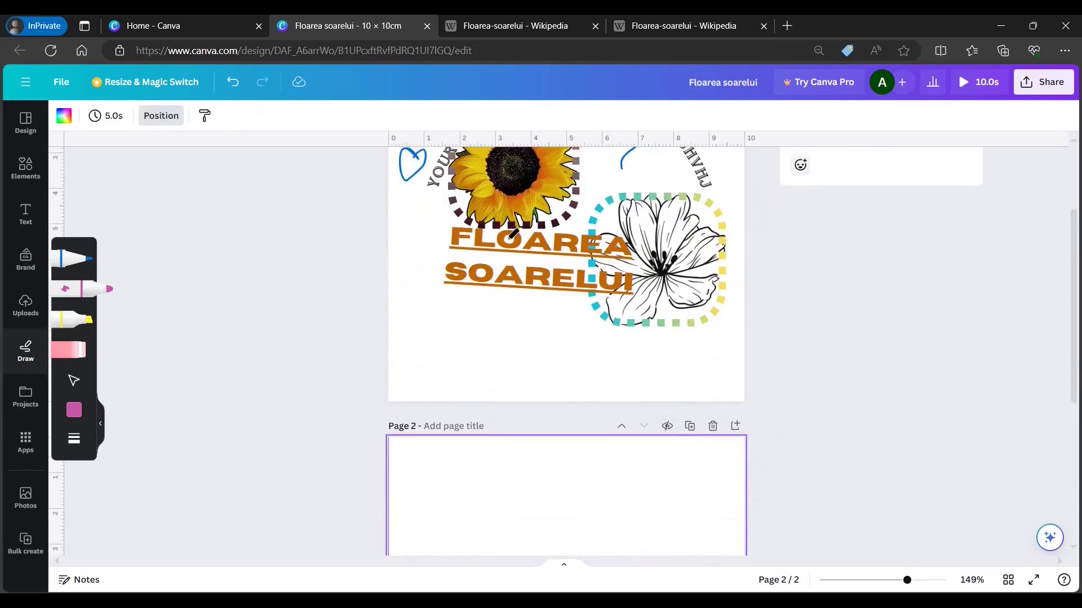
Step: Move the blank page up so it comes before the sunflower page
scroll(681, 521, "down", 2)
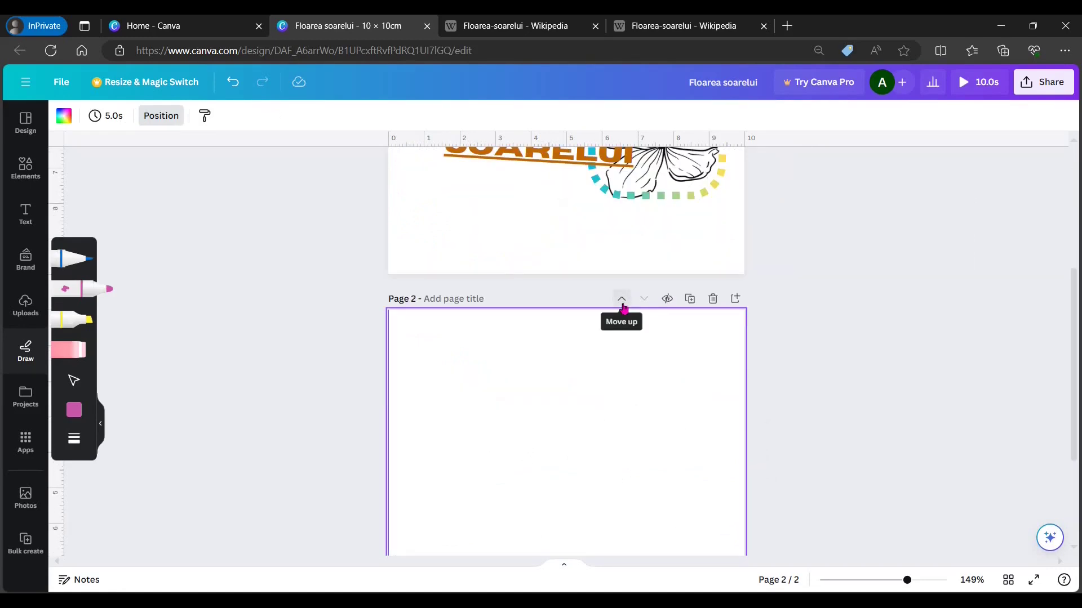
left_click(622, 302)
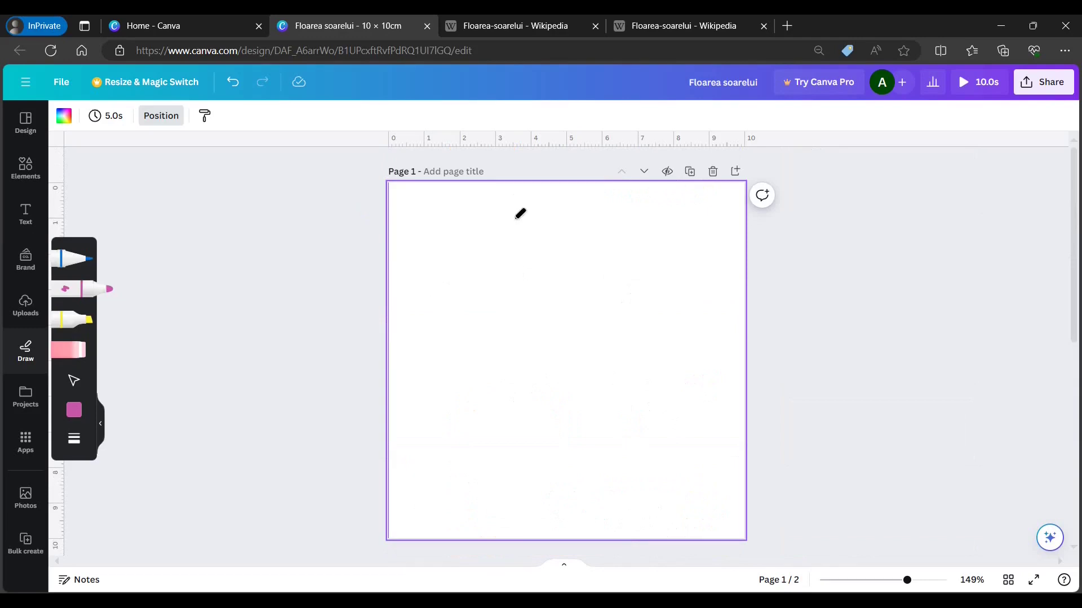
scroll(569, 367, "down", 6)
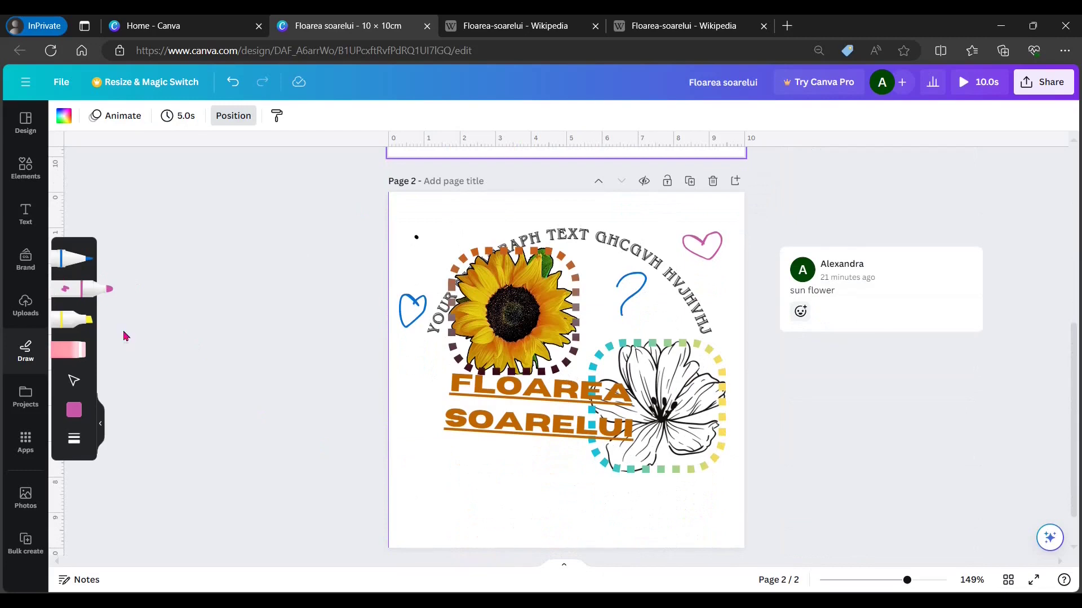
scroll(620, 357, "up", 6)
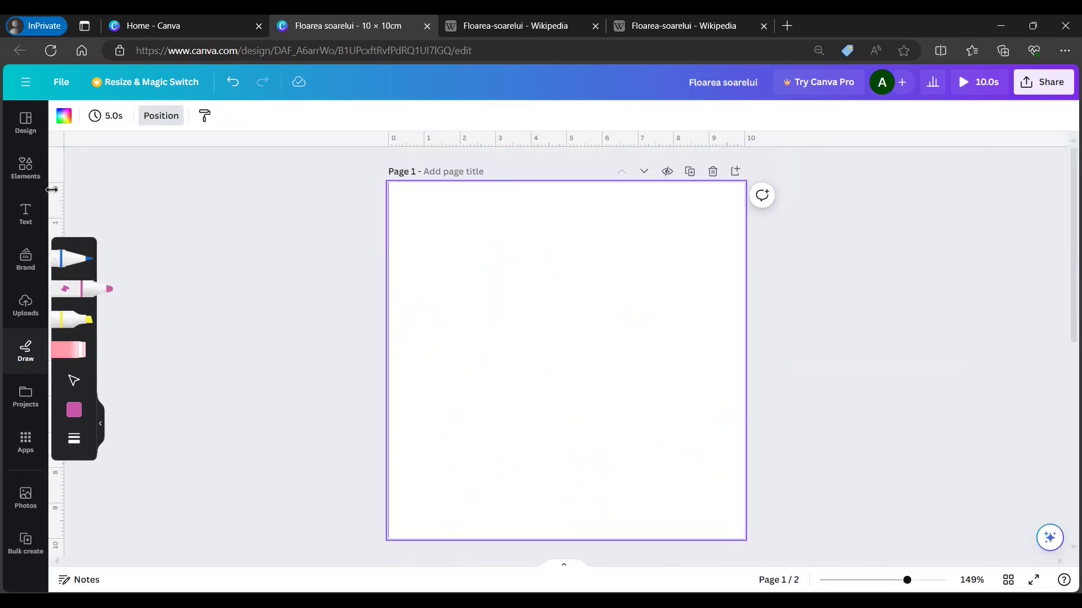
Step: Browse all the flower frames and add the light-blue scalloped round frame to the blank first page
left_click(25, 168)
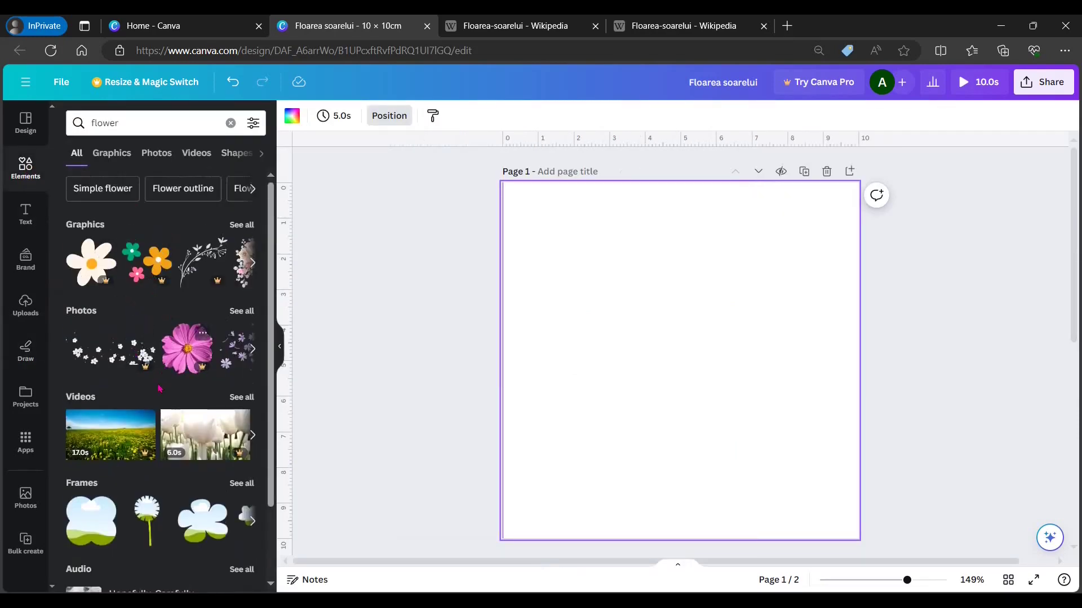
scroll(180, 414, "down", 2)
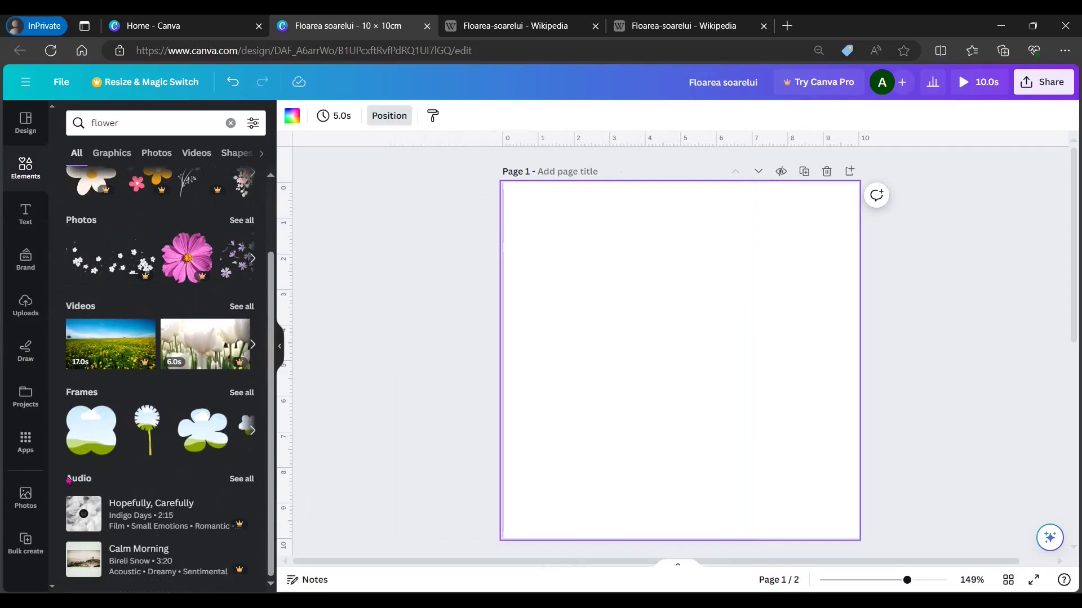
left_click(242, 393)
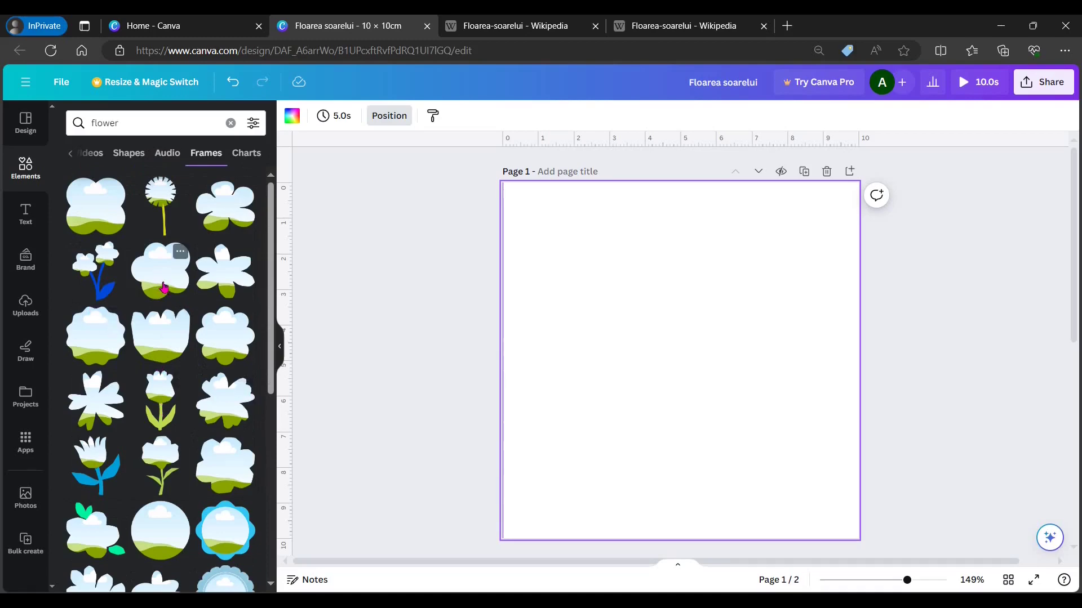
scroll(163, 288, "down", 10)
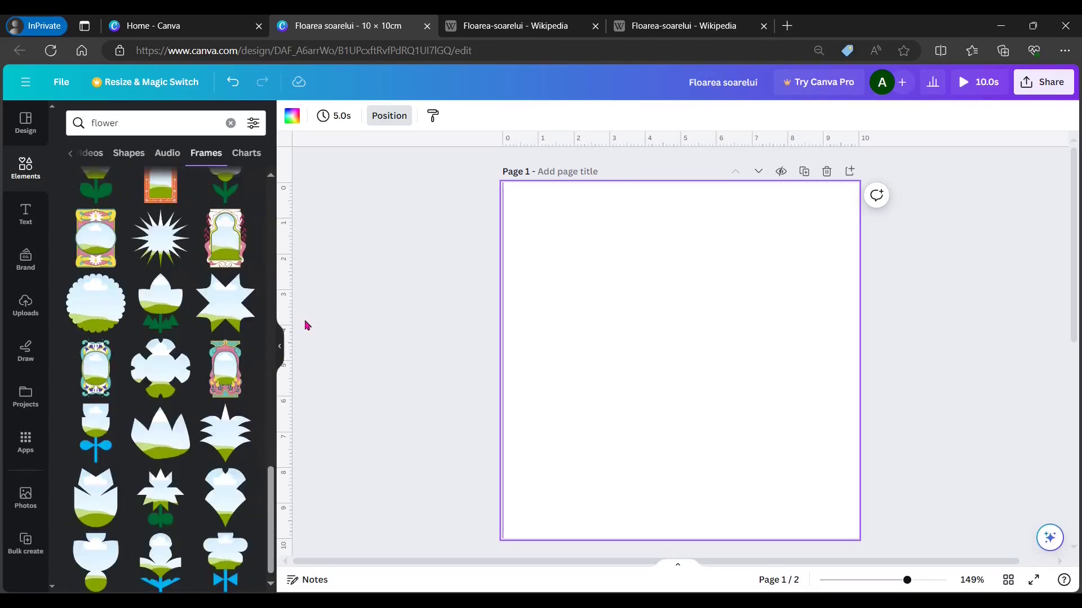
scroll(150, 519, "down", 1)
scroll(187, 534, "up", 8)
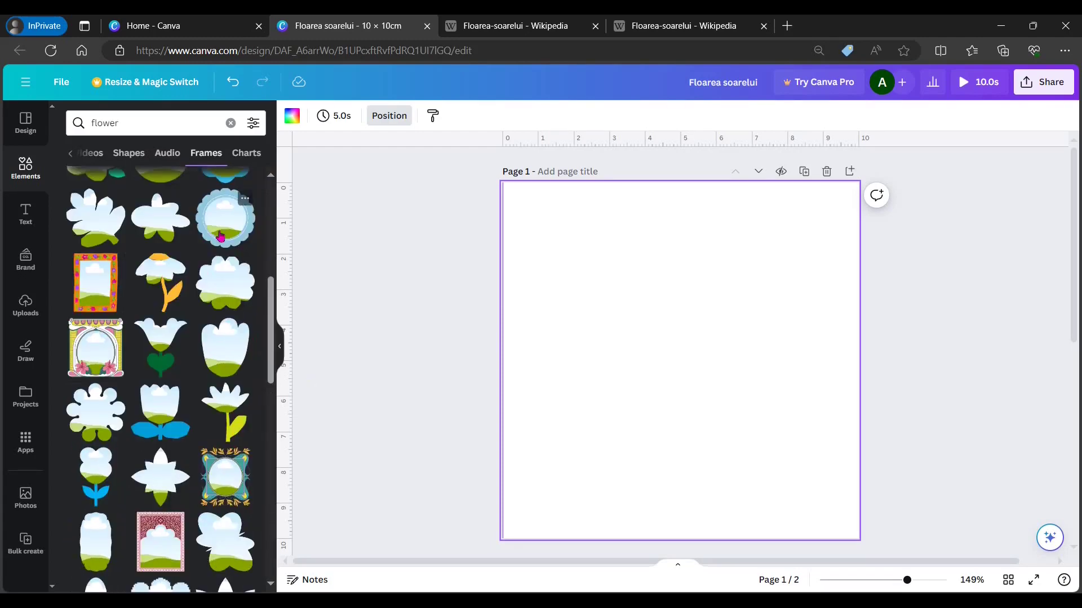
left_click(218, 226)
Step: Fill the scalloped round frame with the yellow sunflower photo
left_click(156, 152)
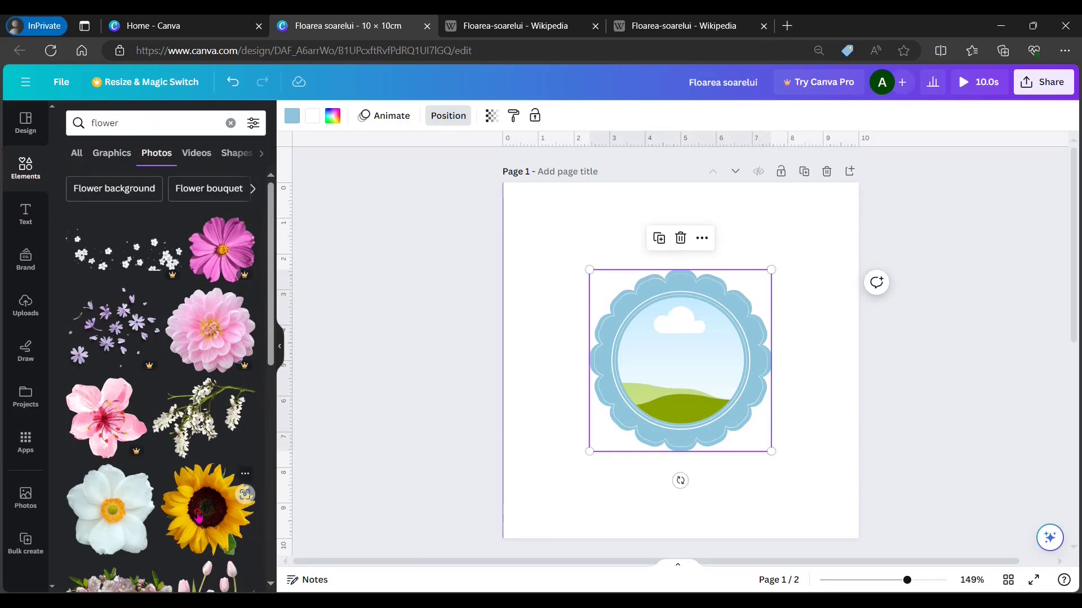
left_click_drag(199, 517, 674, 363)
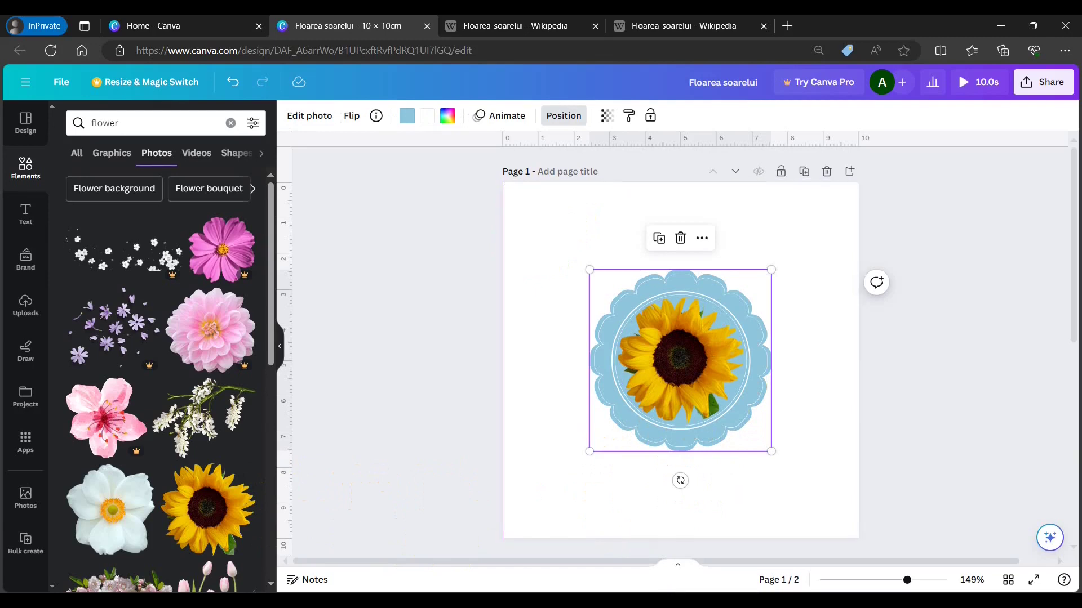
left_click(565, 314)
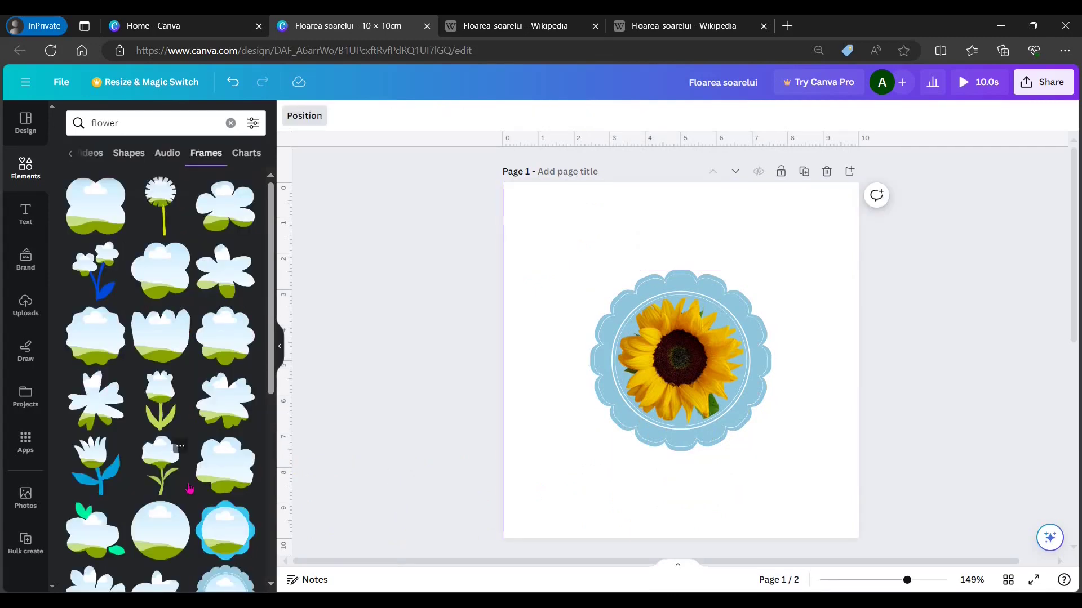
Step: Replace the round sunflower frame with an irregular petal-shaped flower frame enlarged to about 8.3 cm wide
left_click(216, 410)
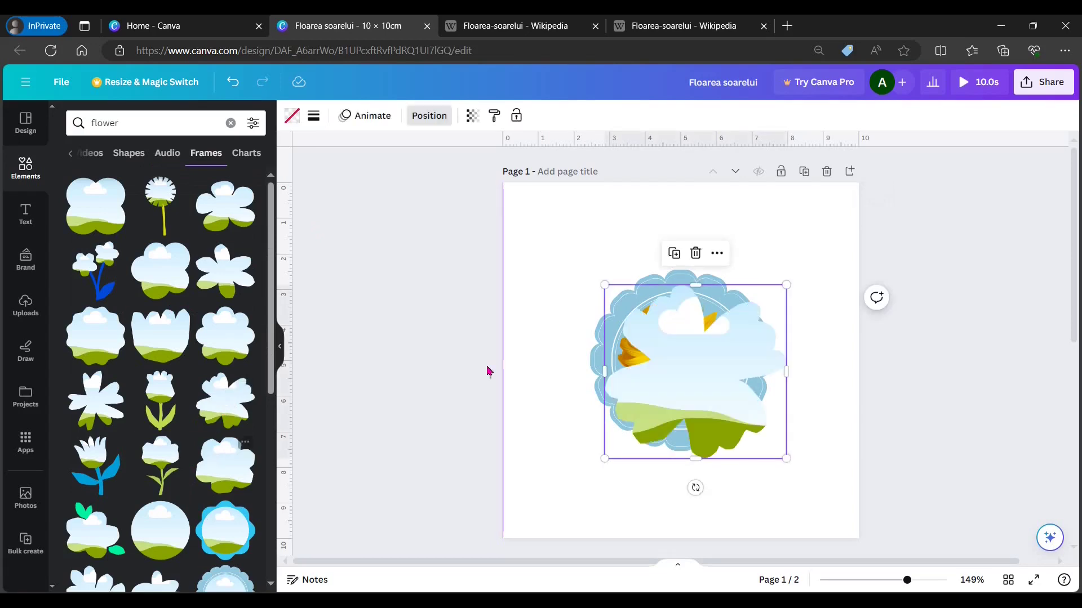
left_click_drag(715, 358, 619, 275)
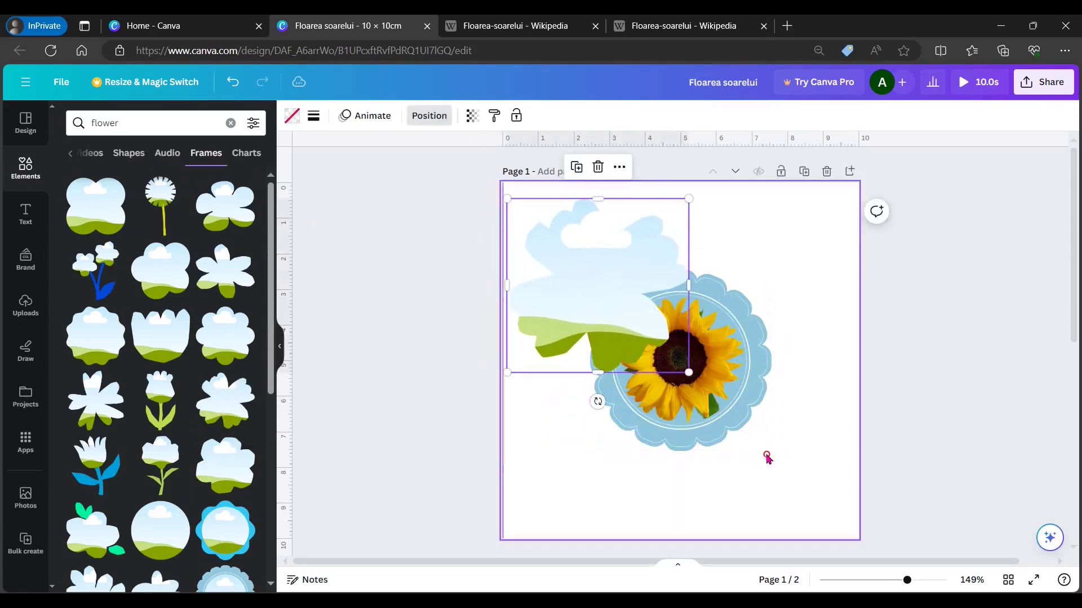
left_click(768, 386)
left_click_drag(773, 385, 817, 475)
key("Delete")
left_click(637, 302)
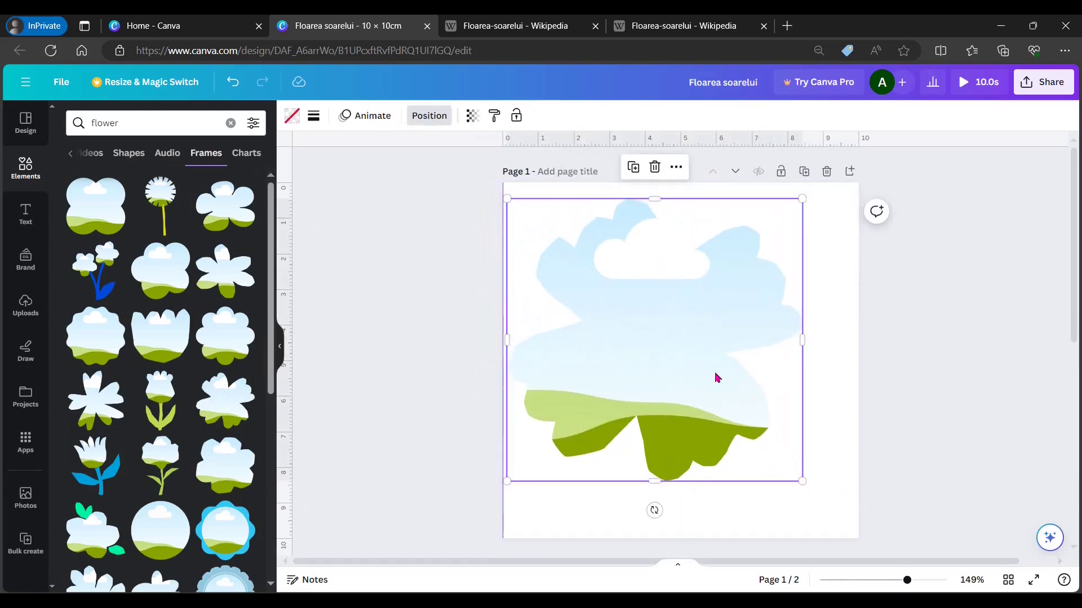
Step: Search the photos for "flowers" and fill the large flower frame with the peach and white rose bouquet photo
left_click(147, 126)
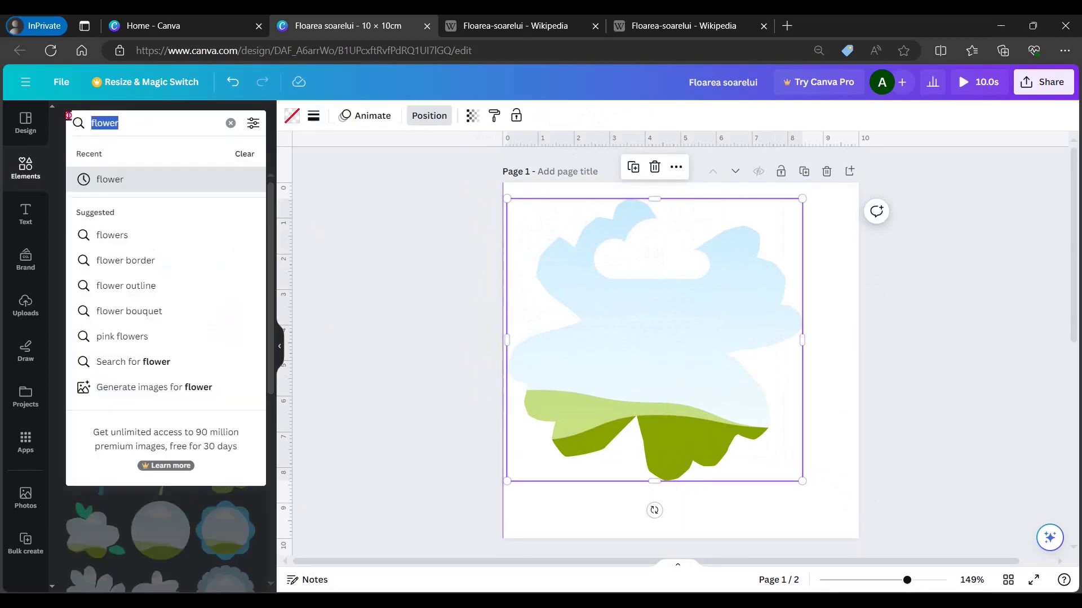
left_click(112, 235)
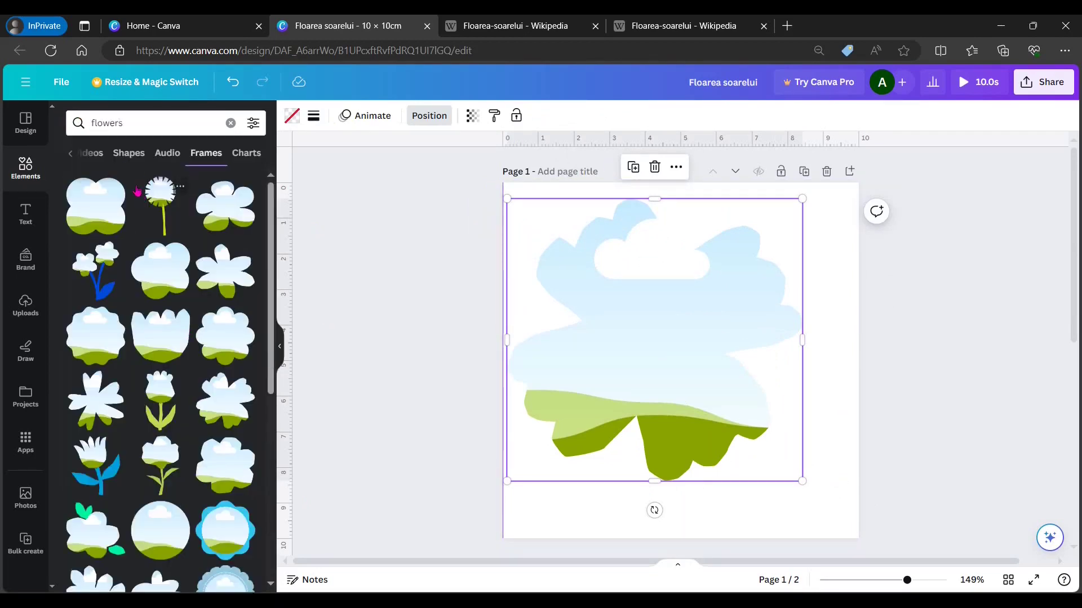
left_click(70, 153)
left_click(131, 154)
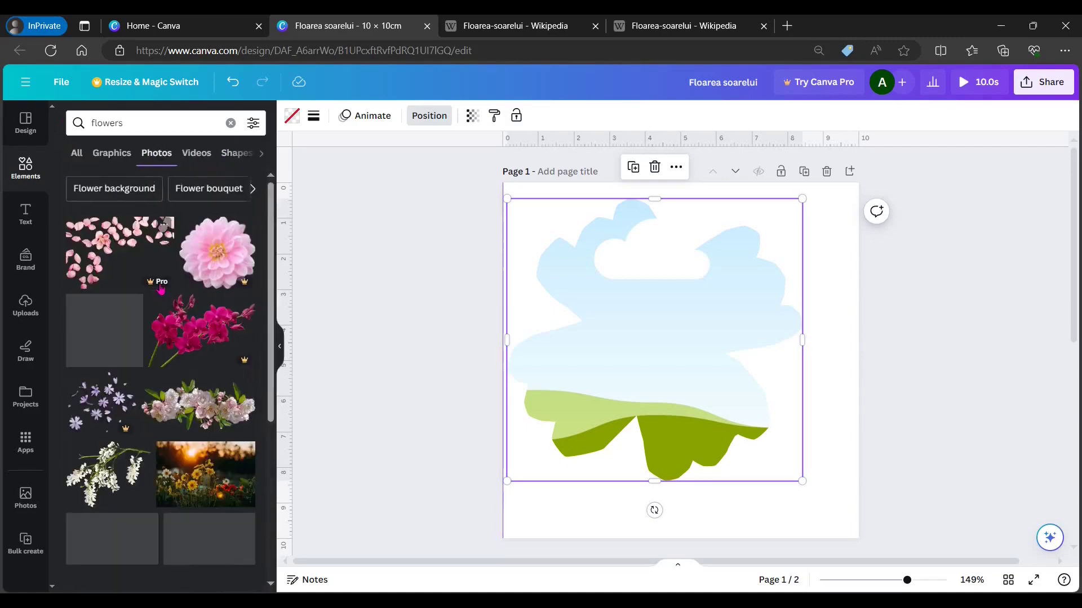
scroll(164, 293, "down", 3)
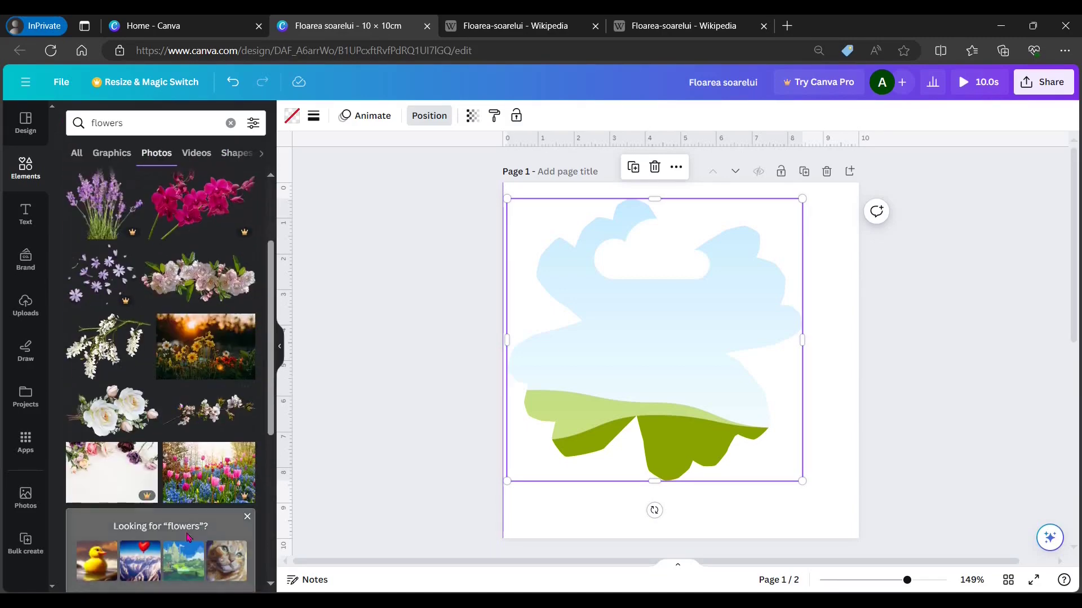
scroll(191, 529, "down", 5)
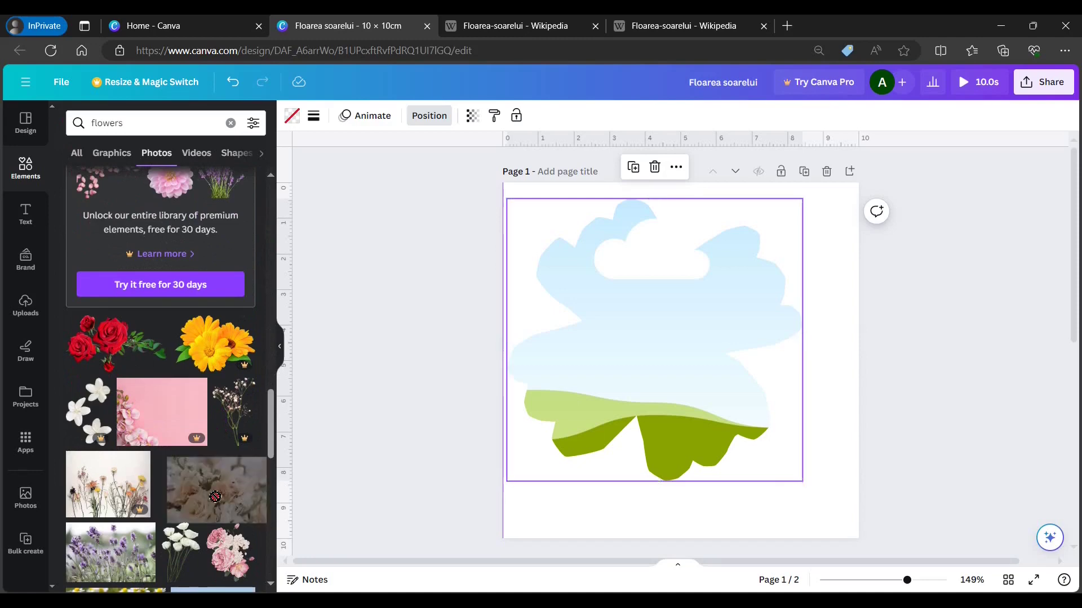
left_click_drag(215, 497, 651, 389)
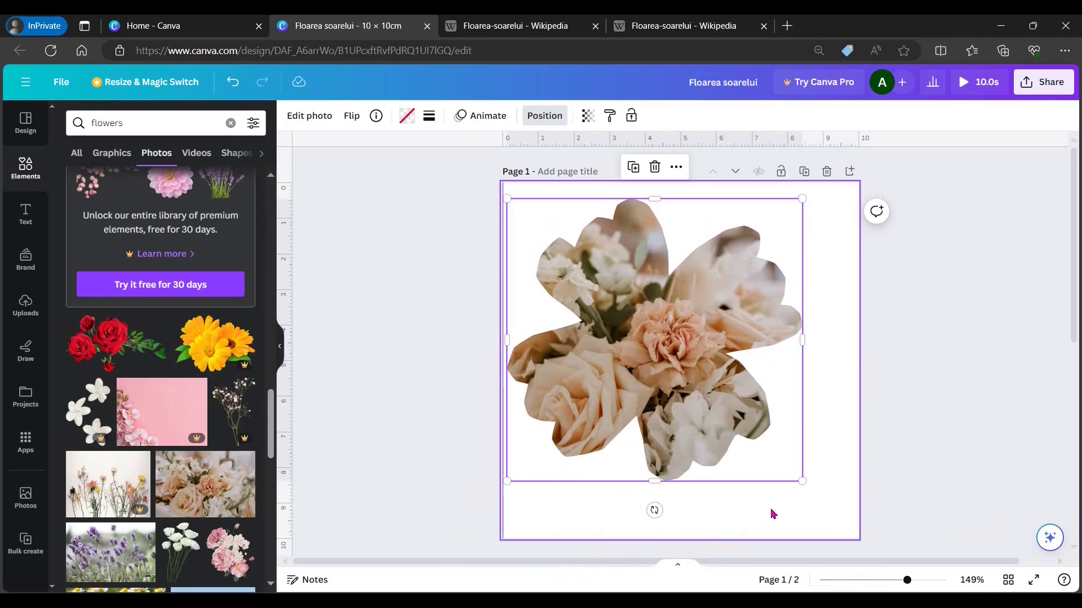
Step: Search the frame elements for "number frame"
scroll(204, 392, "up", 10)
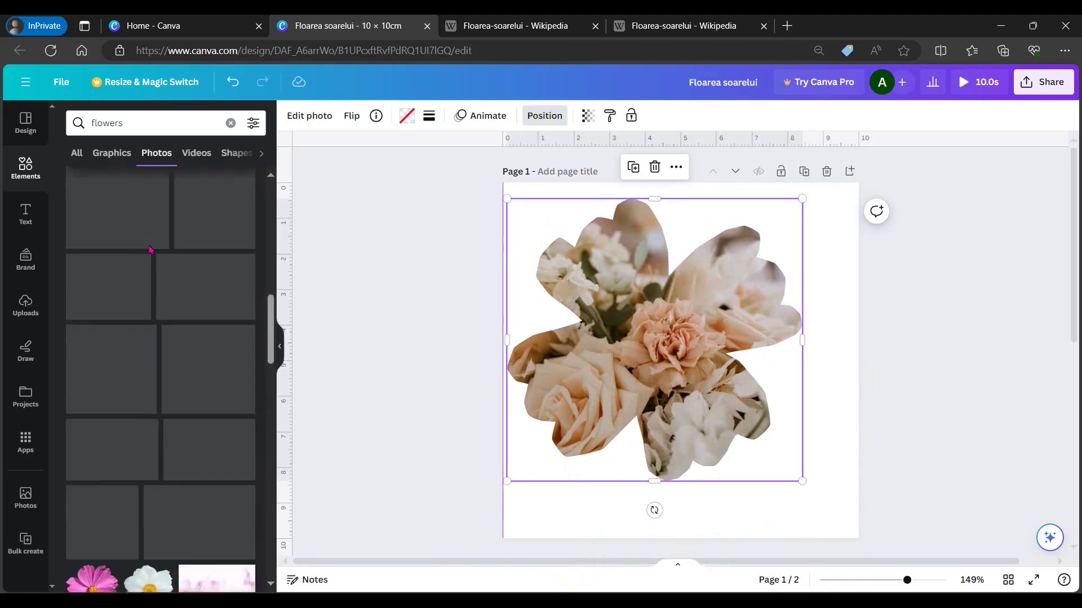
left_click(261, 152)
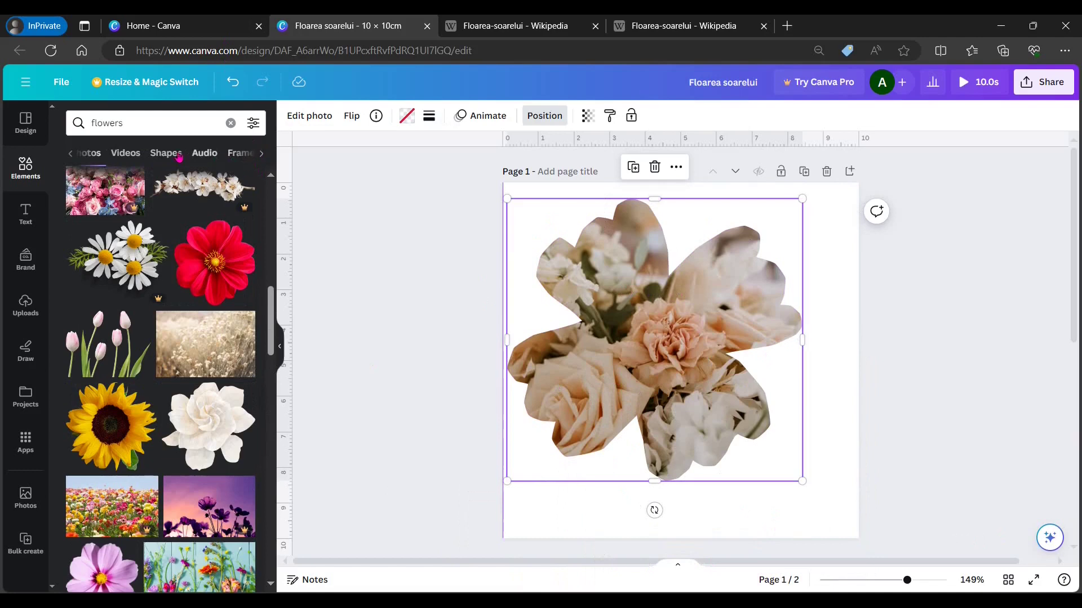
left_click(261, 157)
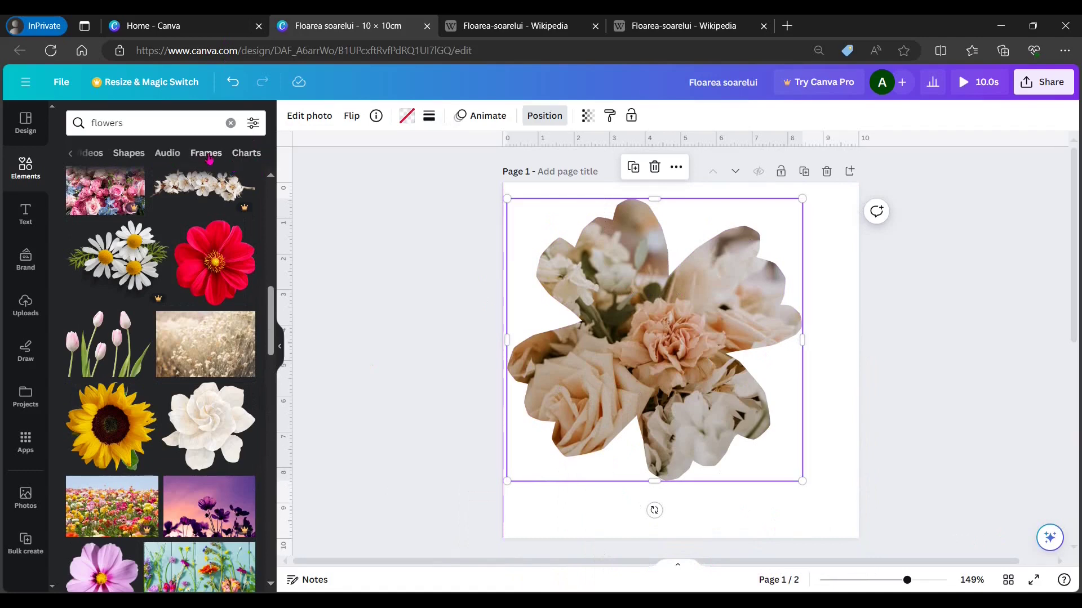
left_click(206, 153)
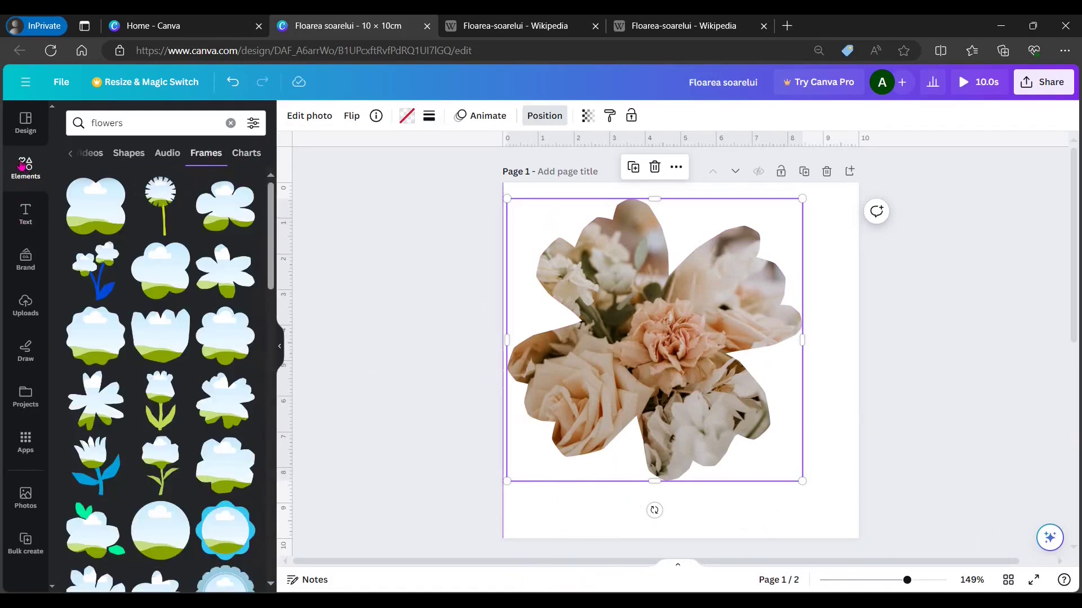
left_click(141, 125)
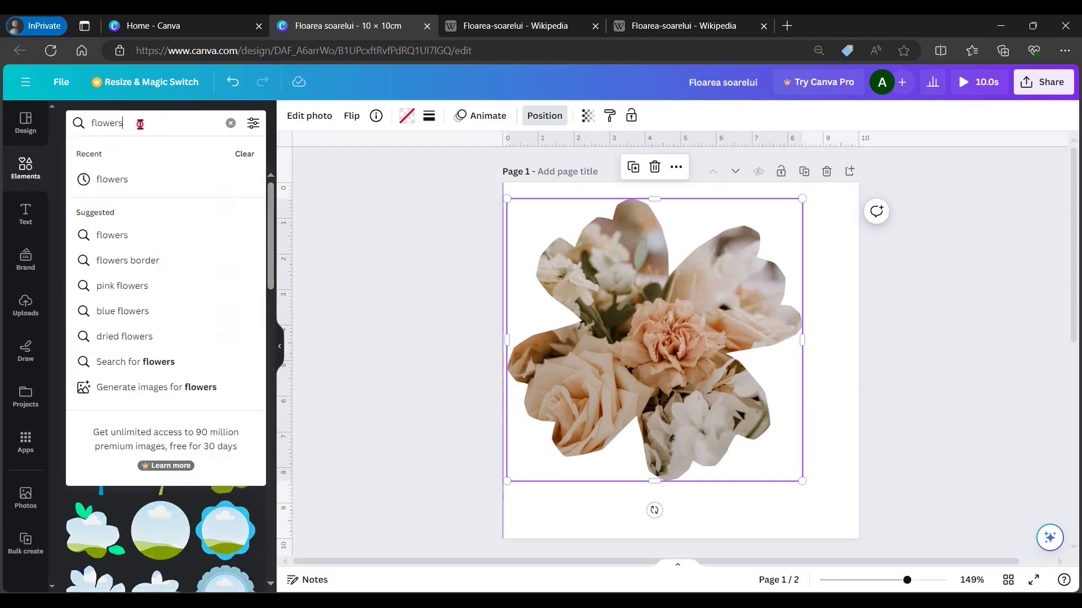
double_click(140, 125)
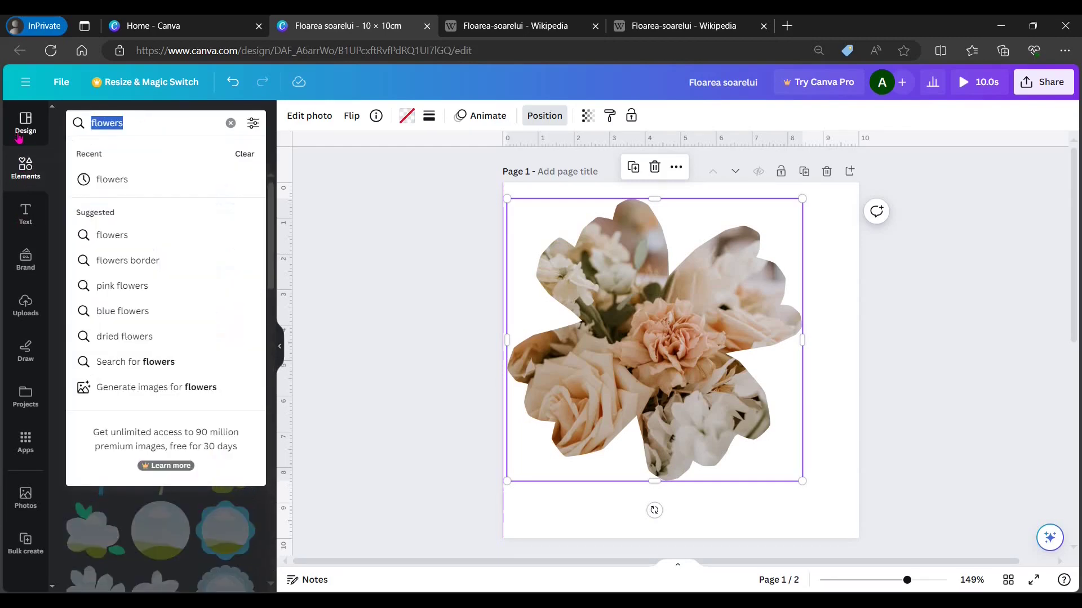
type("nun")
key("BackSpace")
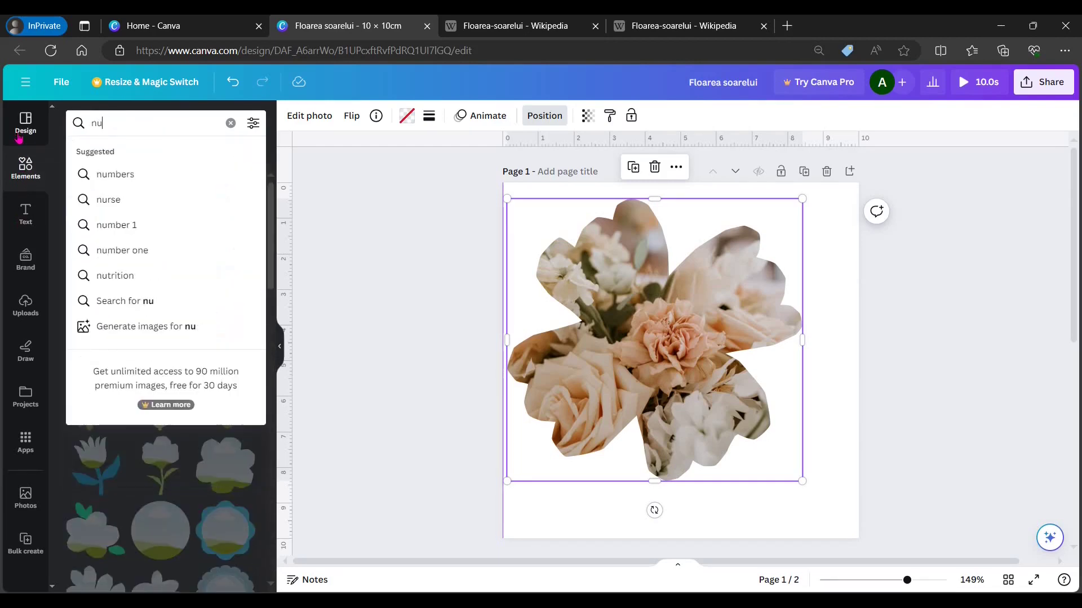
type("mber frame")
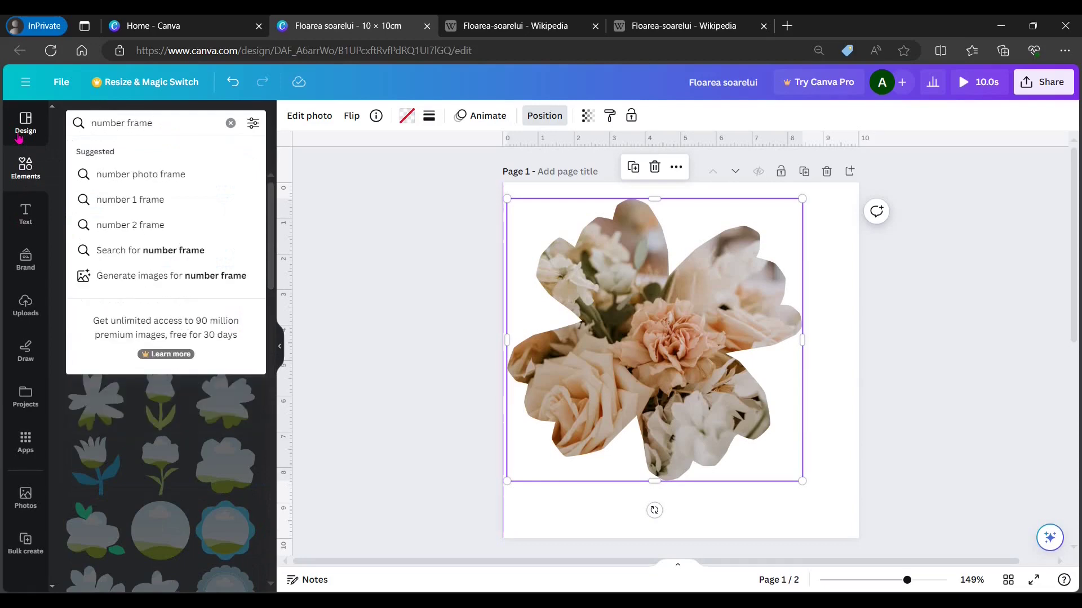
key("Return")
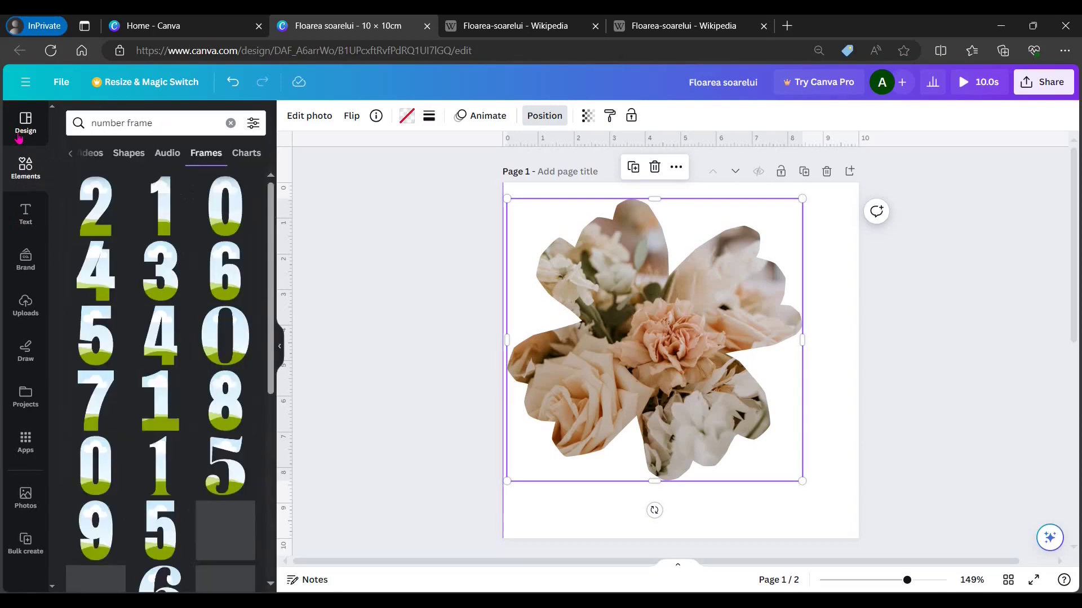
Step: Remove the flower frame from the first page and add the bold number 5 frame
left_click_drag(229, 233, 623, 346)
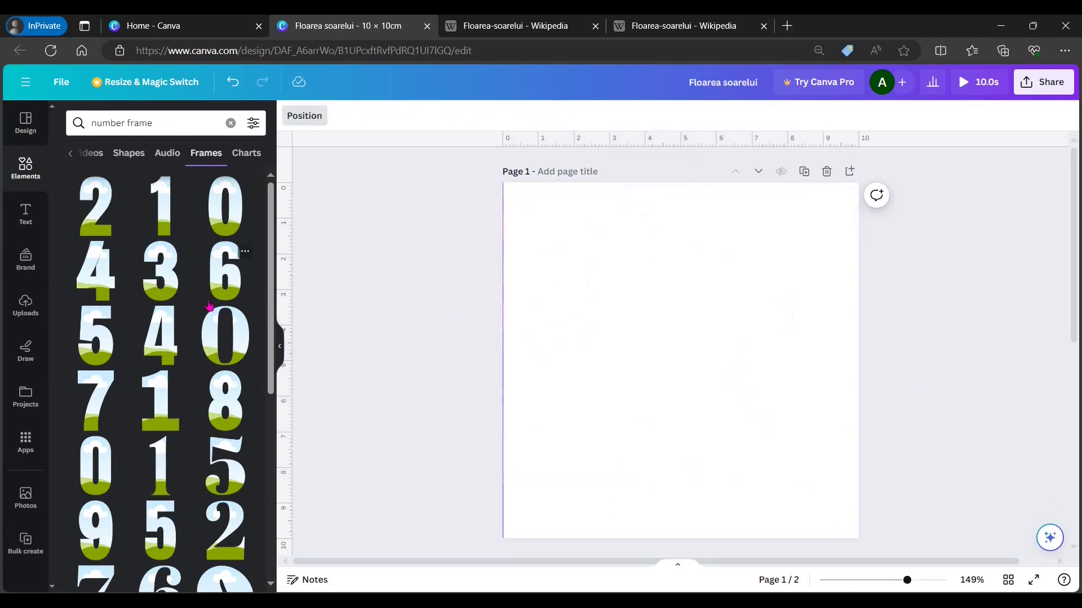
left_click(100, 336)
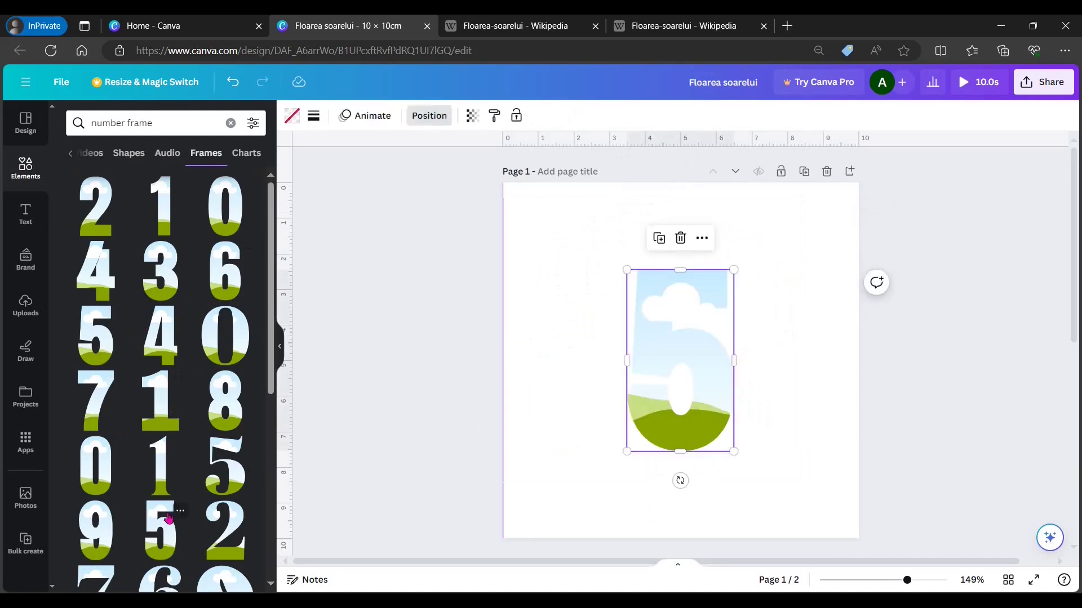
Step: Enlarge the number 5 frame and fill it with the sunset photo of yellow flowers, replacing the pink blossom photo tried first
left_click_drag(627, 270, 514, 226)
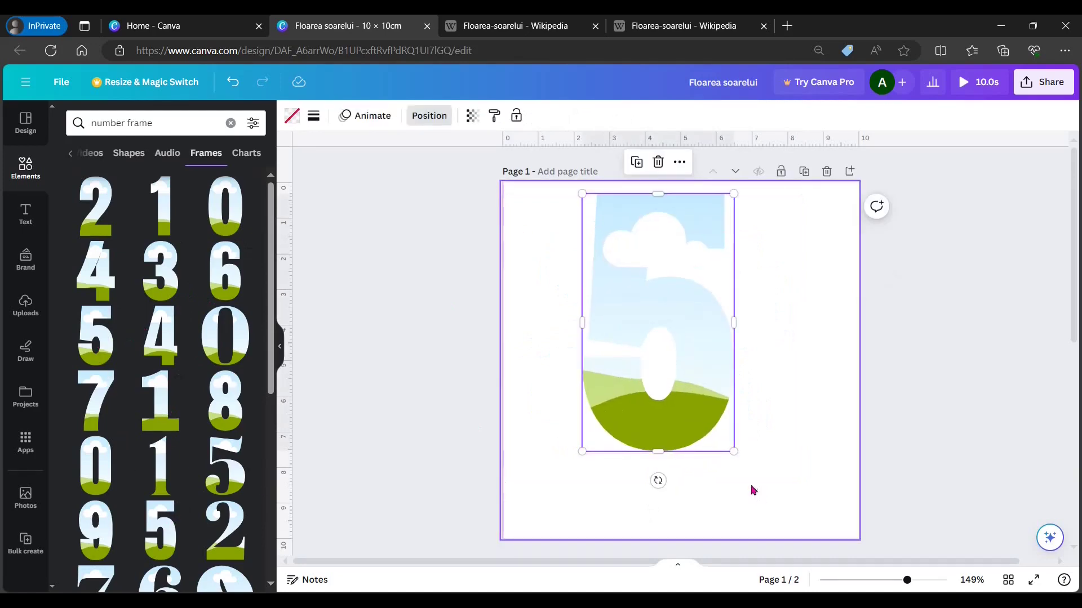
left_click_drag(734, 451, 786, 468)
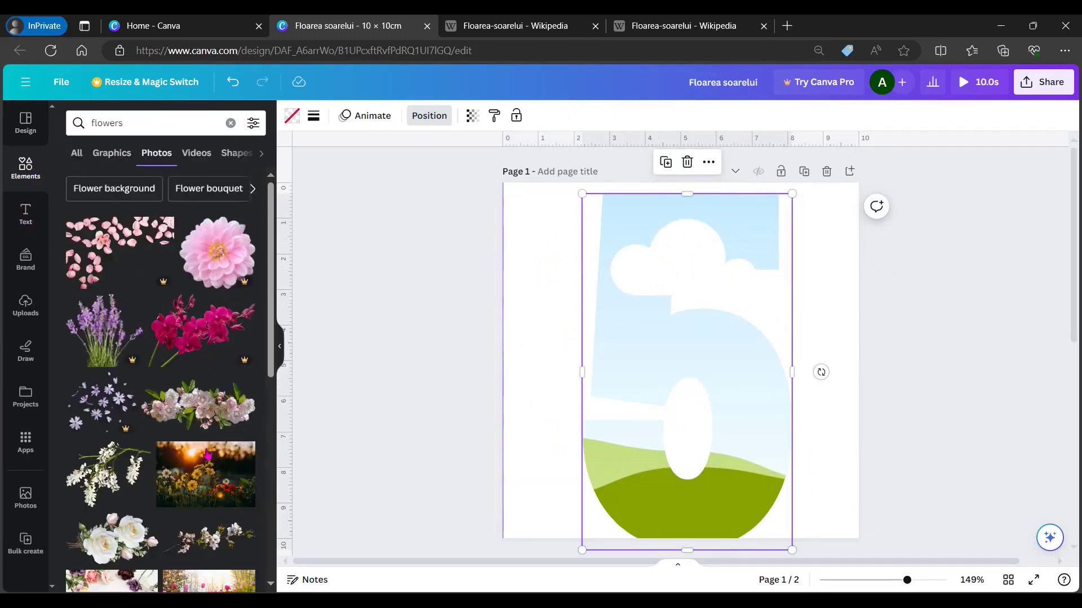
left_click_drag(107, 473, 665, 373)
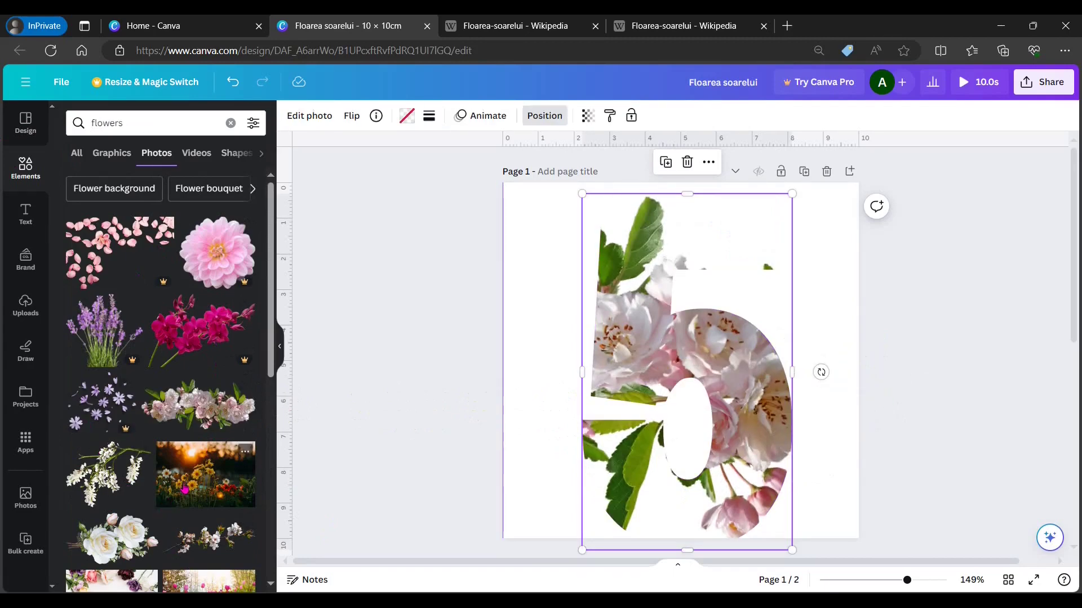
left_click_drag(195, 466, 687, 372)
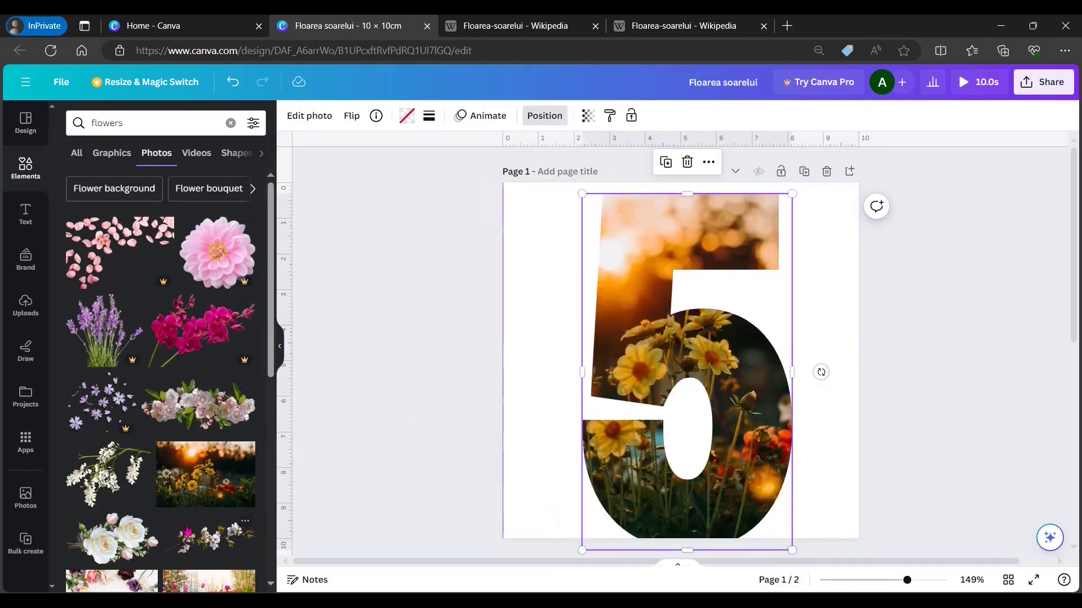
scroll(172, 521, "down", 2)
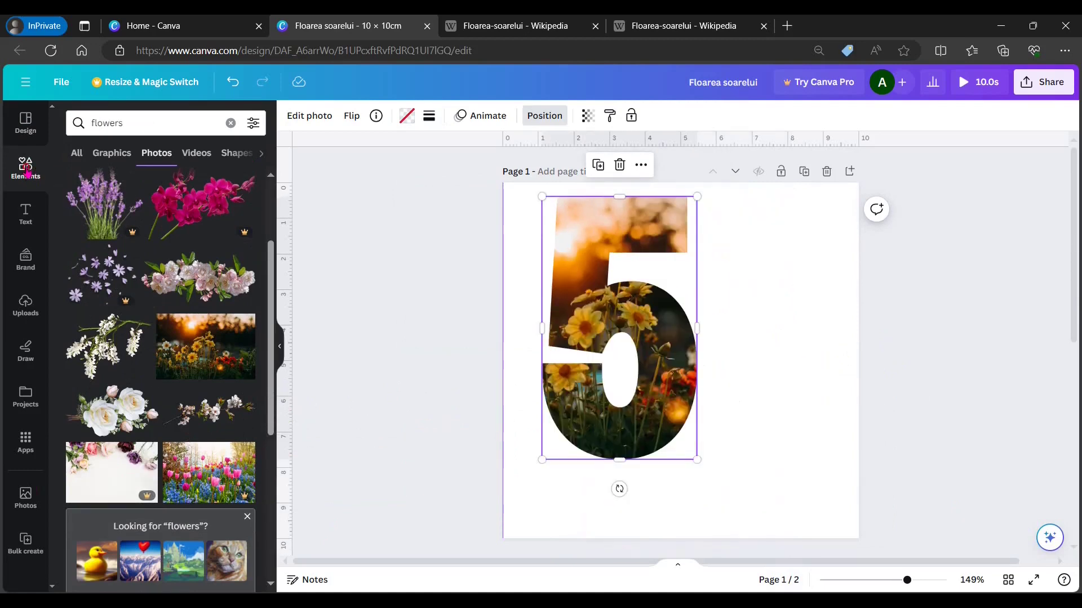
Step: Upload the fisherman and leaping fish image from the Fishing-SVG-83534433 folder and place it over the number 5 on the first page
left_click(26, 169)
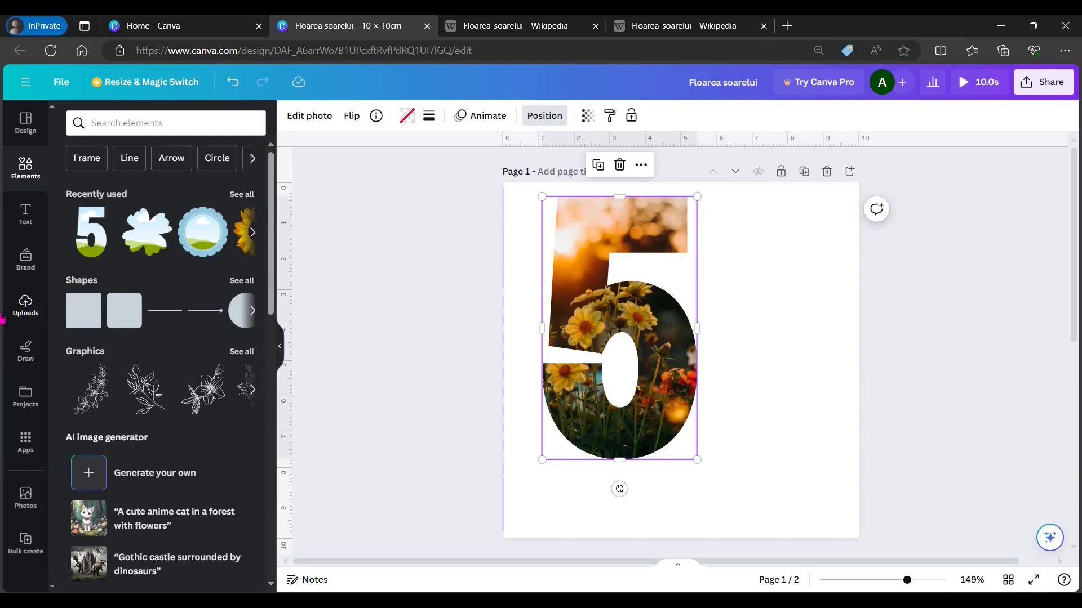
left_click(32, 317)
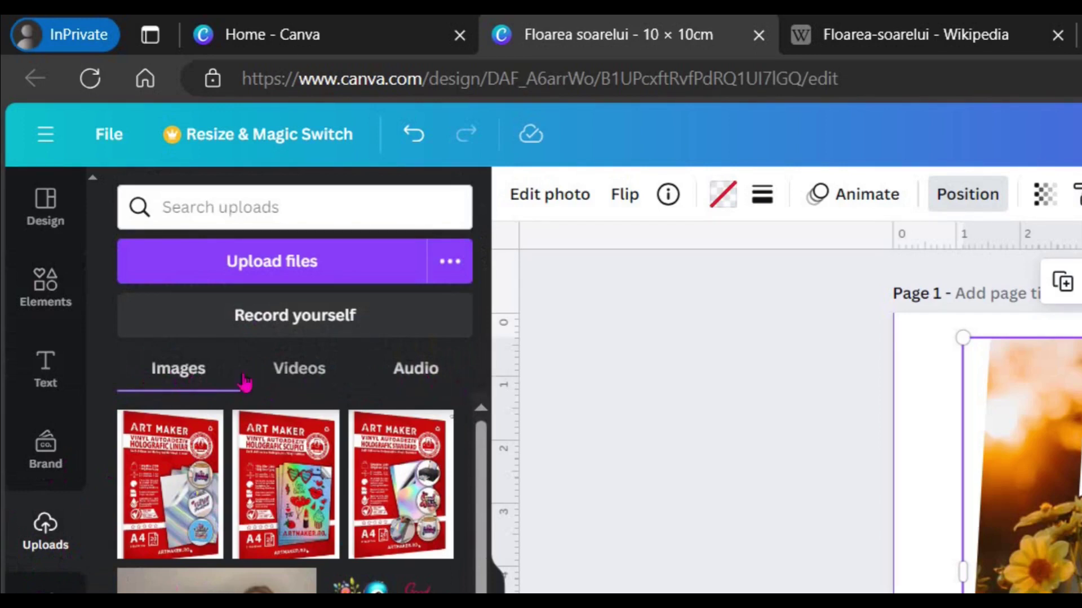
key("Escape")
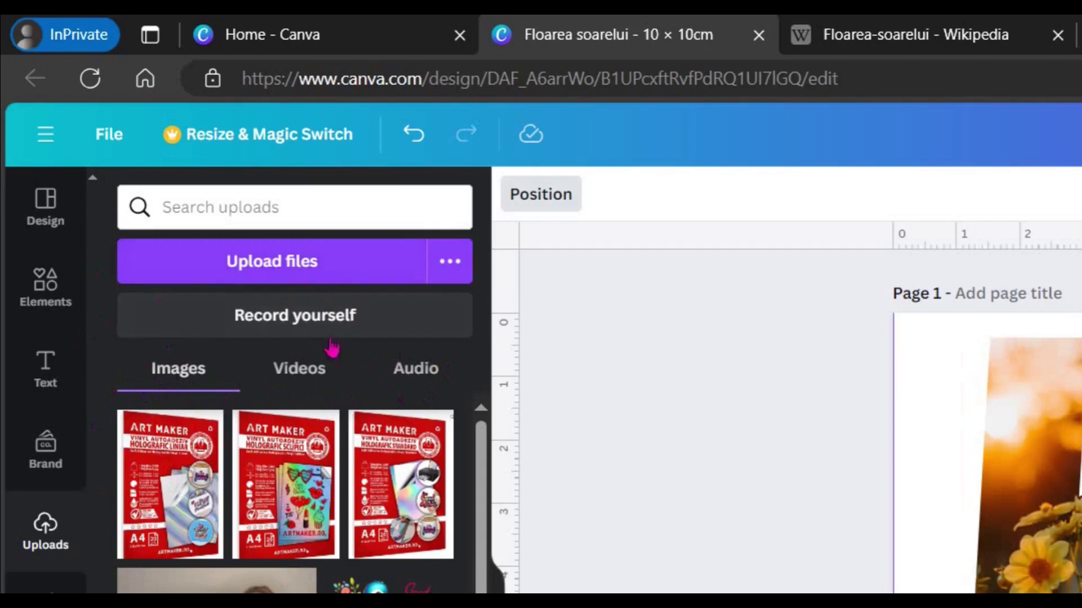
left_click(309, 261)
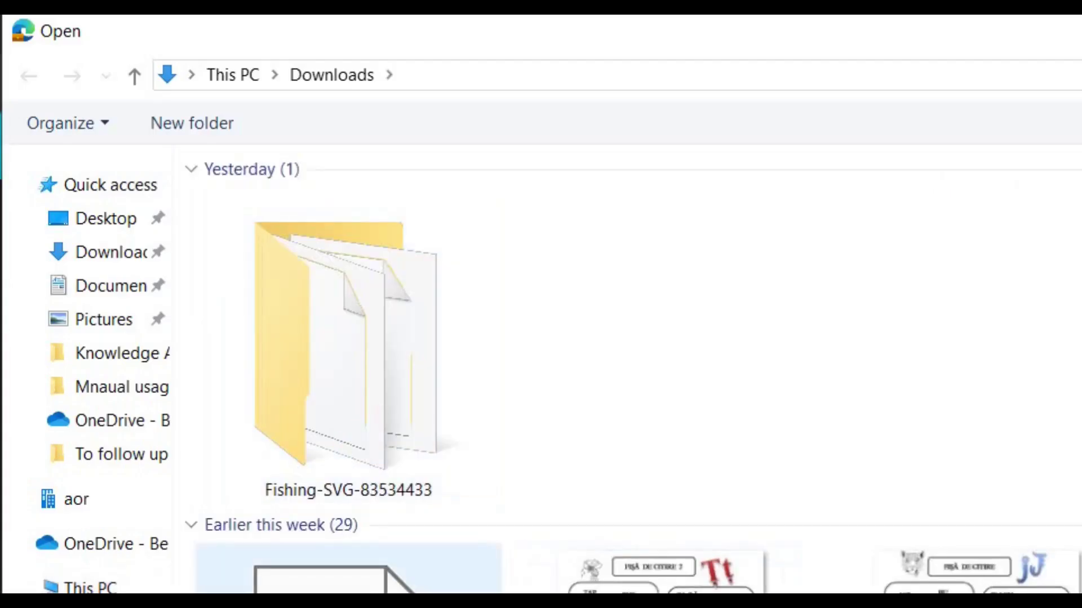
double_click(348, 349)
double_click(427, 225)
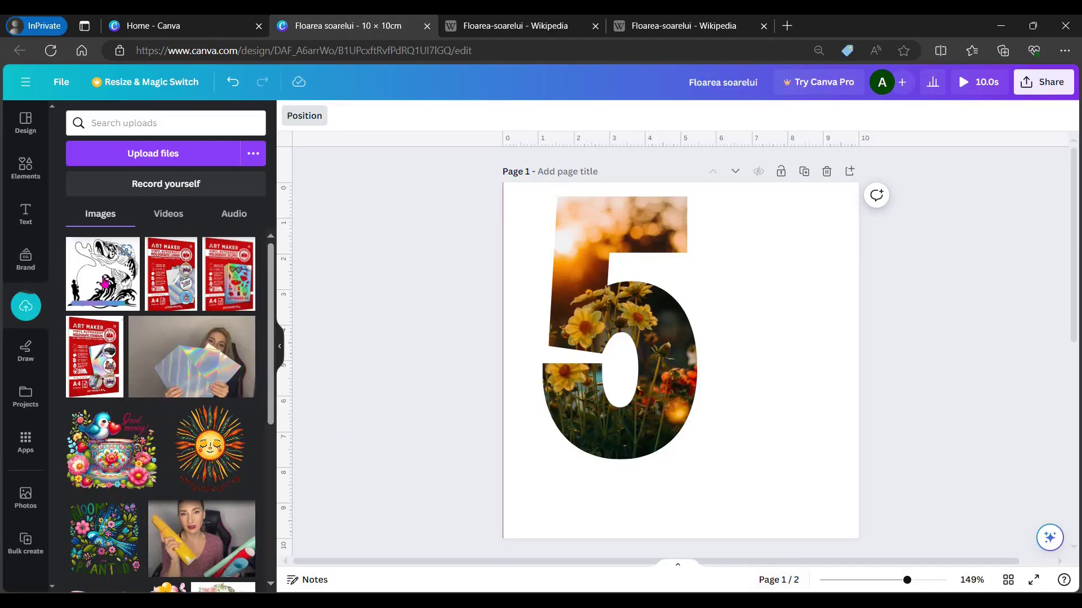
left_click(200, 541)
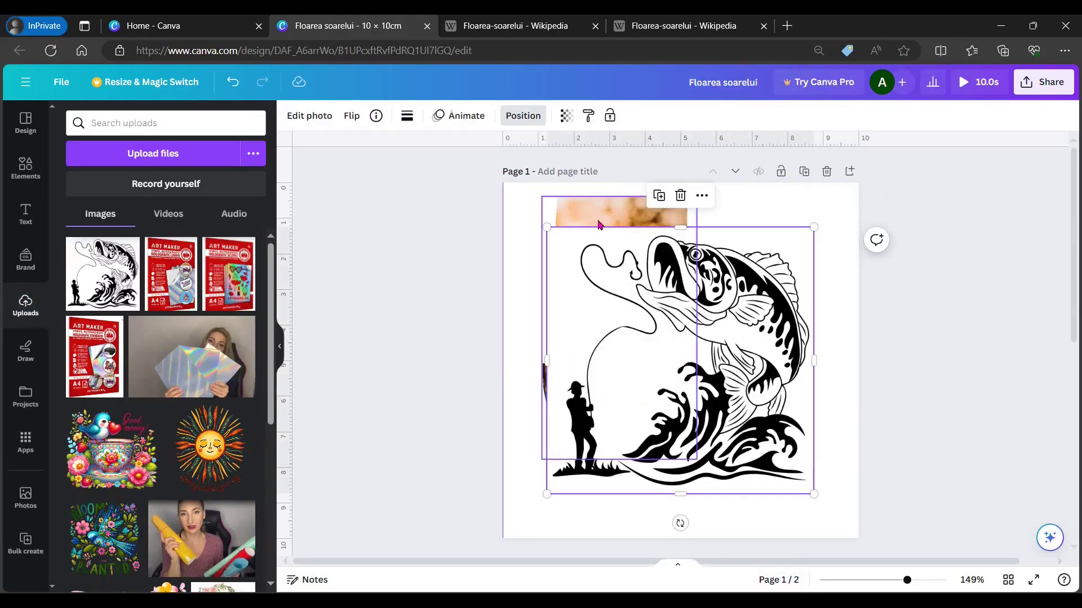
left_click_drag(750, 430, 728, 396)
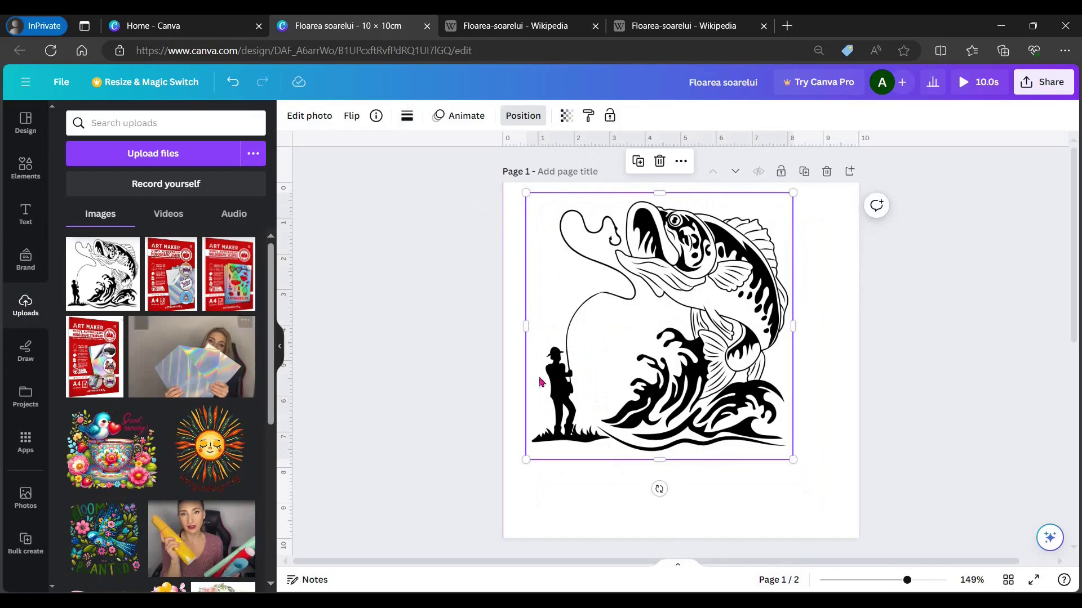
Step: Open the design's sharing options and copy its collaboration link with access limited to the owner
scroll(722, 389, "down", 6)
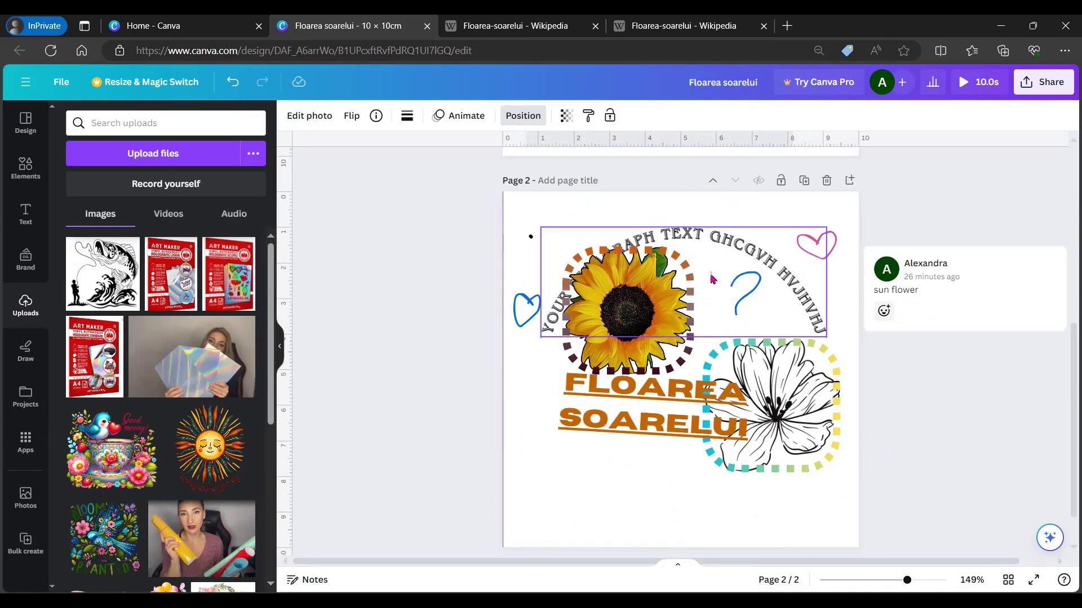
left_click(1059, 90)
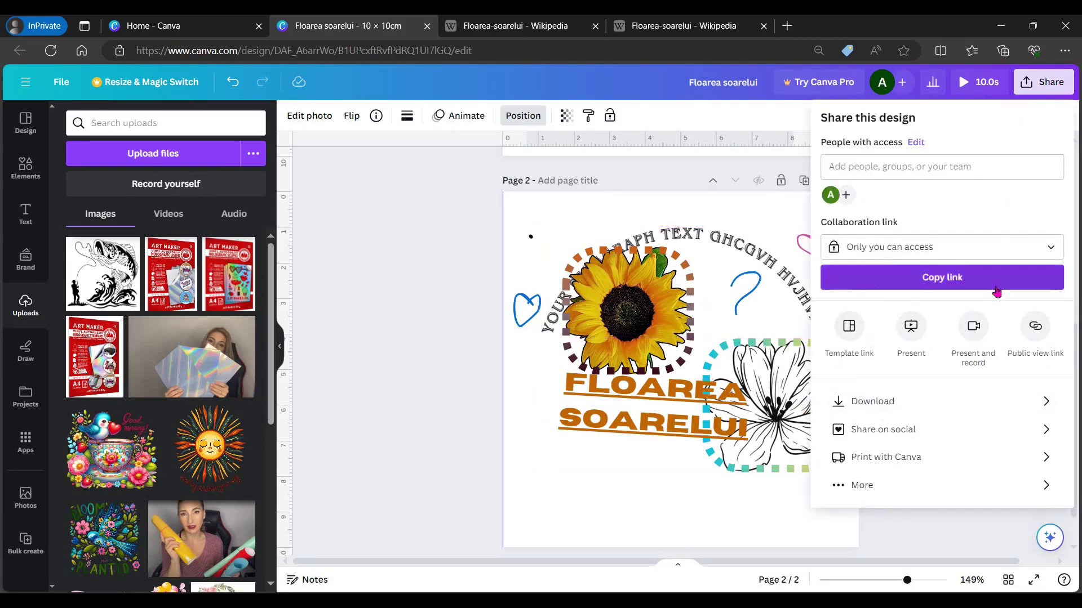
left_click(978, 280)
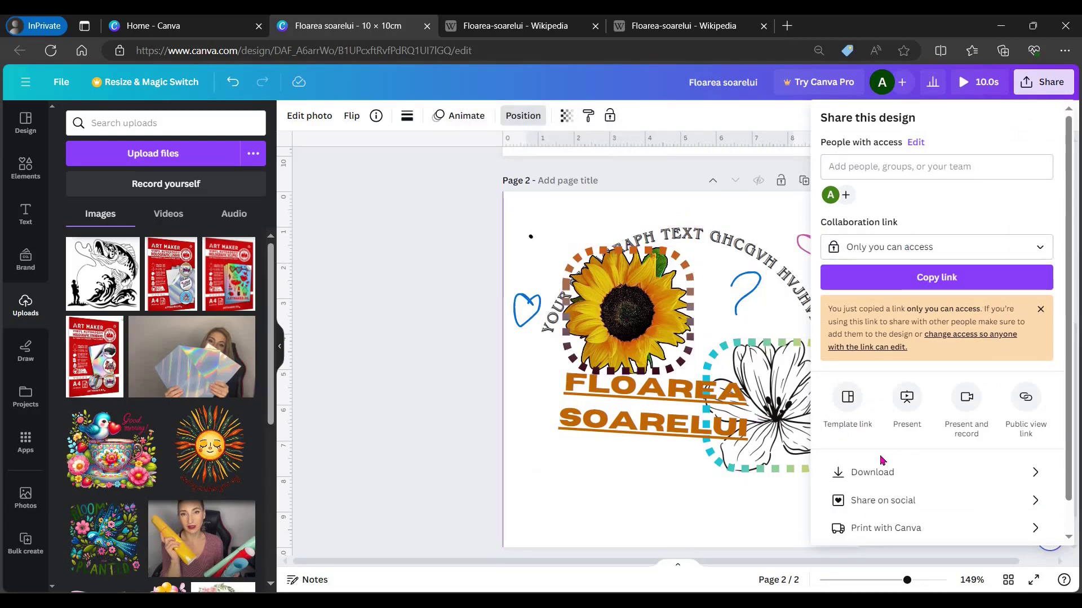
Step: Open the download settings for the two-page design and bring up the file type choices
scroll(958, 434, "down", 1)
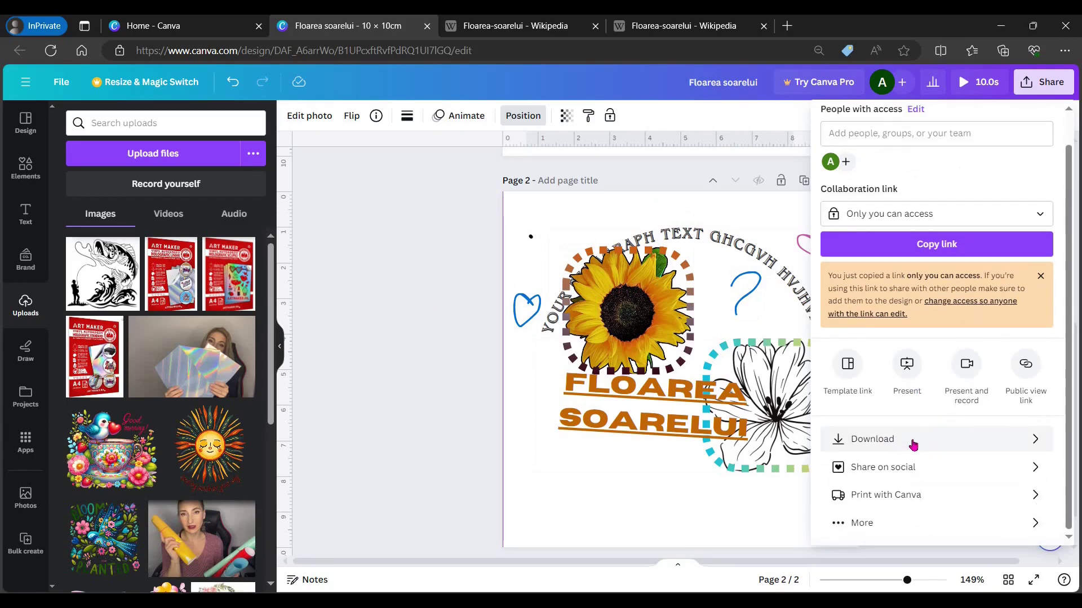
left_click(883, 439)
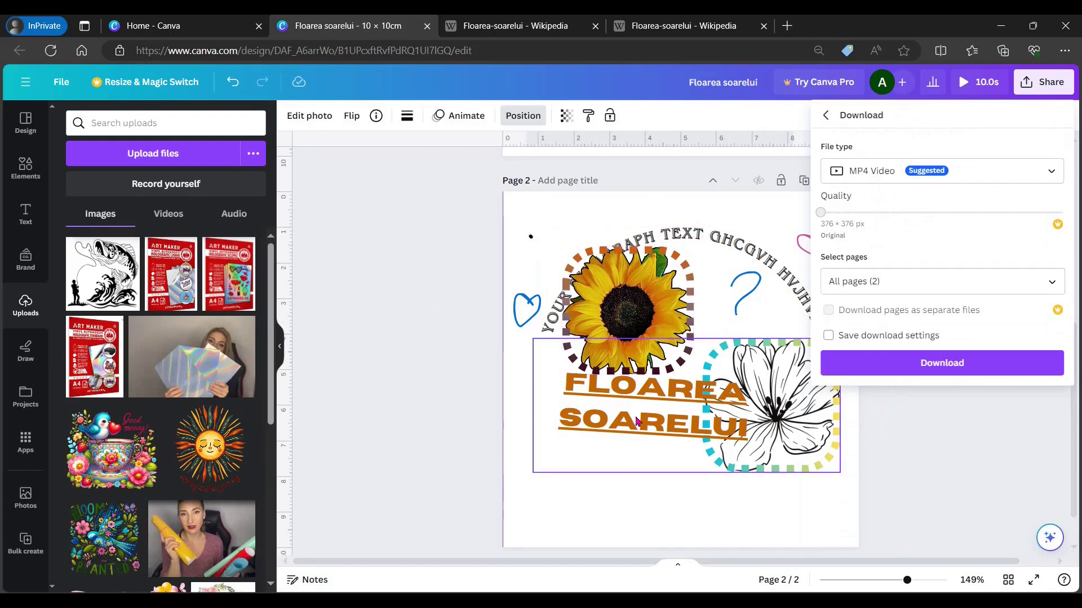
scroll(616, 363, "up", 5)
scroll(640, 279, "down", 5)
scroll(732, 327, "up", 5)
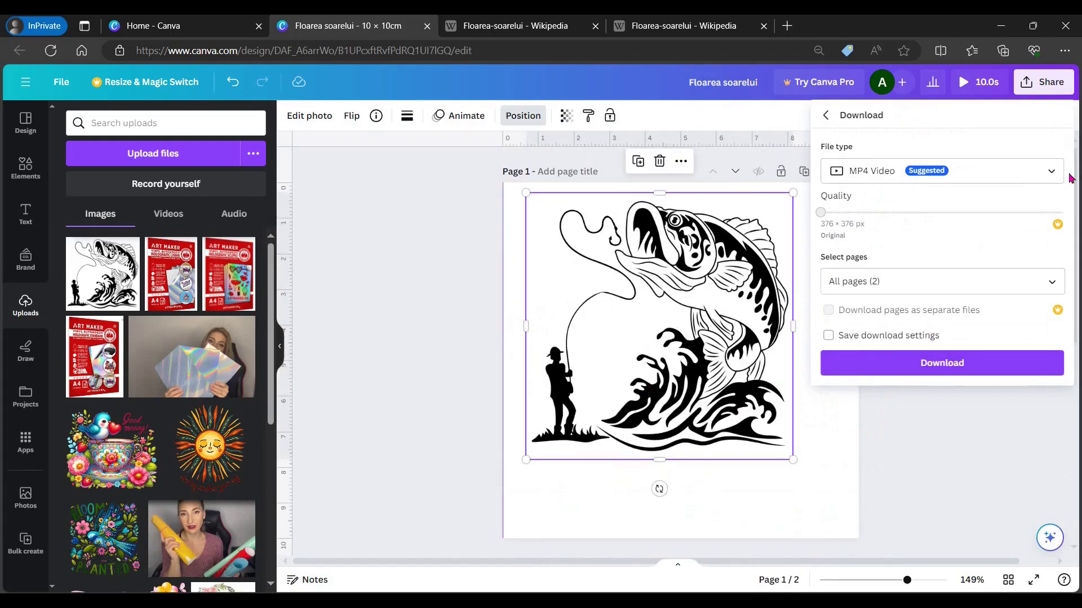
left_click(1046, 176)
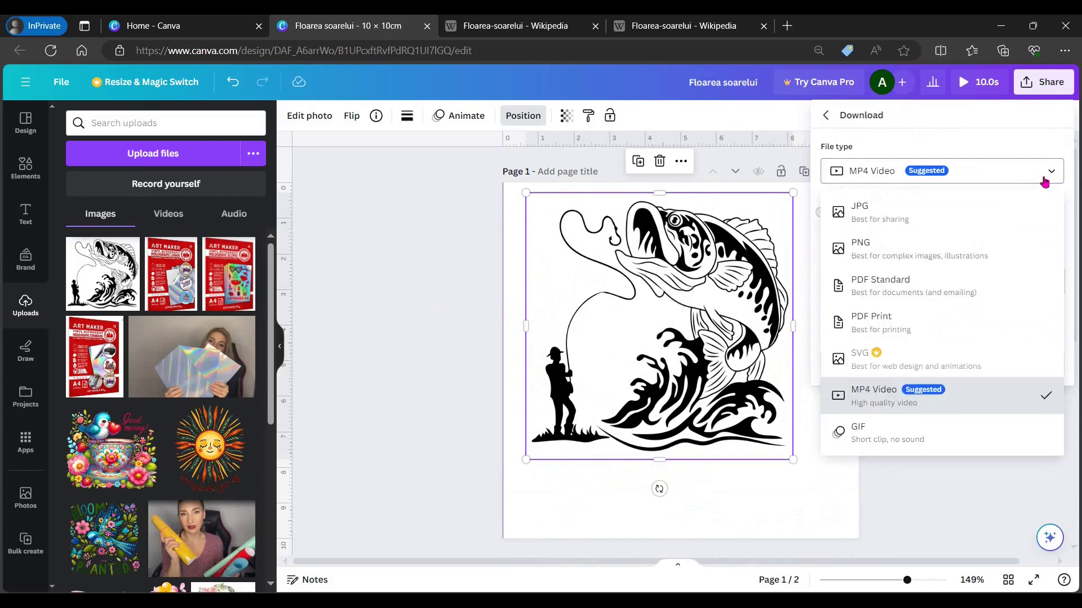